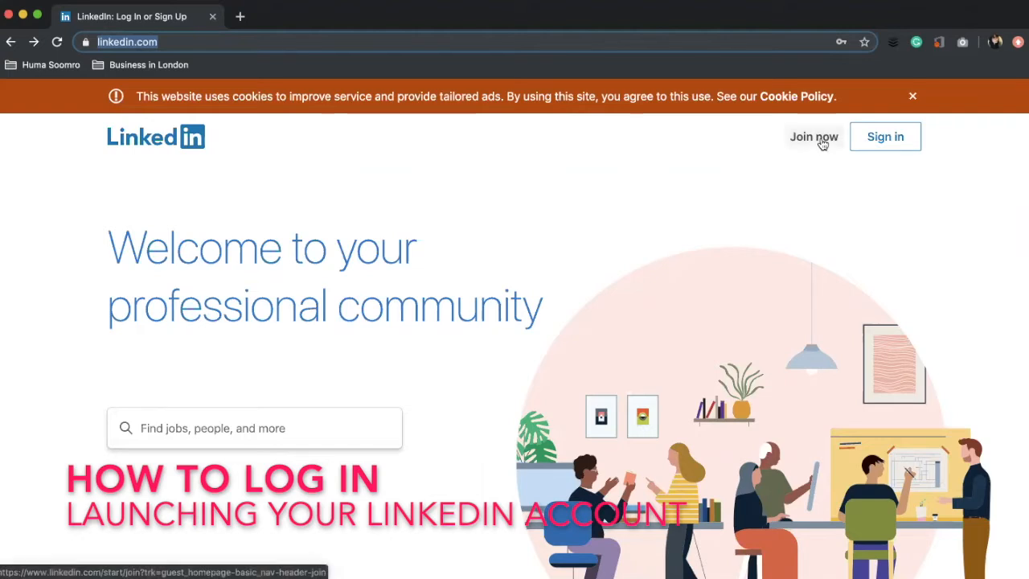
# Step: Start a new LinkedIn account and enter the person's first and last name
pyautogui.click(815, 137)
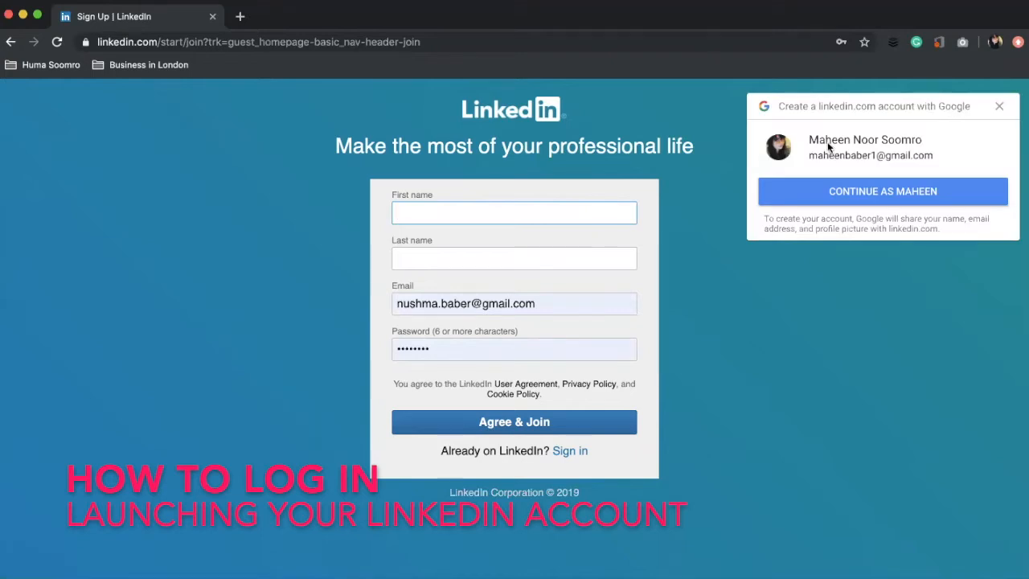
pyautogui.click(998, 108)
pyautogui.click(563, 208)
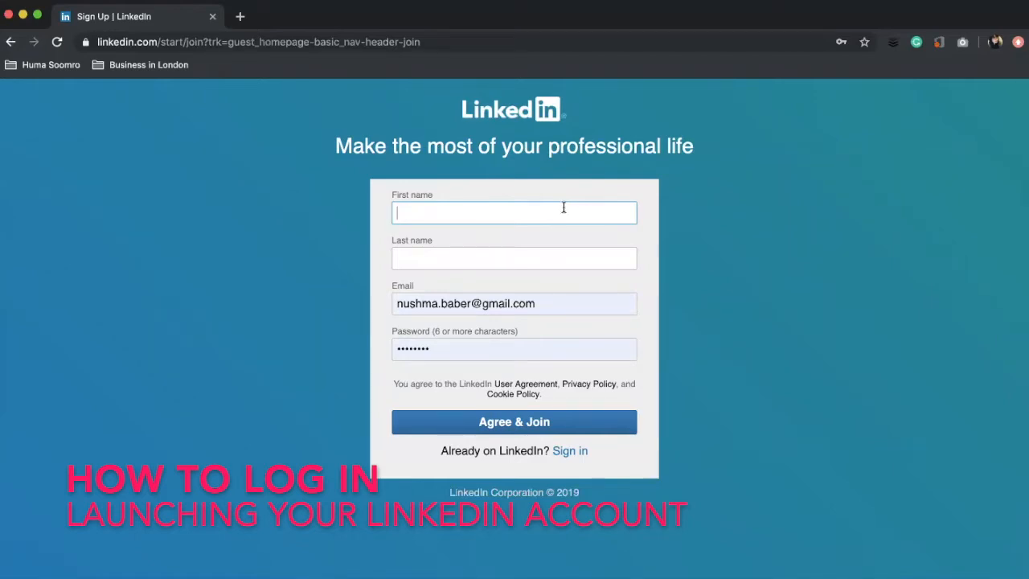
pyautogui.press('Tab')
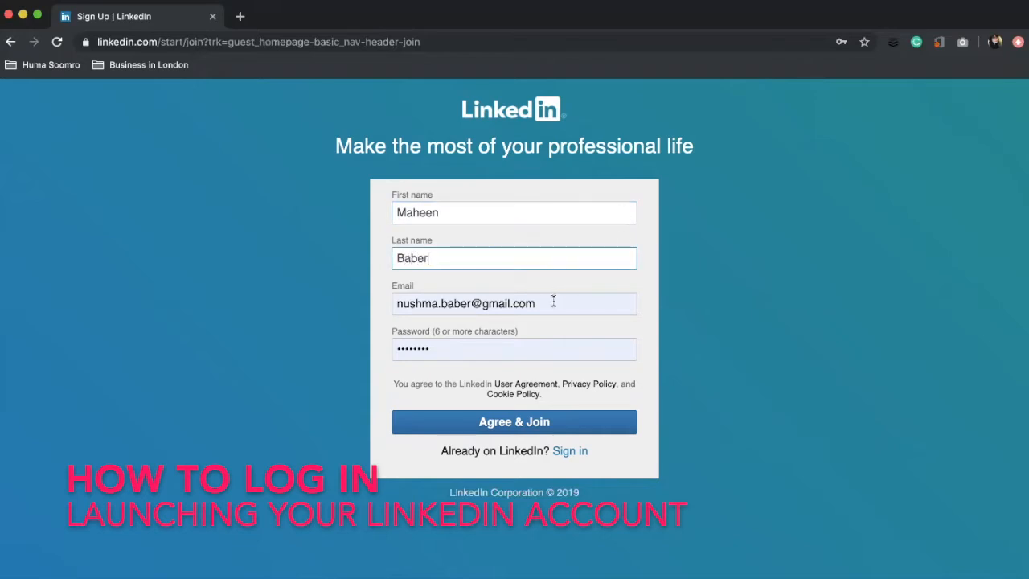
pyautogui.press('Tab')
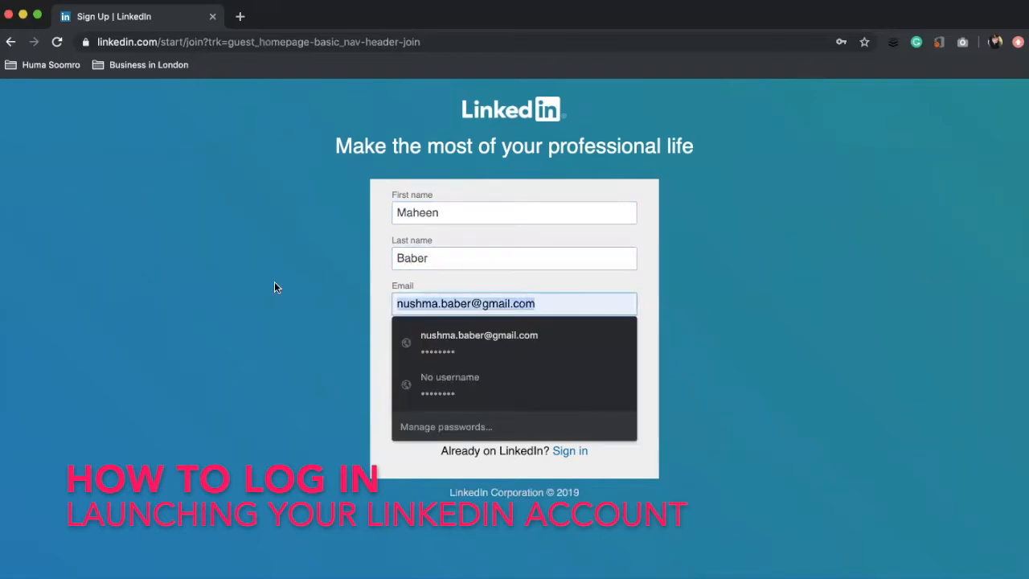
# Step: Enter the person's e-mail address and a new password, then agree and join
pyautogui.press('BackSpace')
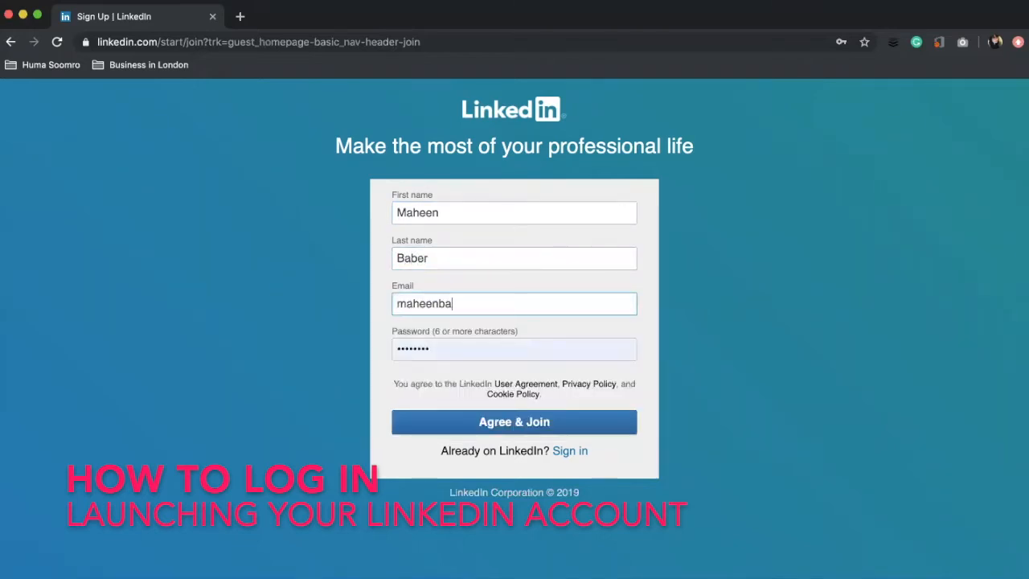
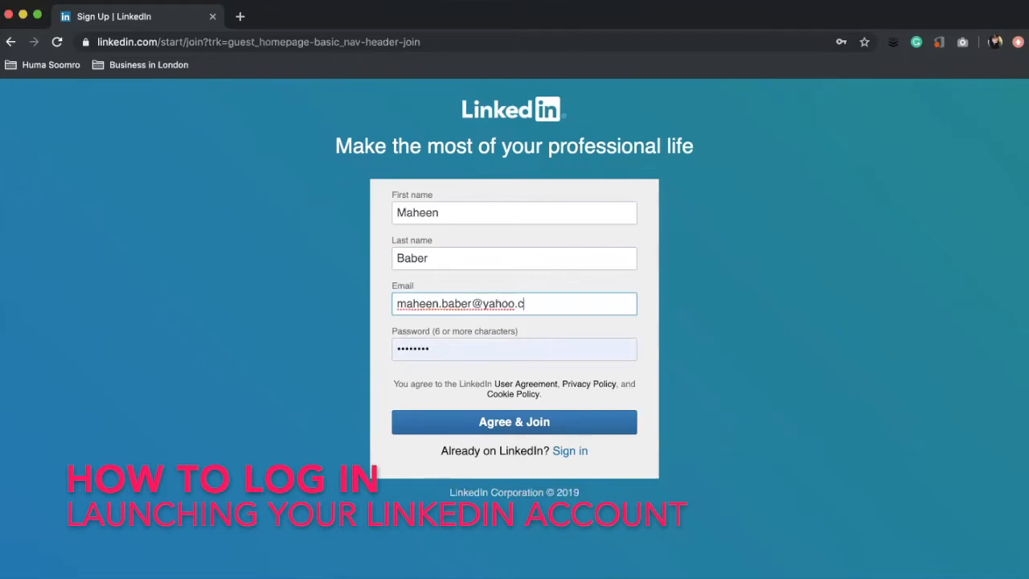
pyautogui.click(425, 352)
pyautogui.press('super+a')
pyautogui.press('BackSpace')
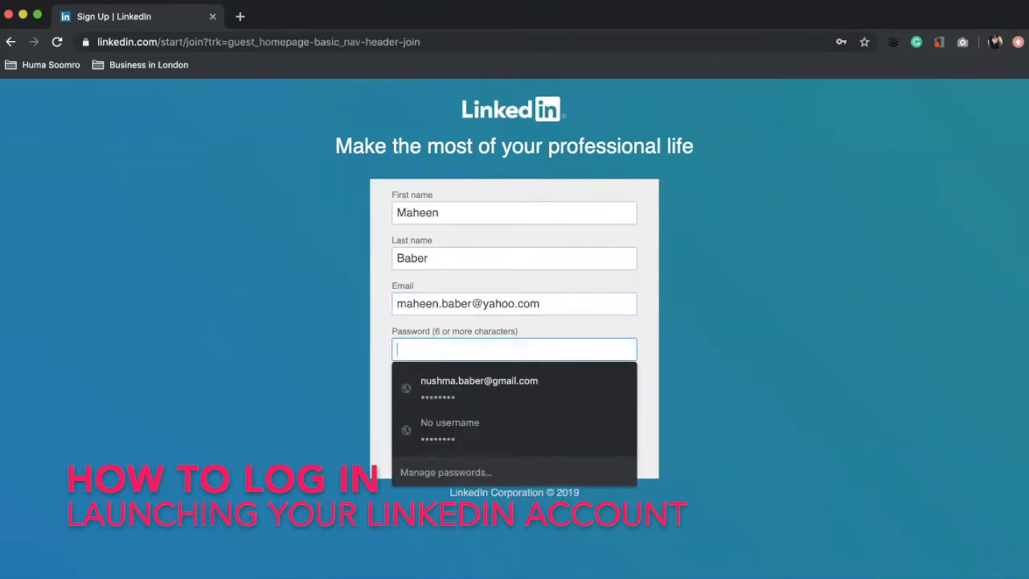
pyautogui.write('••••••••')
pyautogui.click(682, 354)
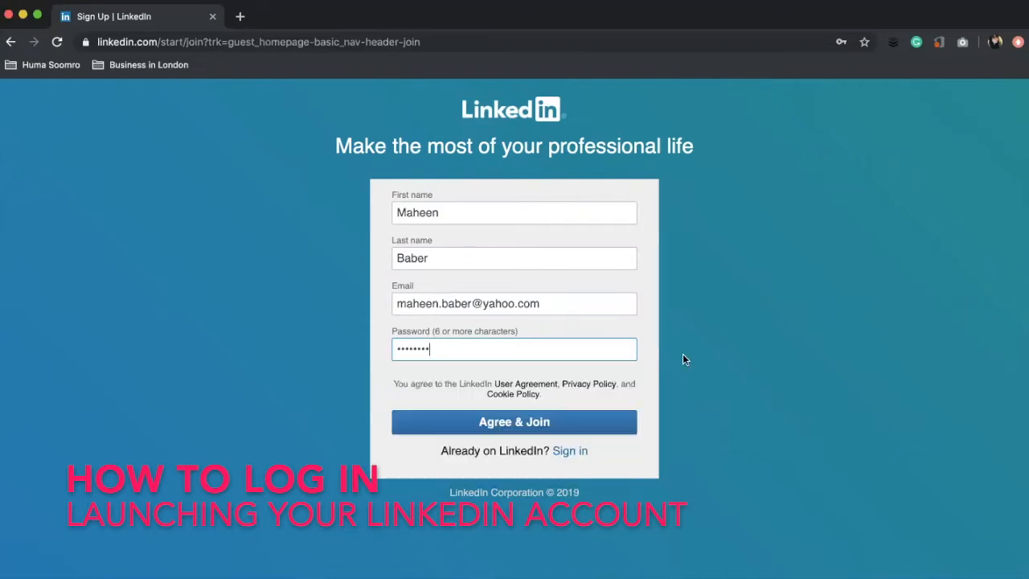
pyautogui.click(566, 423)
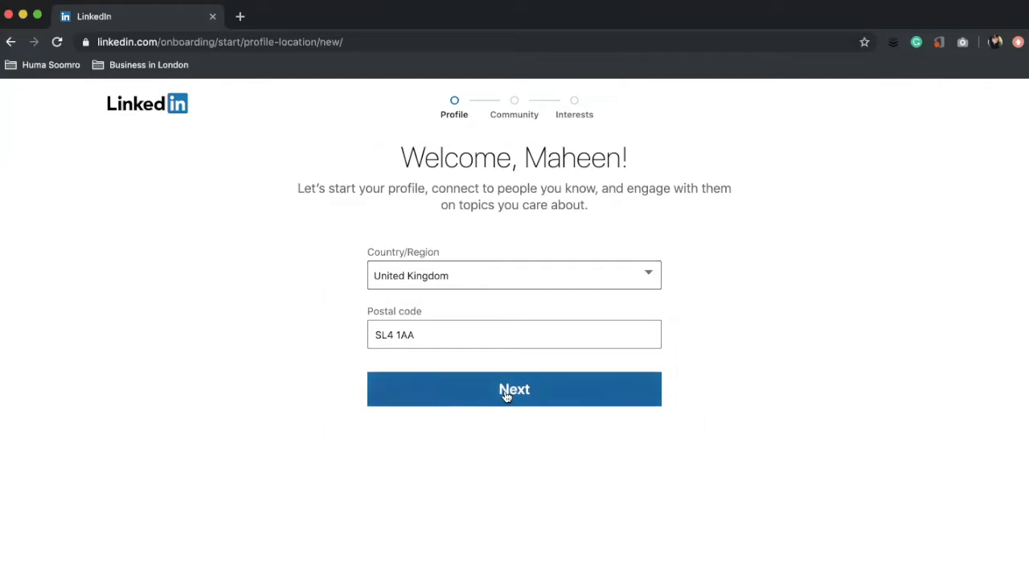
# Step: Confirm the UK postal code, then set job title Director at International Women Empowerment Events (IWEE)
pyautogui.click(478, 338)
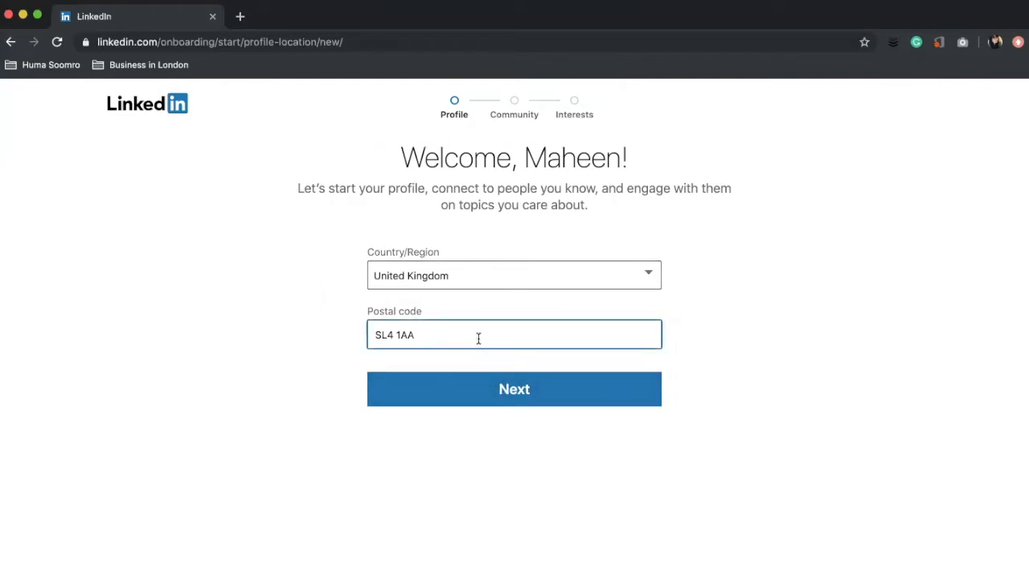
pyautogui.click(478, 386)
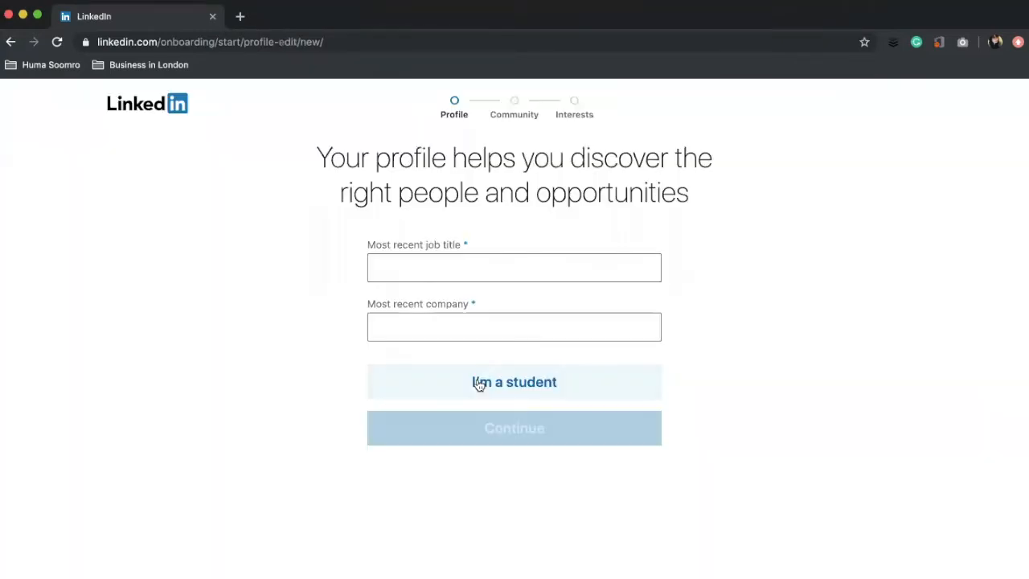
pyautogui.click(481, 267)
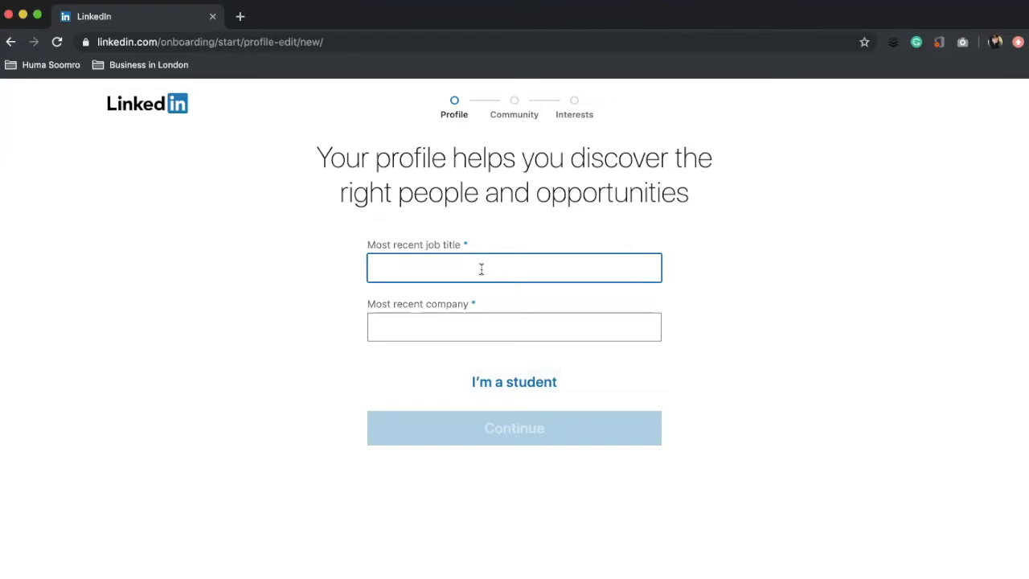
pyautogui.write('Director')
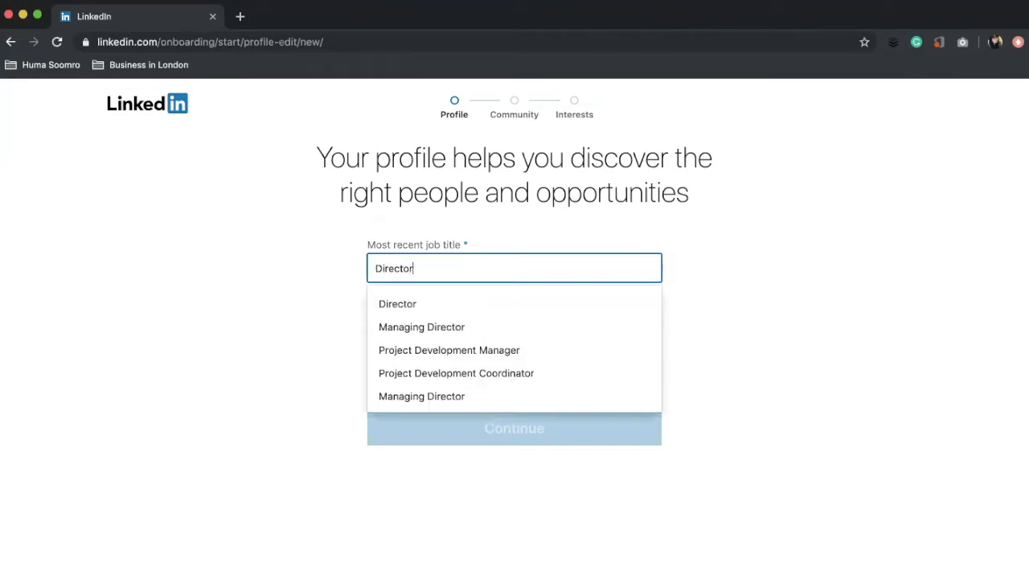
pyautogui.click(515, 312)
pyautogui.click(500, 324)
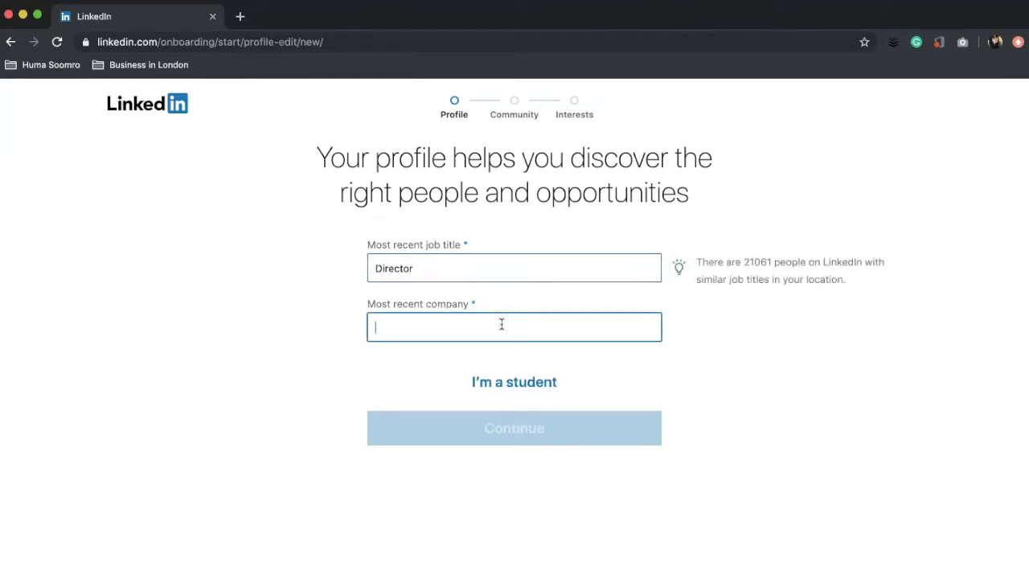
pyautogui.write('IWEE')
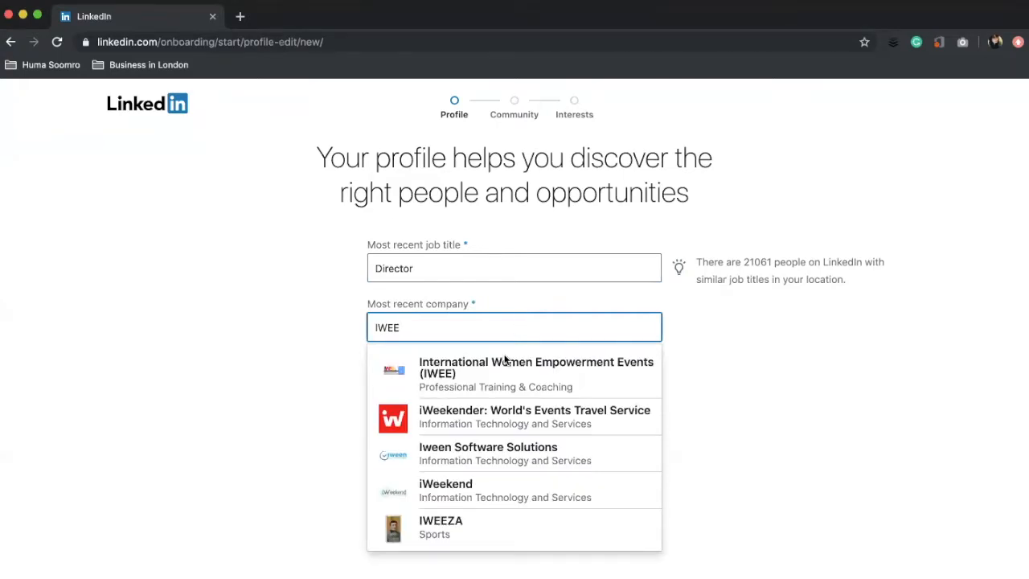
pyautogui.click(503, 363)
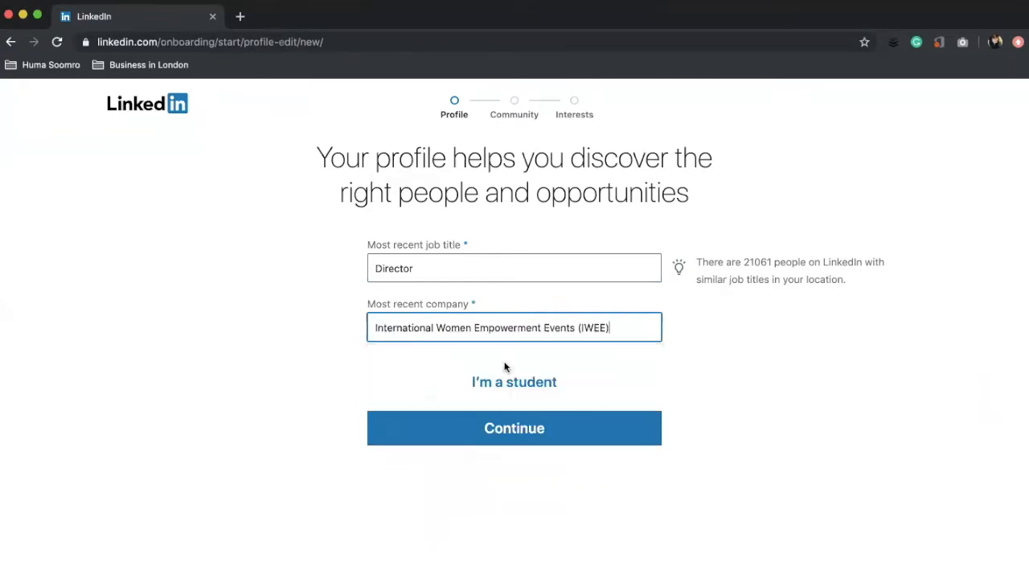
pyautogui.click(536, 428)
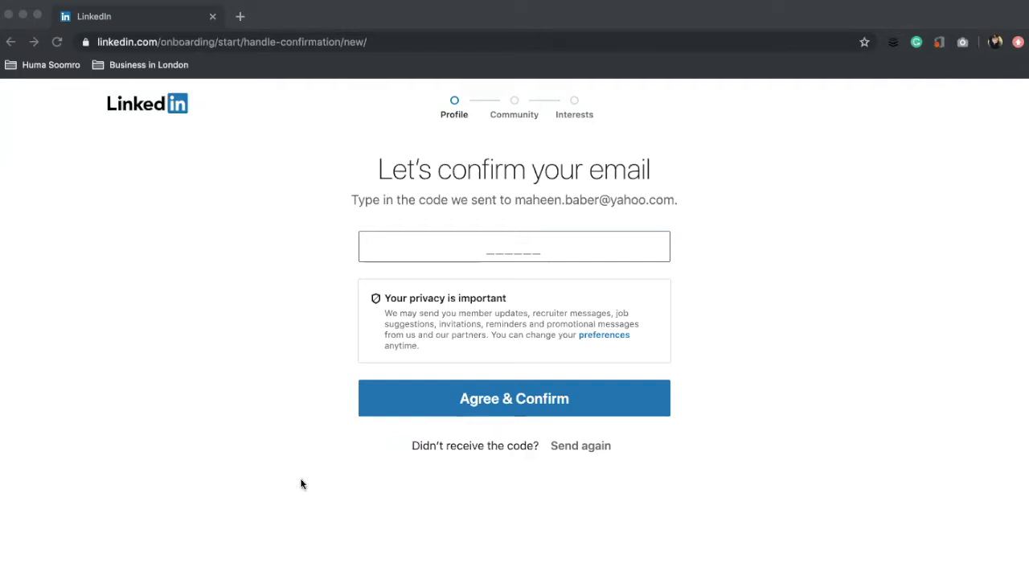
# Step: Paste the emailed verification code and confirm the e-mail address
pyautogui.click(515, 246)
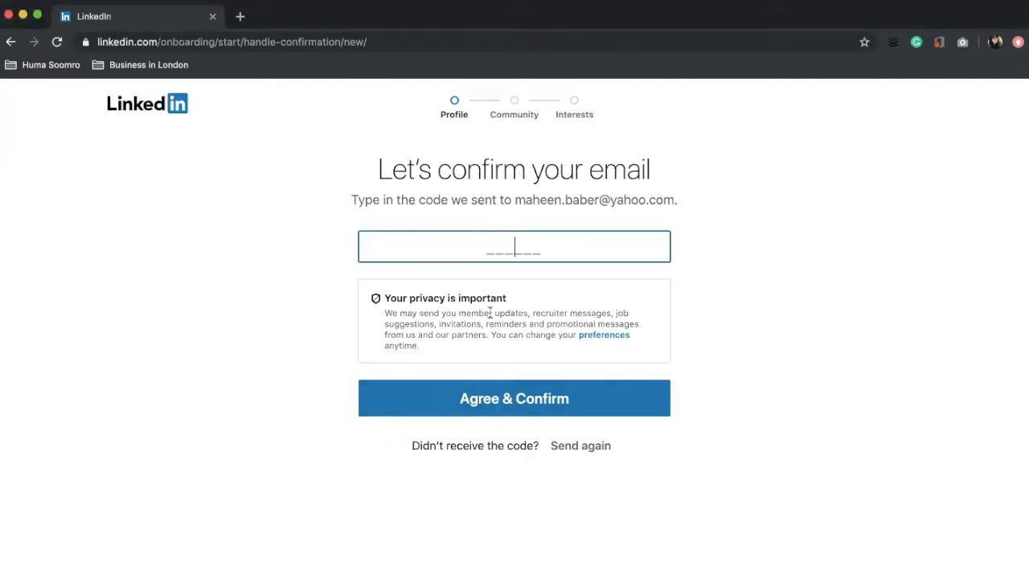
pyautogui.click(500, 394)
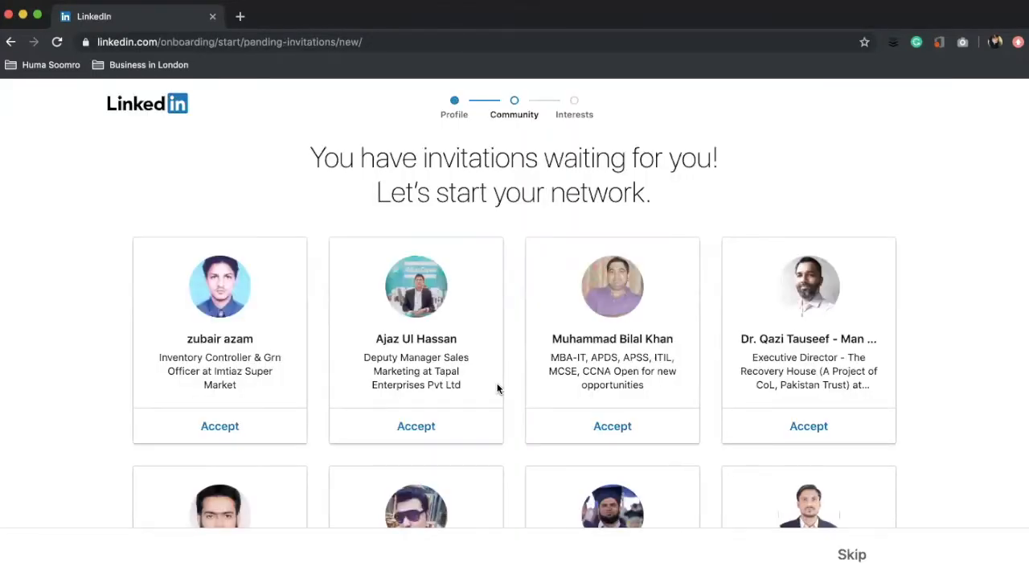
# Step: Accept the first four pending connection invitations
pyautogui.scroll(-5, 497, 388)
pyautogui.scroll(-15, 496, 388)
pyautogui.scroll(15, 498, 389)
pyautogui.click(740, 434)
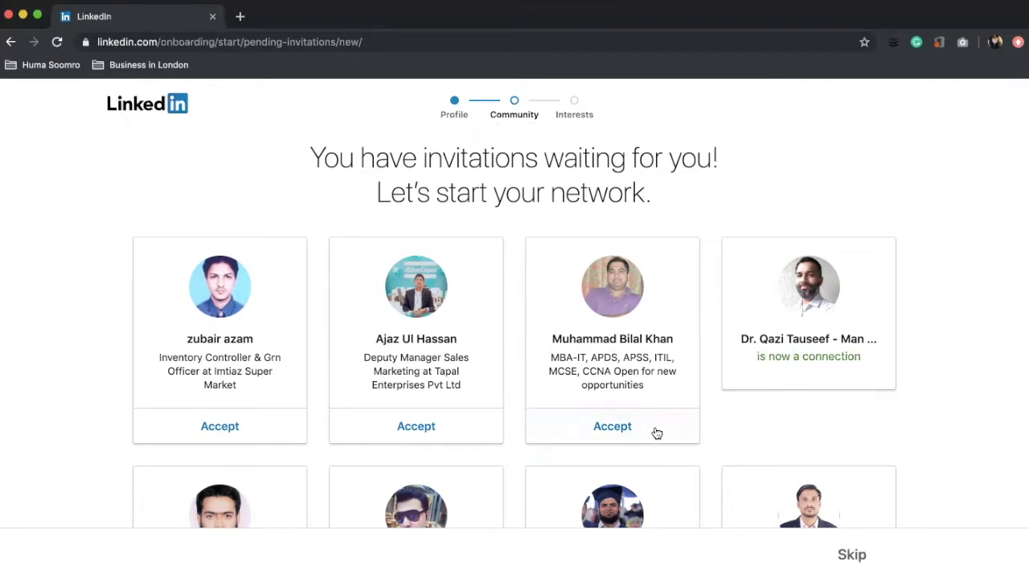
pyautogui.click(649, 432)
pyautogui.click(434, 437)
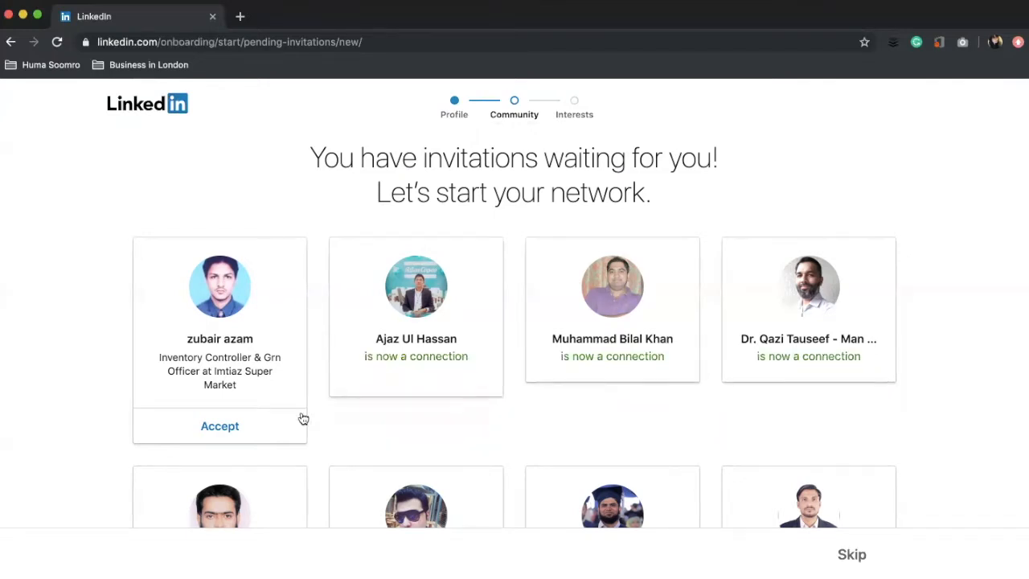
pyautogui.click(298, 426)
# Step: Accept six more invitations further down, then skip the rest
pyautogui.scroll(-5, 415, 427)
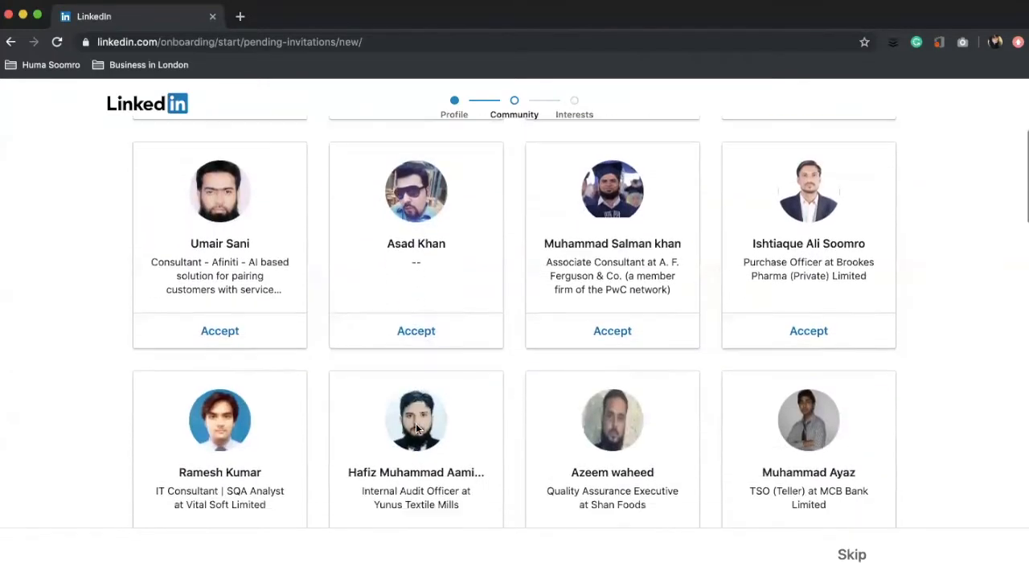
pyautogui.click(634, 287)
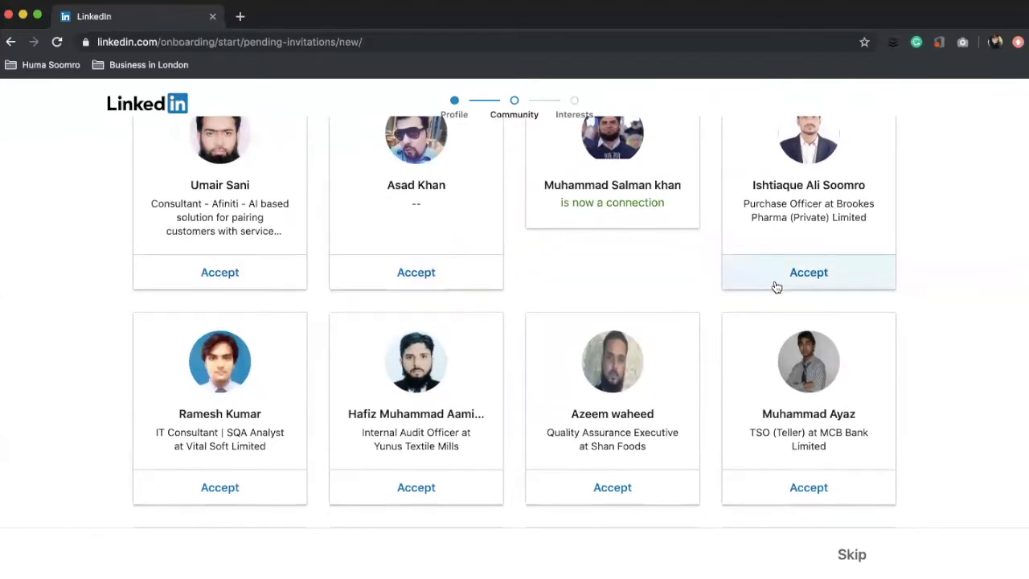
pyautogui.click(778, 287)
pyautogui.click(252, 286)
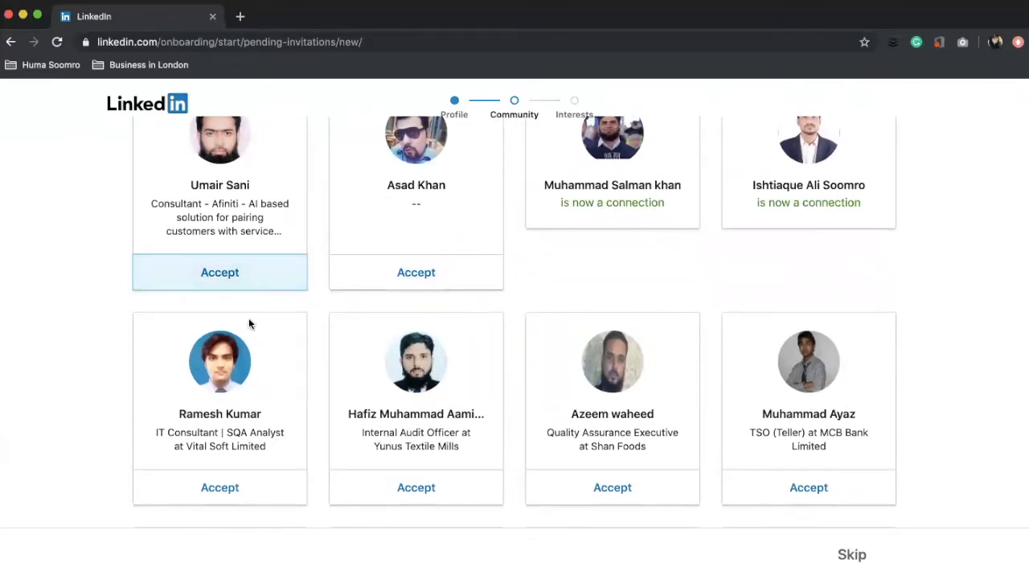
pyautogui.click(261, 462)
pyautogui.click(393, 457)
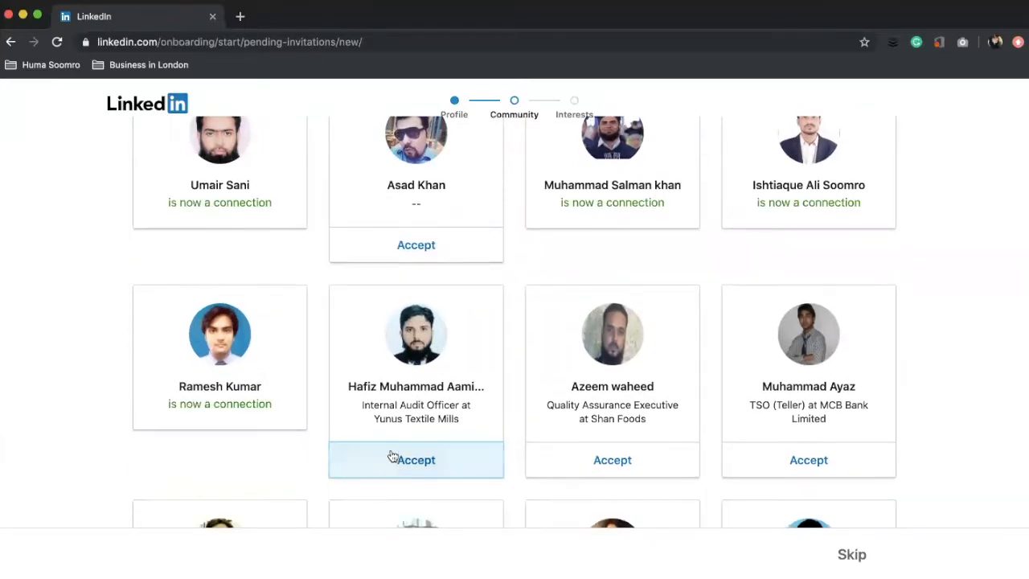
pyautogui.click(447, 246)
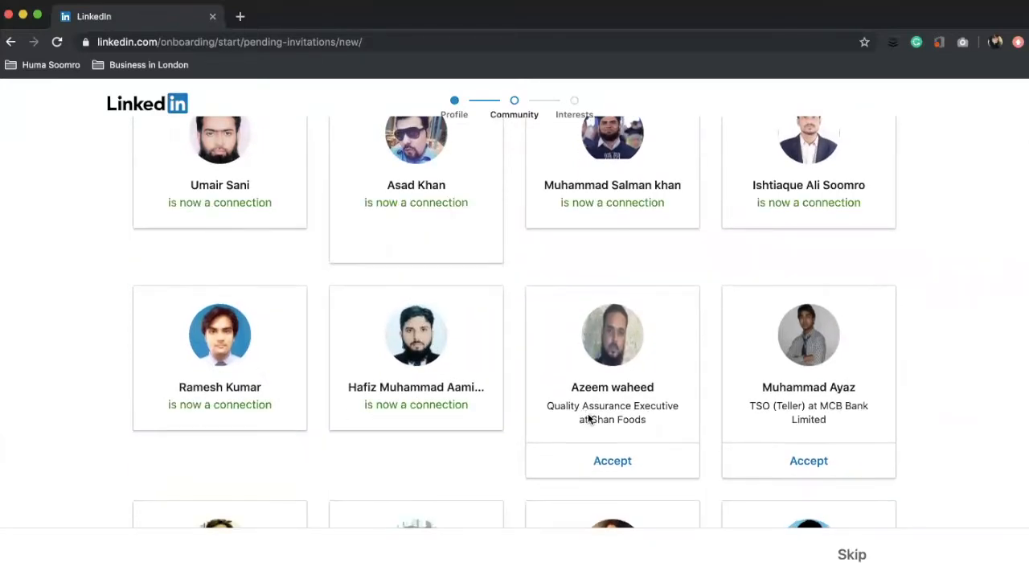
pyautogui.click(850, 554)
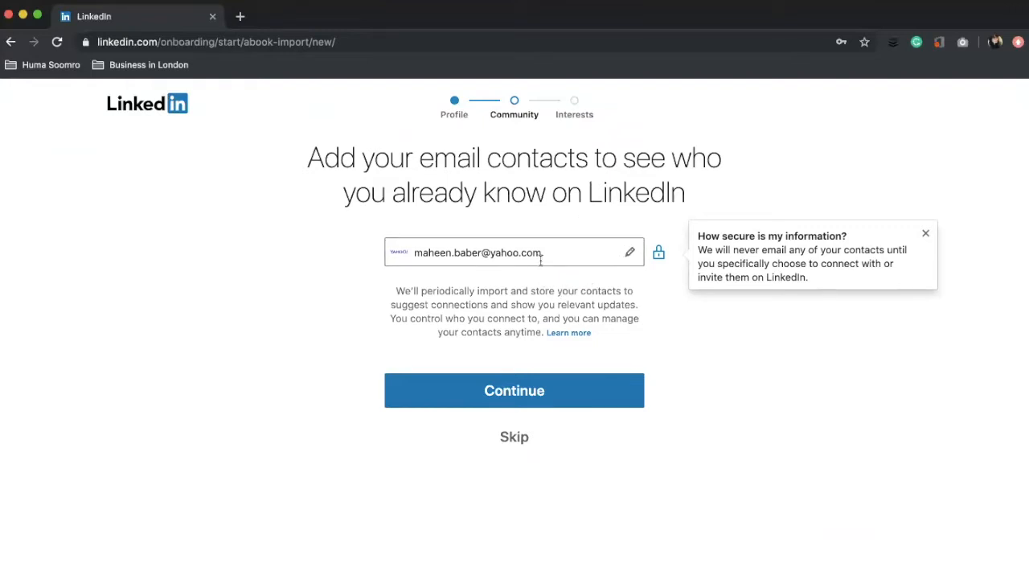
# Step: Import e-mail contacts, select all suggested people, and send 50 connection requests
pyautogui.click(530, 397)
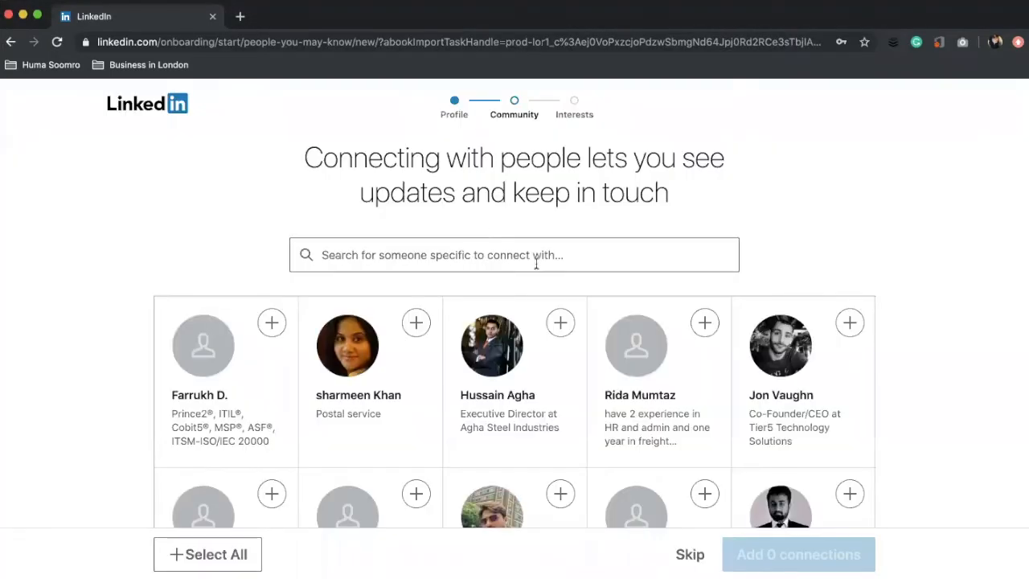
pyautogui.scroll(-1, 606, 299)
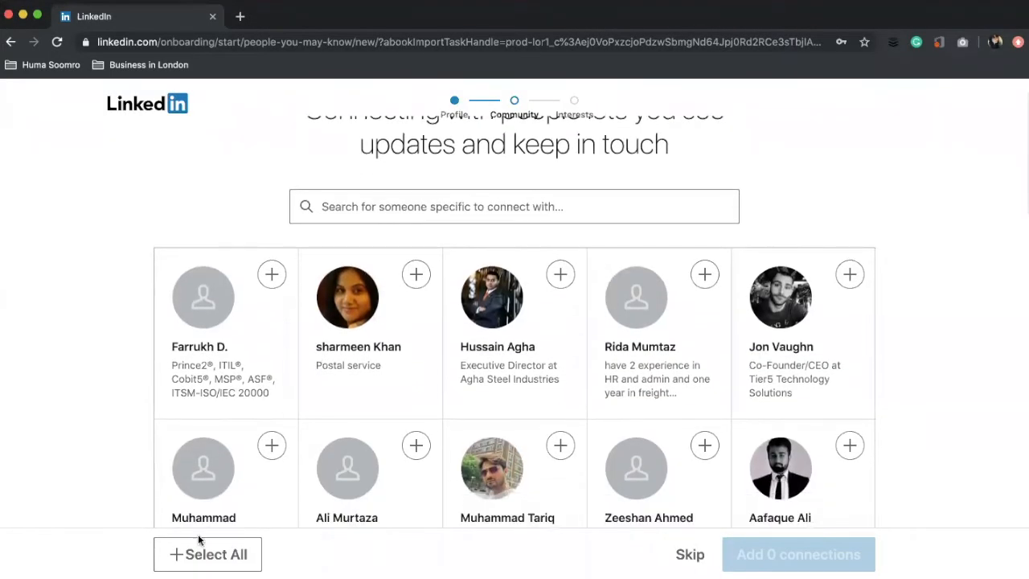
pyautogui.click(201, 553)
pyautogui.click(783, 554)
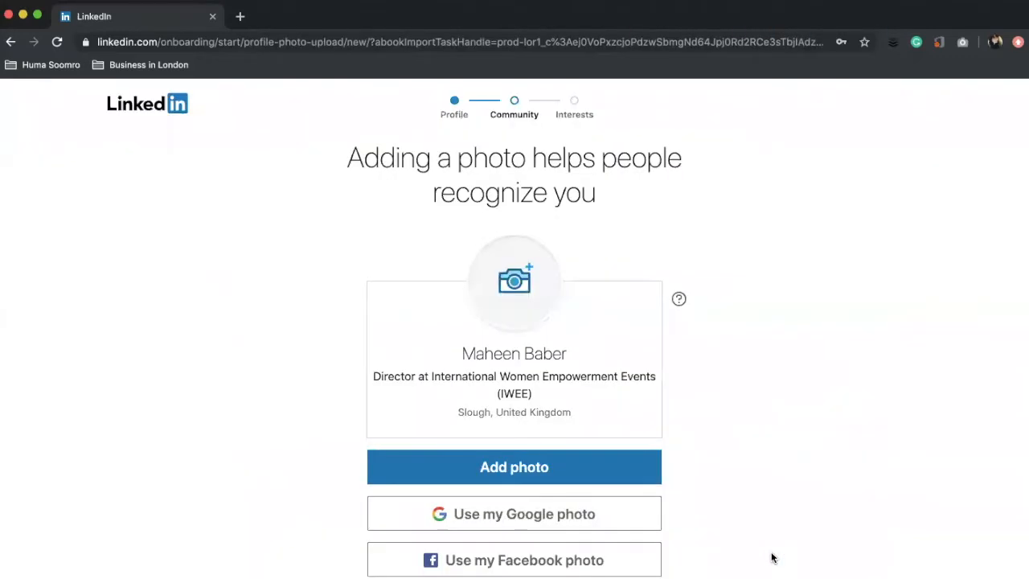
# Step: Look over the new profile card and open the Add photo file chooser
pyautogui.scroll(-1, 772, 558)
pyautogui.scroll(1, 772, 558)
pyautogui.scroll(1, 772, 558)
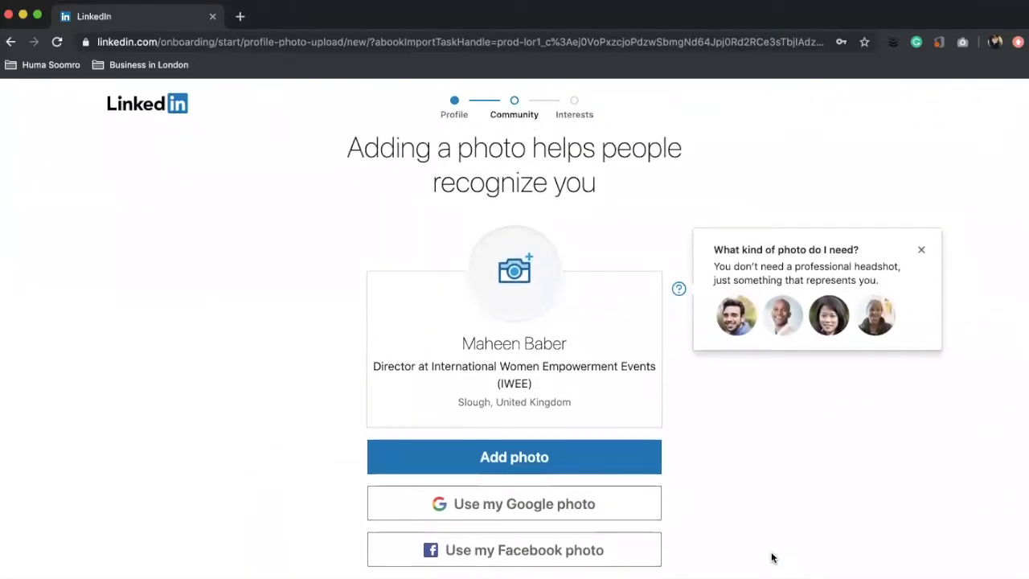
pyautogui.scroll(-1, 772, 558)
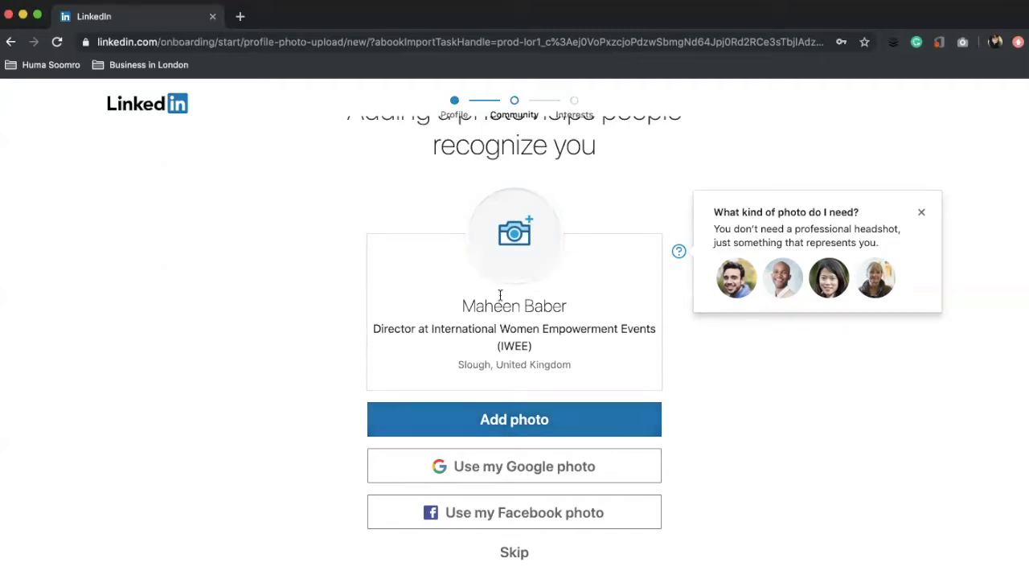
pyautogui.click(509, 418)
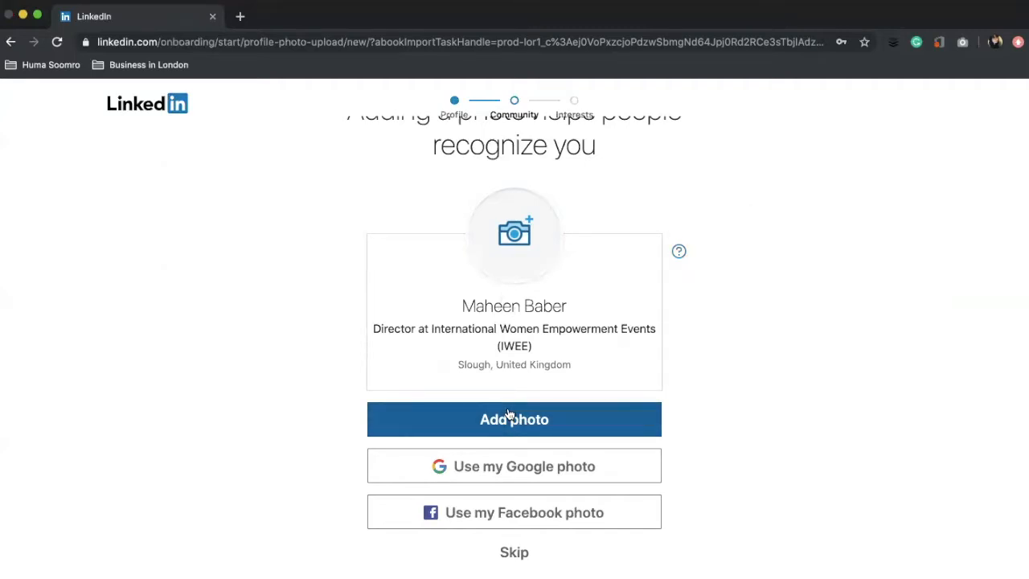
# Step: Load the portrait file into the photo editor instead of Scan 4.jpg
pyautogui.scroll(-15, 544, 325)
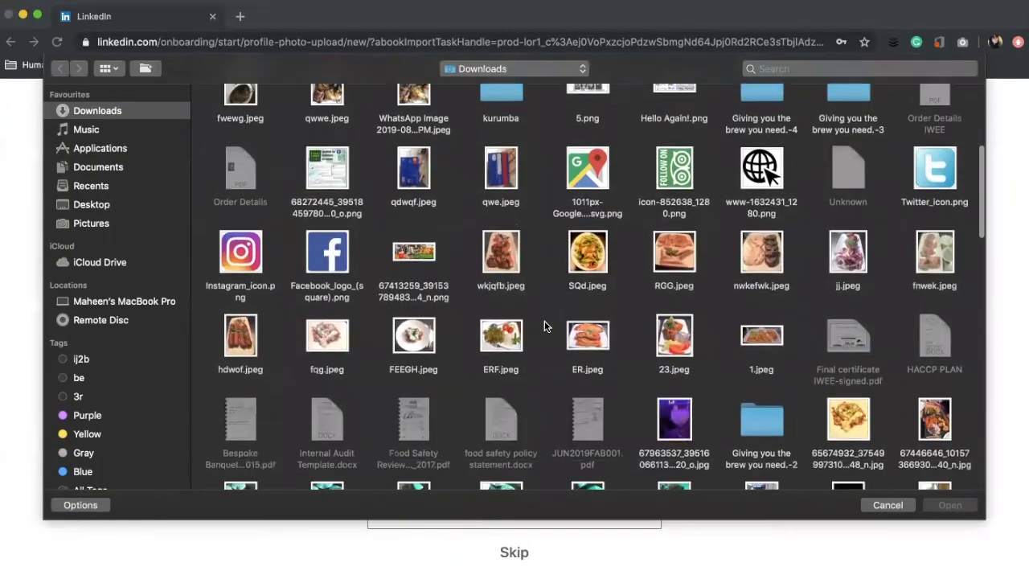
pyautogui.scroll(-15, 544, 325)
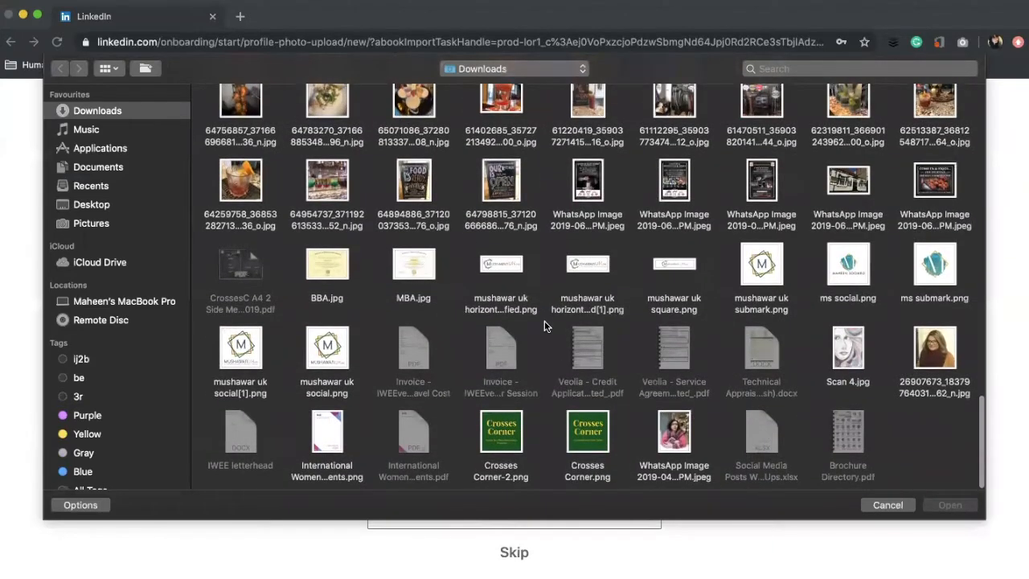
pyautogui.scroll(2, 755, 376)
pyautogui.click(847, 371)
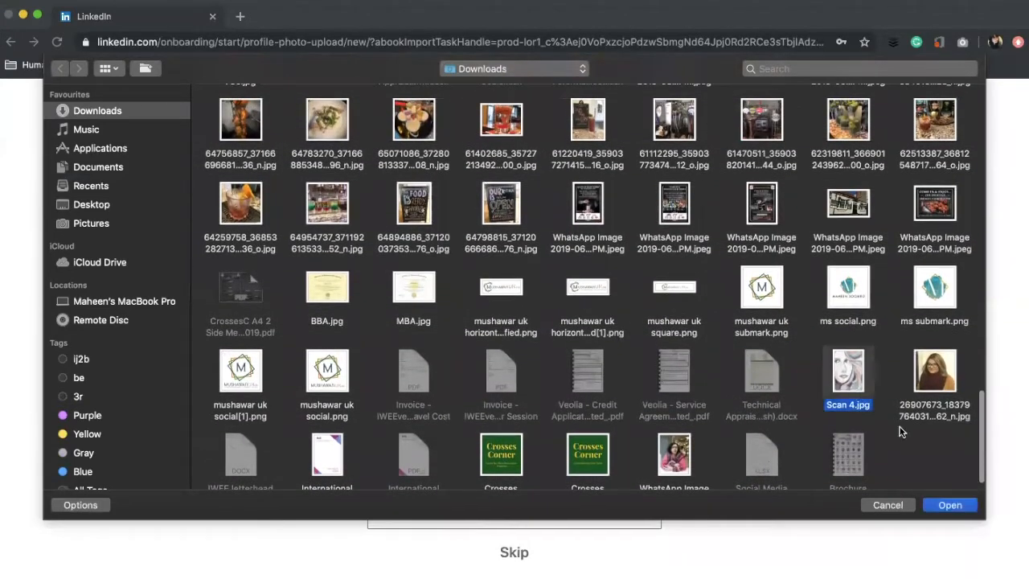
pyautogui.click(940, 503)
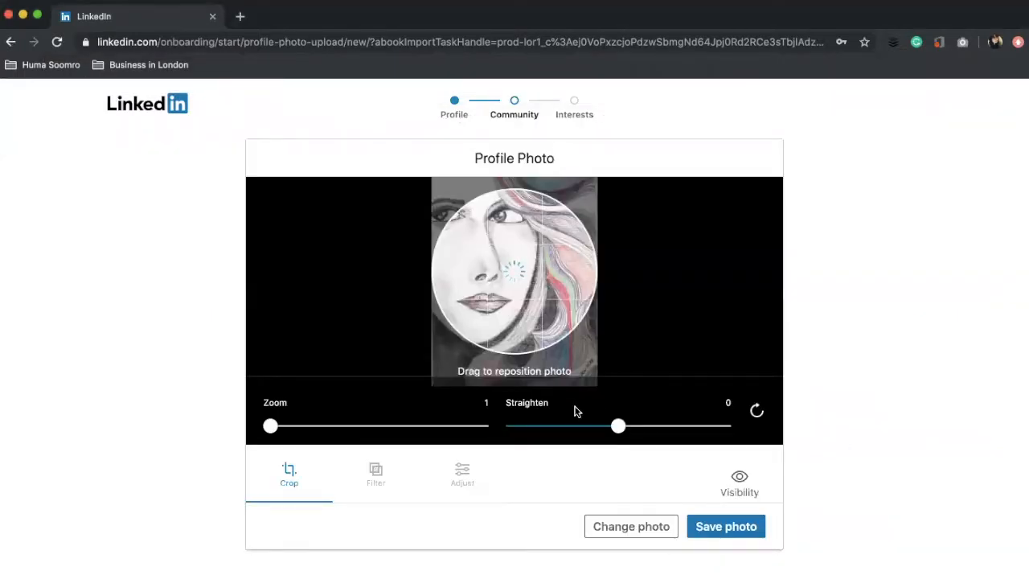
pyautogui.click(624, 526)
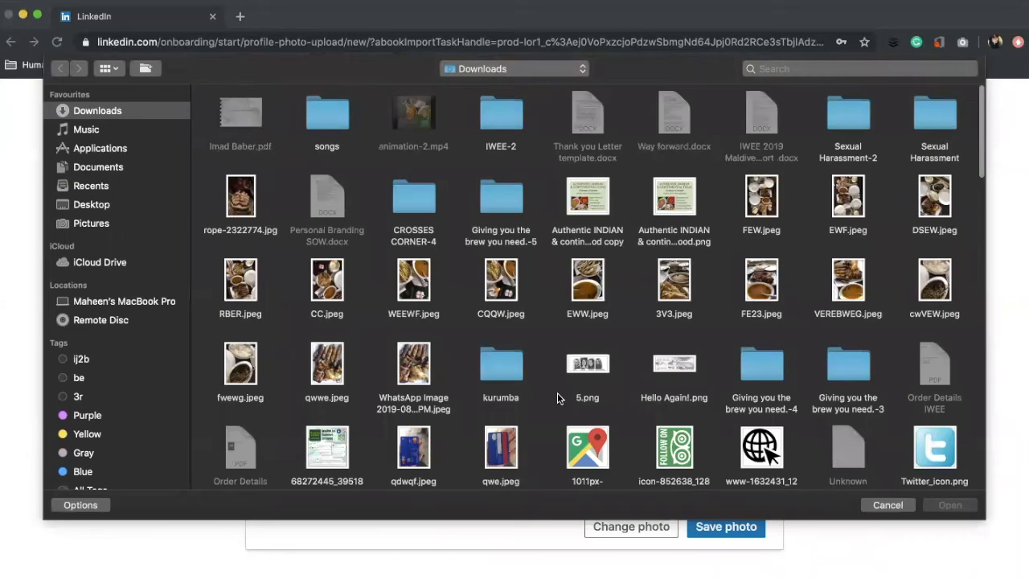
pyautogui.scroll(-20, 557, 396)
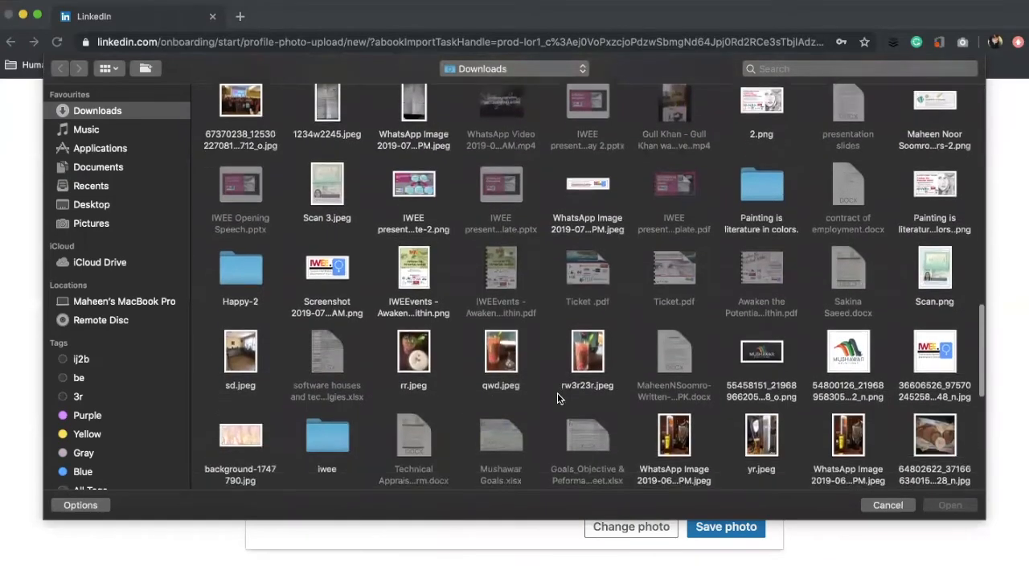
pyautogui.scroll(-5, 557, 392)
pyautogui.click(934, 349)
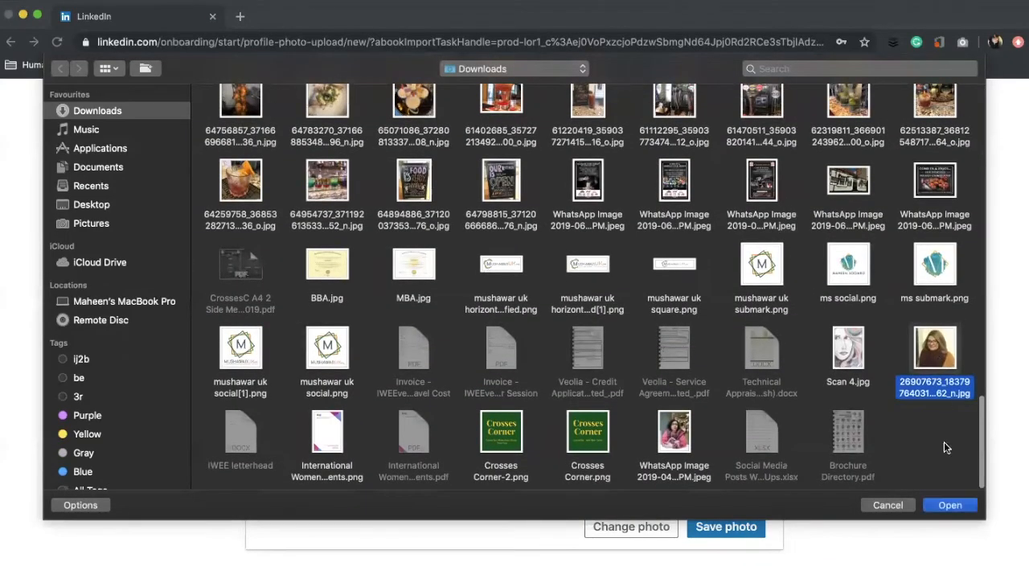
pyautogui.click(946, 504)
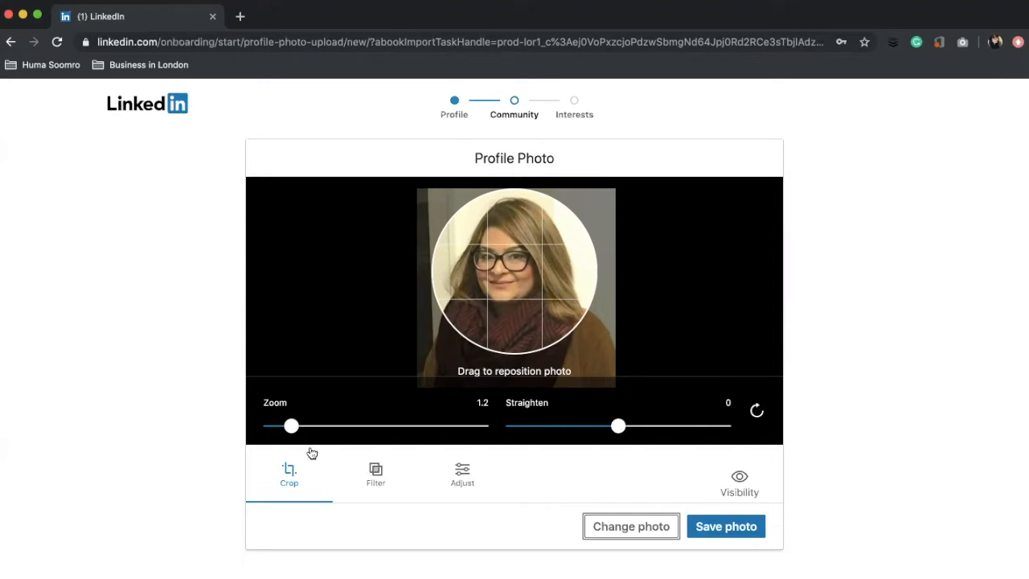
# Step: Preview the photo filters and settle on Spotlight
pyautogui.click(375, 473)
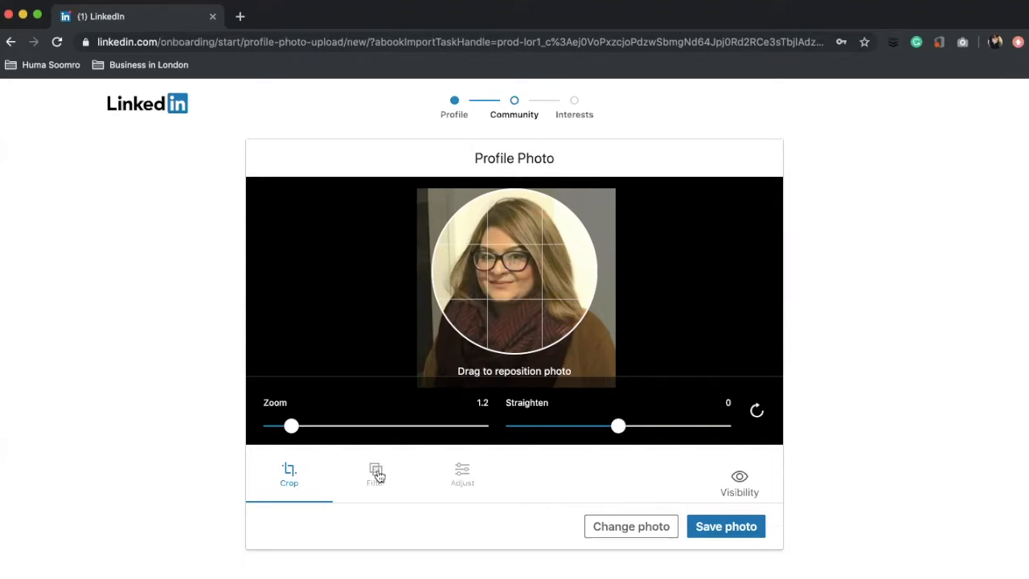
pyautogui.click(385, 411)
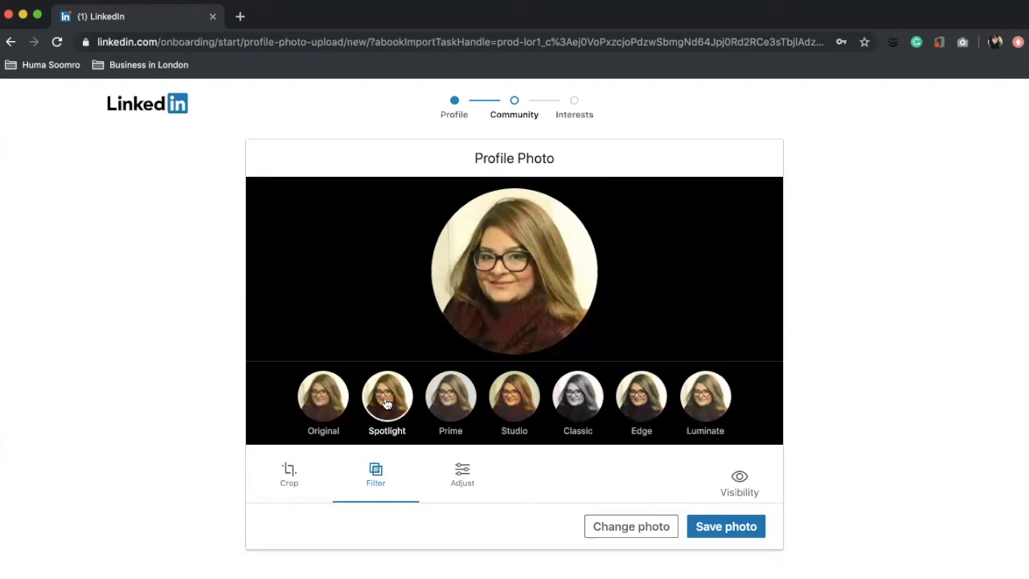
pyautogui.click(444, 402)
pyautogui.click(508, 399)
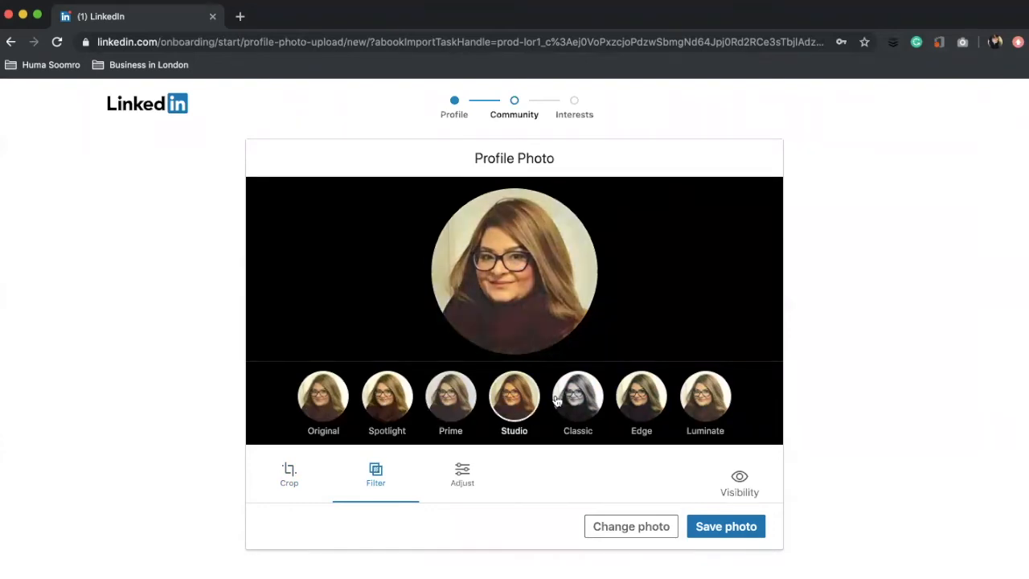
pyautogui.click(558, 401)
pyautogui.click(625, 402)
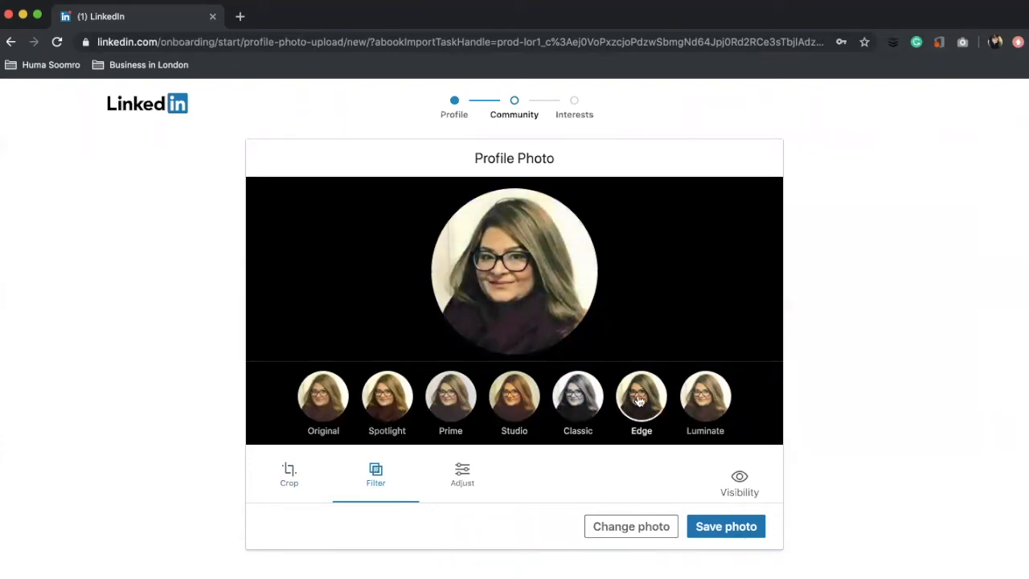
pyautogui.click(709, 402)
pyautogui.click(394, 403)
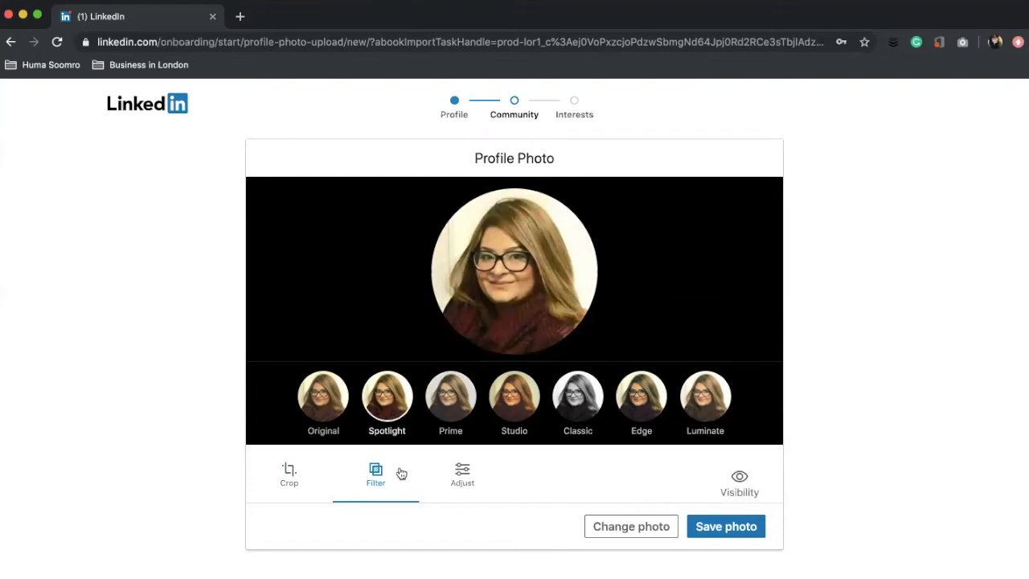
# Step: Lower the photo's brightness to -7 and save the profile photo
pyautogui.click(460, 483)
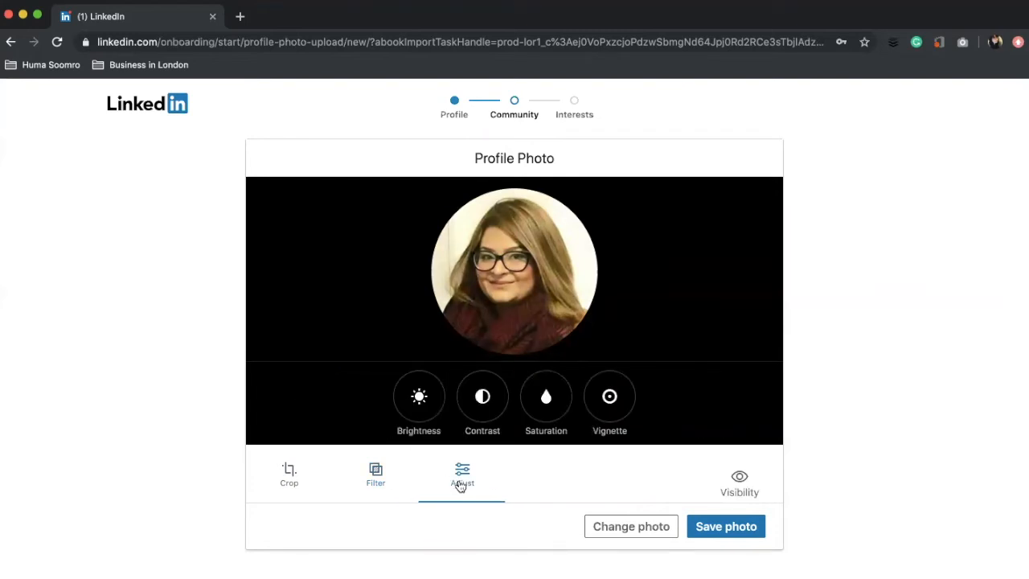
pyautogui.click(413, 408)
pyautogui.moveTo(533, 431); pyautogui.dragTo(511, 434)
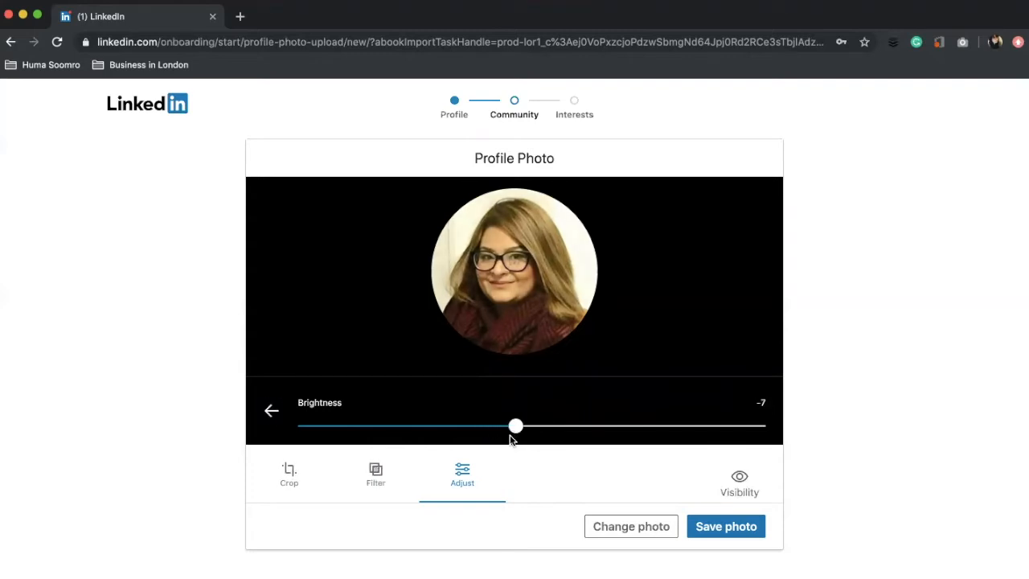
pyautogui.click(274, 410)
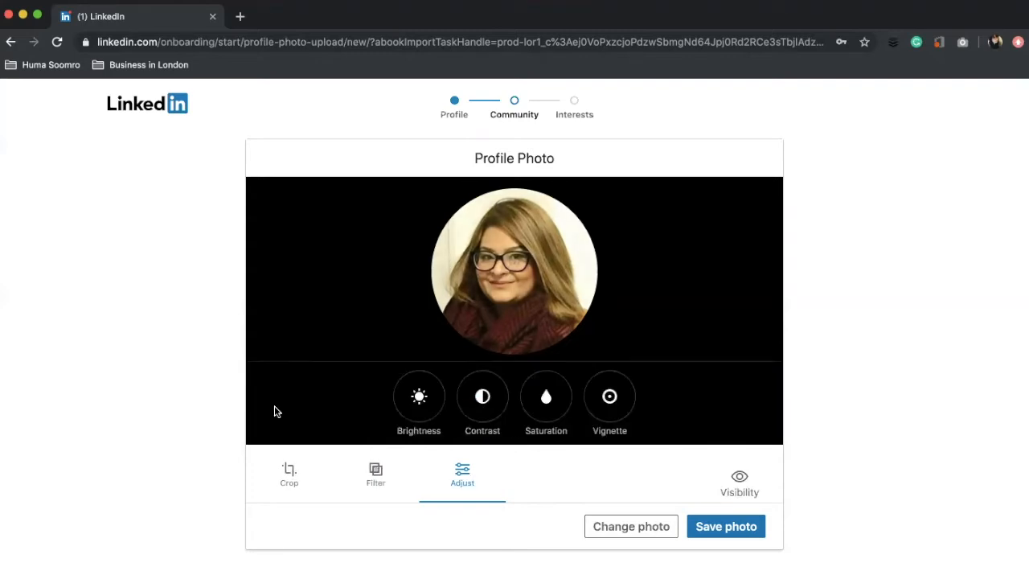
pyautogui.click(725, 533)
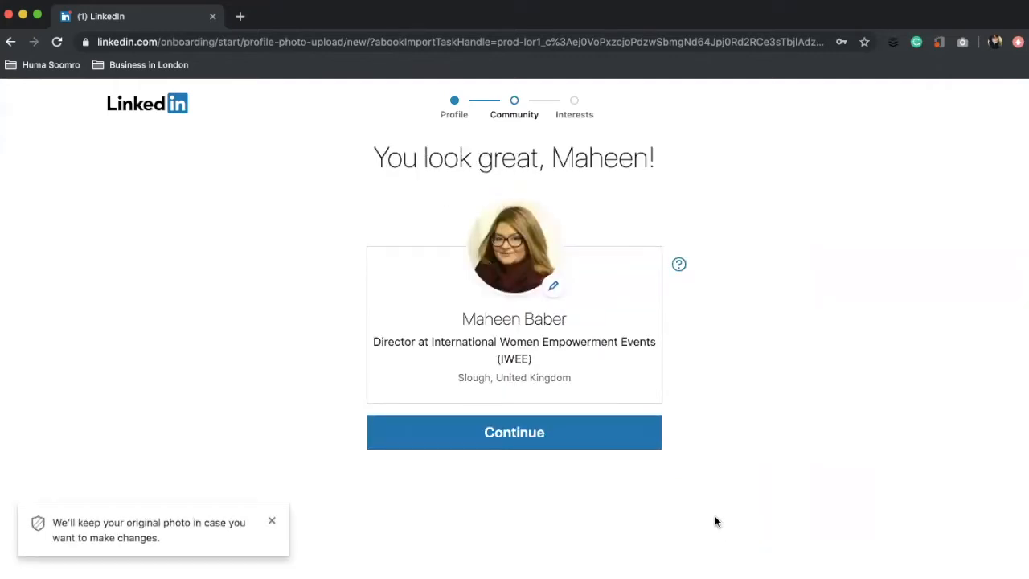
# Step: Create a job alert for Human Resources Positions in Slough, England, United Kingdom
pyautogui.click(603, 447)
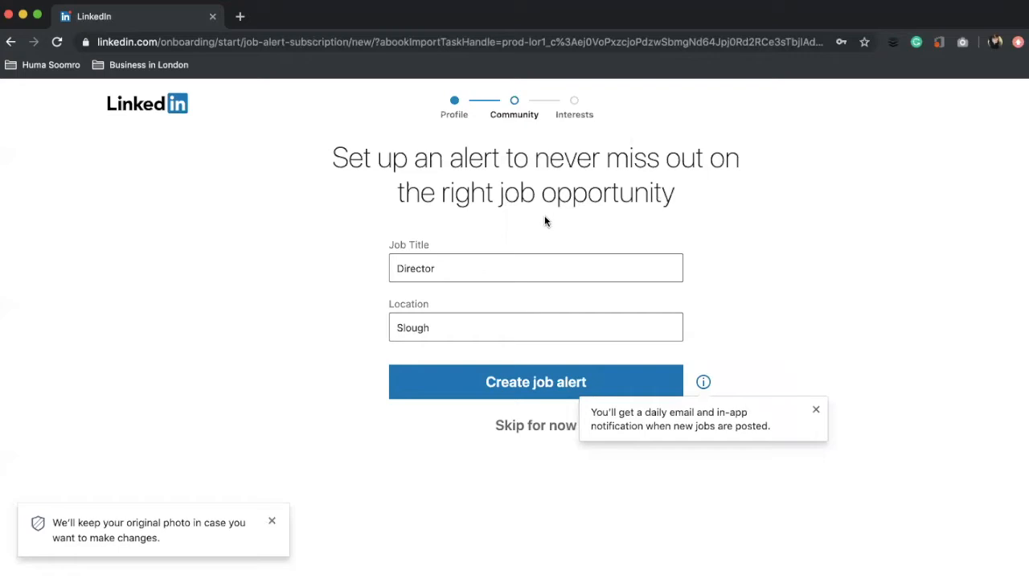
pyautogui.moveTo(530, 271); pyautogui.dragTo(371, 276)
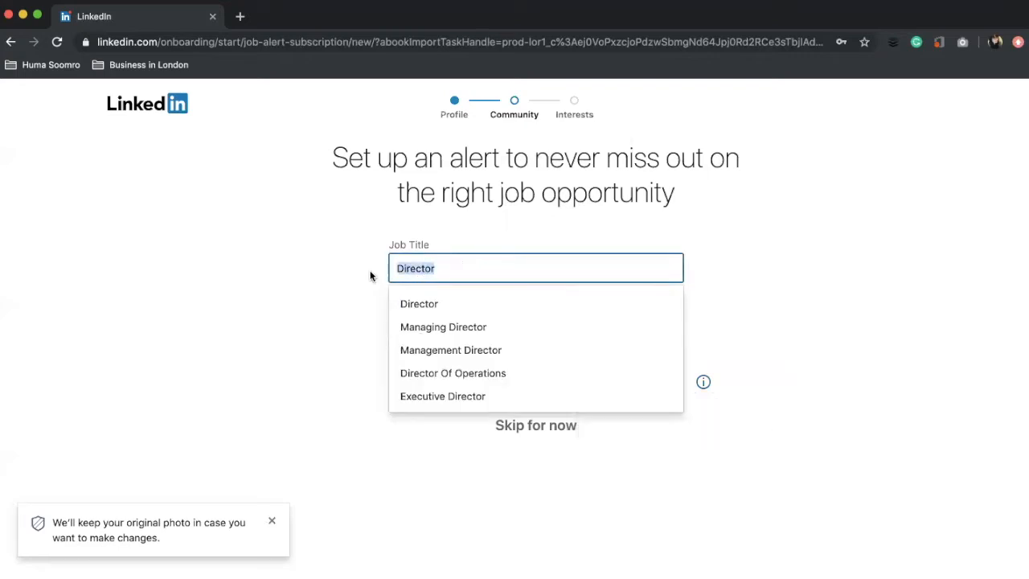
pyautogui.write('Human Resource')
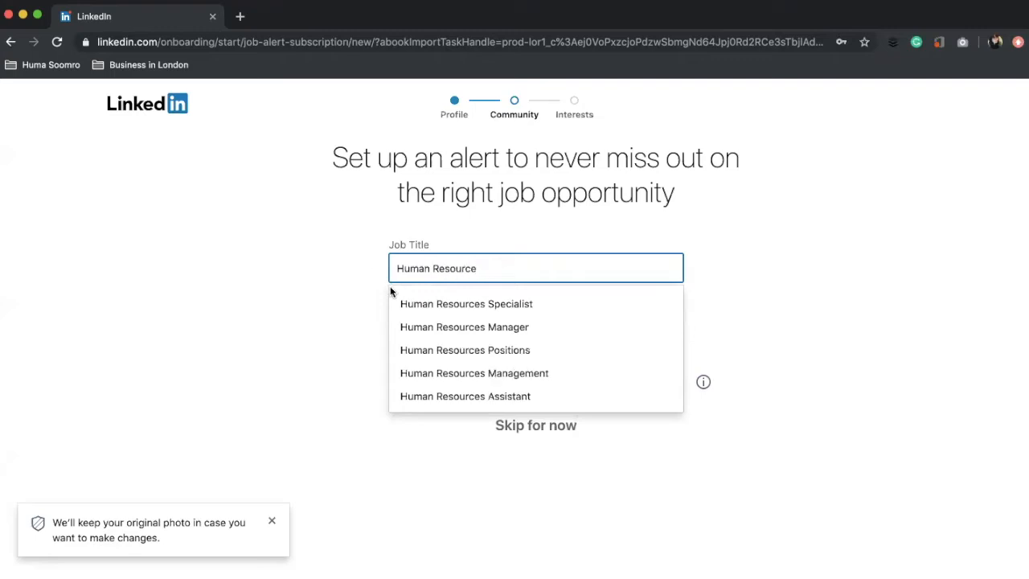
pyautogui.click(429, 349)
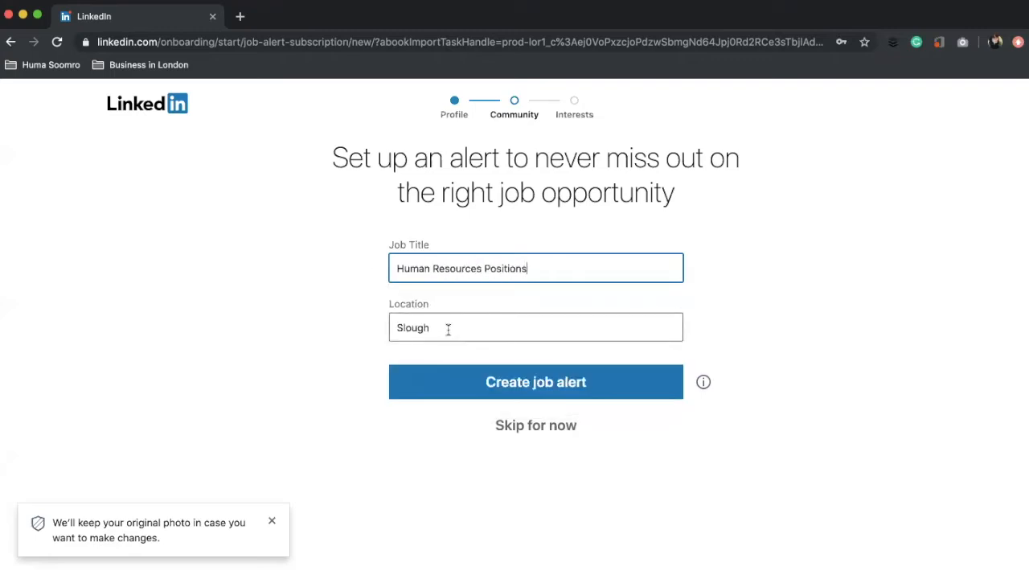
pyautogui.click(447, 329)
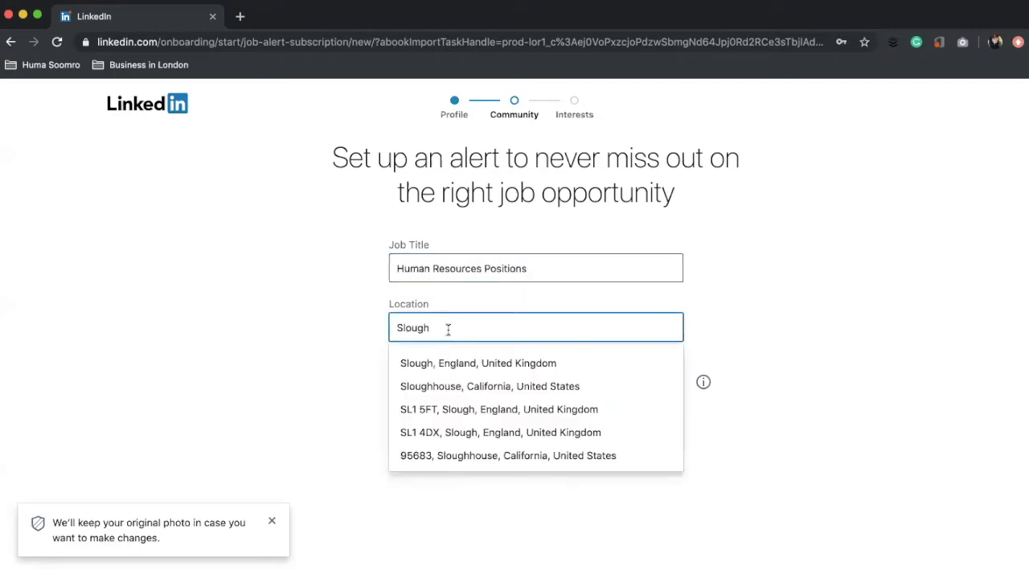
pyautogui.click(456, 366)
pyautogui.click(466, 375)
# Step: Skip the mobile app download without entering a phone number
pyautogui.click(487, 337)
pyautogui.write('07')
pyautogui.press('BackSpace')
pyautogui.press('BackSpace')
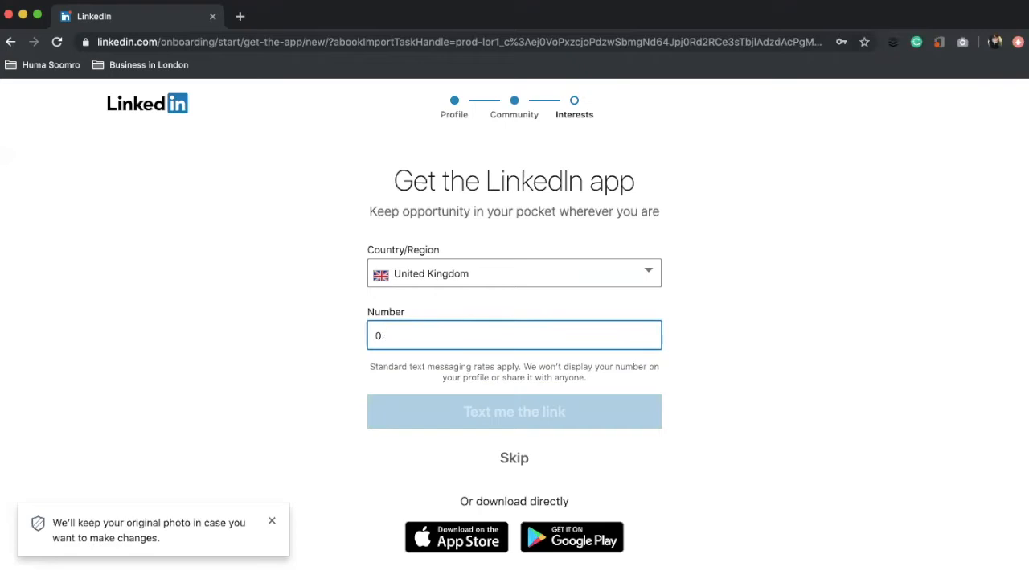
pyautogui.click(524, 455)
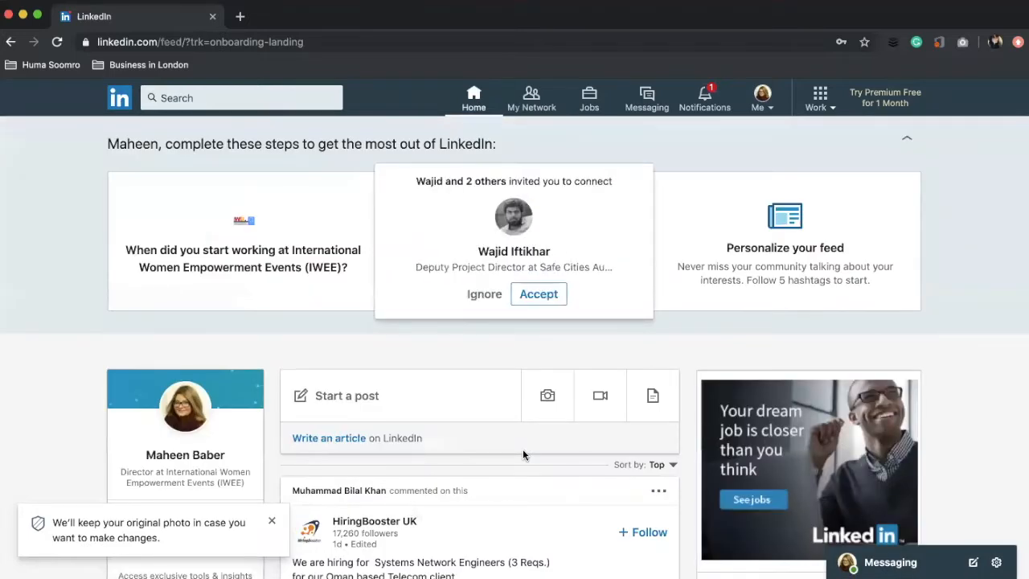
# Step: Accept two connection invitations and defer the rest to see more suggestions
pyautogui.click(540, 295)
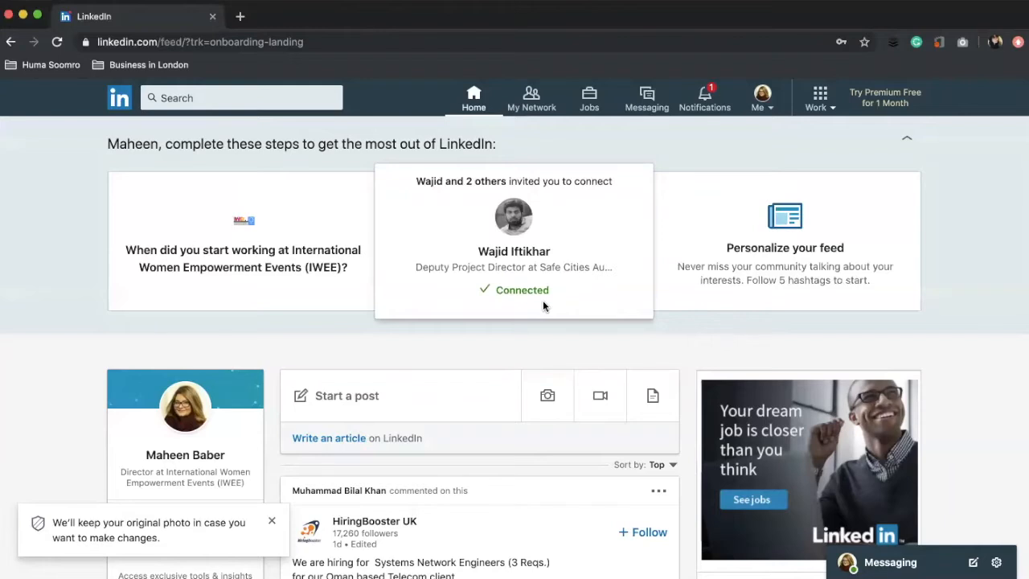
pyautogui.click(530, 296)
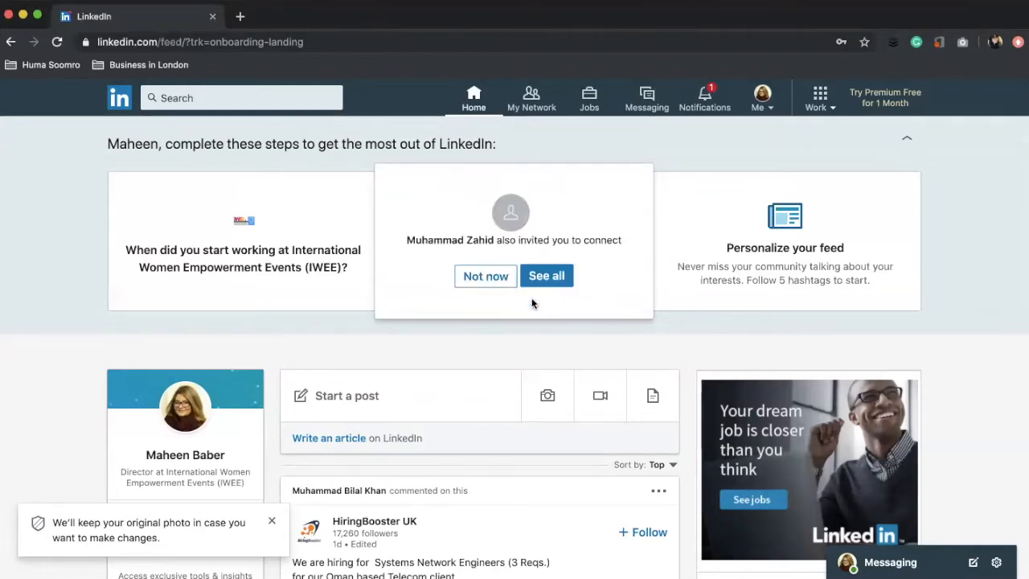
pyautogui.click(501, 282)
pyautogui.click(513, 292)
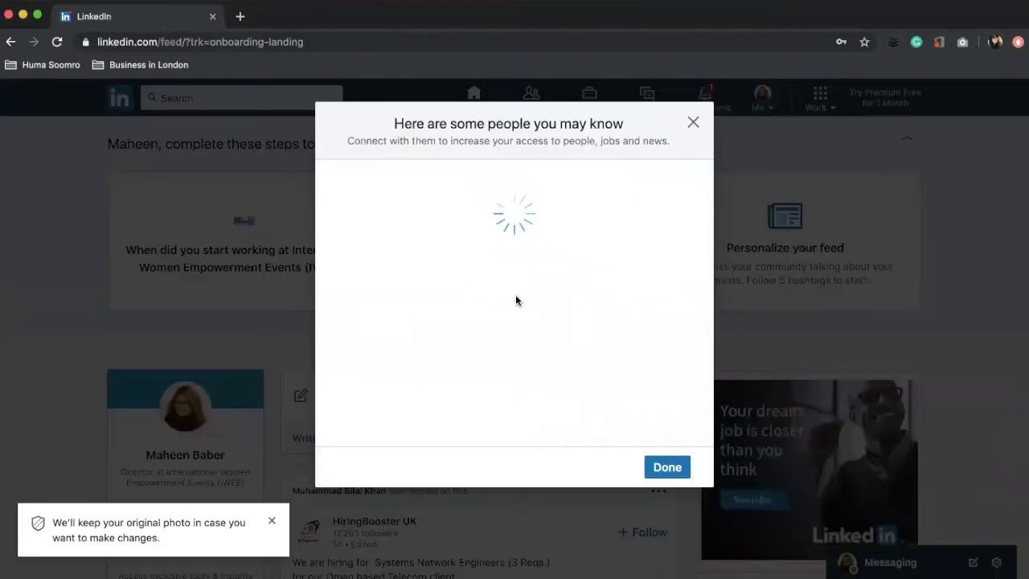
# Step: Invite three suggested people to connect and return to the home feed
pyautogui.click(404, 341)
pyautogui.click(527, 340)
pyautogui.click(606, 338)
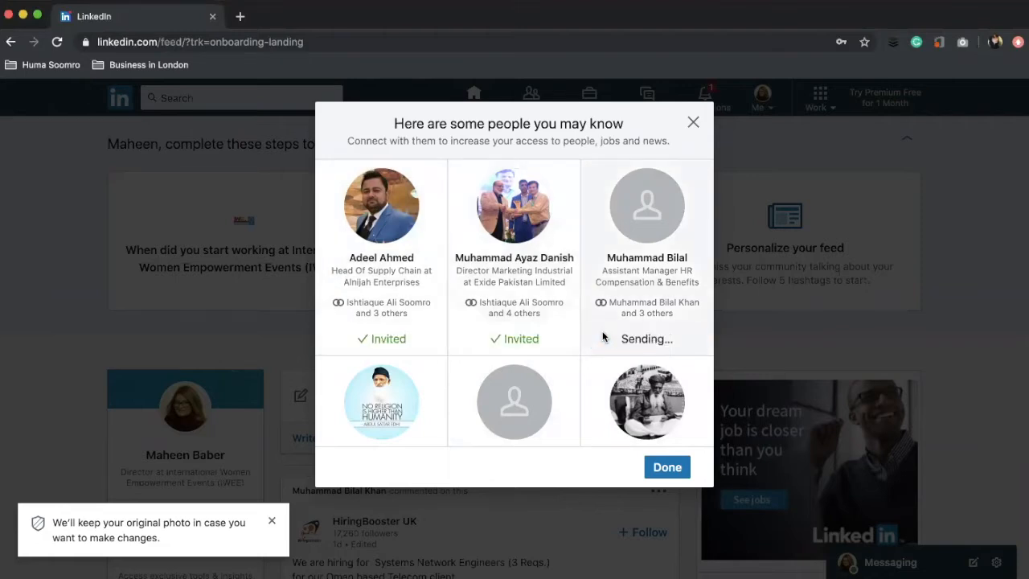
pyautogui.click(669, 467)
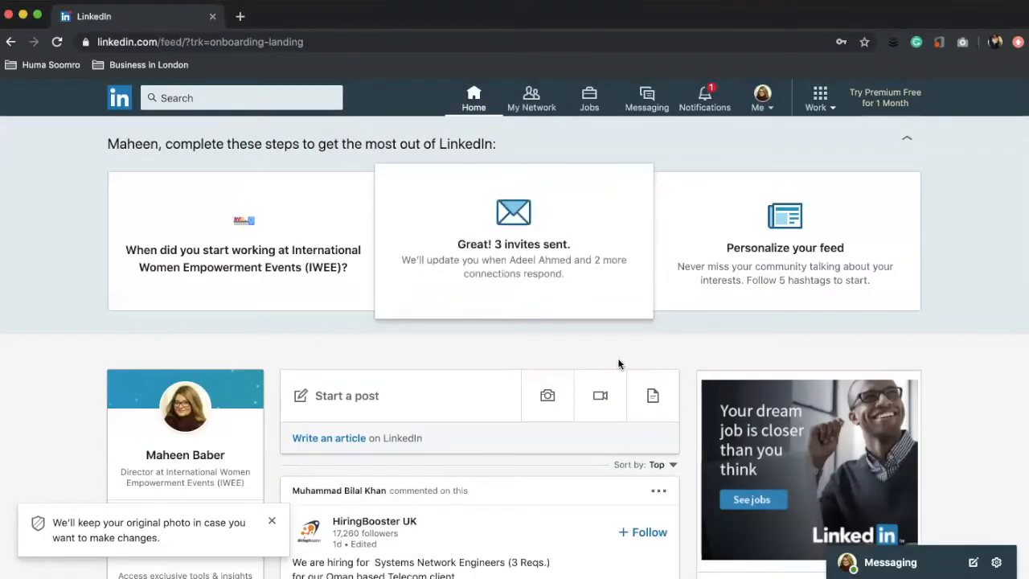
pyautogui.scroll(-1, 617, 363)
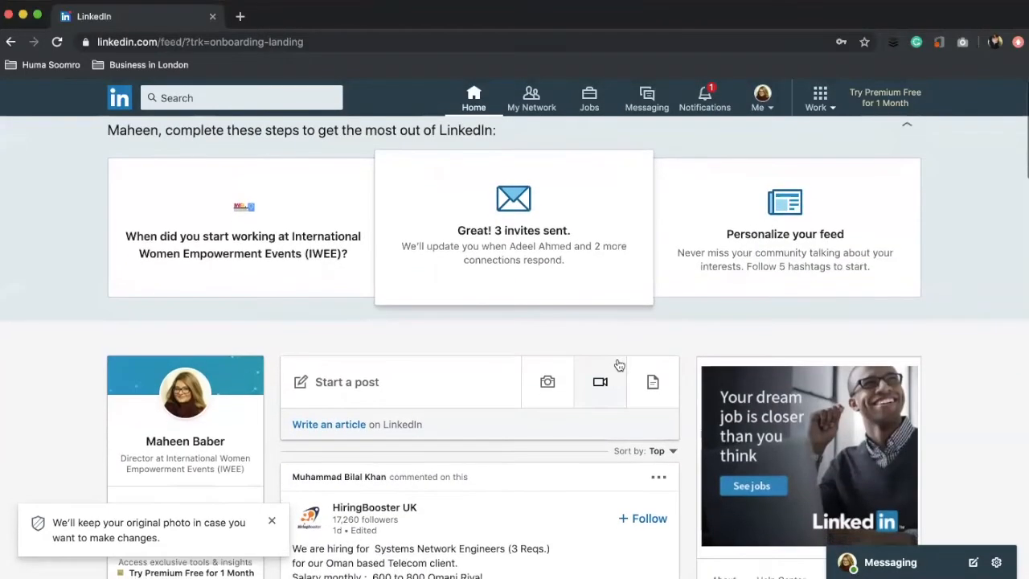
pyautogui.scroll(-1, 561, 280)
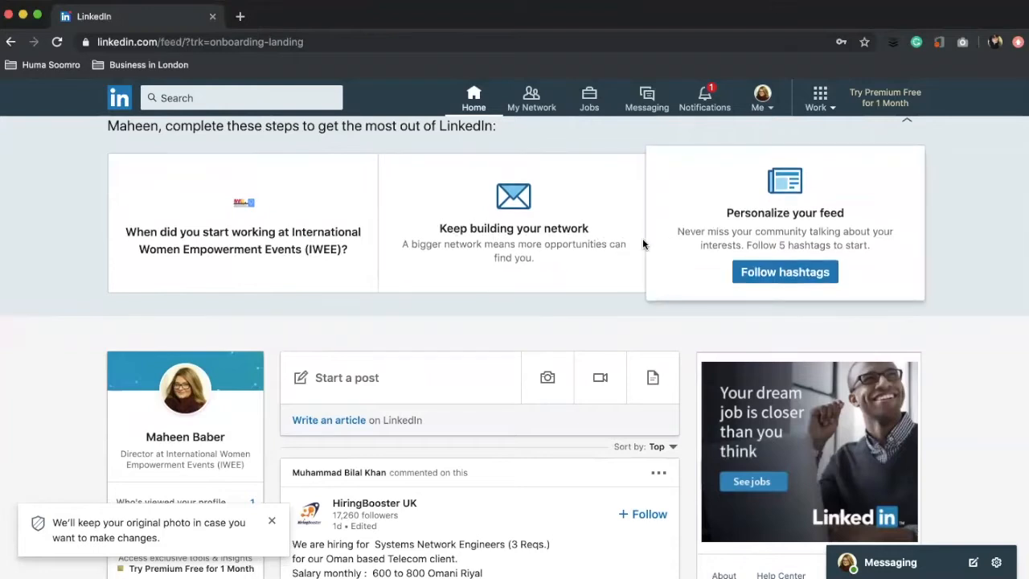
pyautogui.scroll(1, 332, 223)
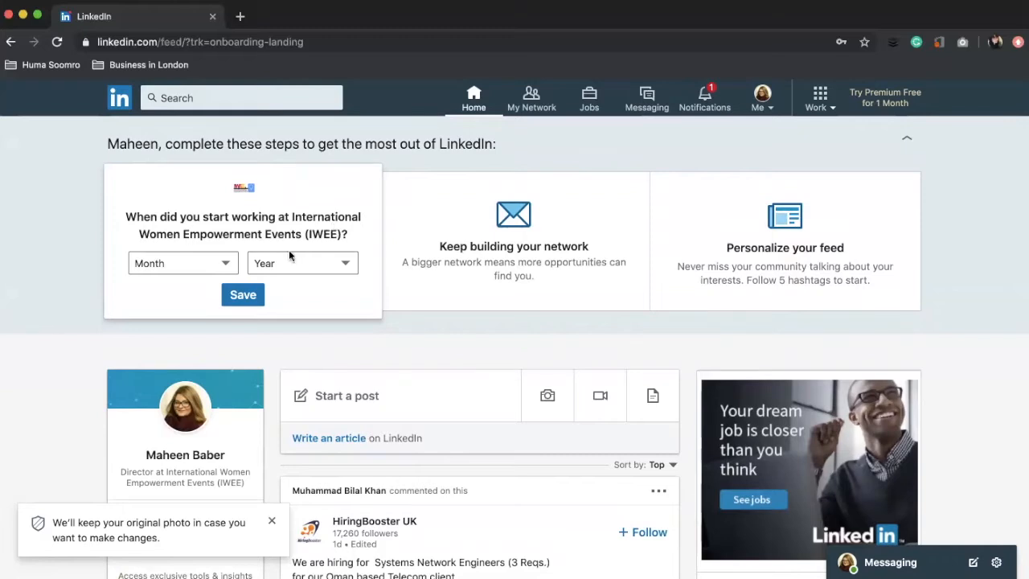
# Step: Save January 2019 as the start date at IWEE
pyautogui.click(222, 265)
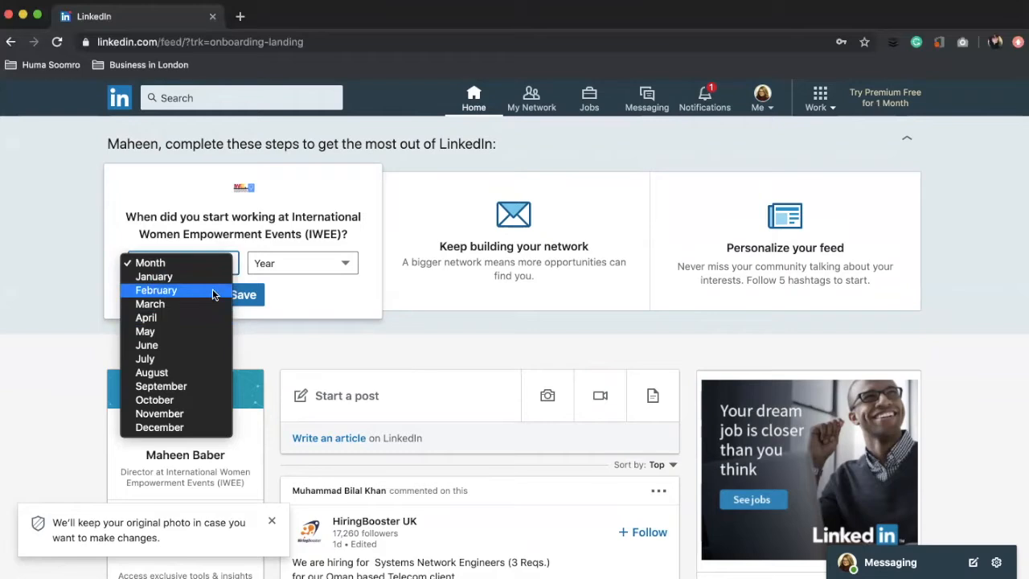
pyautogui.click(217, 276)
pyautogui.click(258, 272)
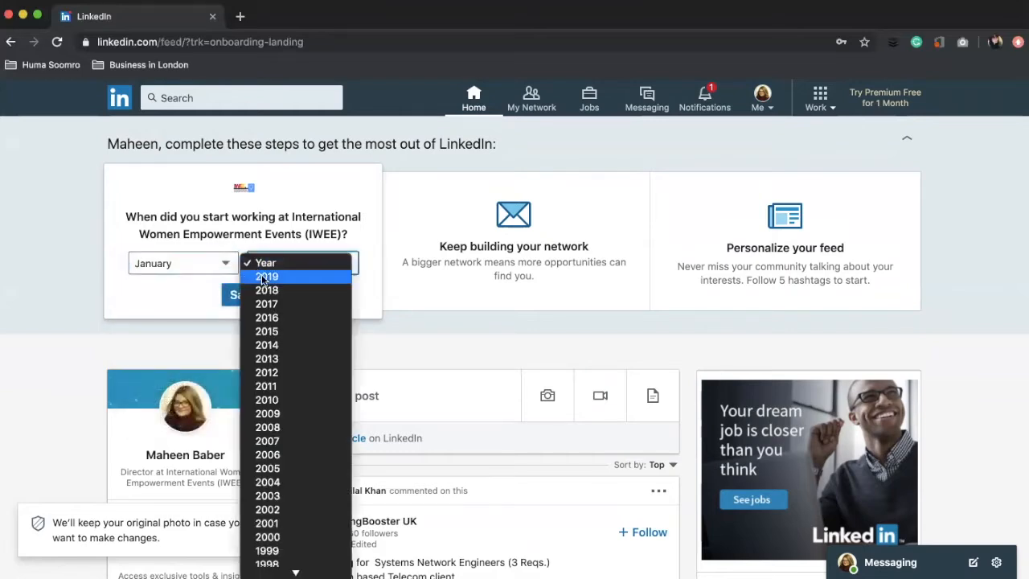
pyautogui.click(272, 277)
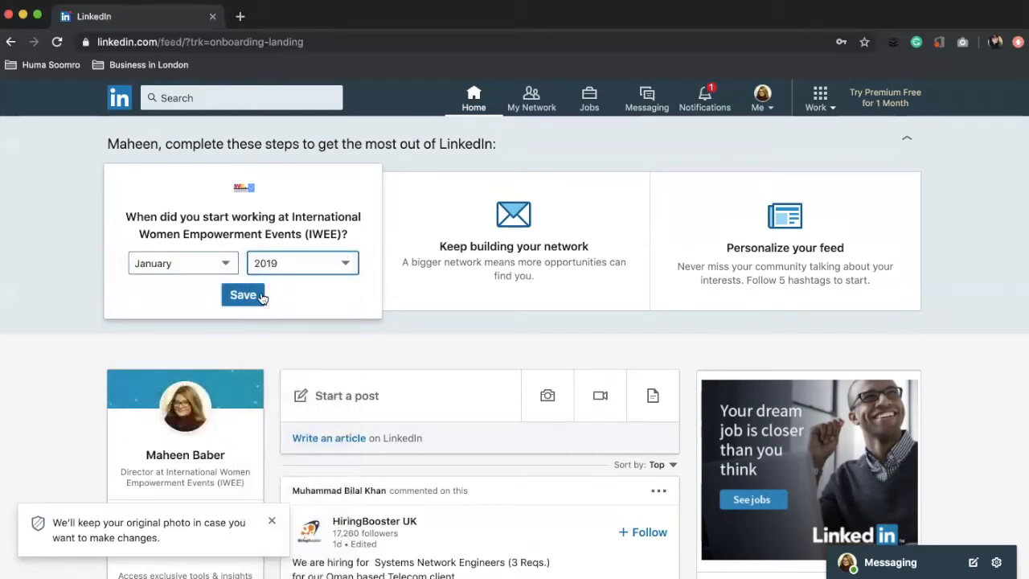
pyautogui.click(257, 294)
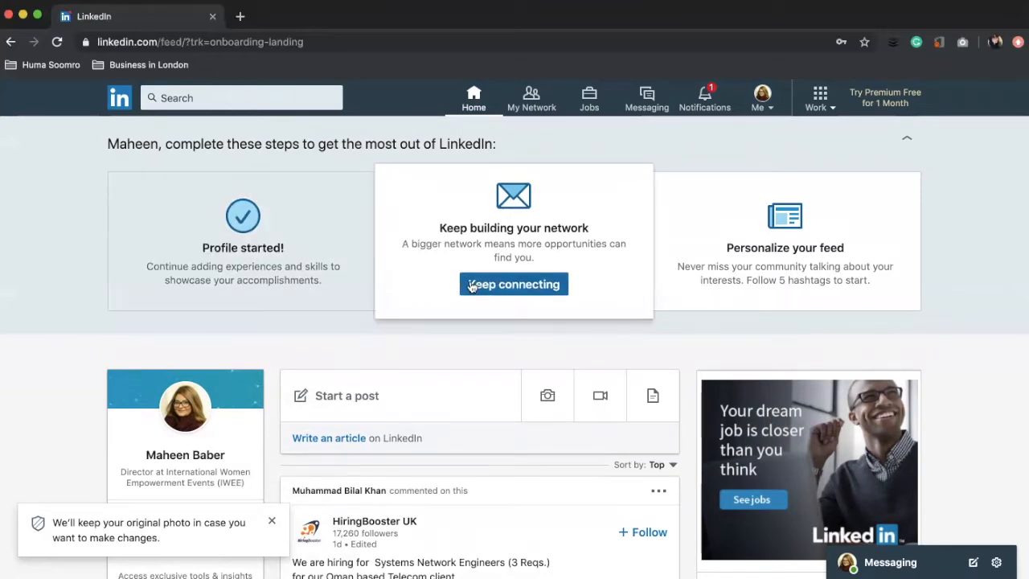
# Step: Send connection invites to three more suggested people, then finish
pyautogui.click(472, 286)
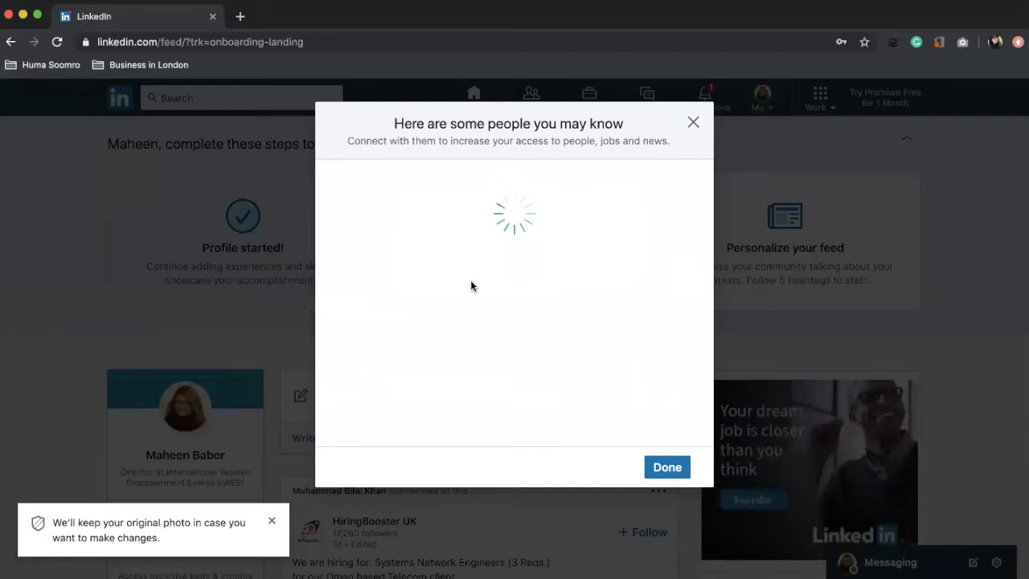
pyautogui.click(408, 350)
pyautogui.click(531, 353)
pyautogui.click(640, 350)
pyautogui.click(667, 468)
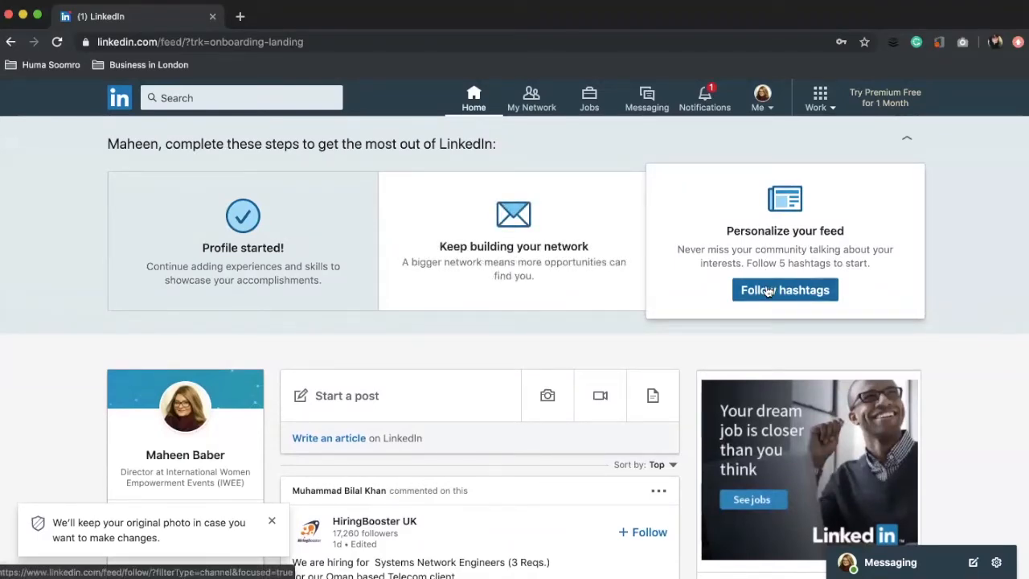
# Step: On the hashtags page, follow #personaldevelopment, #mindfulness, #careers, #positivepsychology, #publicspeaking and #socialpsychology
pyautogui.click(768, 292)
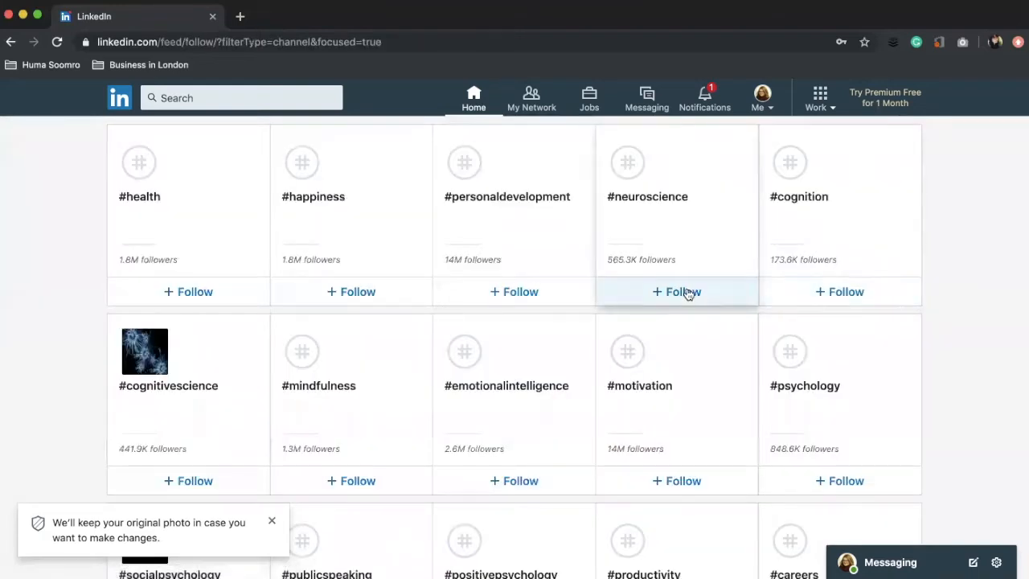
pyautogui.click(568, 301)
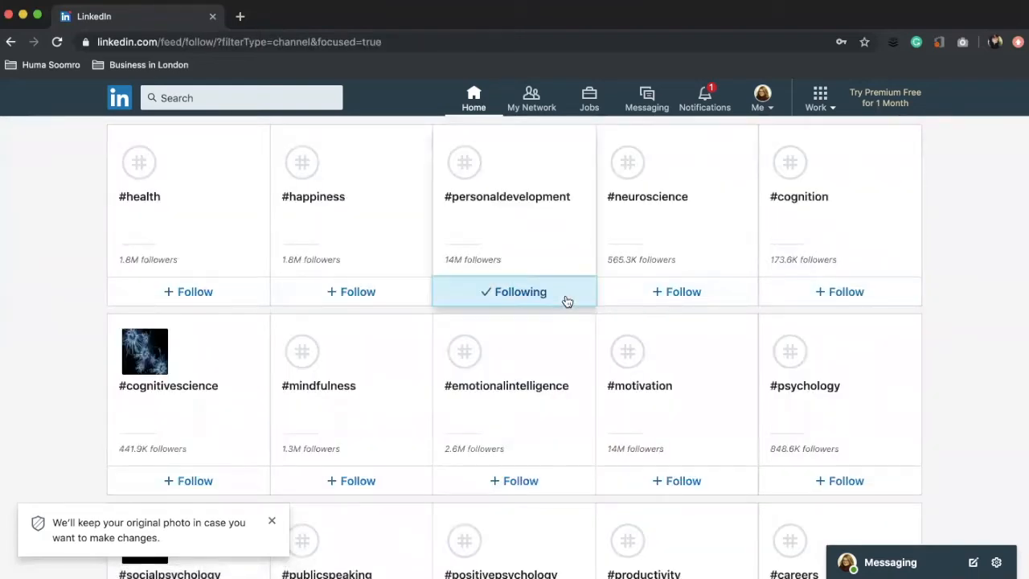
pyautogui.scroll(-3, 561, 361)
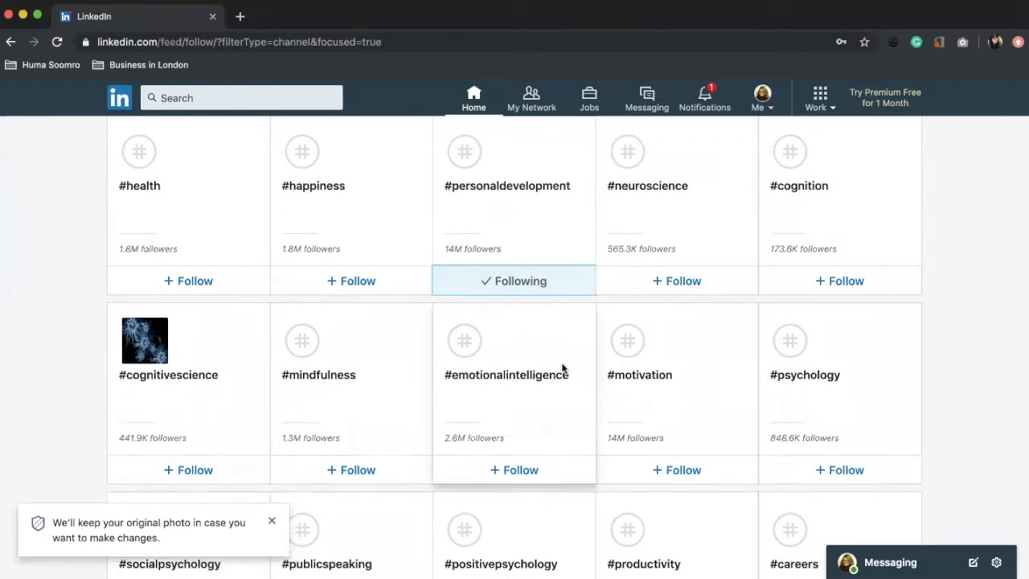
pyautogui.click(382, 344)
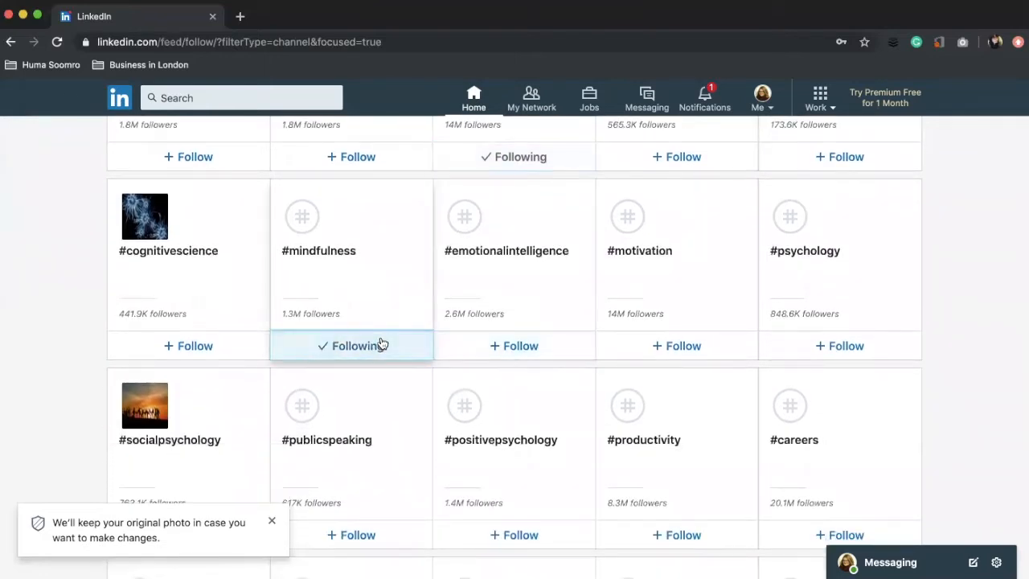
pyautogui.scroll(-1, 490, 342)
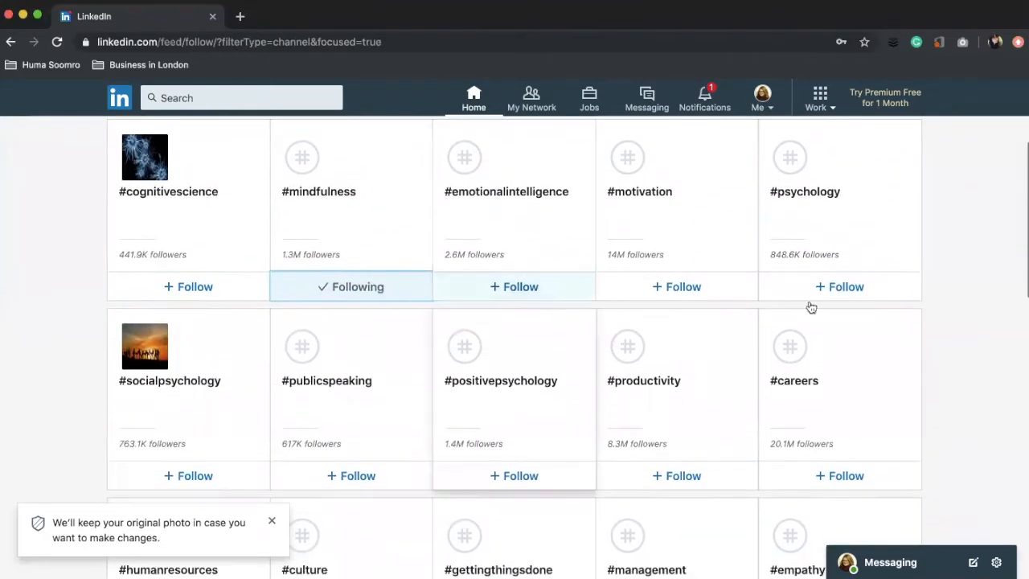
pyautogui.click(805, 479)
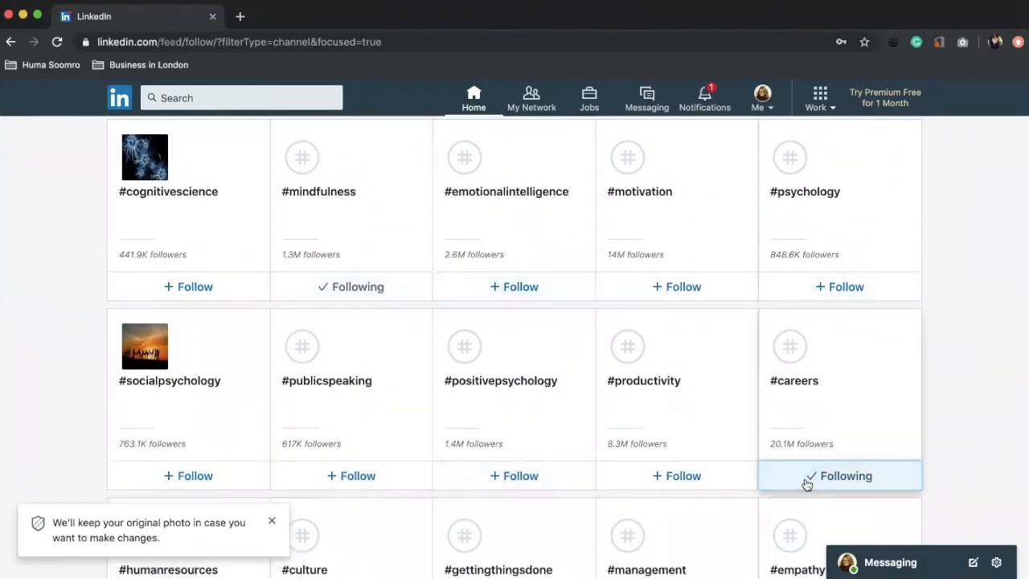
pyautogui.click(554, 472)
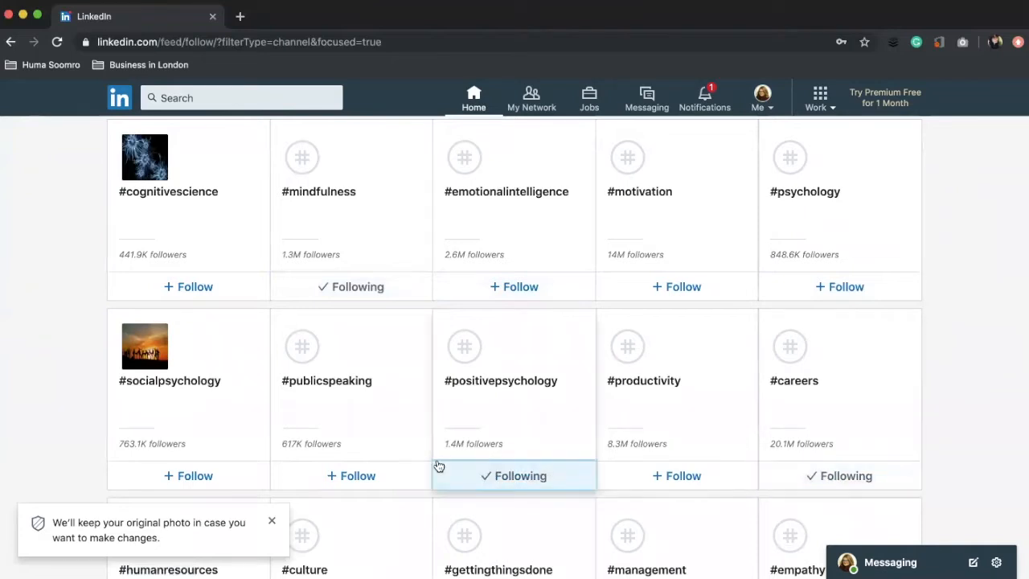
pyautogui.click(409, 479)
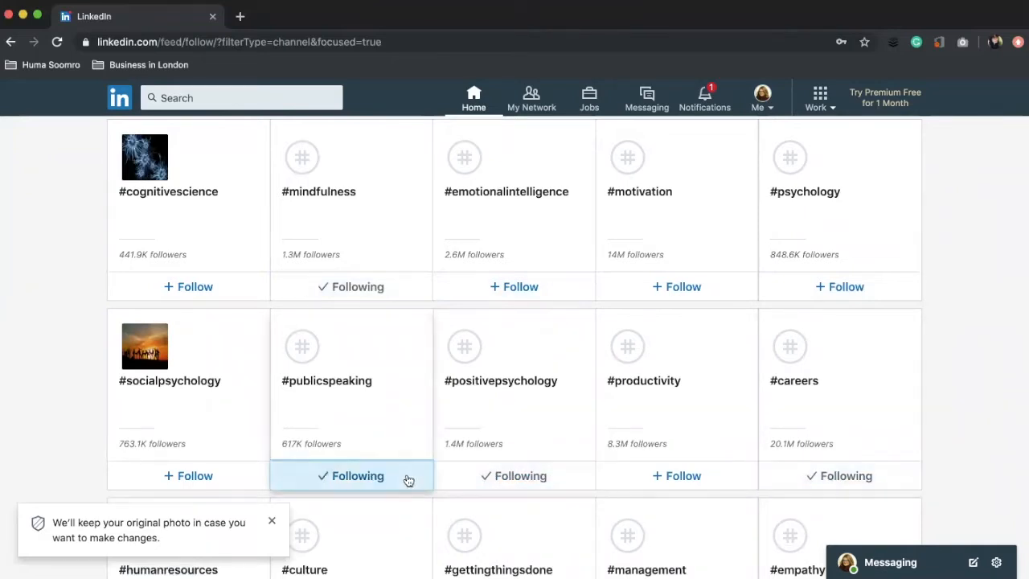
pyautogui.click(261, 476)
# Step: Follow #management, #humanresources, #culture, #strategy, #managementconsulting and #business
pyautogui.scroll(-5, 746, 315)
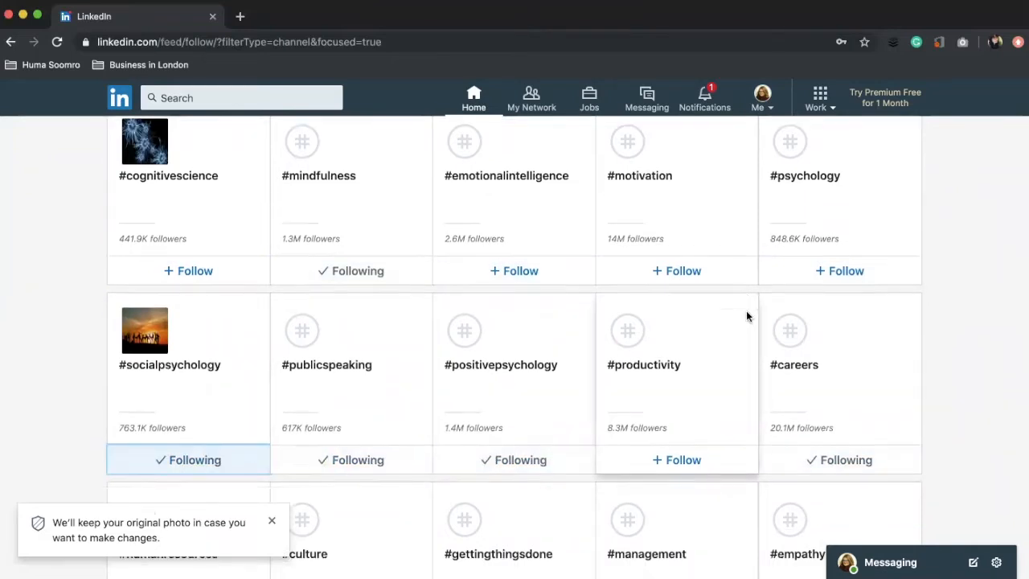
pyautogui.click(702, 368)
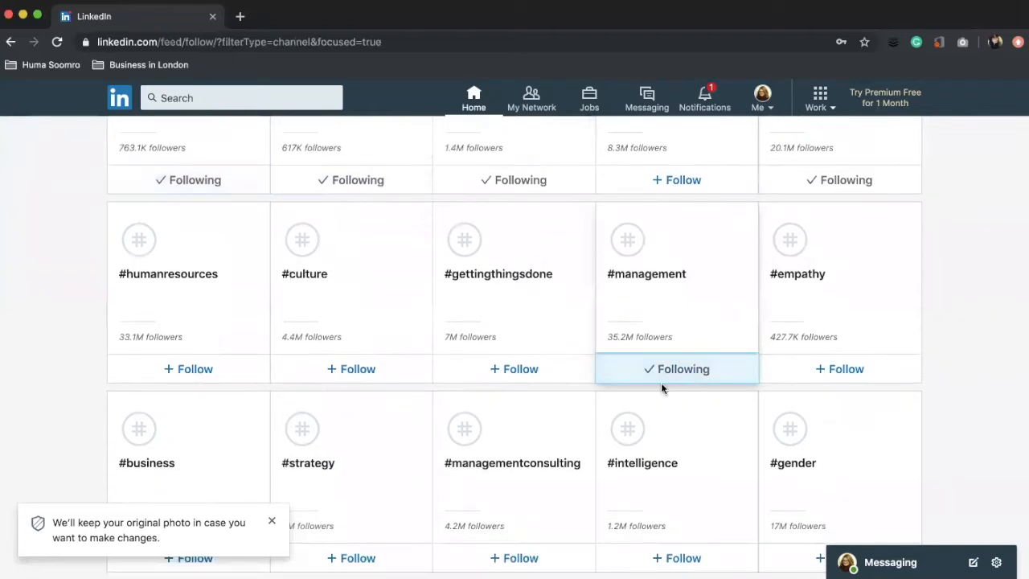
pyautogui.click(229, 373)
pyautogui.click(330, 377)
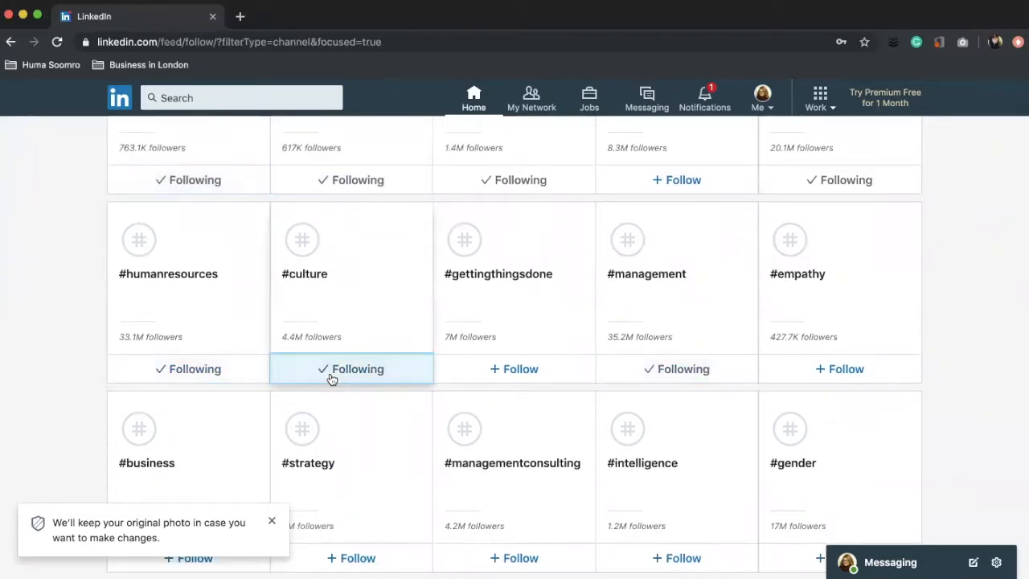
pyautogui.scroll(-3, 331, 378)
pyautogui.click(351, 374)
pyautogui.click(512, 376)
pyautogui.click(235, 373)
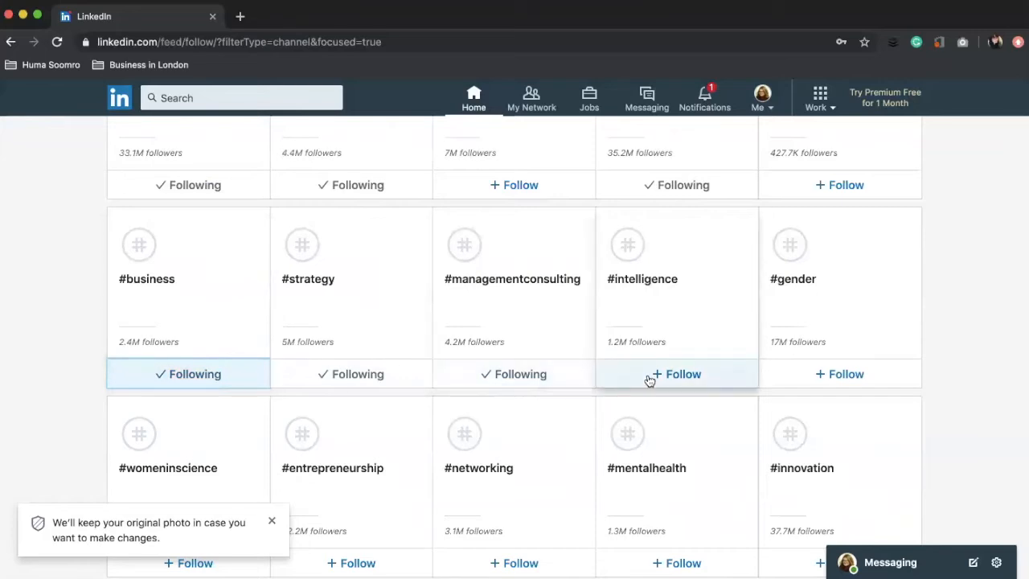
# Step: Follow #innovation, #womeninscience, #entrepreneurship, #socialmedia, #customerrelations, #branding and #unitedkingdom
pyautogui.scroll(-3, 648, 379)
pyautogui.scroll(-1, 648, 379)
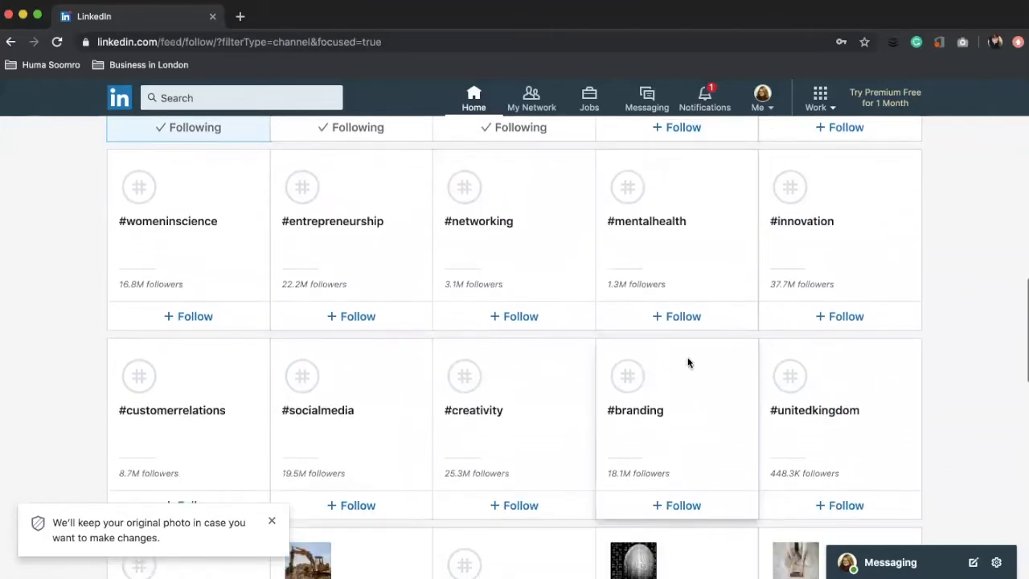
pyautogui.click(824, 328)
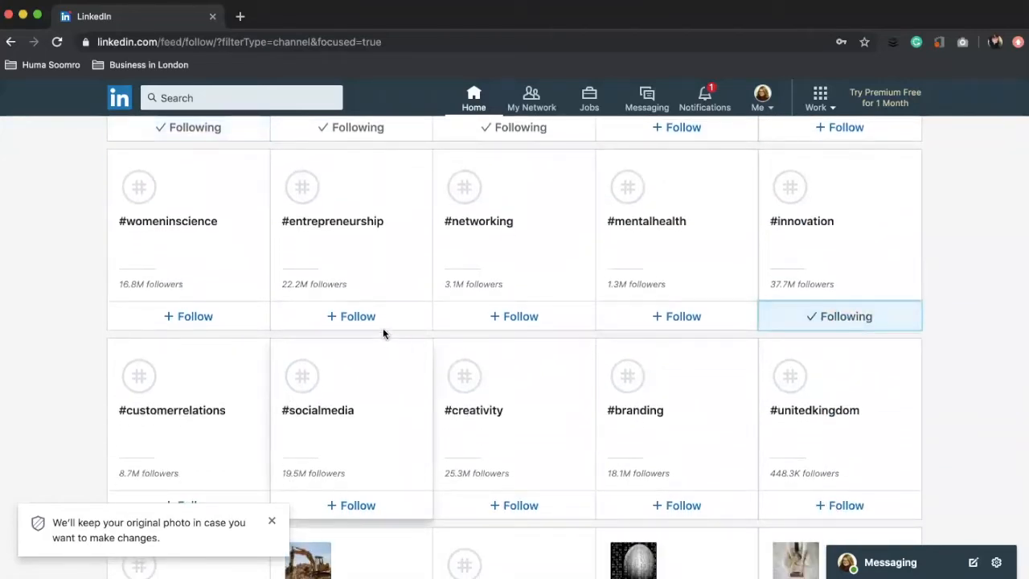
pyautogui.click(232, 324)
pyautogui.click(314, 326)
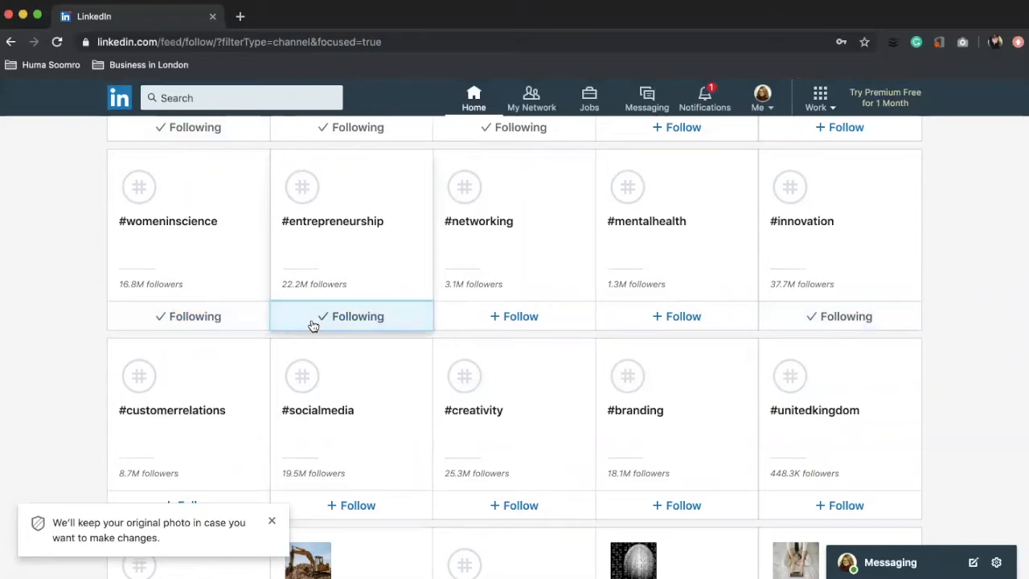
pyautogui.scroll(-2, 313, 326)
pyautogui.click(314, 341)
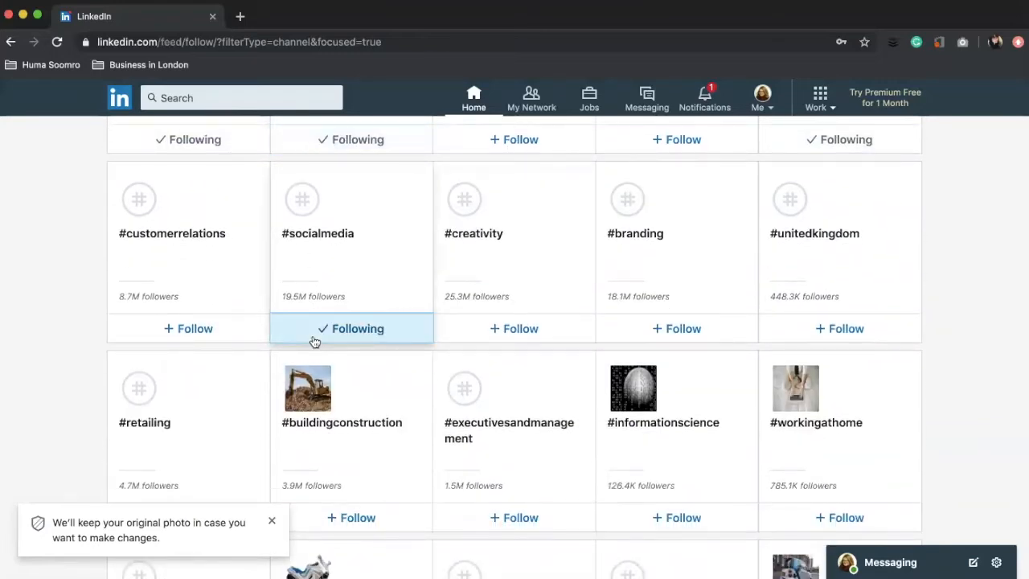
pyautogui.click(230, 331)
pyautogui.click(664, 327)
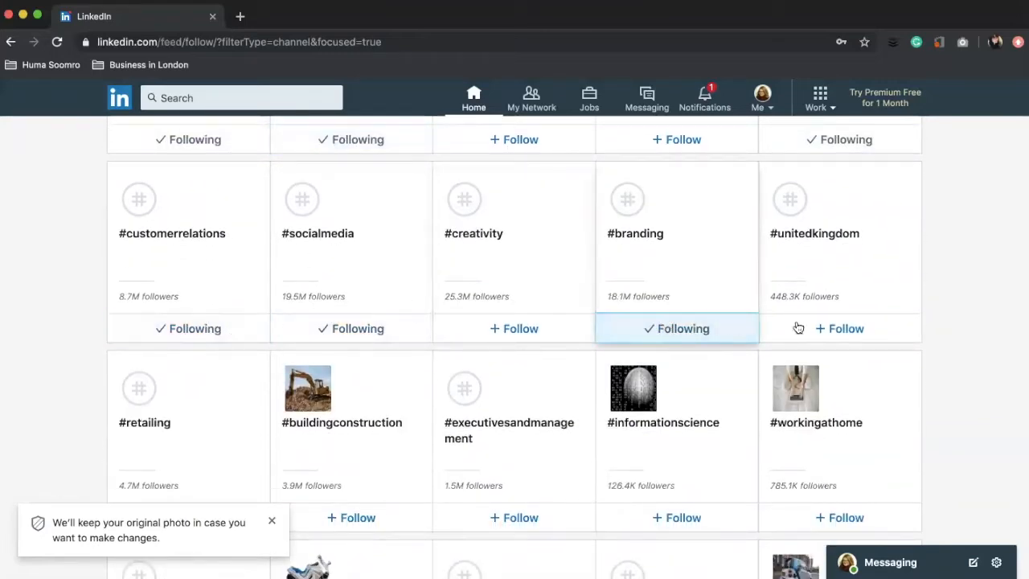
pyautogui.click(830, 328)
# Step: Follow #workingathome, #executivesandmanagement, #informationscience, #selfhelp and #middleeast further down the list
pyautogui.scroll(-3, 830, 328)
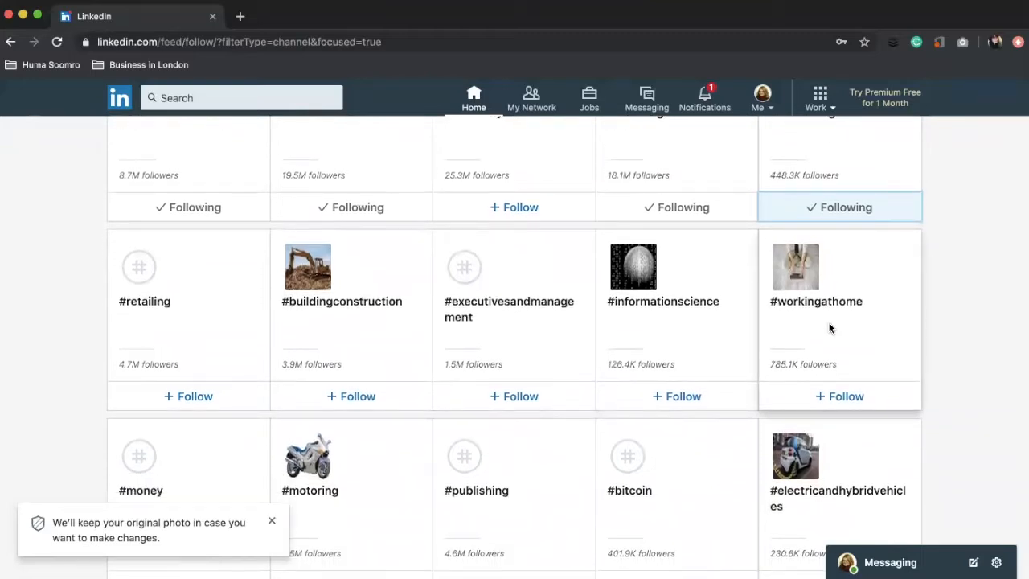
pyautogui.scroll(-1, 831, 328)
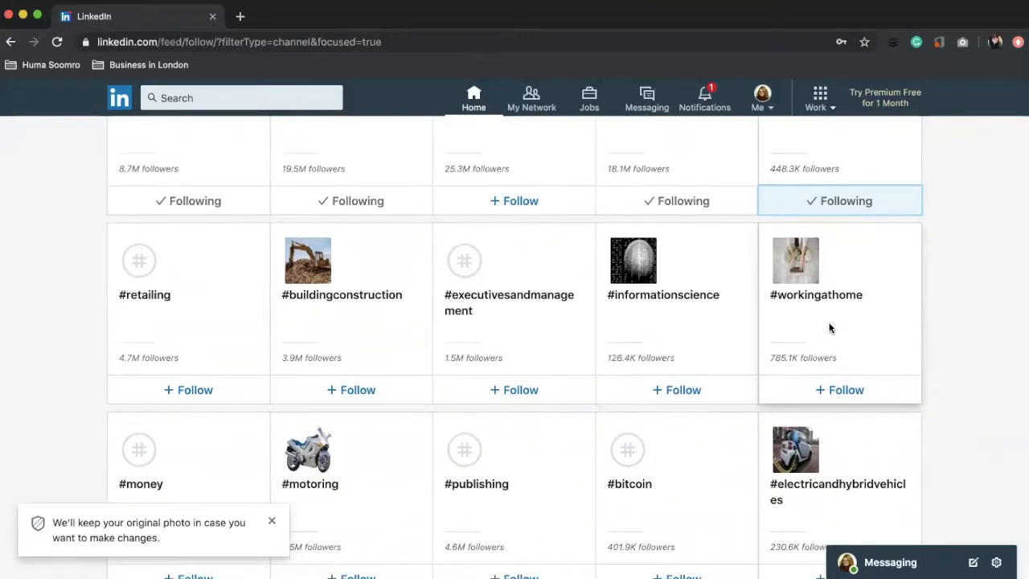
pyautogui.scroll(-1, 828, 329)
pyautogui.click(826, 371)
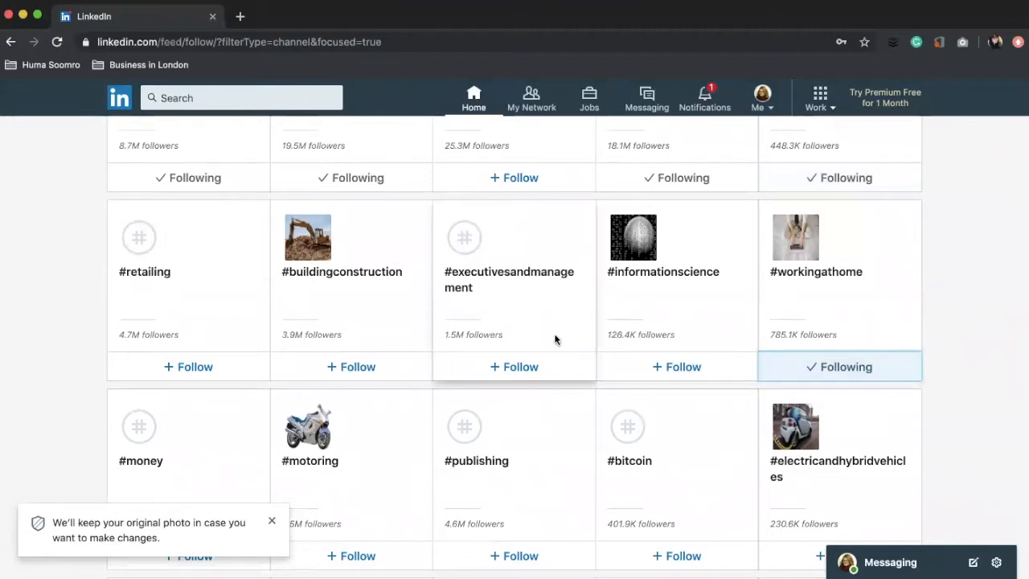
pyautogui.scroll(-2, 553, 358)
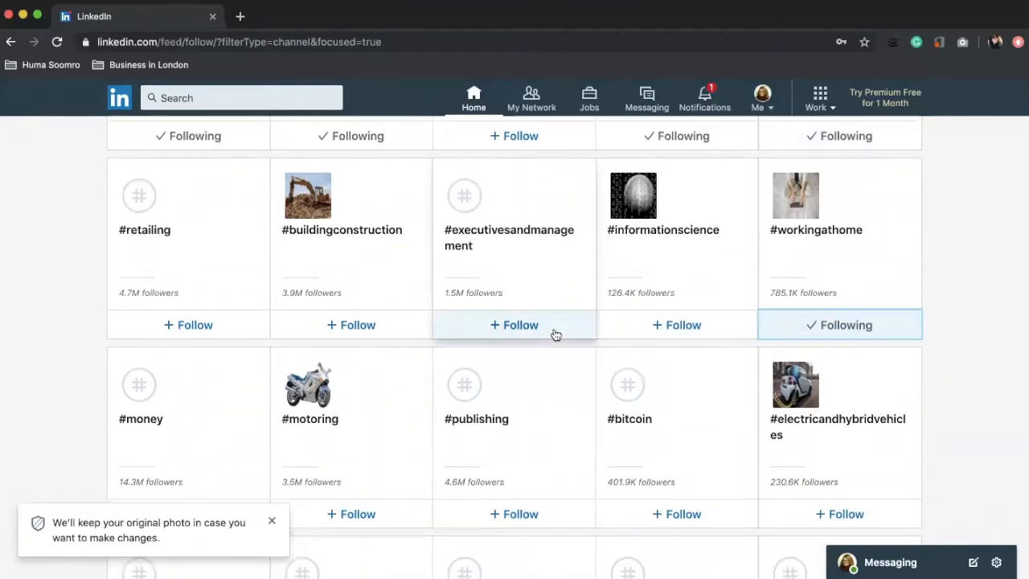
pyautogui.click(555, 328)
pyautogui.scroll(-3, 581, 375)
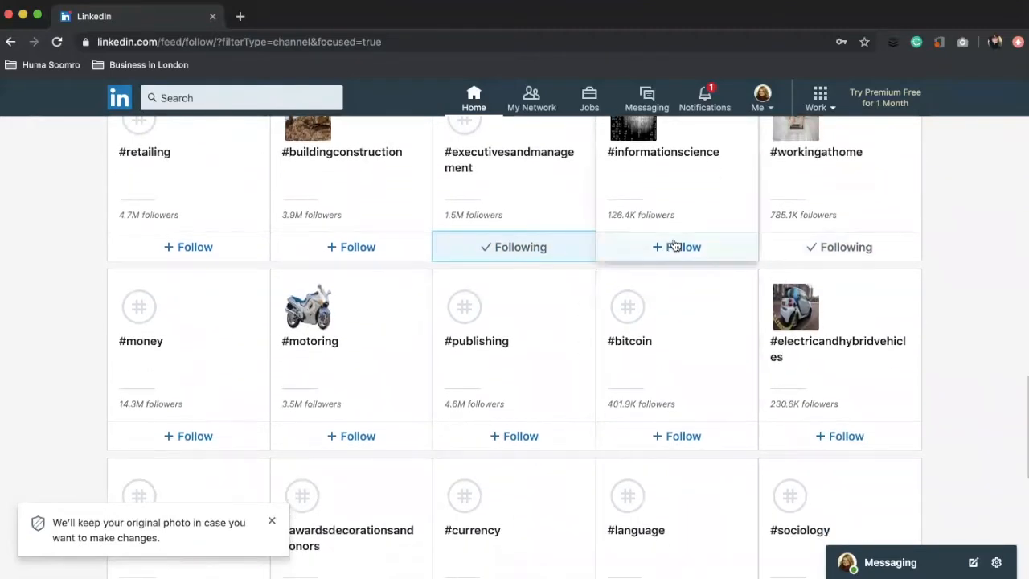
pyautogui.click(675, 246)
pyautogui.scroll(-2, 673, 344)
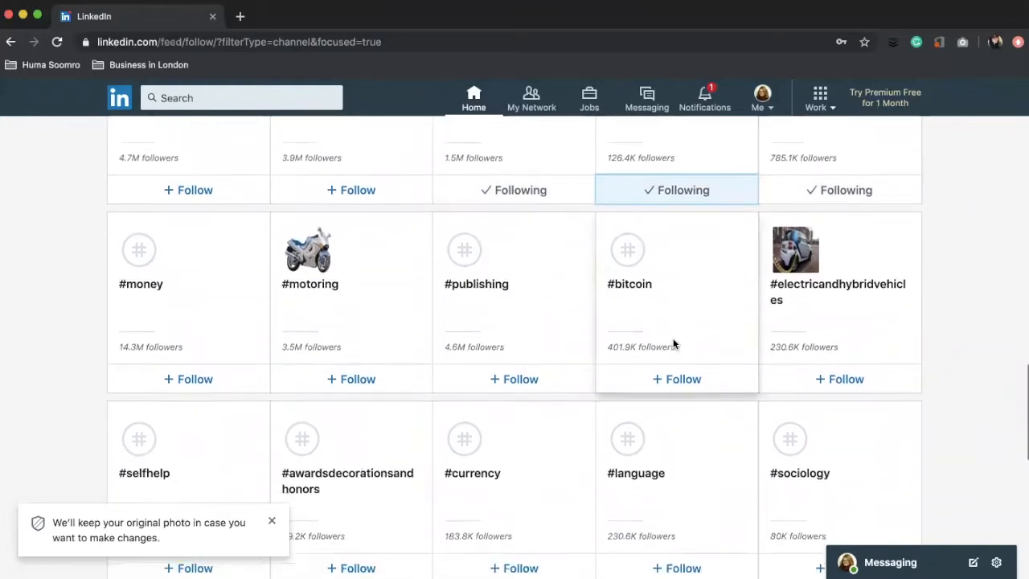
pyautogui.scroll(-4, 674, 344)
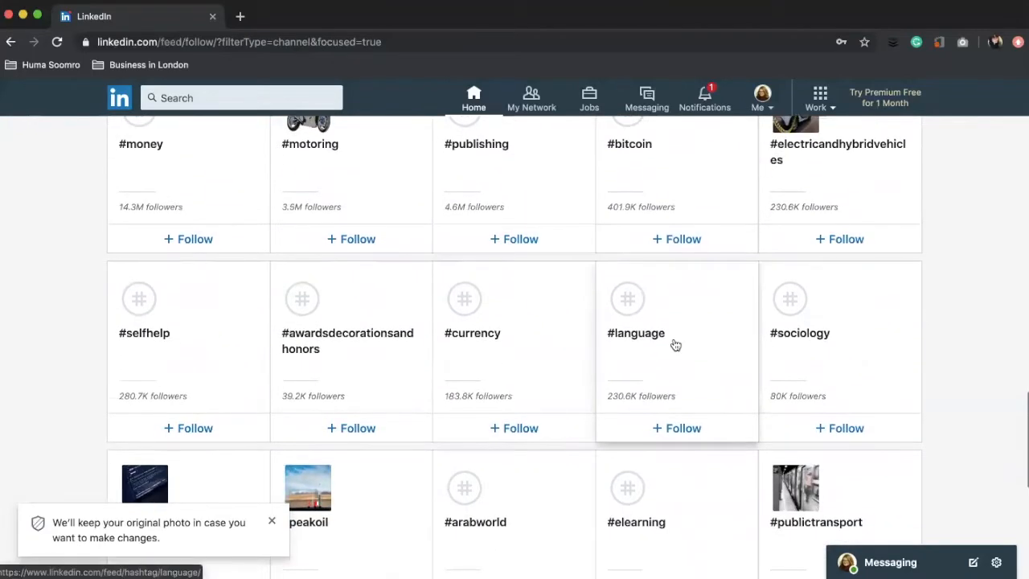
pyautogui.scroll(-5, 673, 344)
pyautogui.click(231, 231)
pyautogui.scroll(-3, 454, 384)
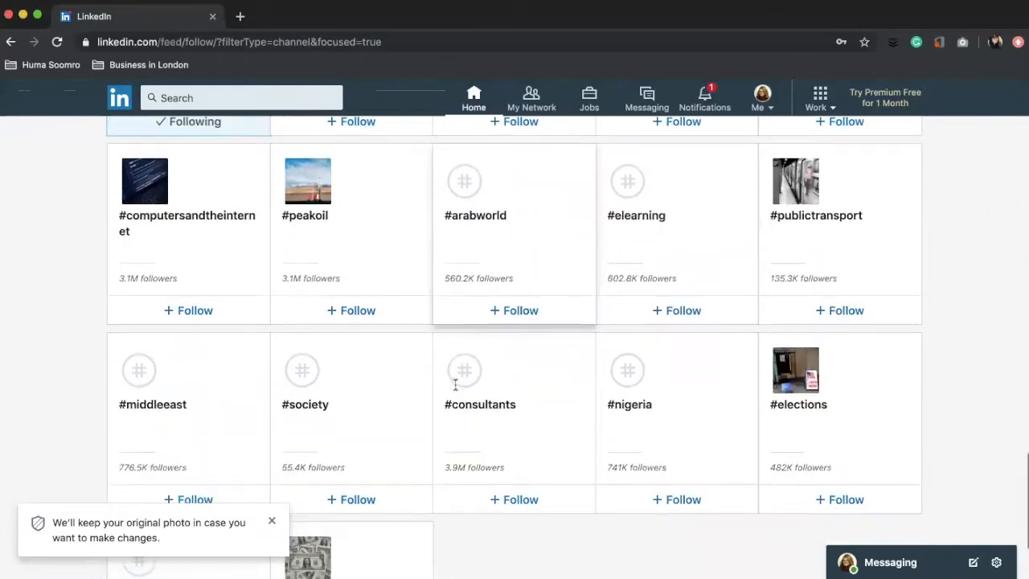
pyautogui.scroll(-4, 455, 384)
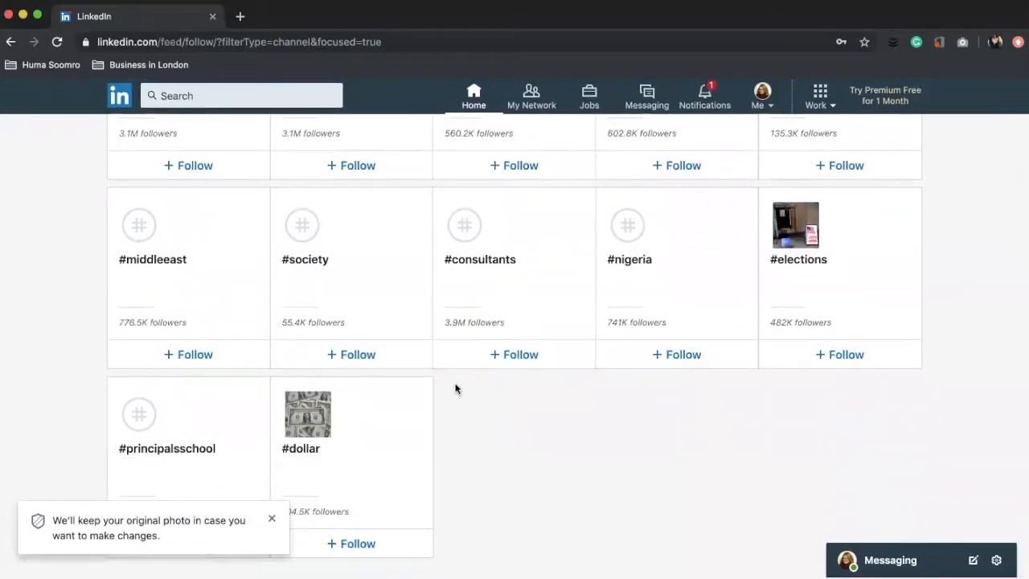
pyautogui.click(204, 355)
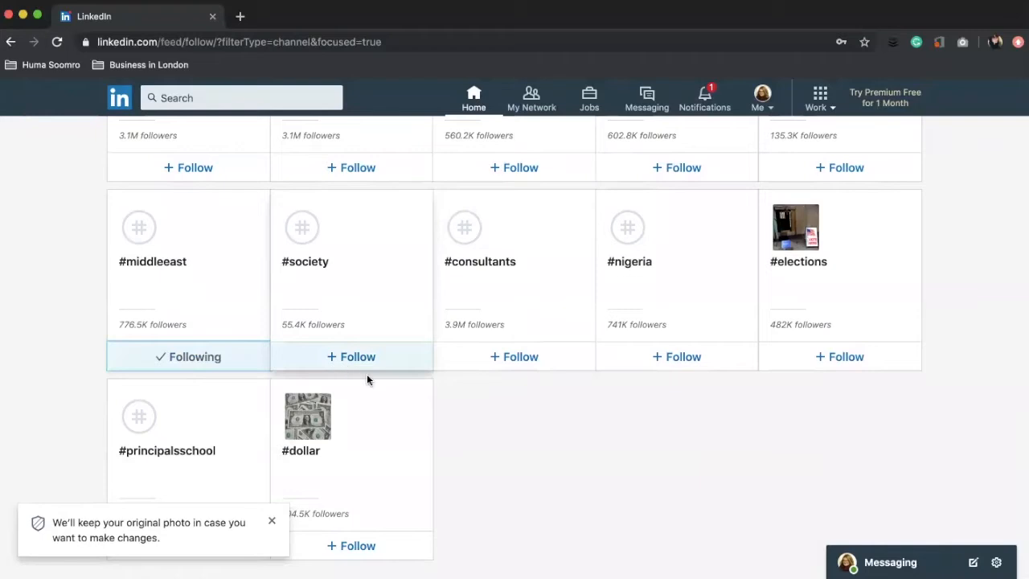
# Step: Go back to the LinkedIn home feed
pyautogui.scroll(10, 465, 441)
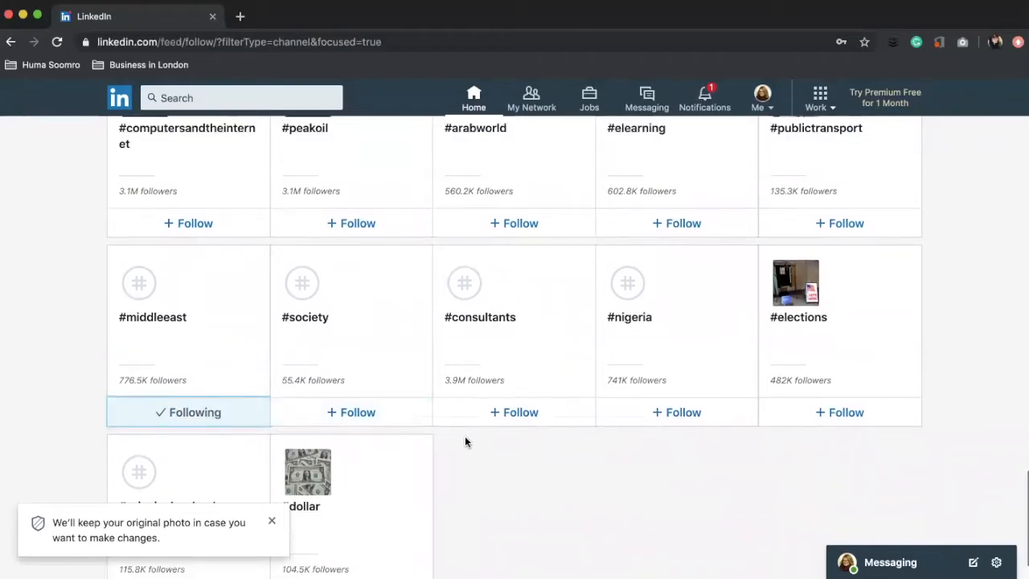
pyautogui.scroll(10, 464, 441)
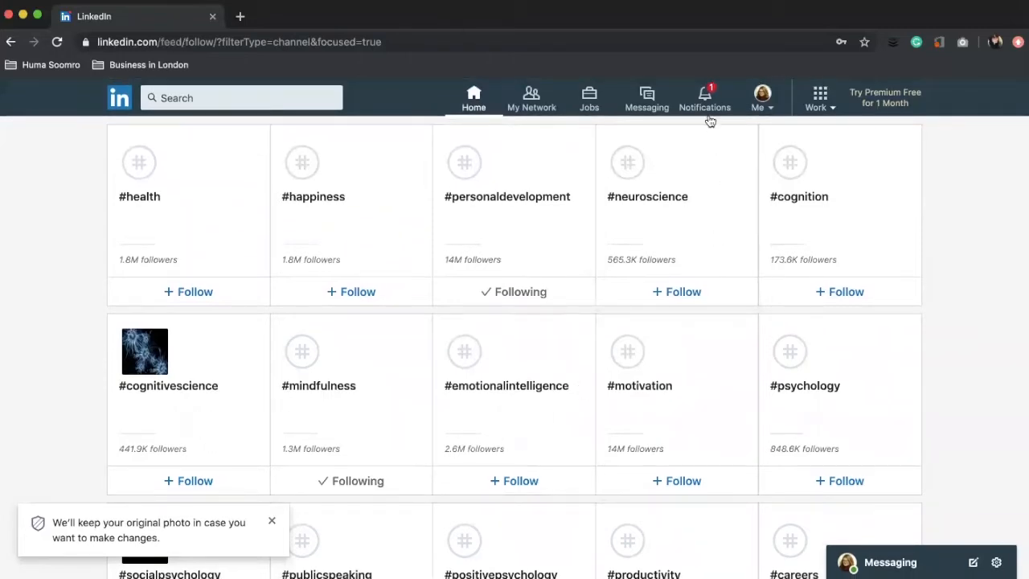
pyautogui.click(483, 105)
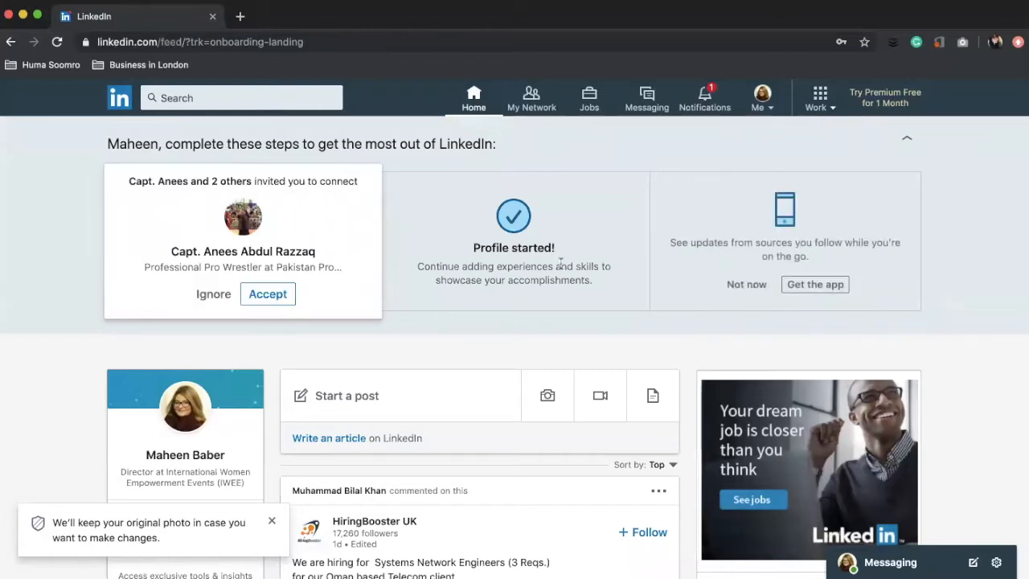
# Step: Accept the first pending connection invitation on the home feed
pyautogui.click(270, 296)
pyautogui.scroll(3, 273, 296)
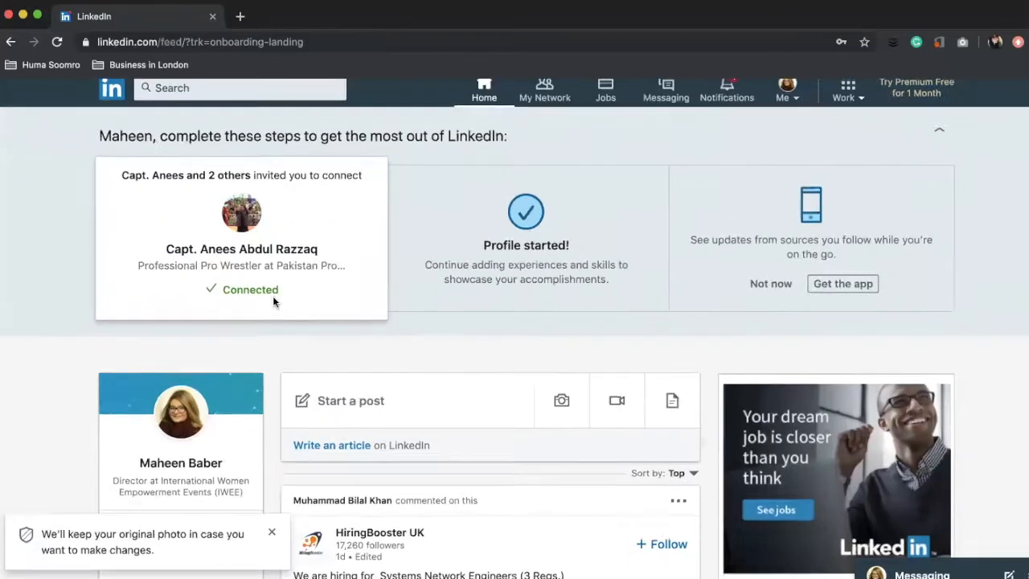
pyautogui.scroll(-3, 273, 300)
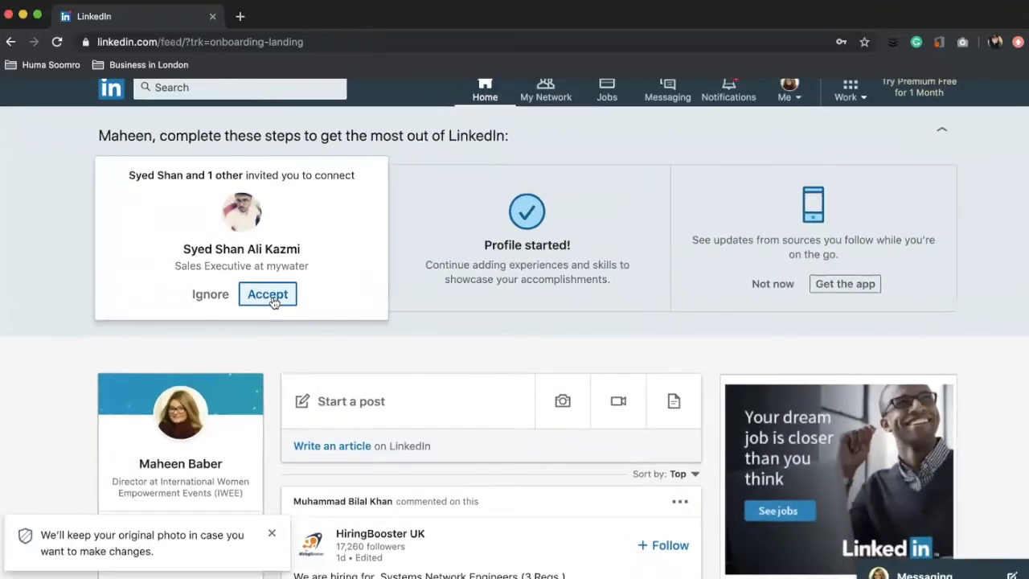
pyautogui.scroll(-1, 274, 302)
pyautogui.scroll(-5, 428, 349)
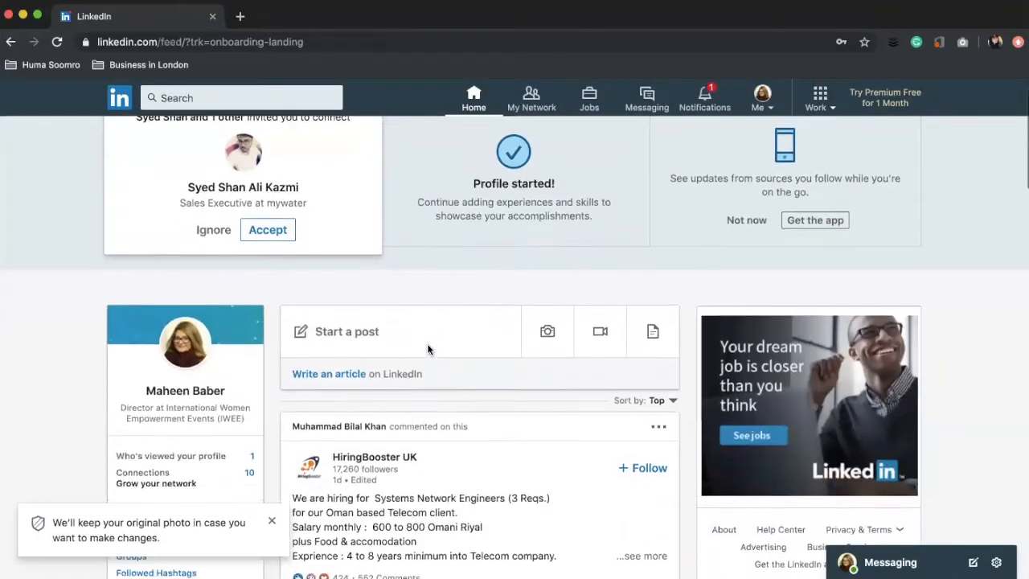
# Step: Scroll through home feed posts like the HiringBooster UK hiring ad
pyautogui.scroll(5, 427, 345)
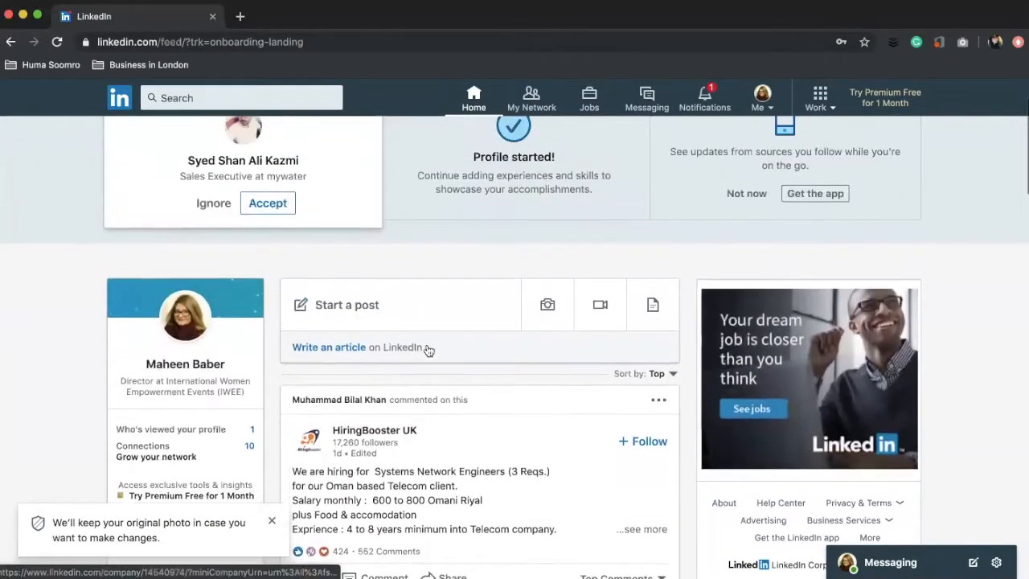
pyautogui.scroll(-2, 427, 343)
pyautogui.scroll(-5, 426, 343)
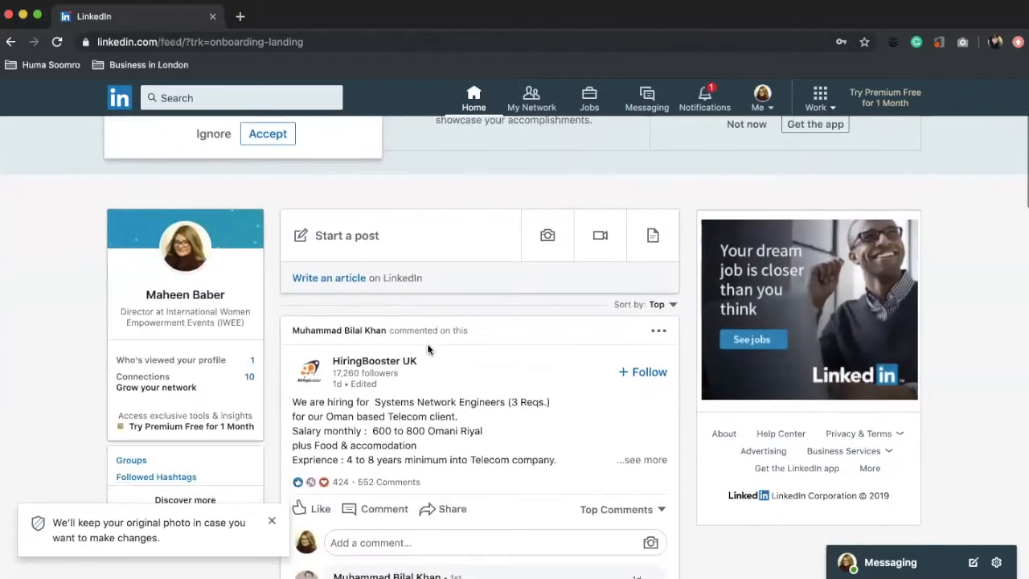
pyautogui.scroll(-13, 428, 349)
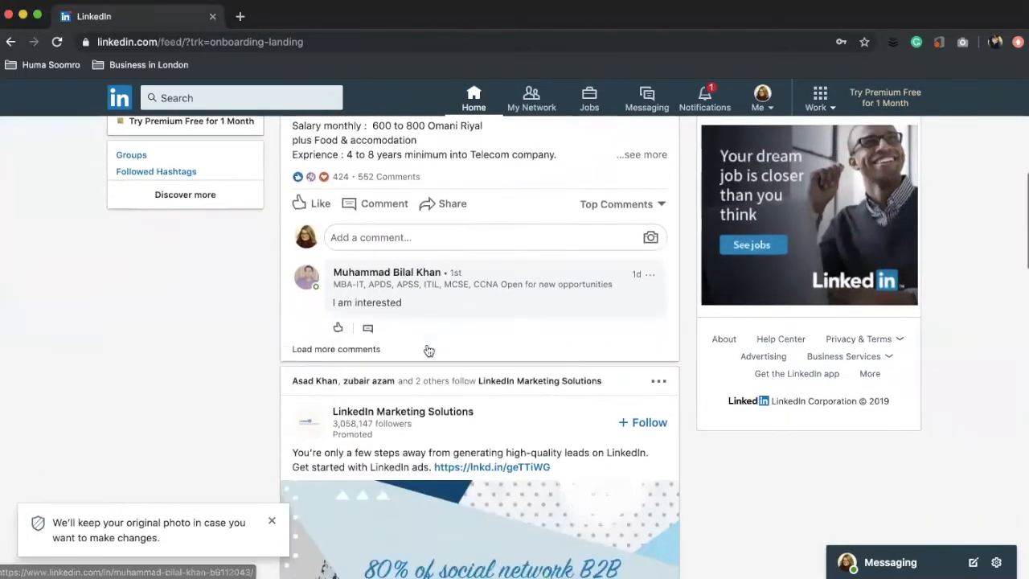
pyautogui.scroll(4, 427, 350)
pyautogui.scroll(-3, 428, 350)
pyautogui.scroll(9, 428, 350)
pyautogui.scroll(8, 428, 351)
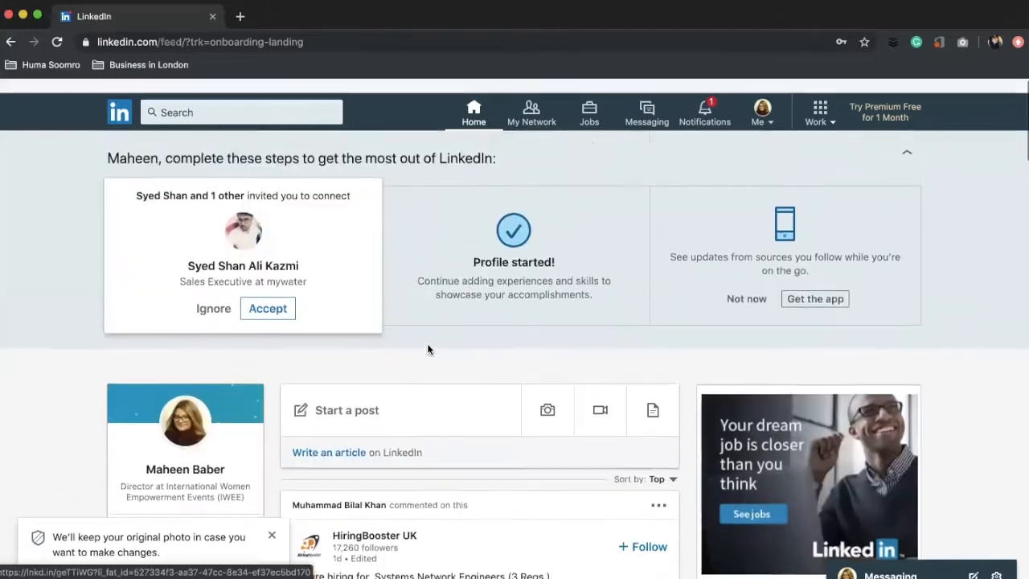
pyautogui.scroll(-6, 429, 349)
pyautogui.scroll(-1, 427, 343)
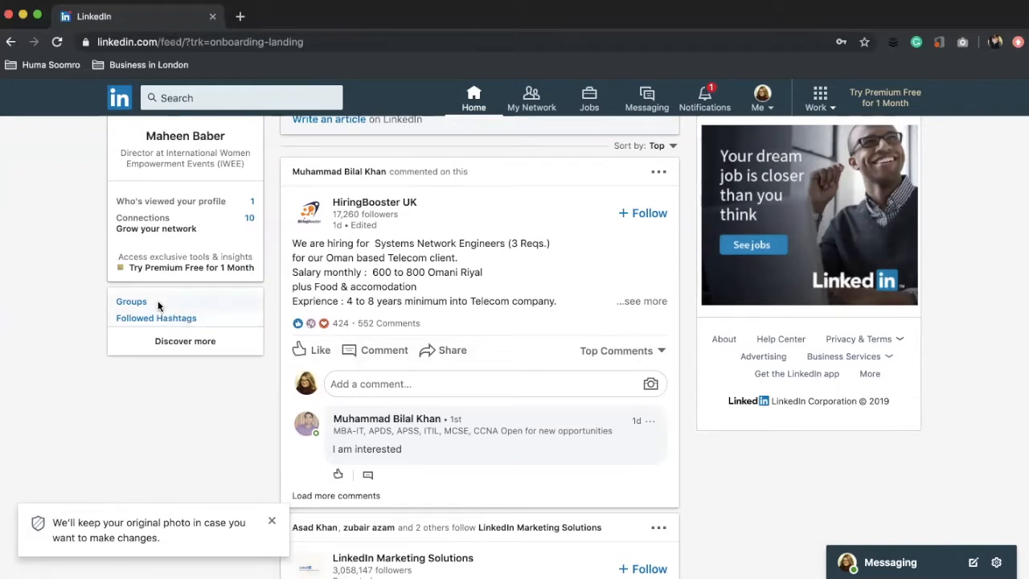
pyautogui.scroll(-6, 414, 330)
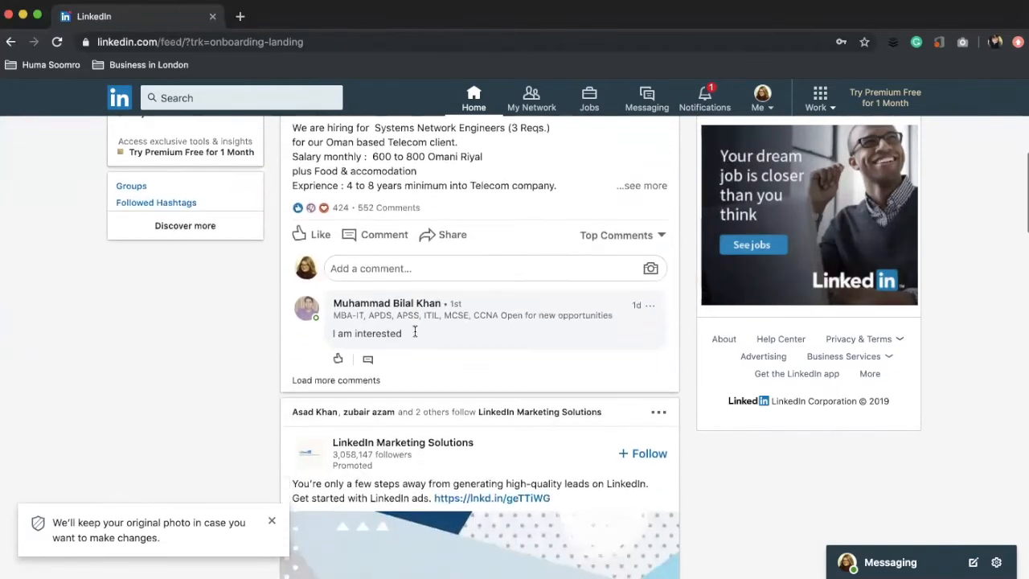
pyautogui.scroll(-5, 415, 331)
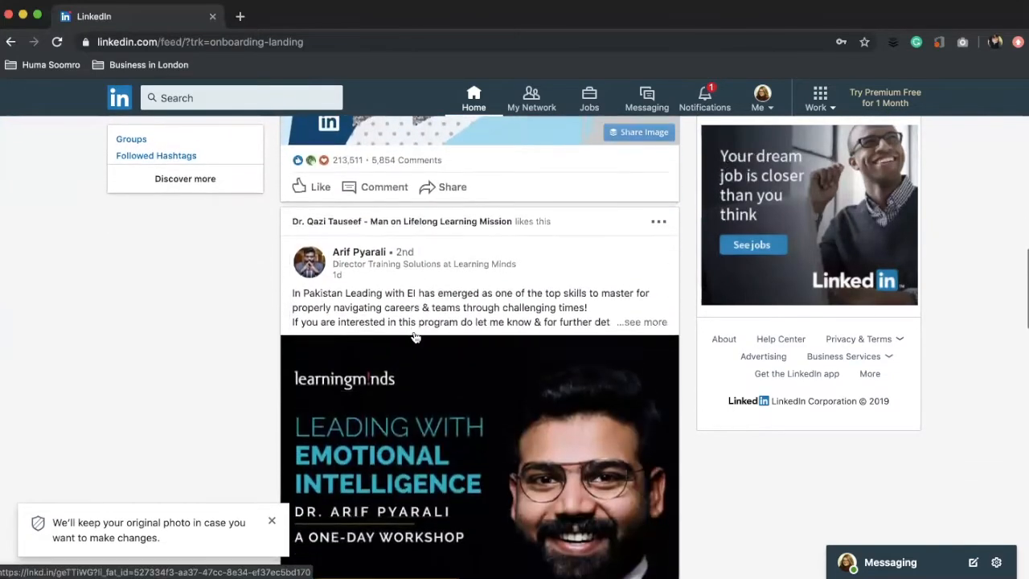
pyautogui.scroll(-7, 414, 338)
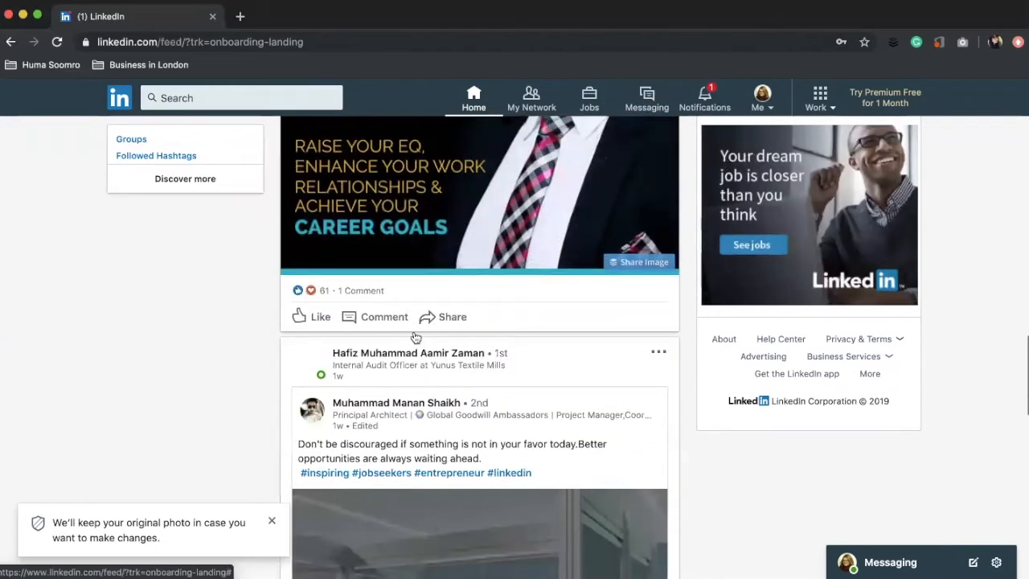
pyautogui.scroll(11, 414, 337)
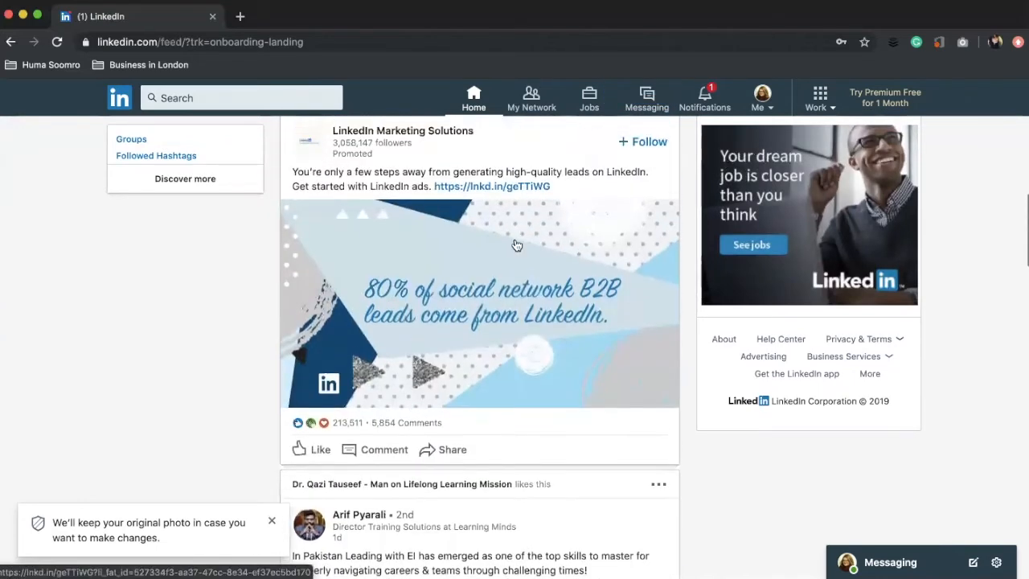
# Step: Look over the Notifications page, then go to your own profile from the Me menu
pyautogui.click(701, 113)
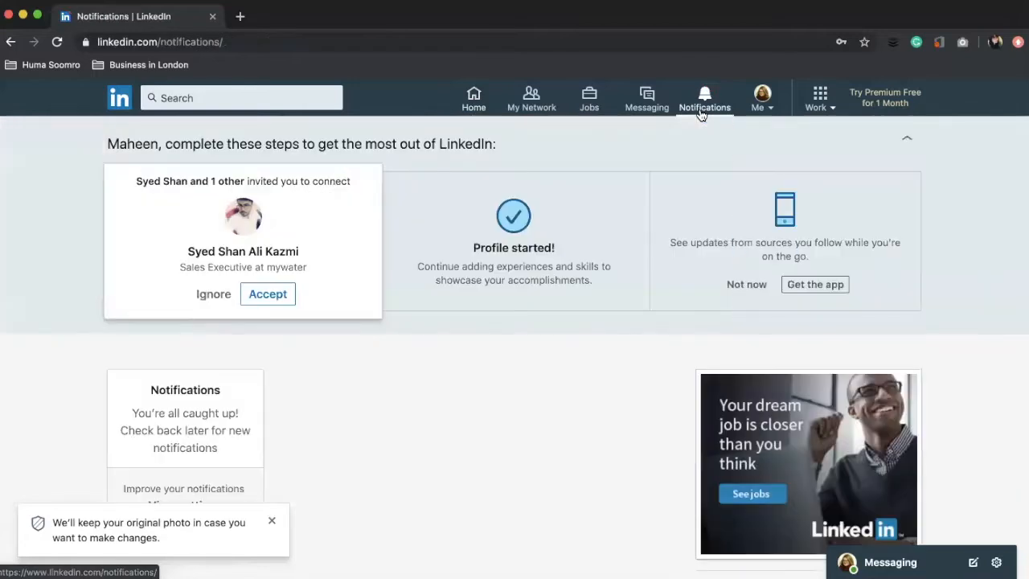
pyautogui.scroll(-2, 533, 414)
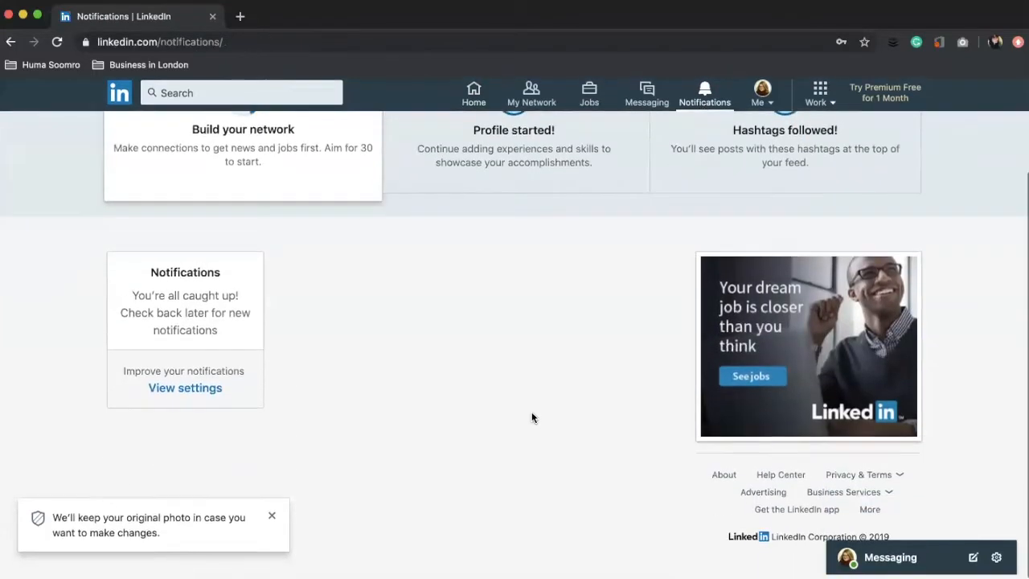
pyautogui.scroll(2, 532, 414)
pyautogui.scroll(-2, 531, 415)
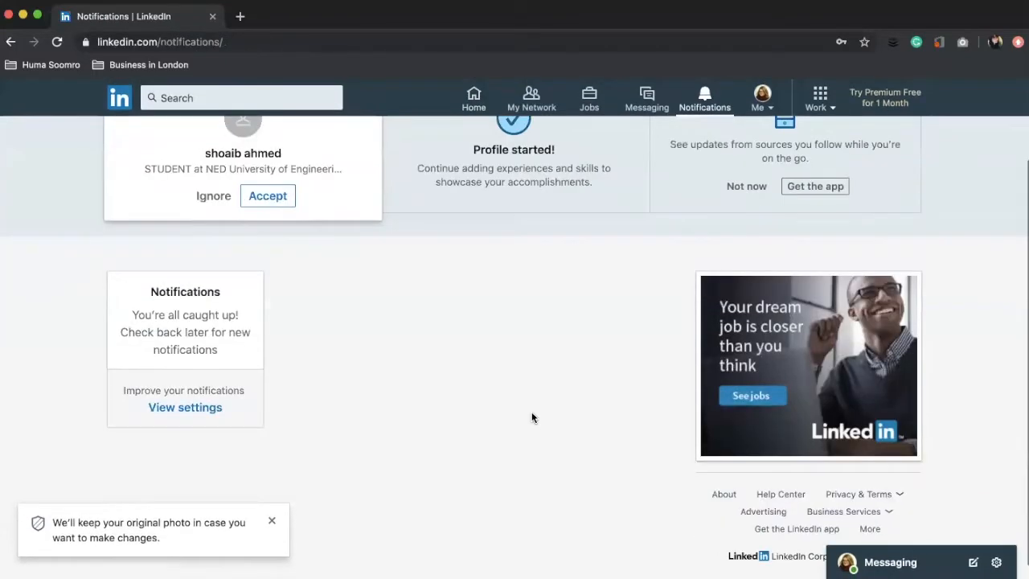
pyautogui.scroll(2, 531, 417)
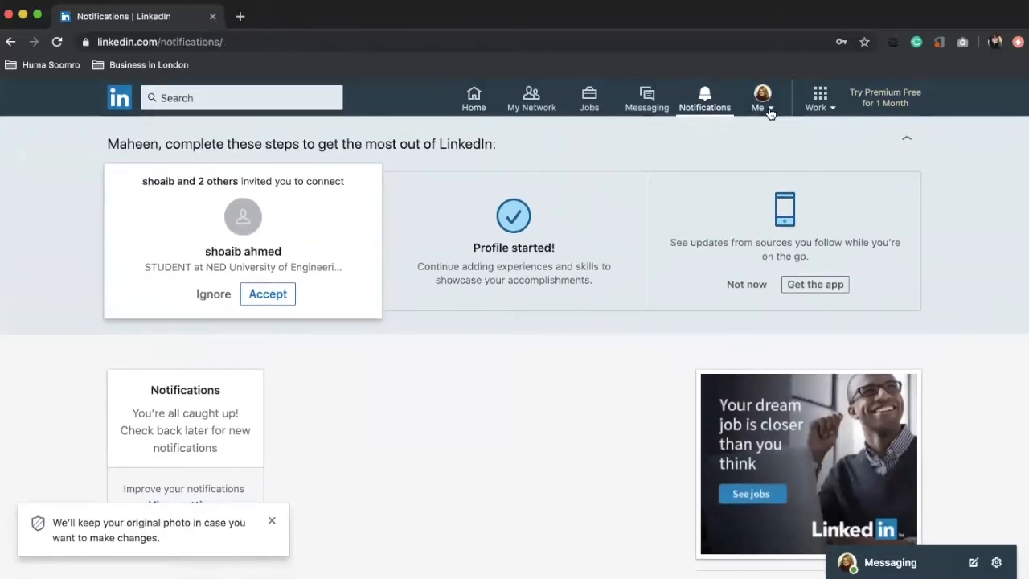
pyautogui.click(768, 107)
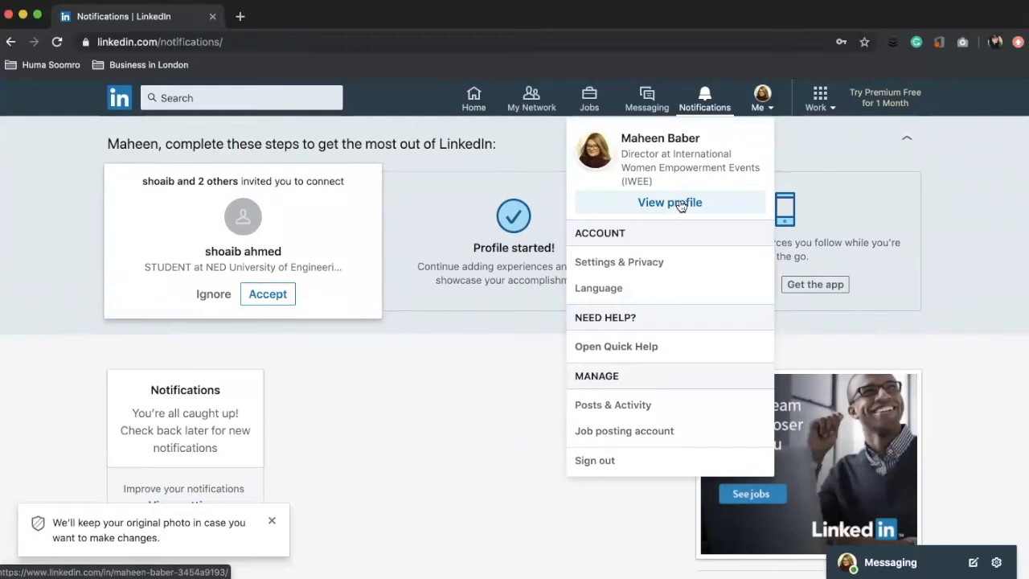
pyautogui.click(670, 202)
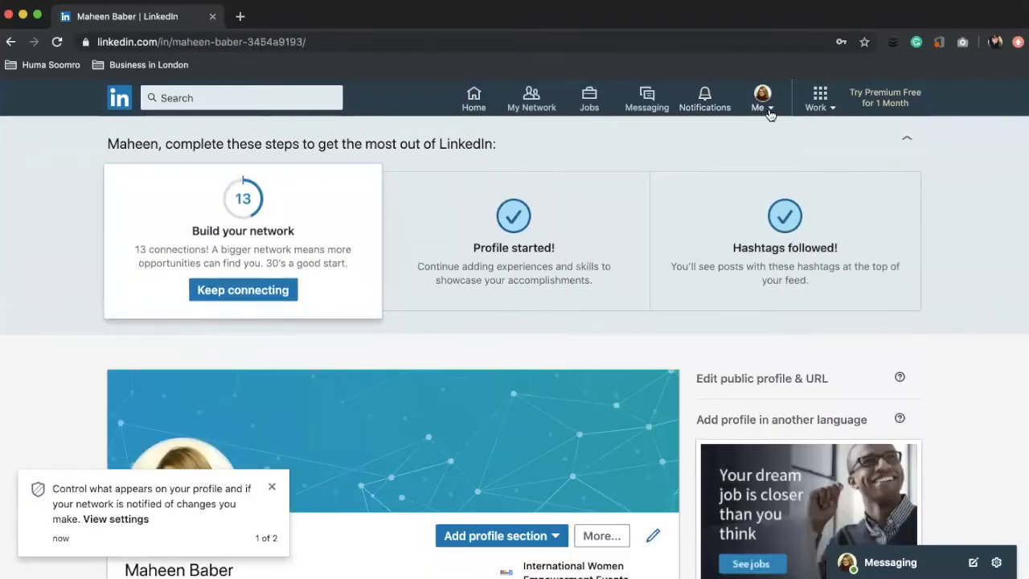
pyautogui.scroll(-2, 770, 115)
pyautogui.scroll(1, 770, 115)
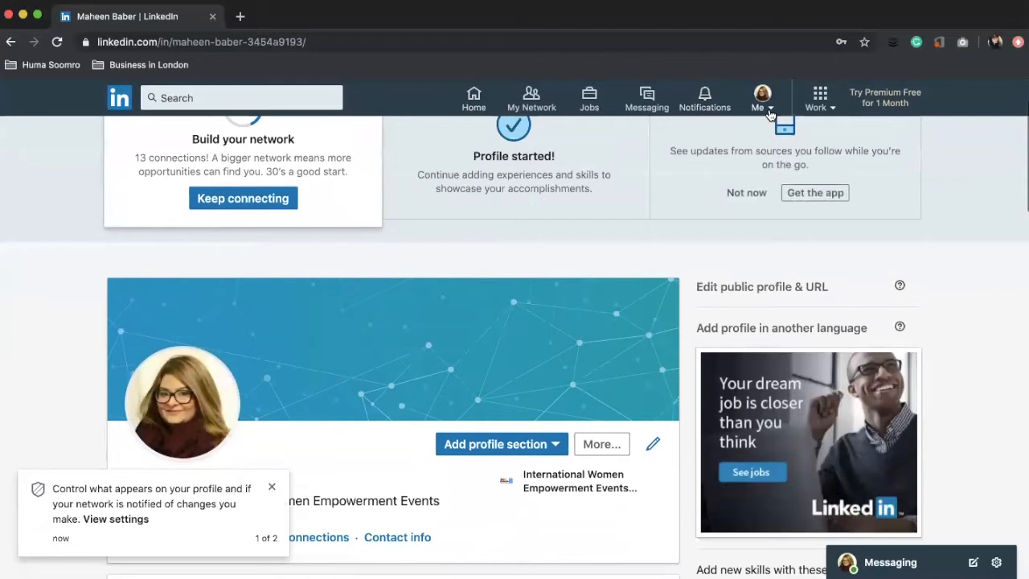
pyautogui.click(770, 112)
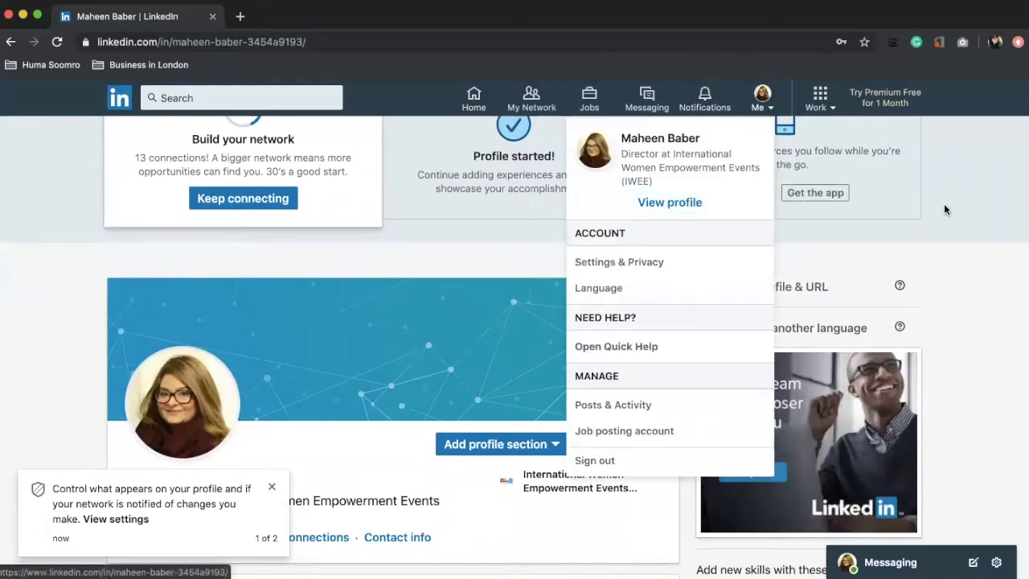
pyautogui.click(993, 206)
pyautogui.scroll(-3, 994, 207)
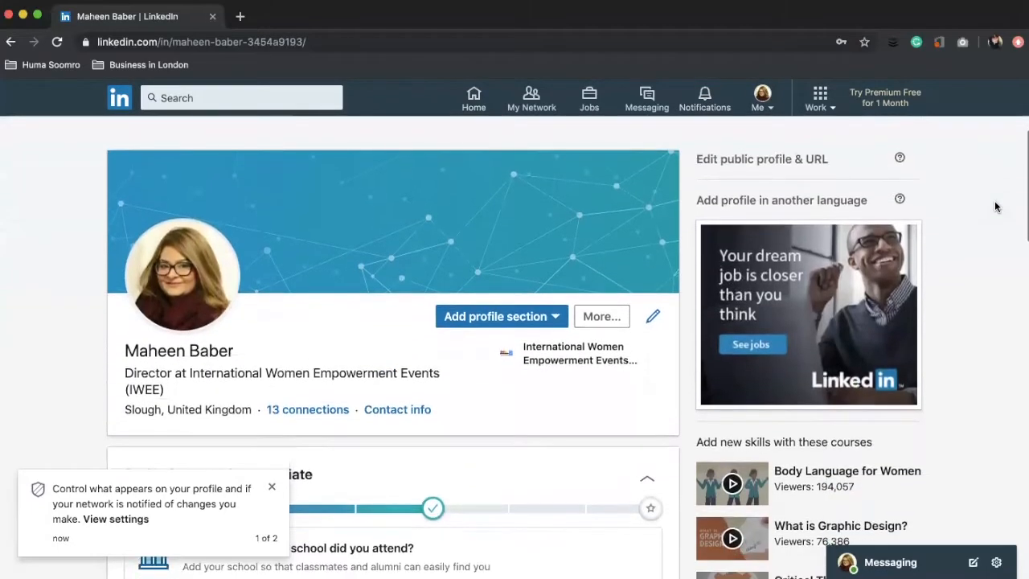
pyautogui.scroll(-2, 994, 208)
pyautogui.scroll(-5, 995, 207)
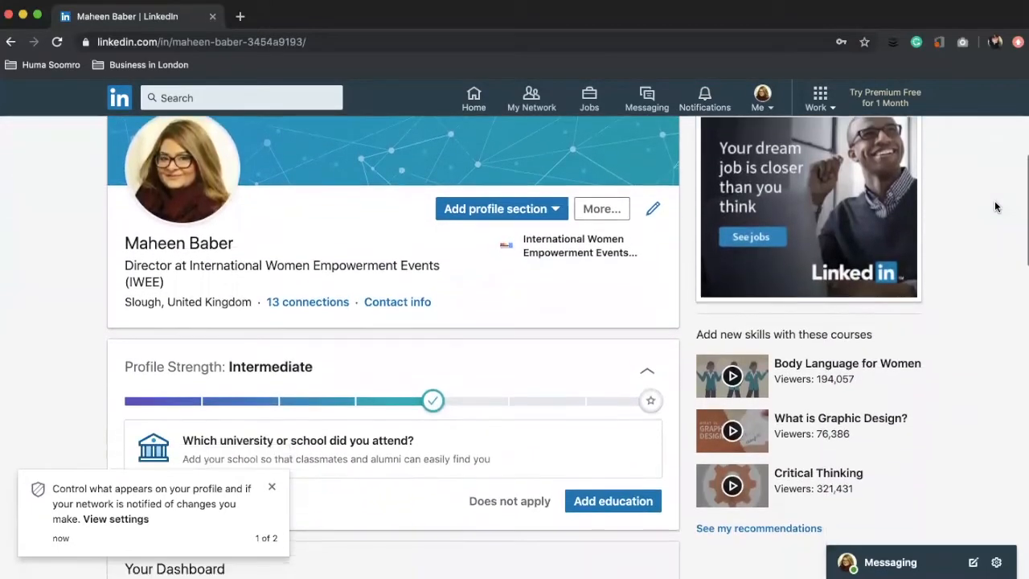
pyautogui.scroll(-4, 995, 207)
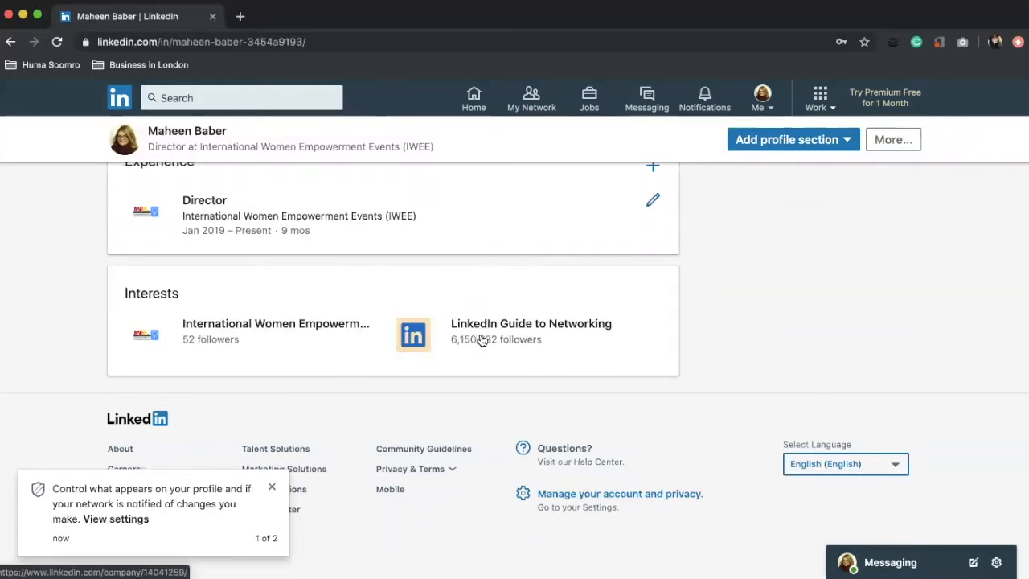
pyautogui.scroll(5, 480, 341)
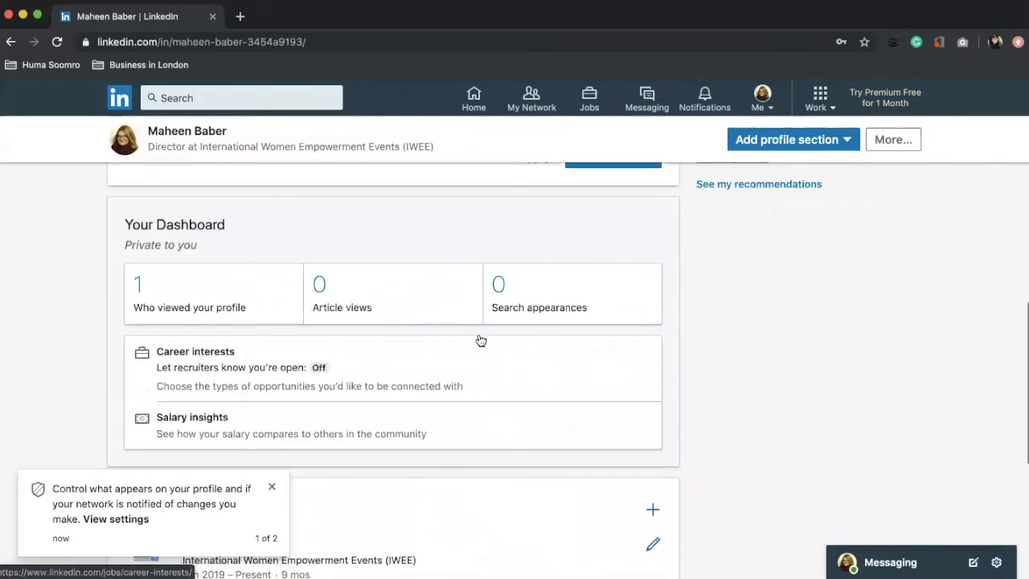
pyautogui.scroll(1, 480, 340)
pyautogui.scroll(-1, 477, 340)
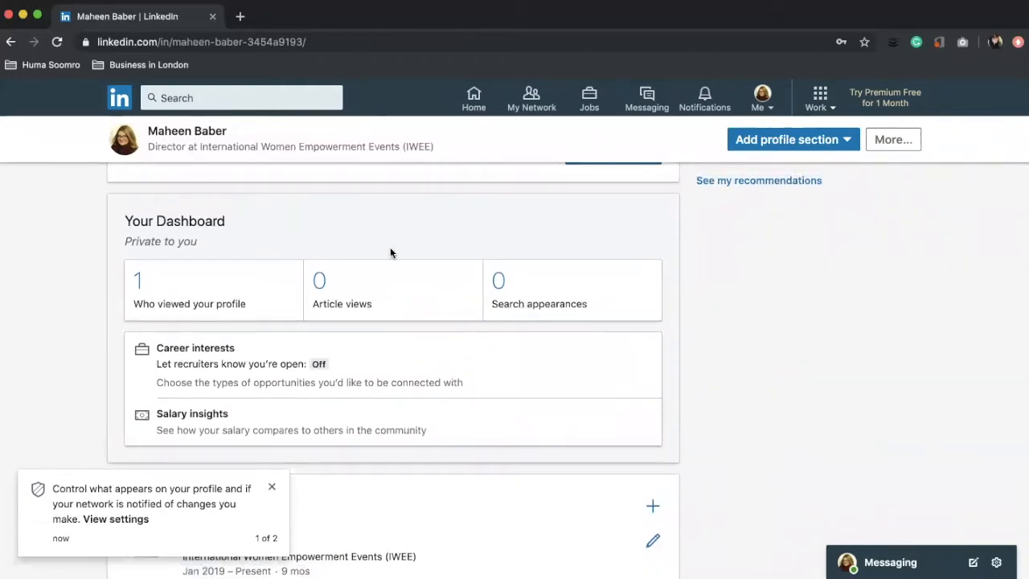
pyautogui.scroll(2, 390, 253)
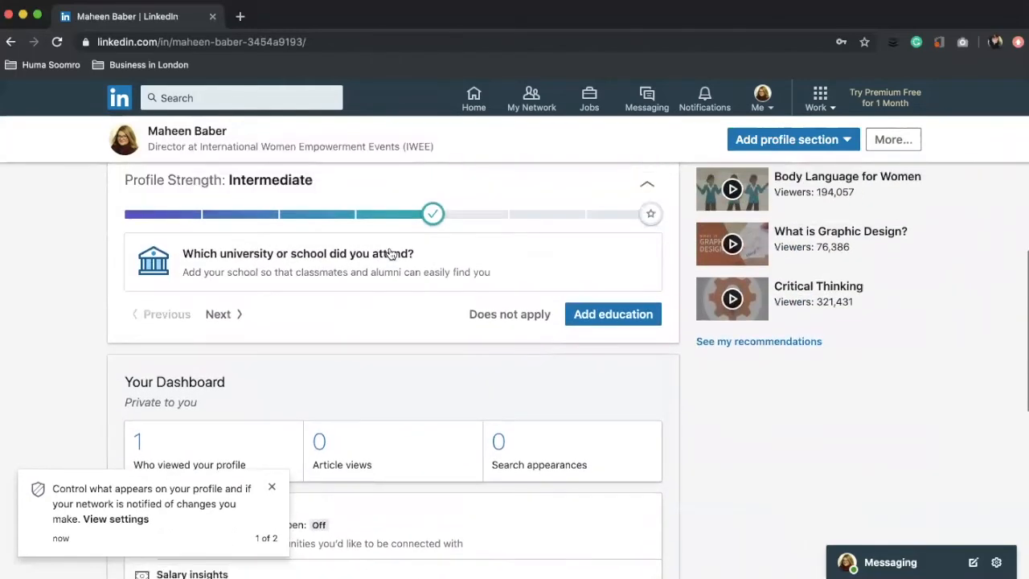
pyautogui.scroll(3, 390, 253)
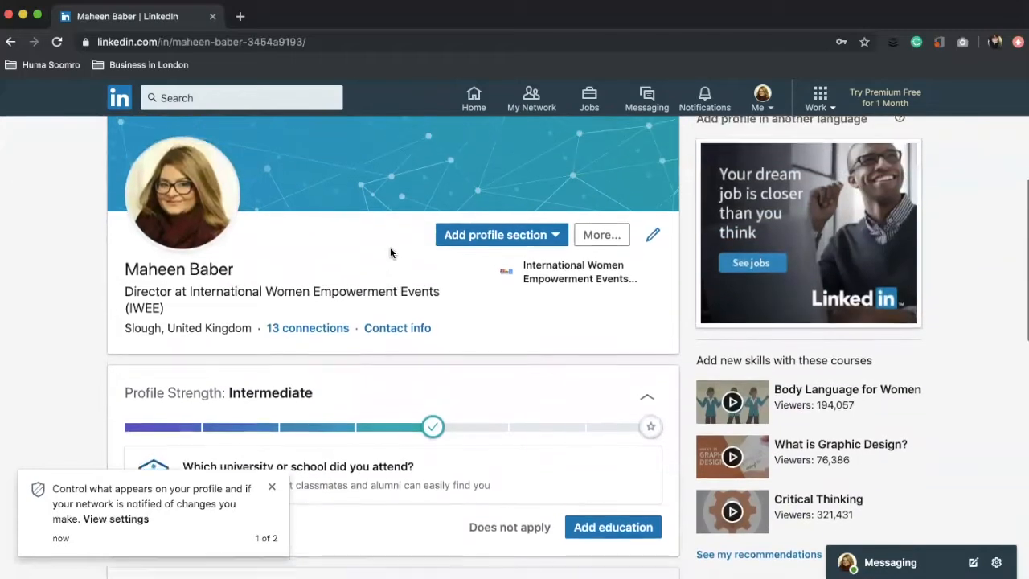
pyautogui.scroll(-1, 390, 253)
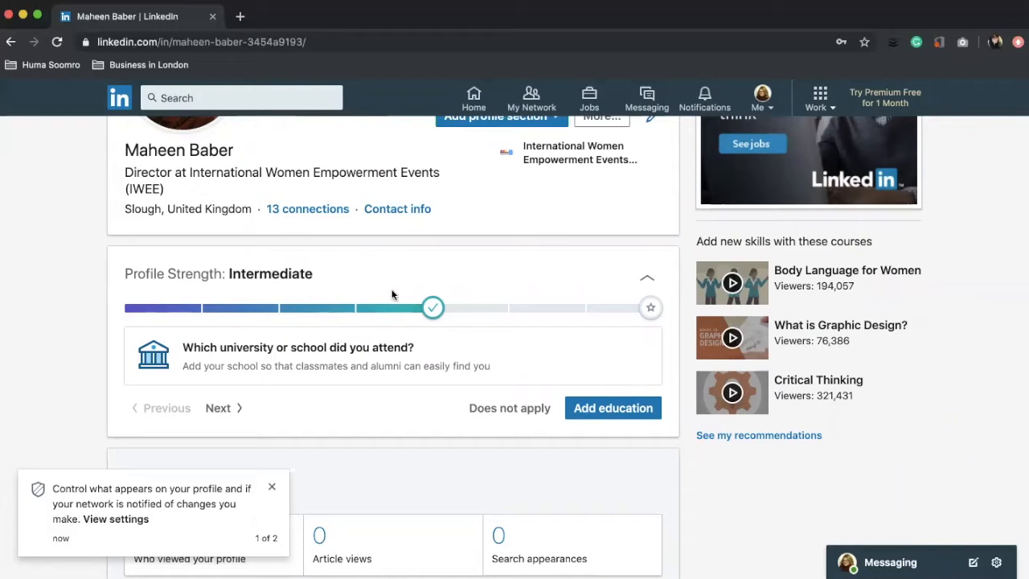
pyautogui.moveTo(658, 315)
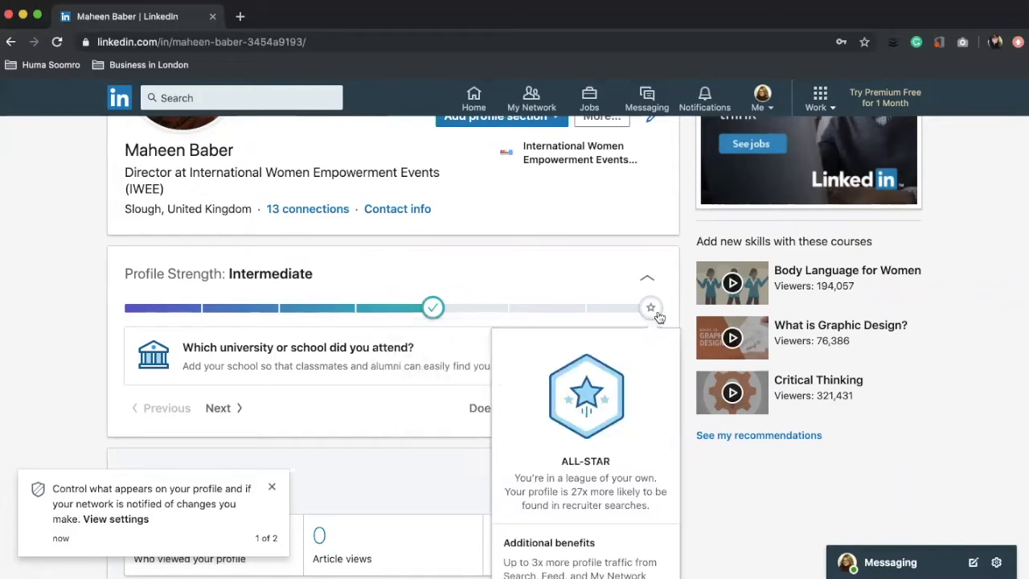
pyautogui.scroll(-1, 566, 321)
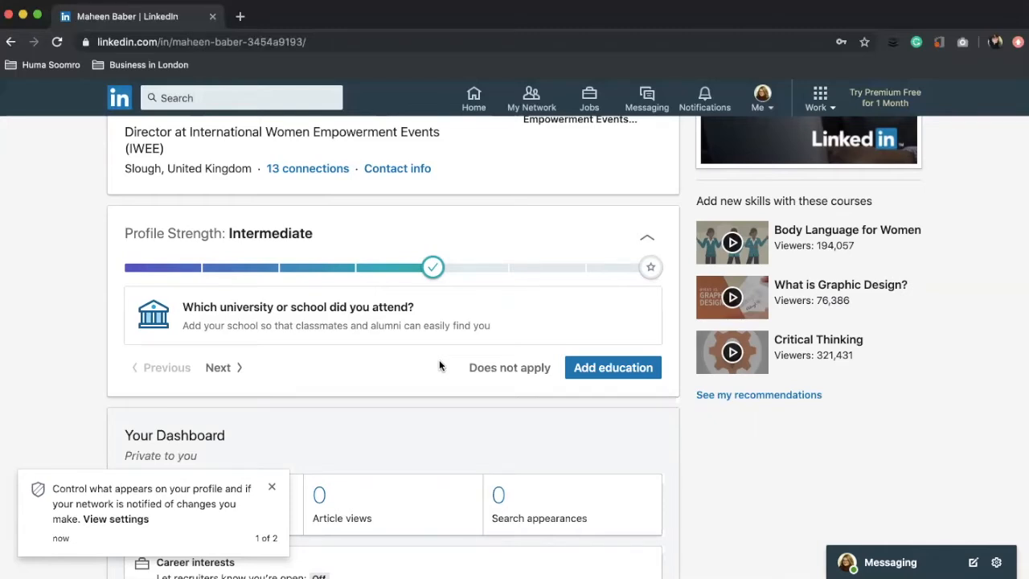
pyautogui.scroll(-1, 439, 366)
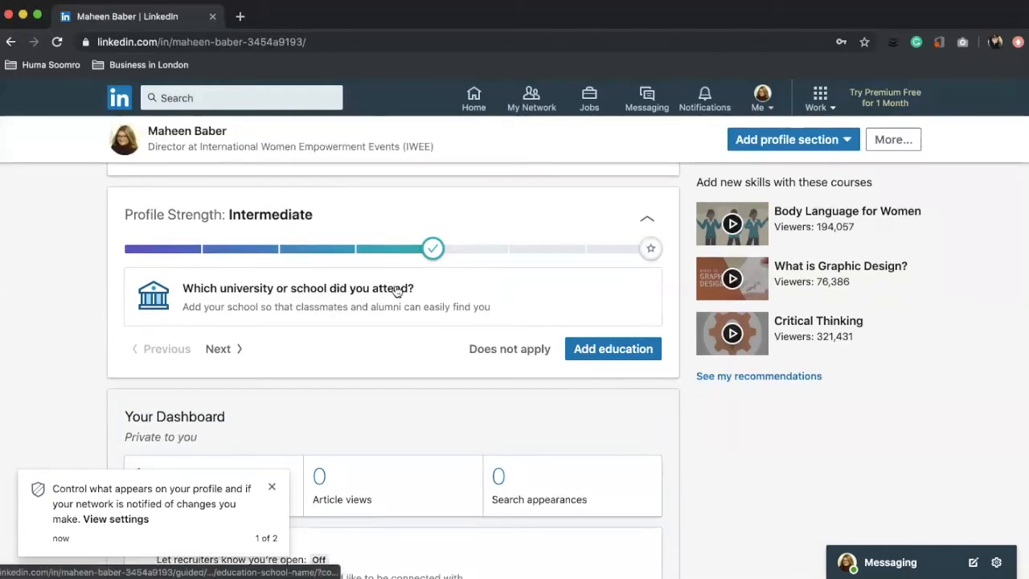
# Step: Add Institute of Business Management as a new school and continue to the dates
pyautogui.click(589, 348)
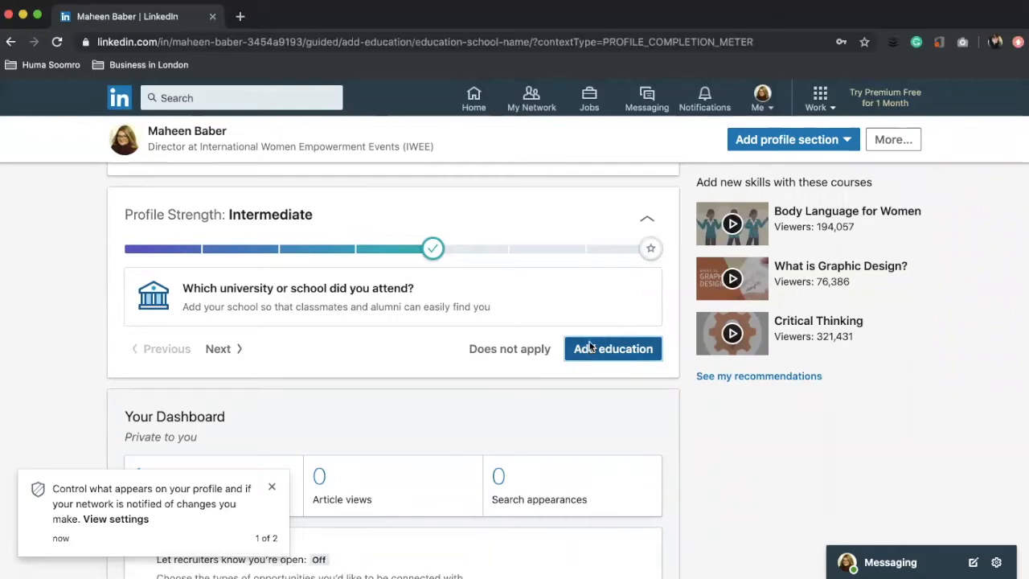
pyautogui.click(520, 365)
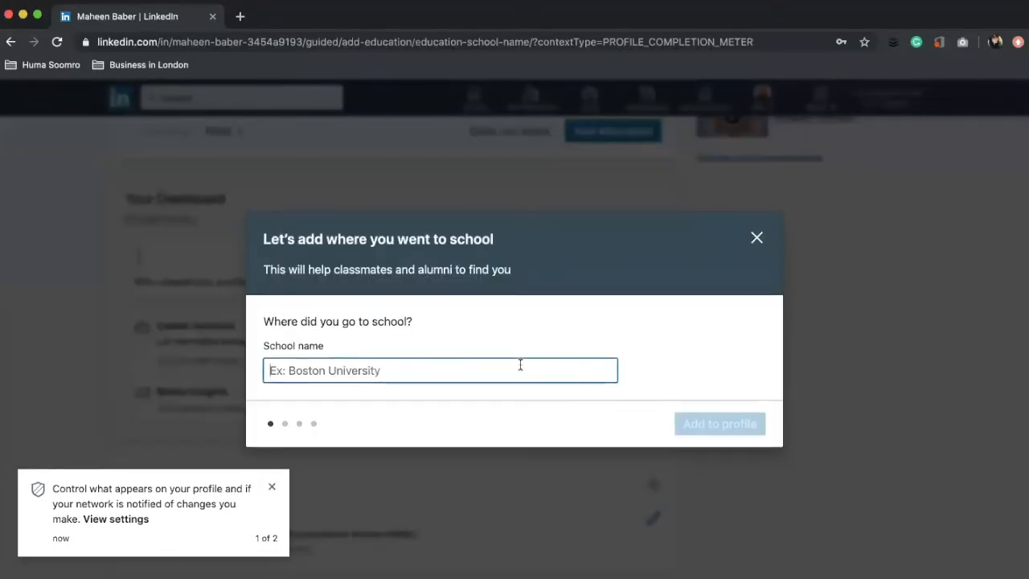
pyautogui.write('Institu')
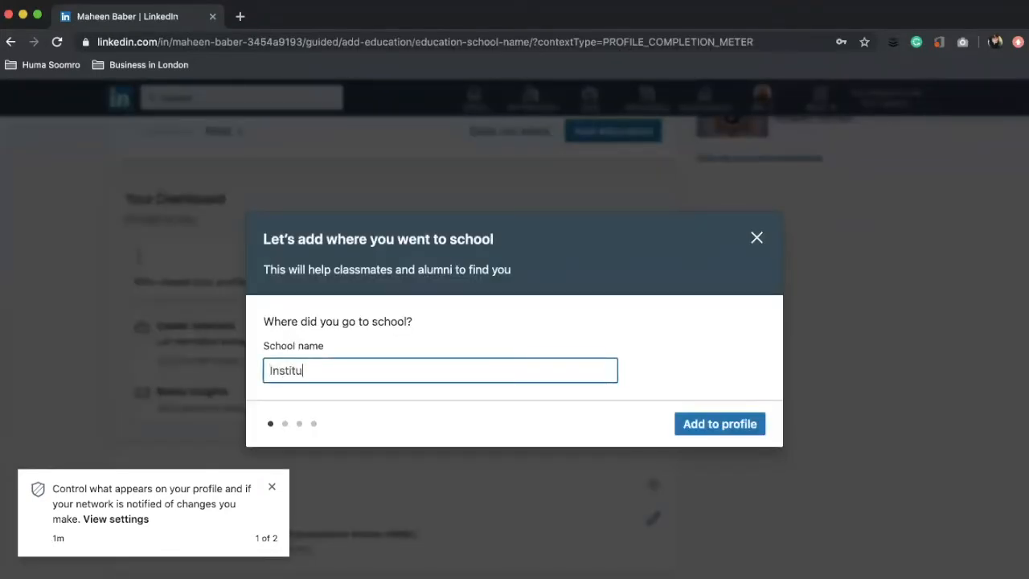
pyautogui.write('te')
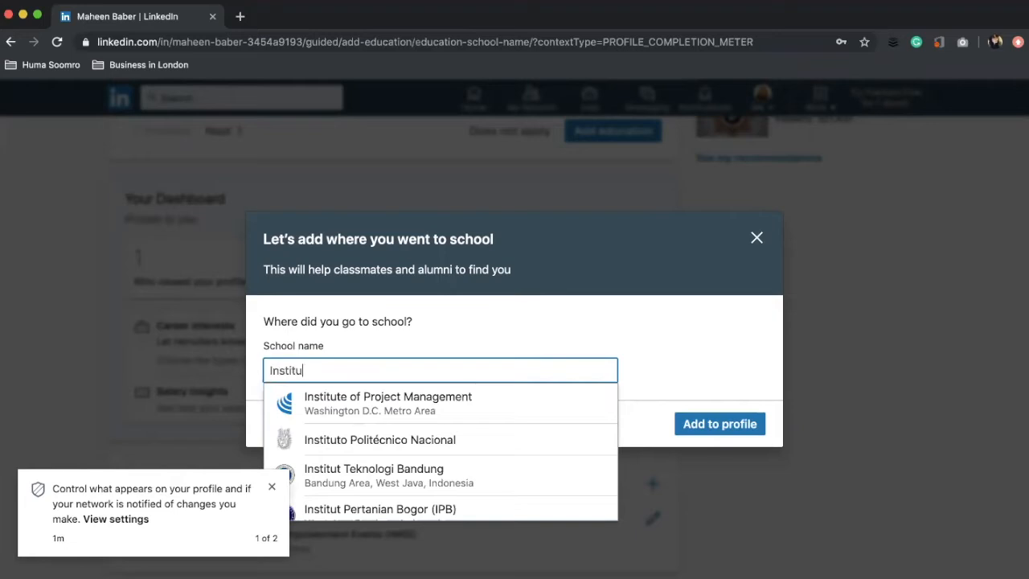
pyautogui.press('BackSpace')
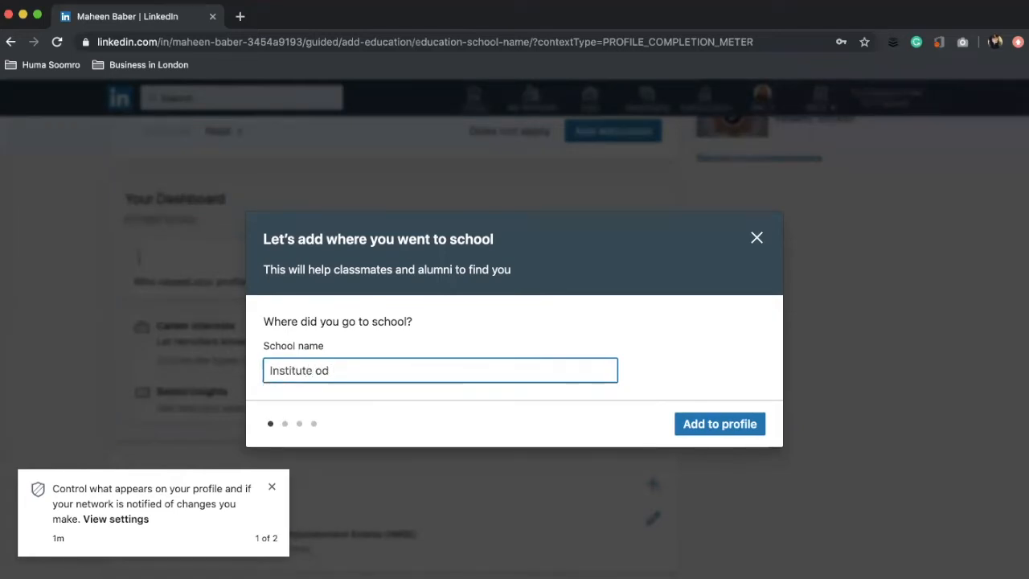
pyautogui.press('BackSpace')
pyautogui.write('f Business Management')
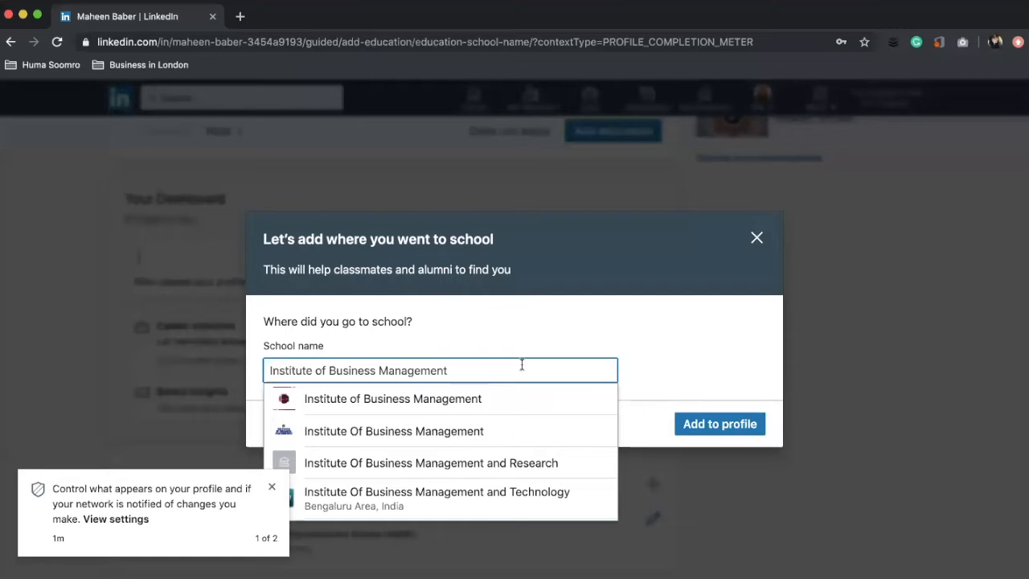
pyautogui.click(527, 399)
pyautogui.click(696, 425)
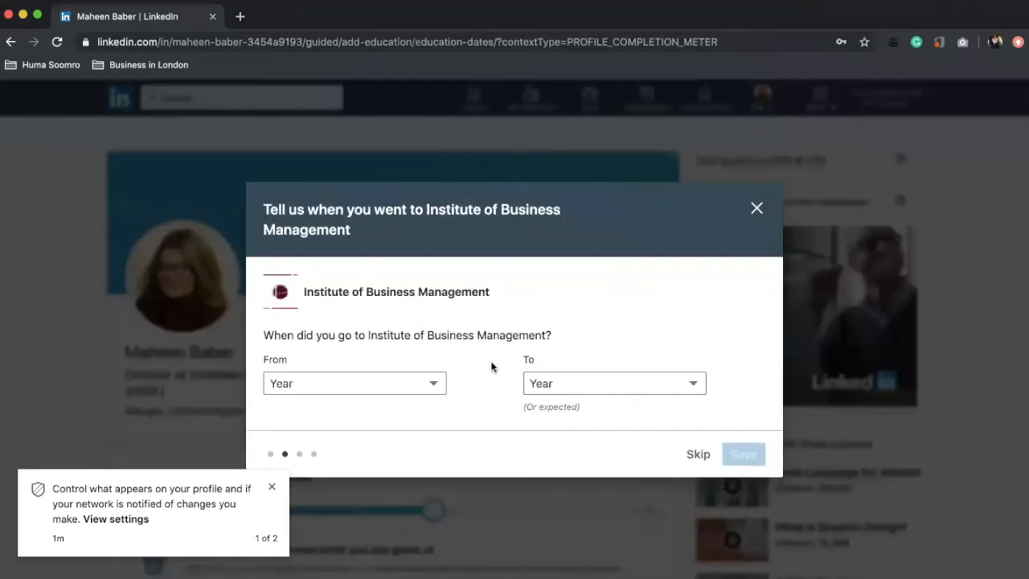
# Step: Set the attendance years to 2003 through 2008 and save them
pyautogui.click(434, 383)
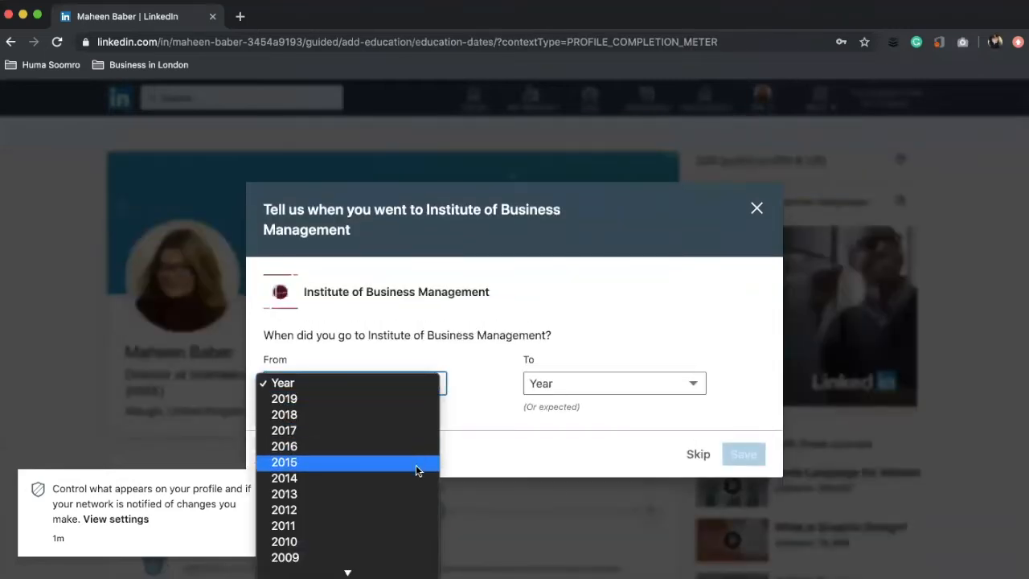
pyautogui.scroll(-3, 405, 520)
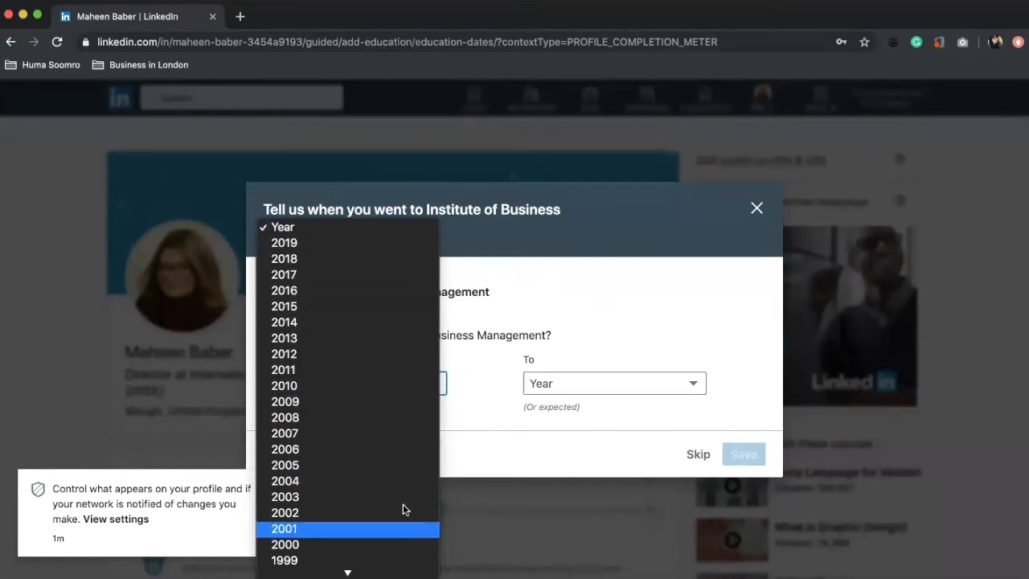
pyautogui.click(585, 417)
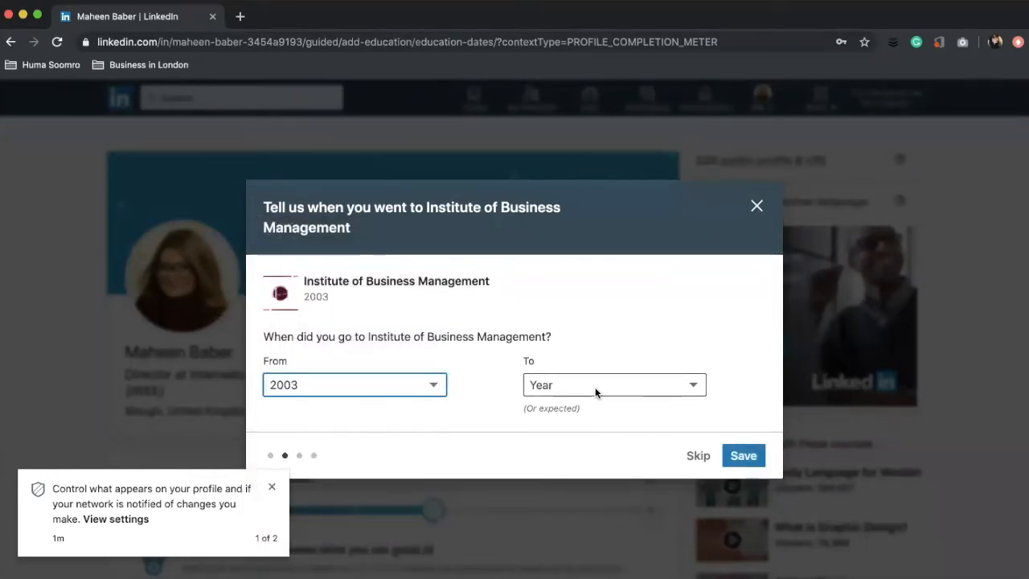
pyautogui.click(596, 389)
pyautogui.scroll(-3, 591, 457)
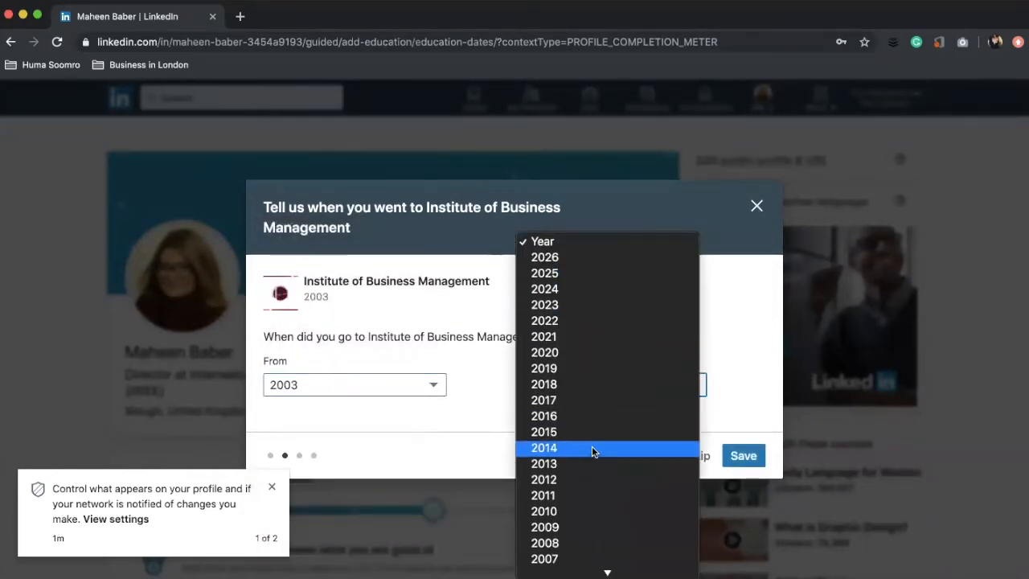
pyautogui.scroll(-1, 588, 498)
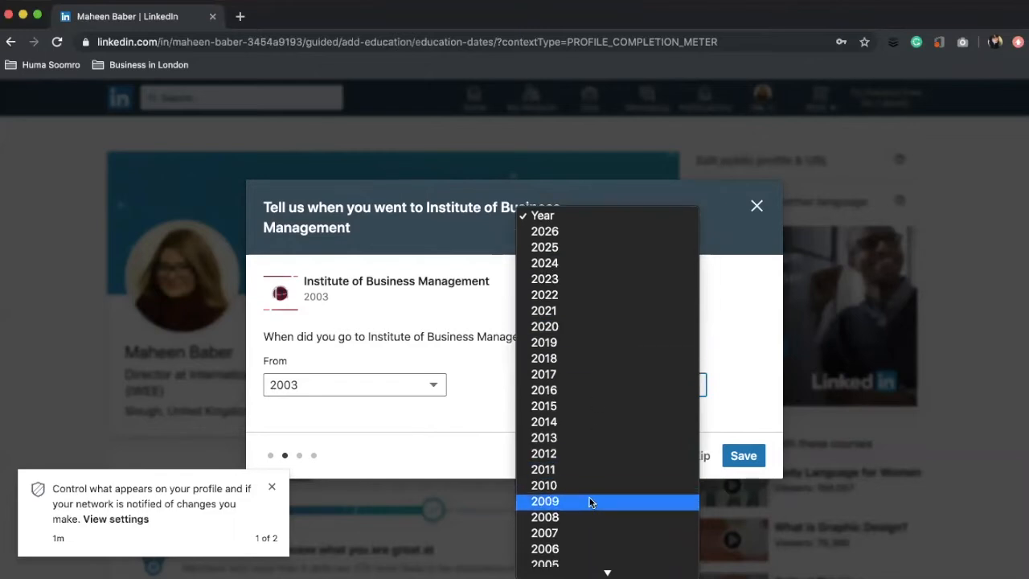
pyautogui.click(587, 507)
pyautogui.click(736, 462)
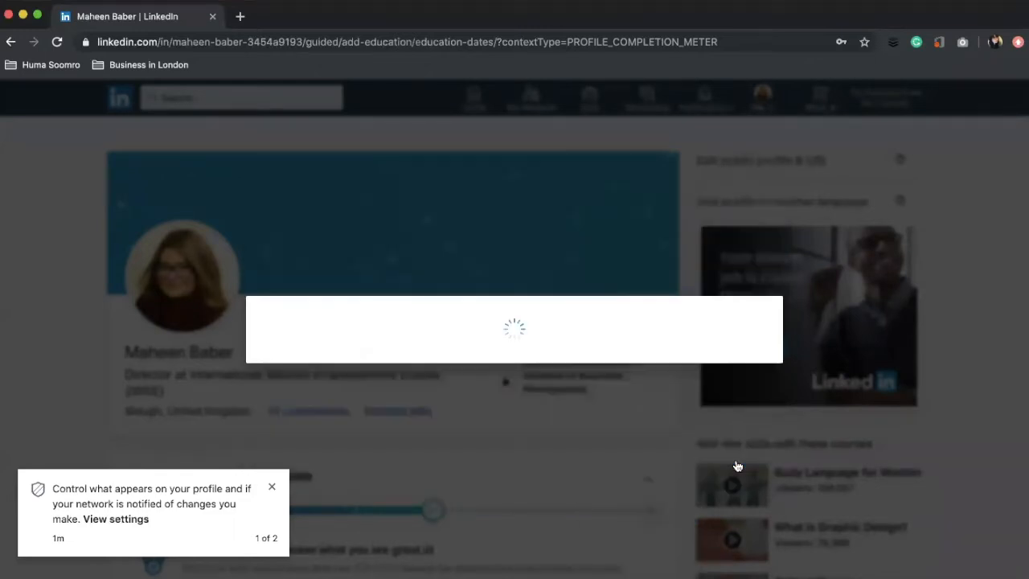
# Step: Enter Human Resources Management and Services as the major and Bachelor's degree, then finish
pyautogui.click(532, 425)
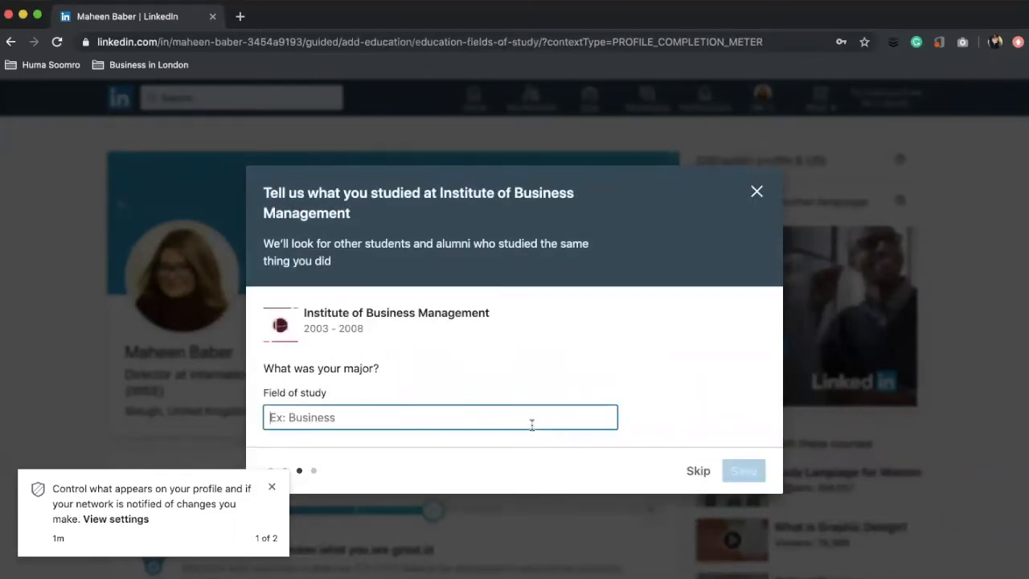
pyautogui.write('Hum')
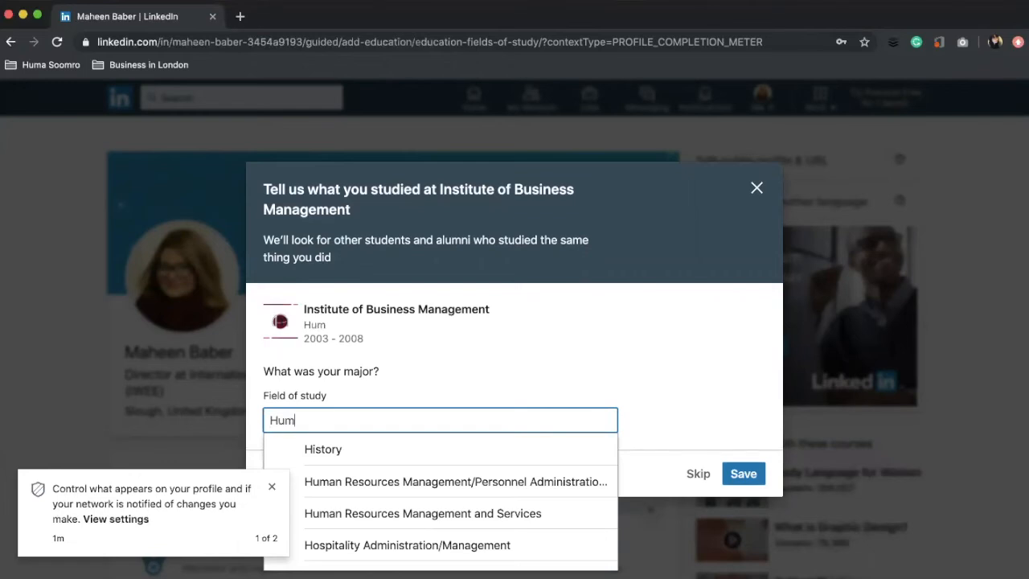
pyautogui.click(520, 480)
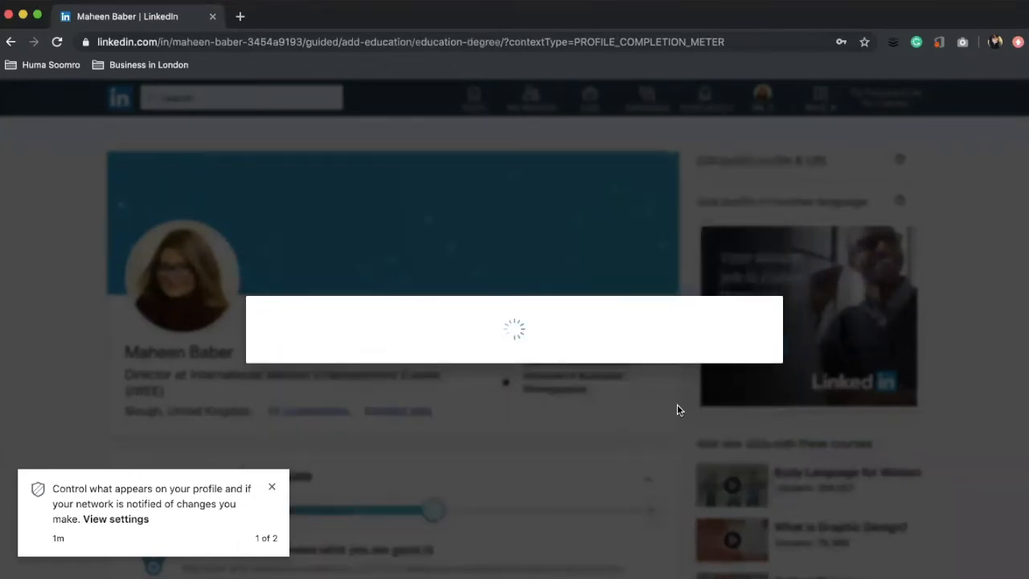
pyautogui.click(567, 398)
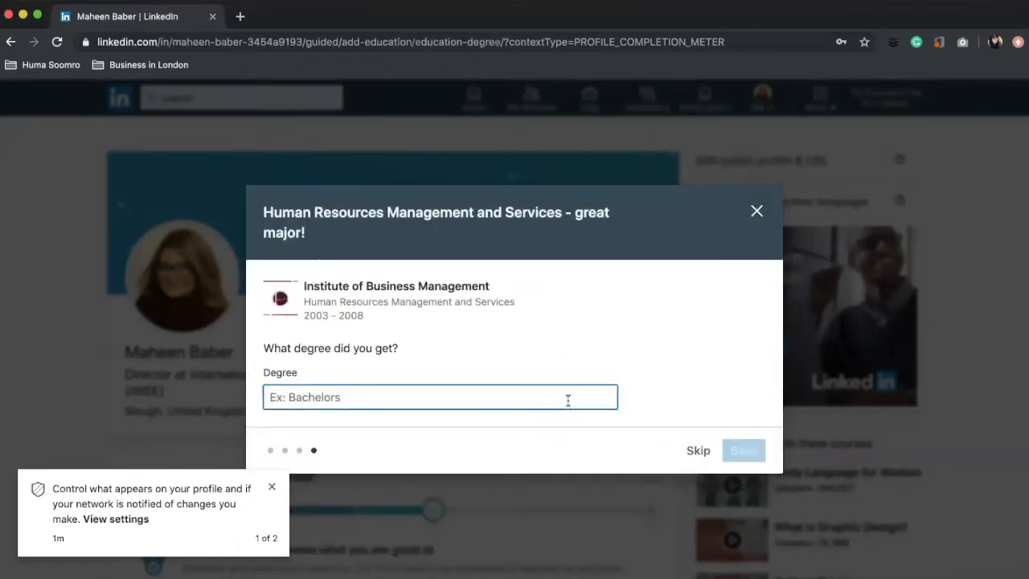
pyautogui.write('Bachel')
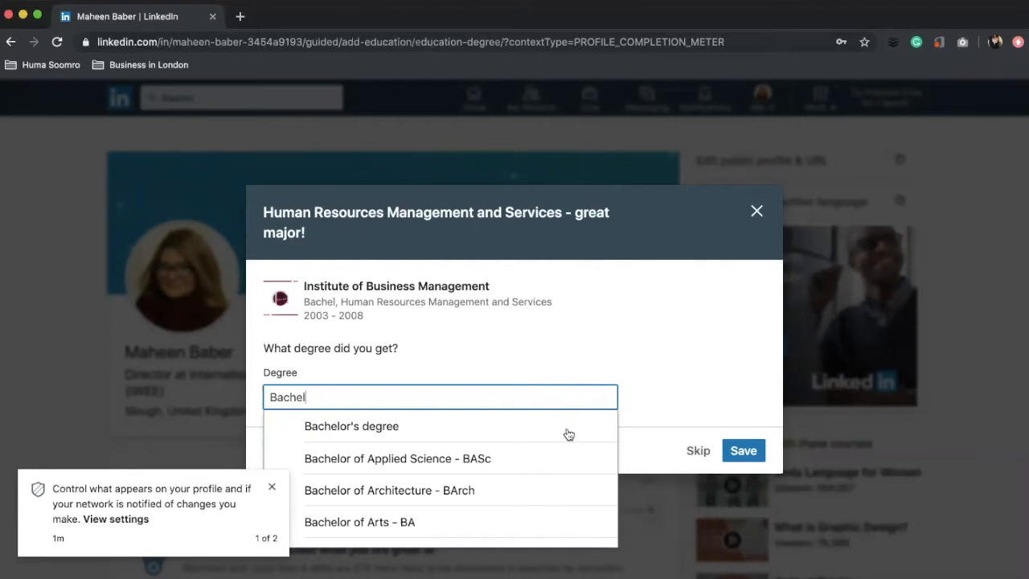
pyautogui.click(568, 429)
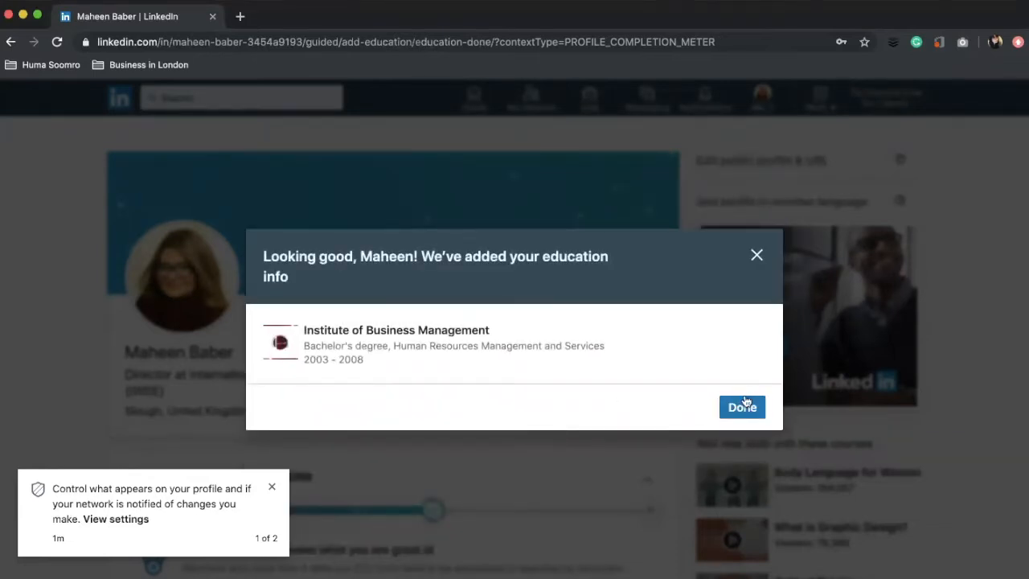
pyautogui.click(742, 409)
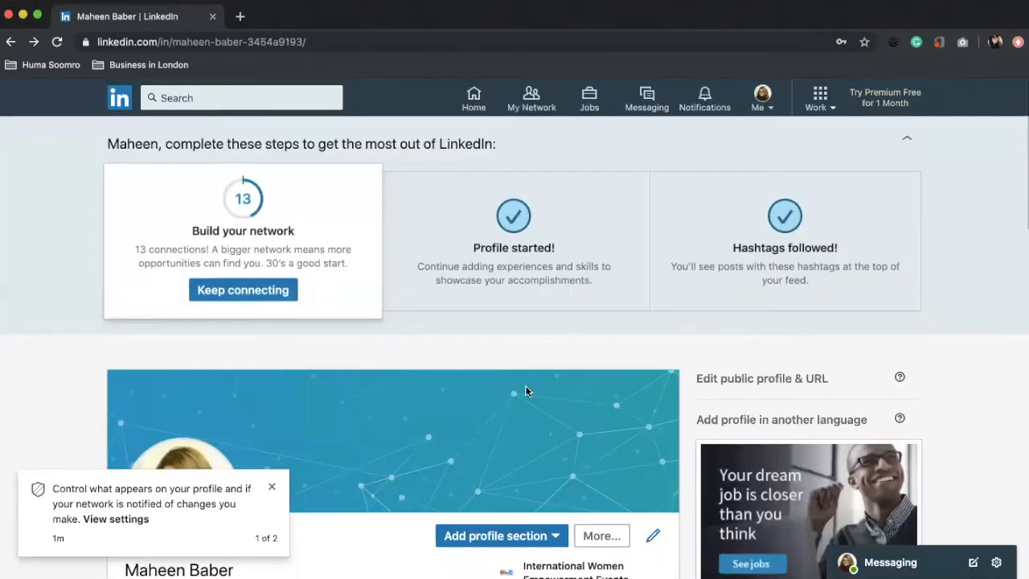
# Step: Scroll to the profile's Education section and start a new education entry
pyautogui.scroll(-2, 525, 388)
pyautogui.scroll(1, 525, 390)
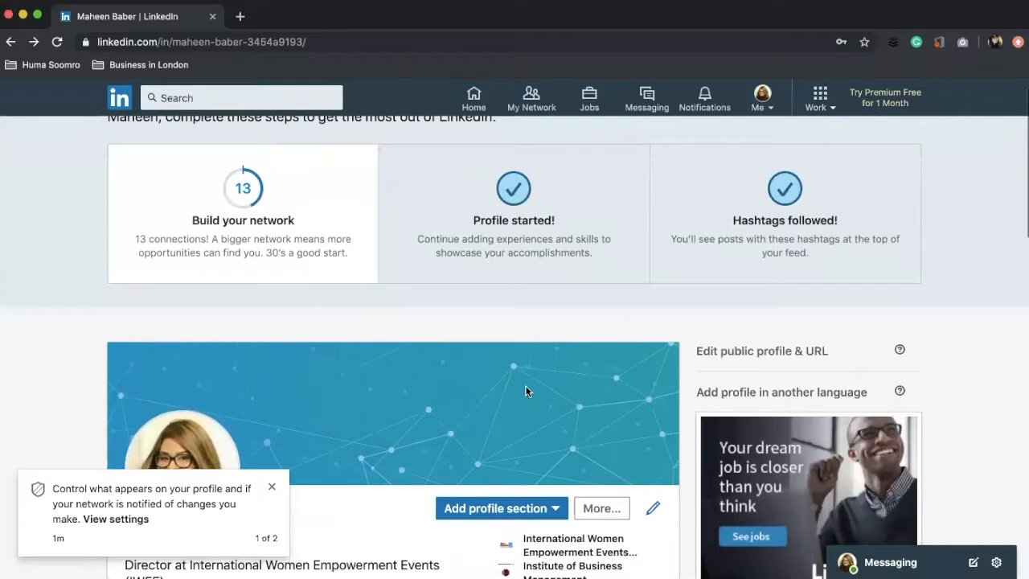
pyautogui.scroll(-7, 526, 391)
pyautogui.scroll(-10, 526, 392)
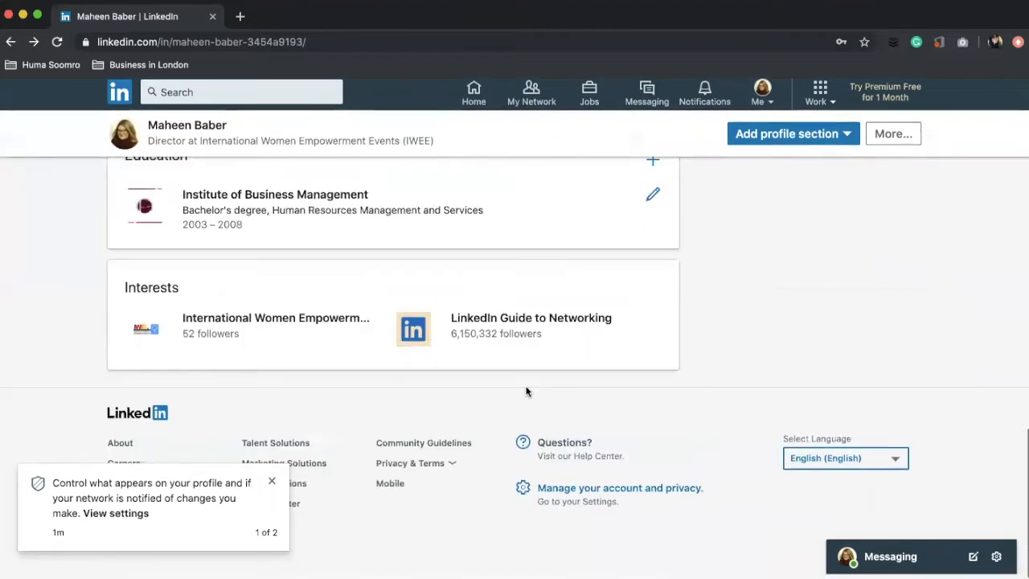
pyautogui.scroll(1, 393, 323)
pyautogui.scroll(1, 393, 323)
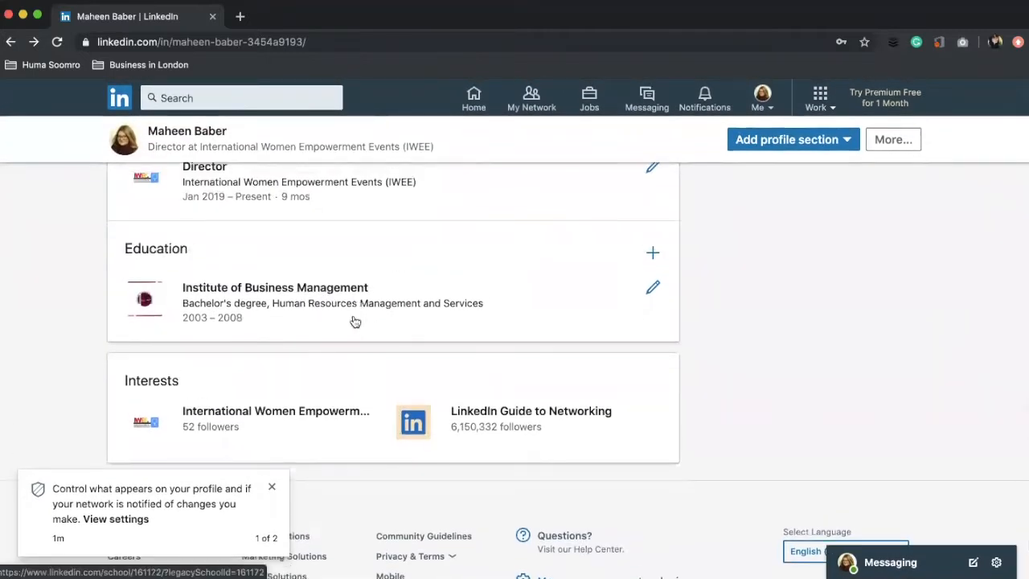
pyautogui.scroll(1, 354, 297)
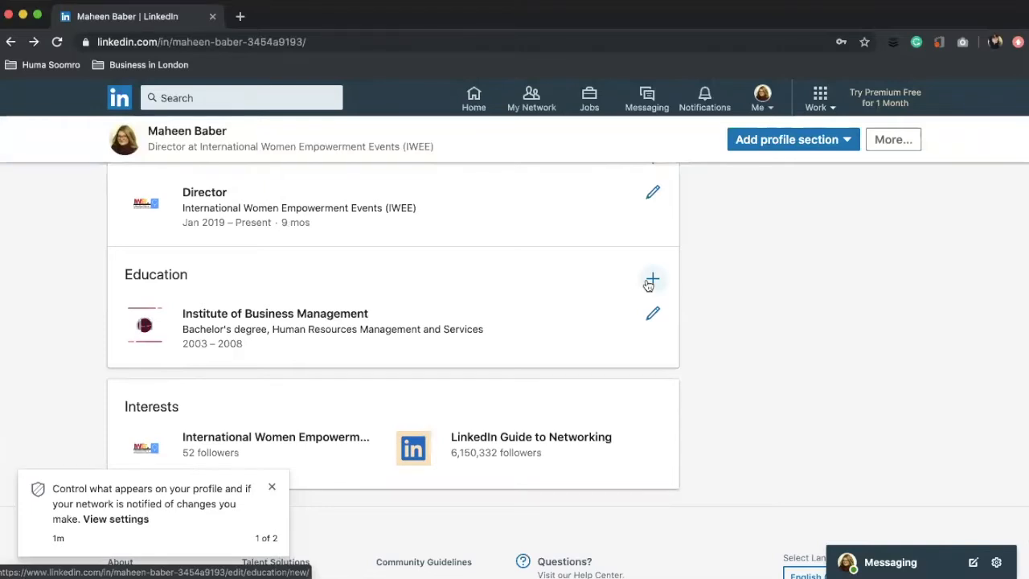
pyautogui.click(651, 280)
# Step: Set the entry's start year to 2008 and end year to 2009, typing 'Bachel' in Grade
pyautogui.scroll(-2, 601, 304)
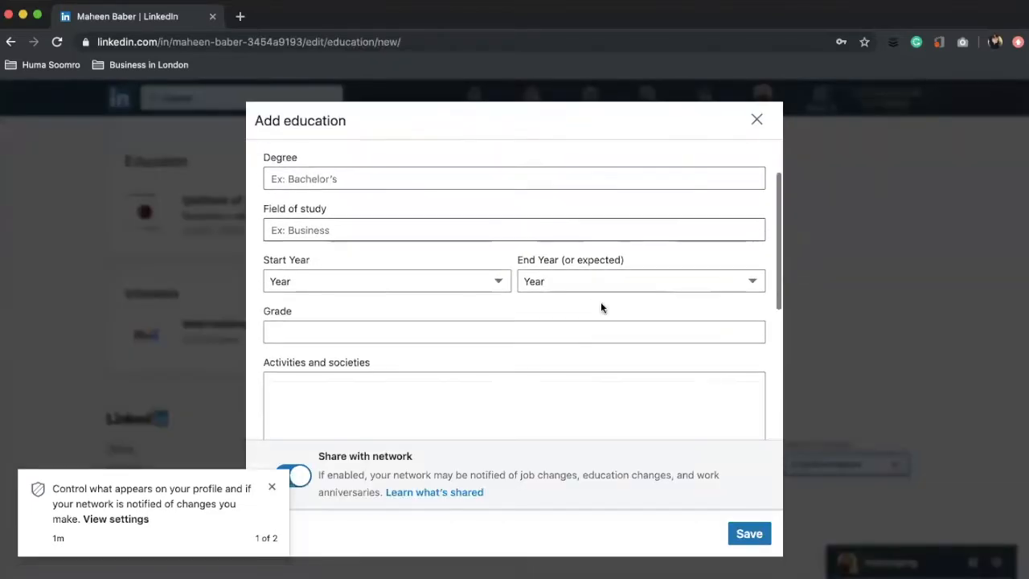
pyautogui.click(575, 267)
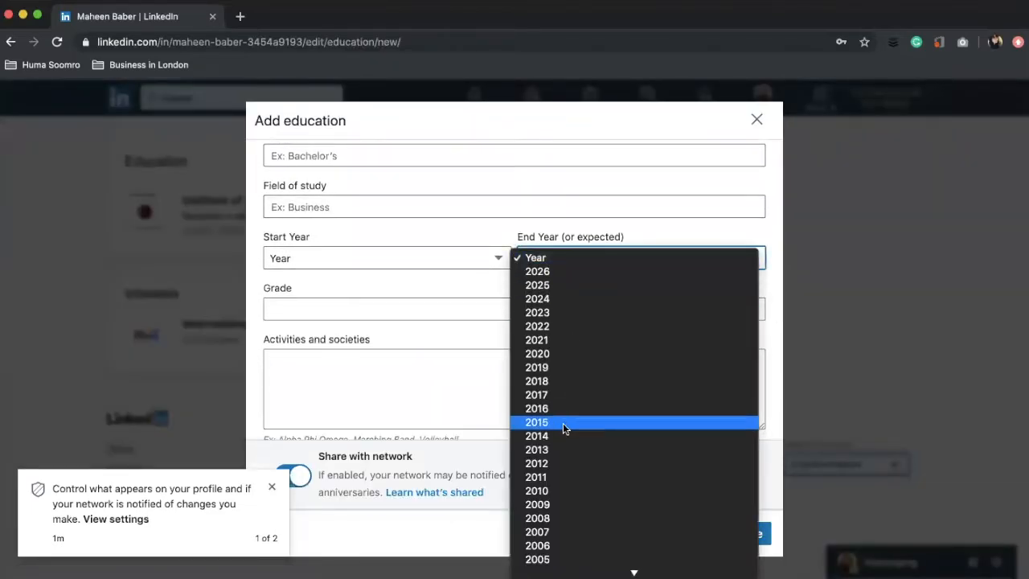
pyautogui.click(561, 517)
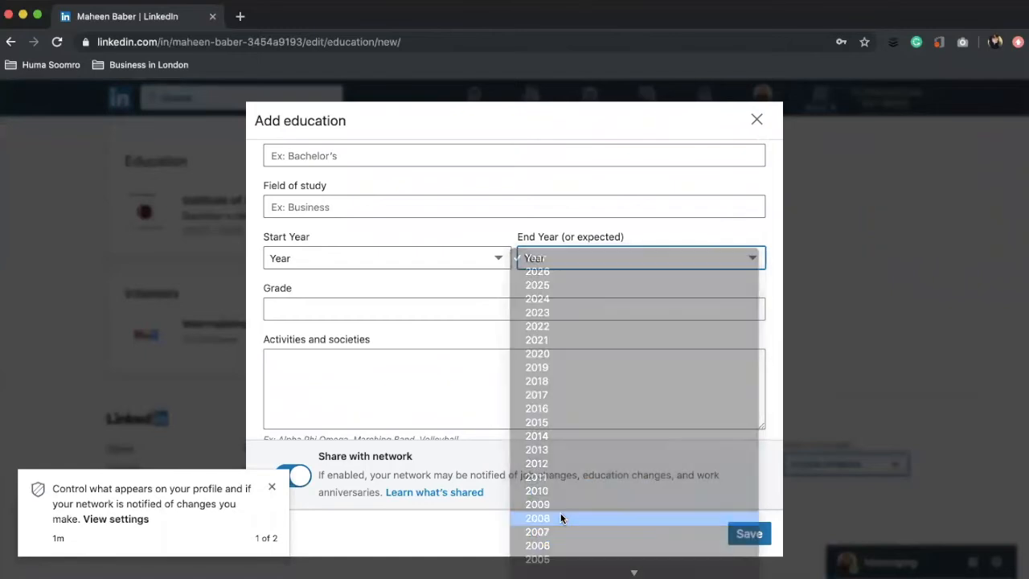
pyautogui.click(496, 263)
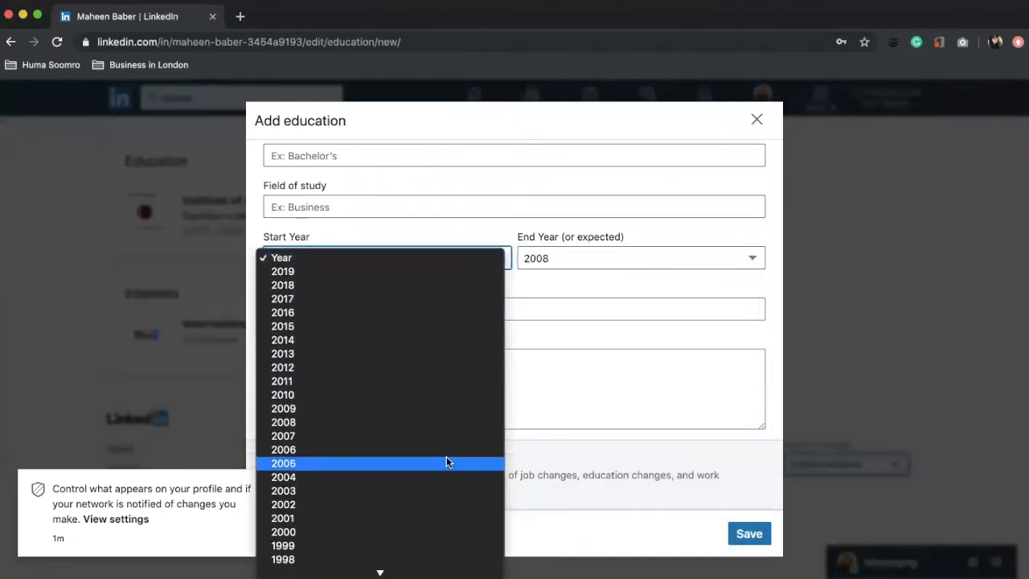
pyautogui.click(446, 432)
pyautogui.scroll(1, 490, 372)
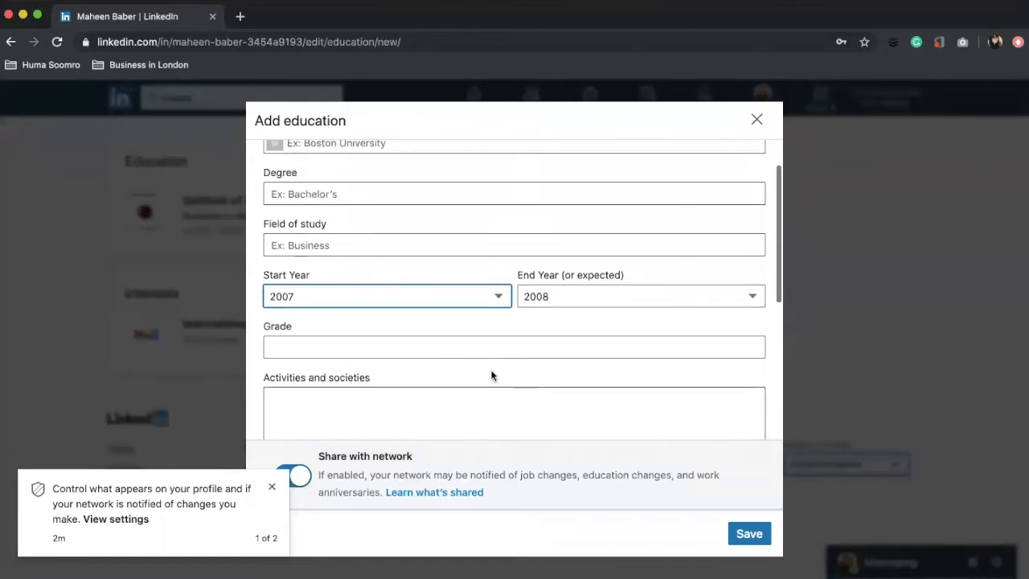
pyautogui.click(498, 296)
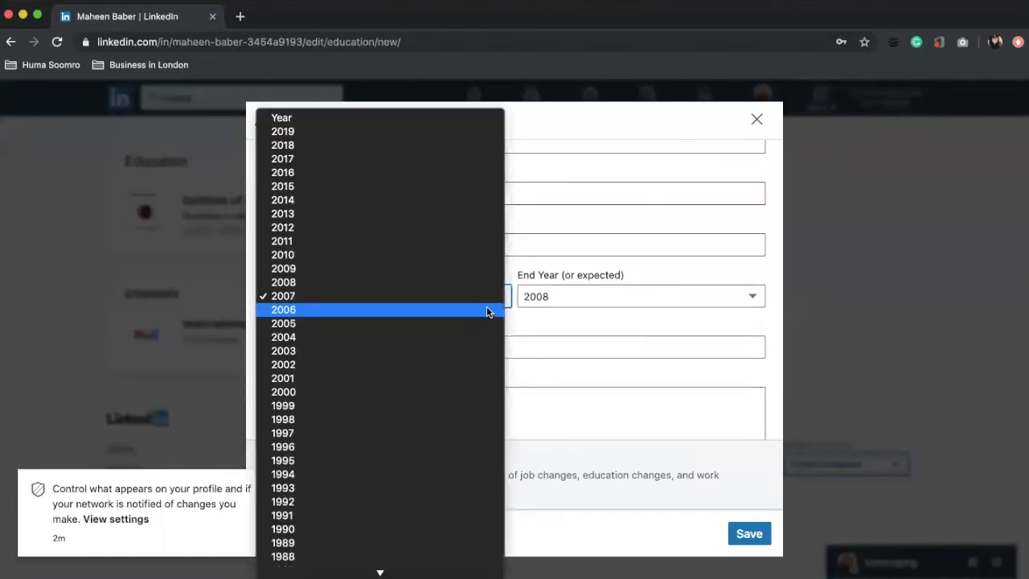
pyautogui.click(486, 283)
pyautogui.click(572, 294)
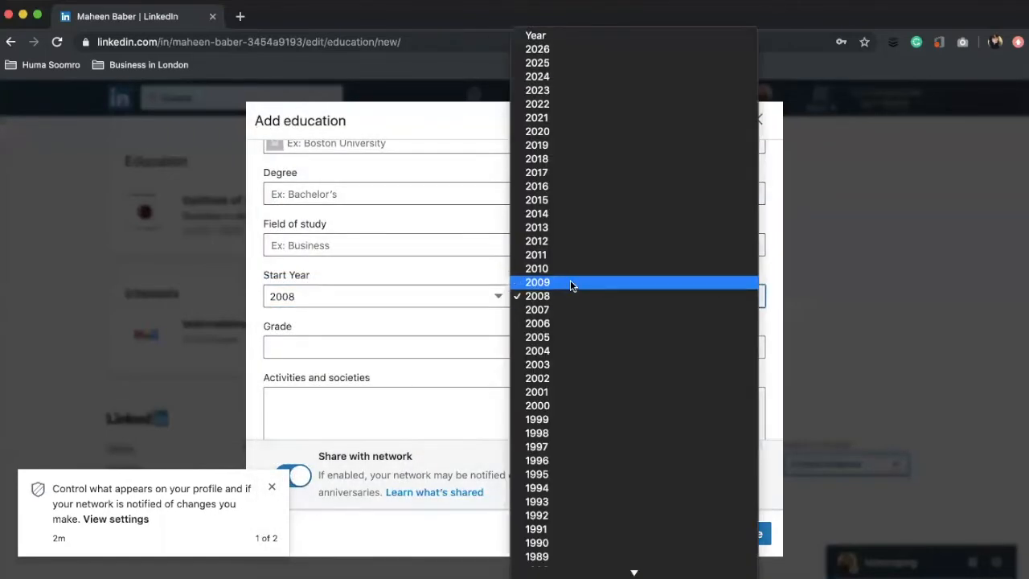
pyautogui.click(569, 283)
pyautogui.click(535, 354)
pyautogui.write('Bachelo')
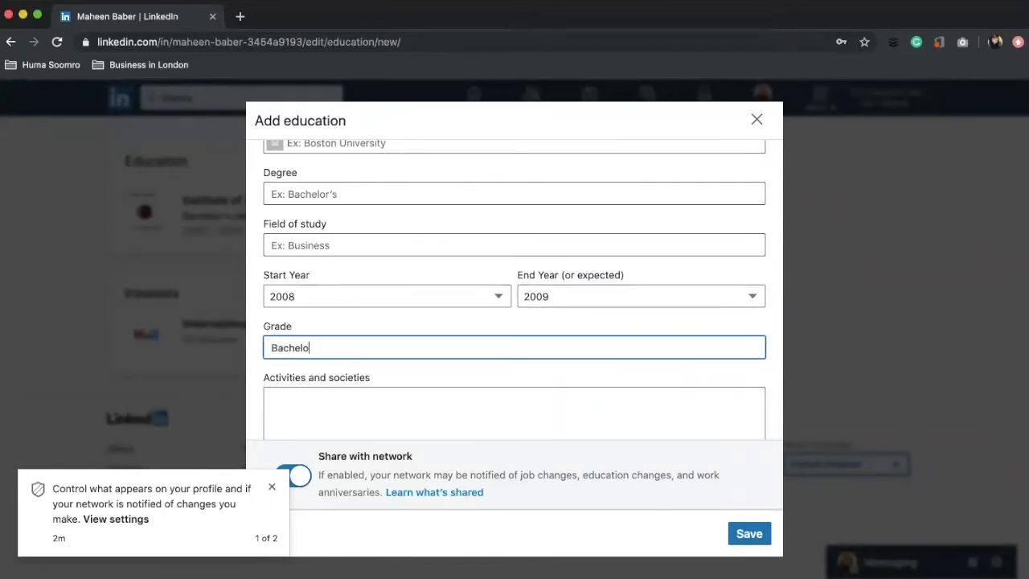
# Step: Choose Human Resources Management and Services as field and Master of Business Administration - MBA as degree
pyautogui.scroll(1, 537, 319)
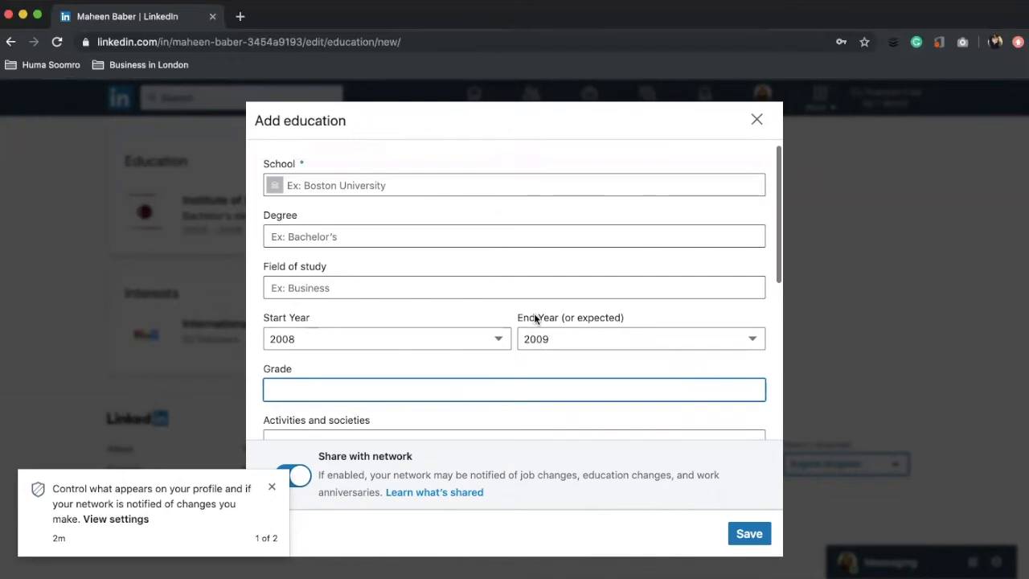
pyautogui.click(533, 287)
pyautogui.write('Human')
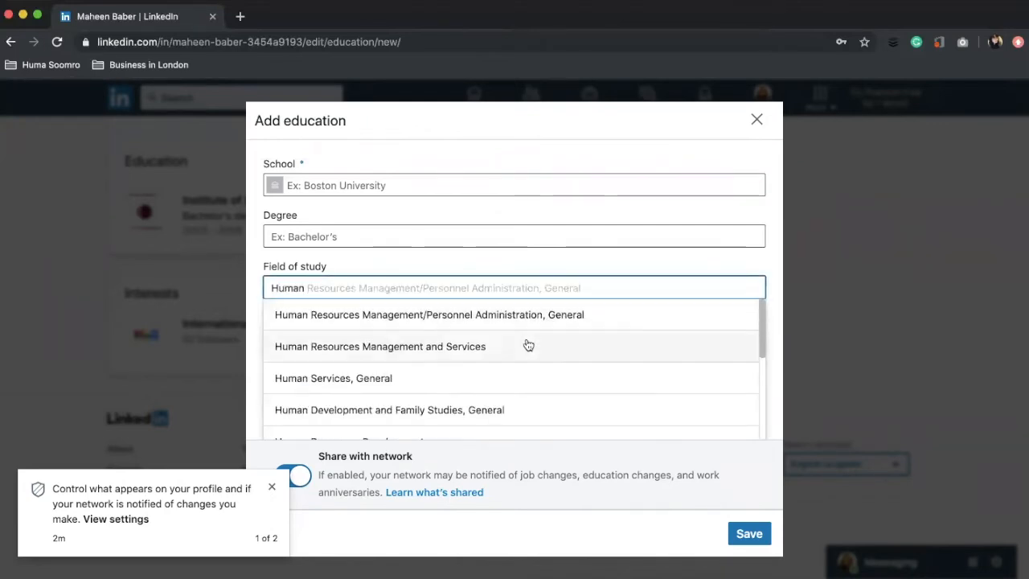
pyautogui.click(526, 346)
pyautogui.click(503, 239)
pyautogui.write('Master')
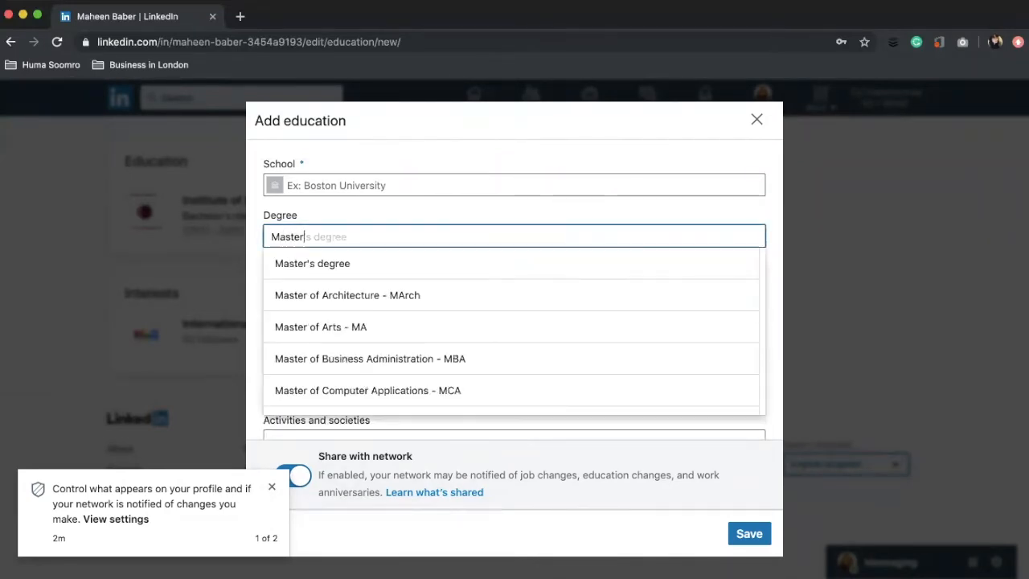
pyautogui.write('s')
pyautogui.press('BackSpace')
pyautogui.click(517, 353)
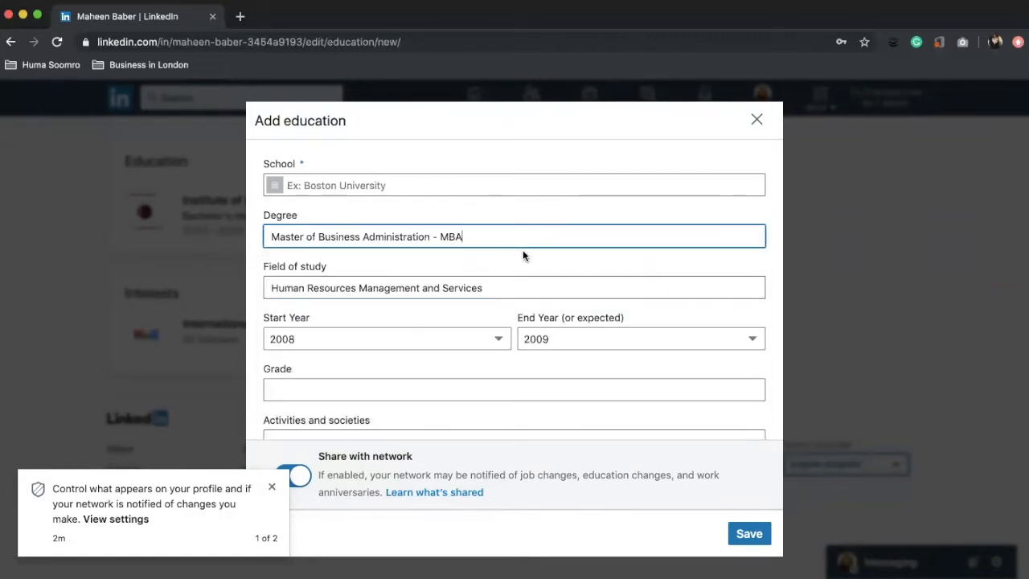
# Step: Set the school to Institute of Business Administration
pyautogui.scroll(1, 522, 251)
pyautogui.click(504, 196)
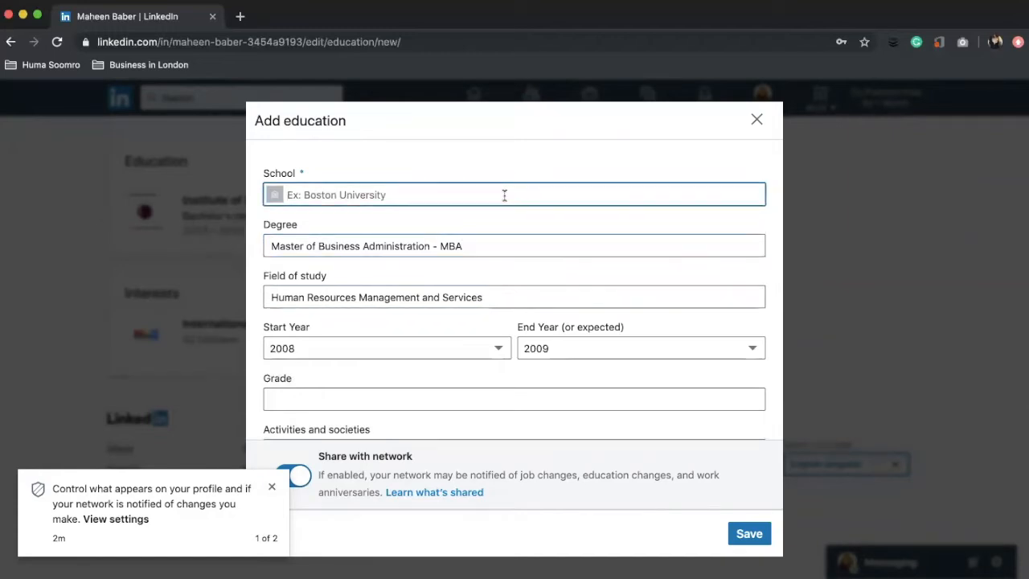
pyautogui.write('Institute of Bus')
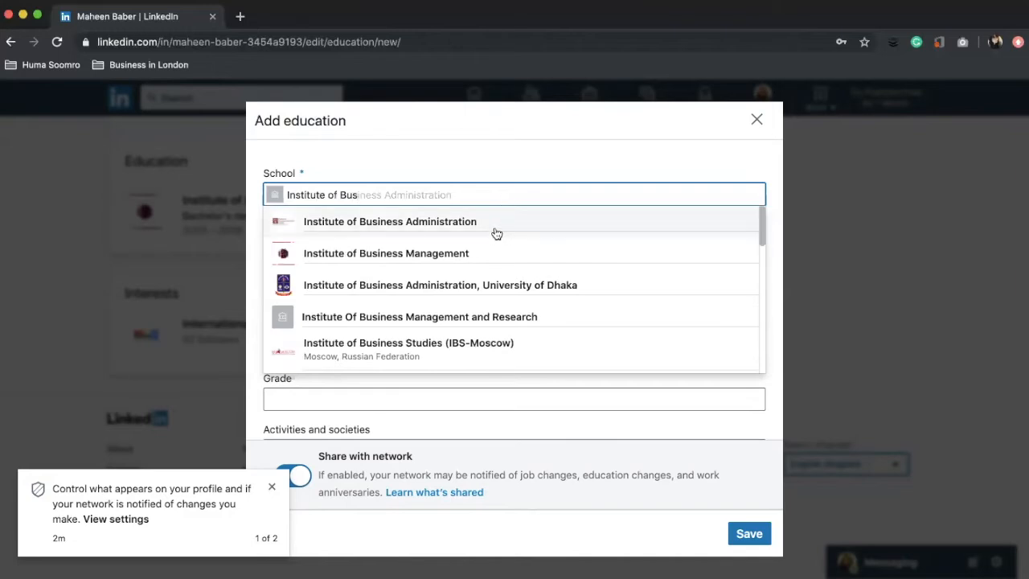
pyautogui.click(495, 230)
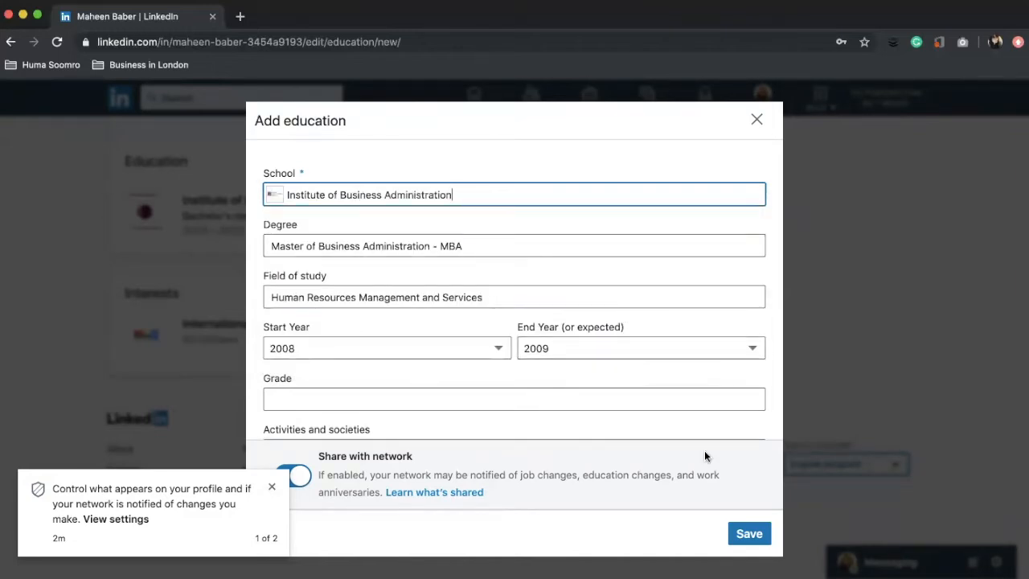
pyautogui.scroll(-3, 688, 412)
pyautogui.scroll(-1, 688, 414)
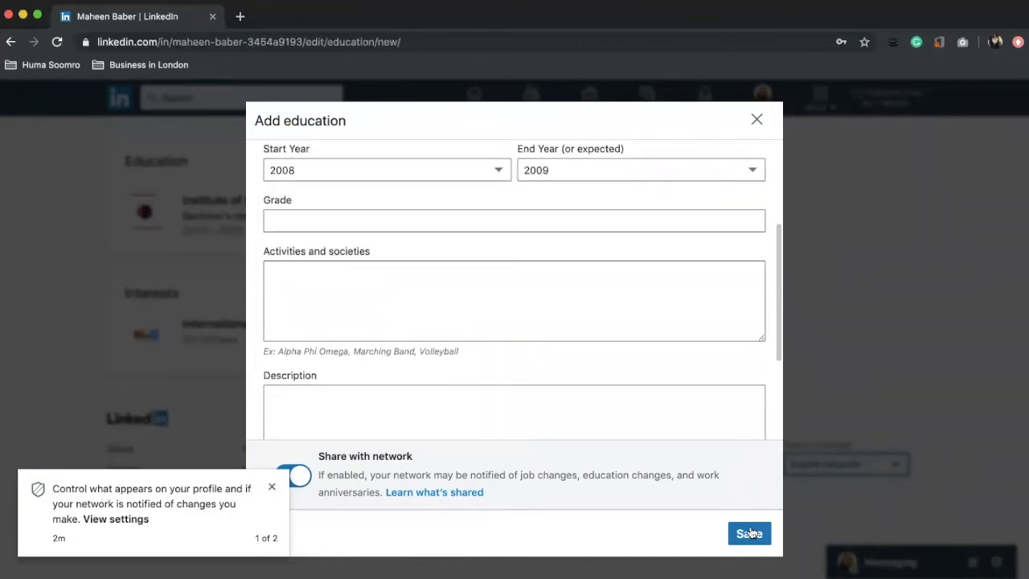
# Step: Fill in Activities and societies, ending with 'Resource Society'
pyautogui.scroll(-1, 677, 331)
pyautogui.click(670, 257)
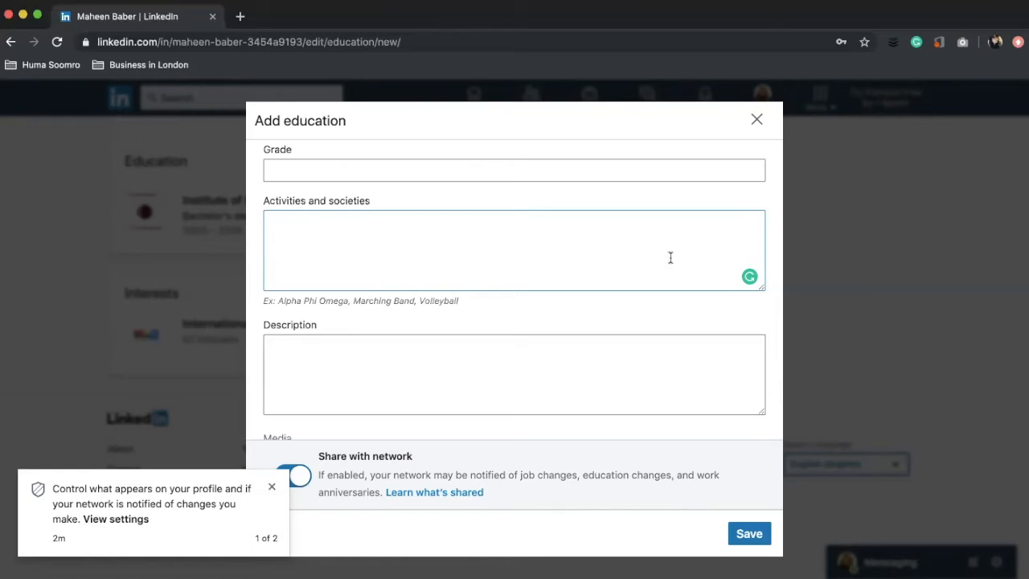
pyautogui.write('Working with the Human R')
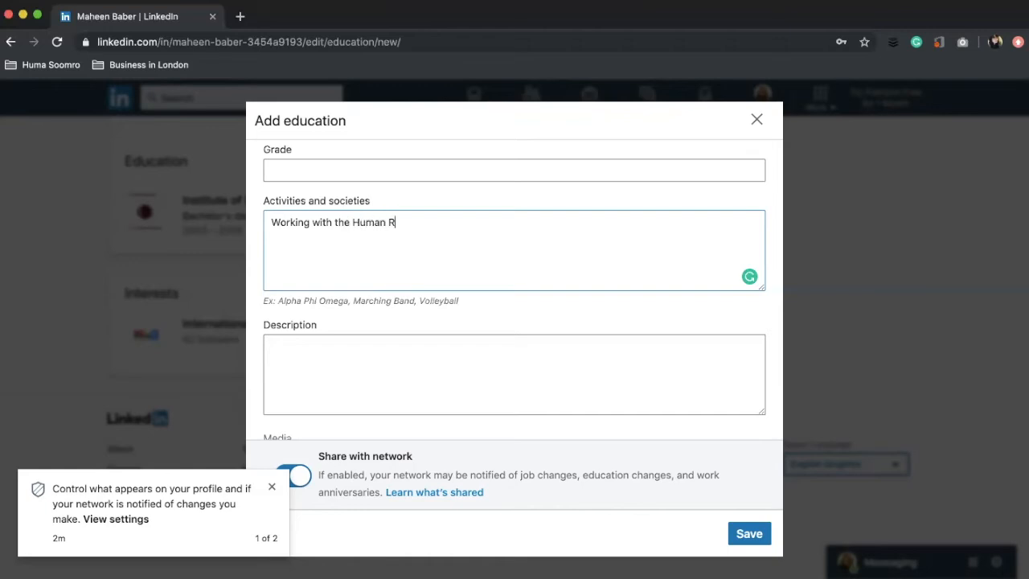
pyautogui.write(' S')
pyautogui.press('BackSpace')
pyautogui.press('BackSpace')
pyautogui.press('BackSpace')
pyautogui.press('BackSpace')
pyautogui.press('BackSpace')
pyautogui.press('BackSpace')
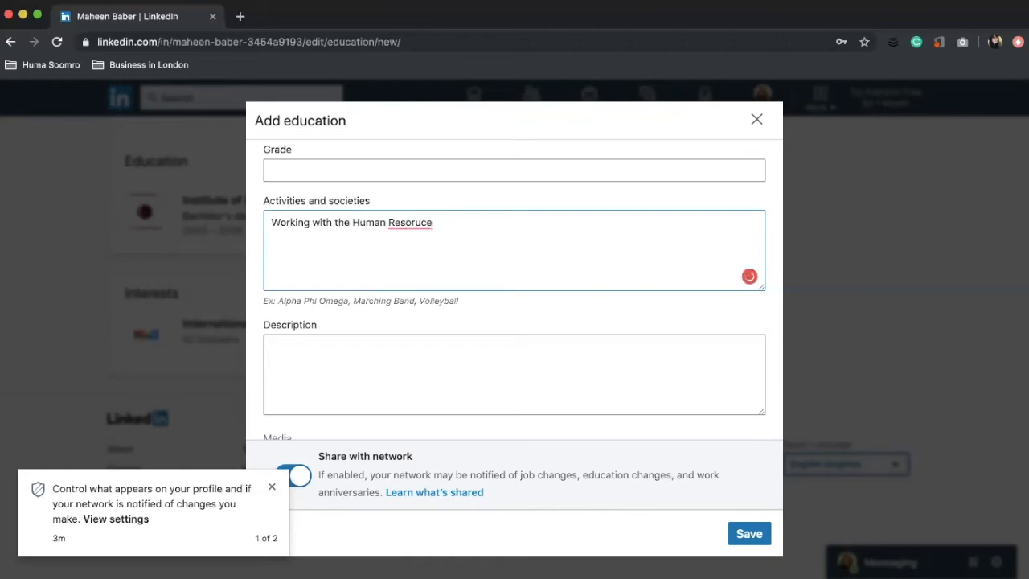
pyautogui.write('urce Society and Marketing Societ')
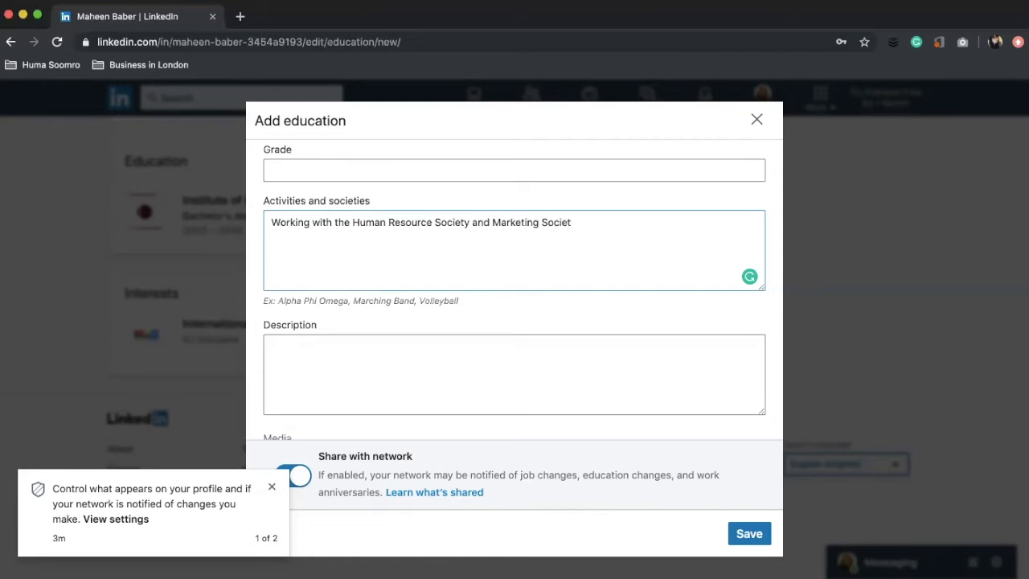
# Step: Write the description 'Electives:' listing Performance Appraisals, Strategic Human Resource Development and the other courses
pyautogui.click(616, 341)
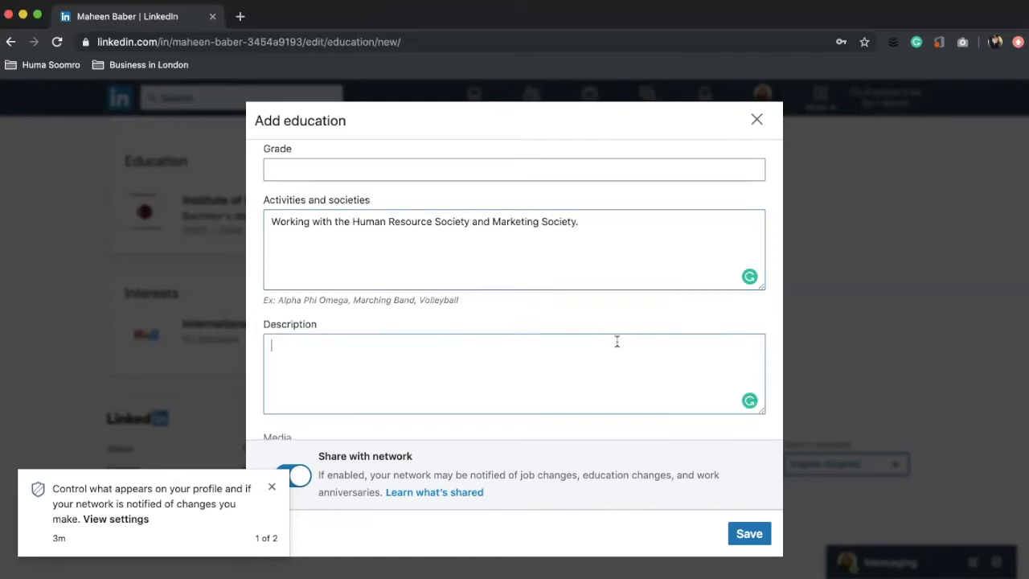
pyautogui.scroll(-2, 615, 341)
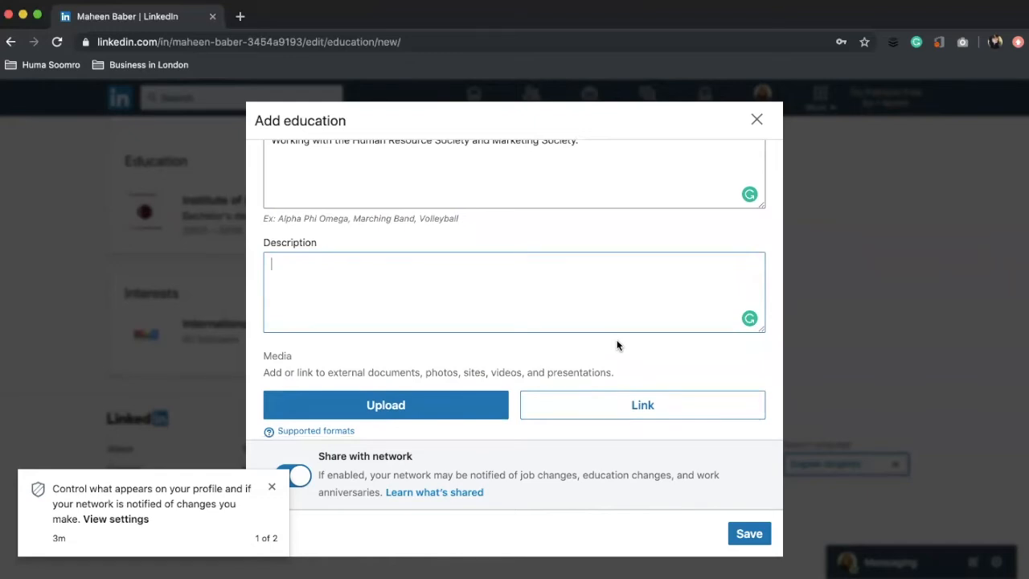
pyautogui.write('Performance Appraisals, Strategic Human ')
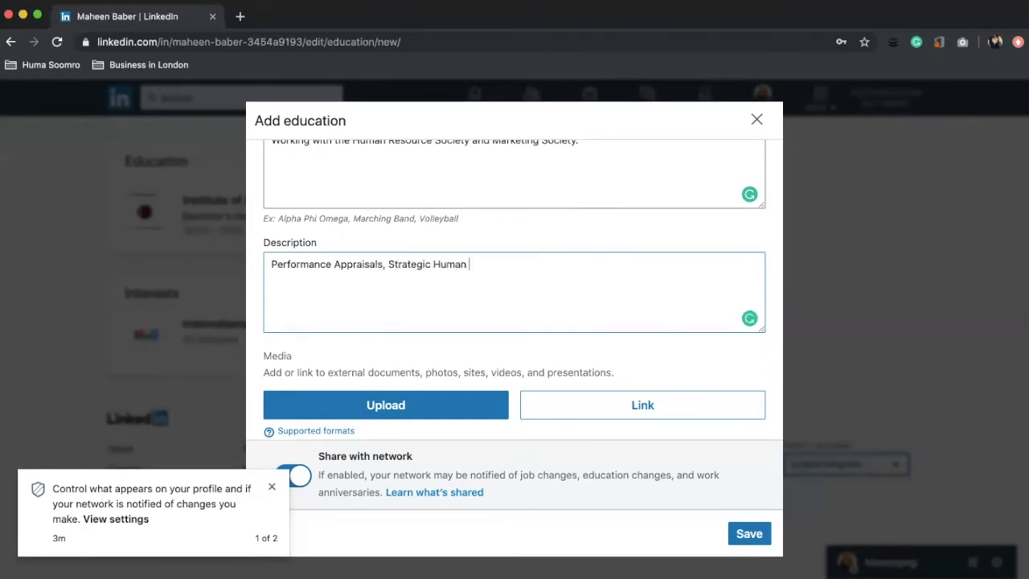
pyautogui.write('r')
pyautogui.press('BackSpace')
pyautogui.write('Resources, Recruitment and Selection, Trai')
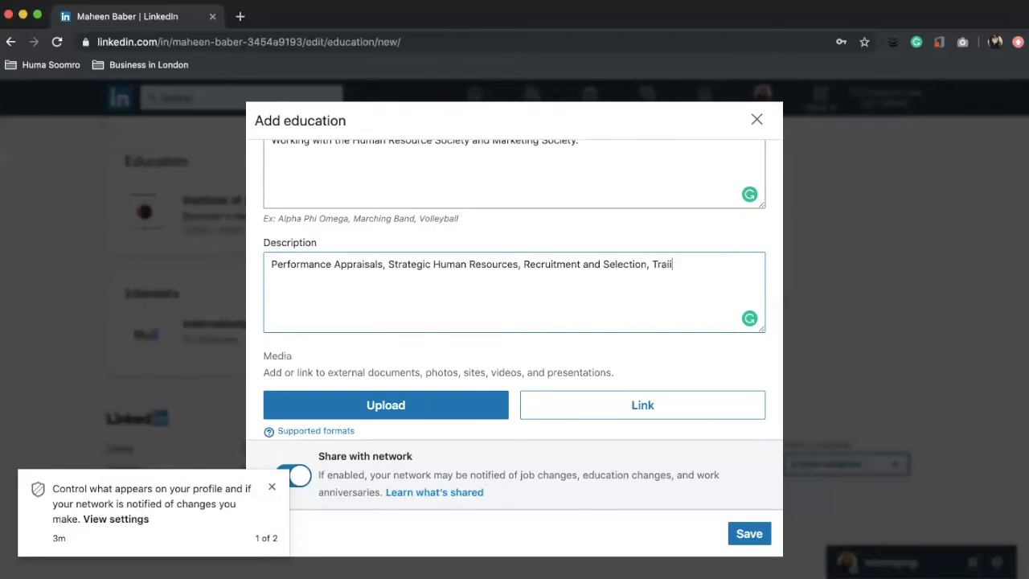
pyautogui.write('Development')
pyautogui.click(271, 264)
pyautogui.write('Electives')
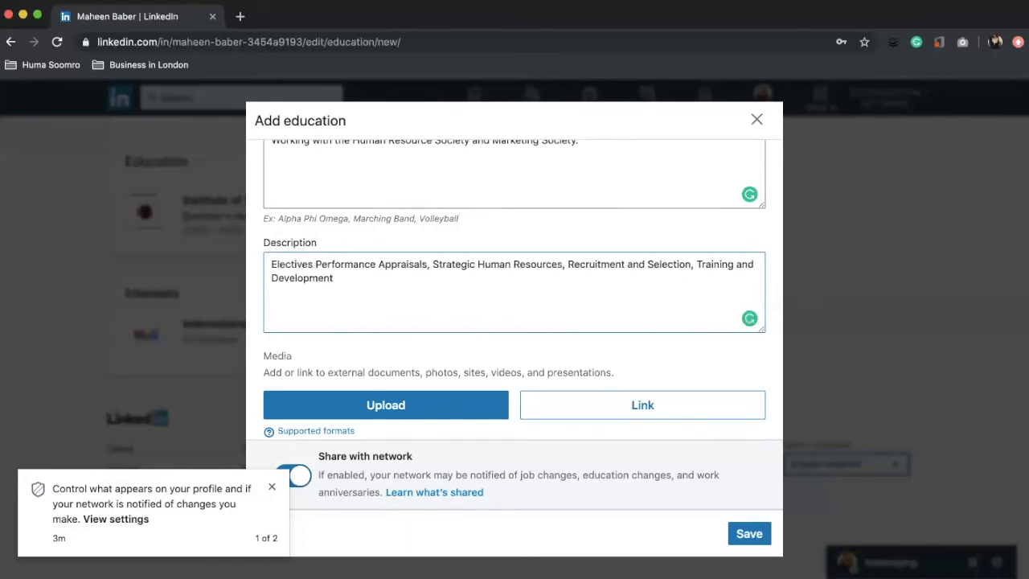
pyautogui.press('BackSpace')
pyautogui.write(':')
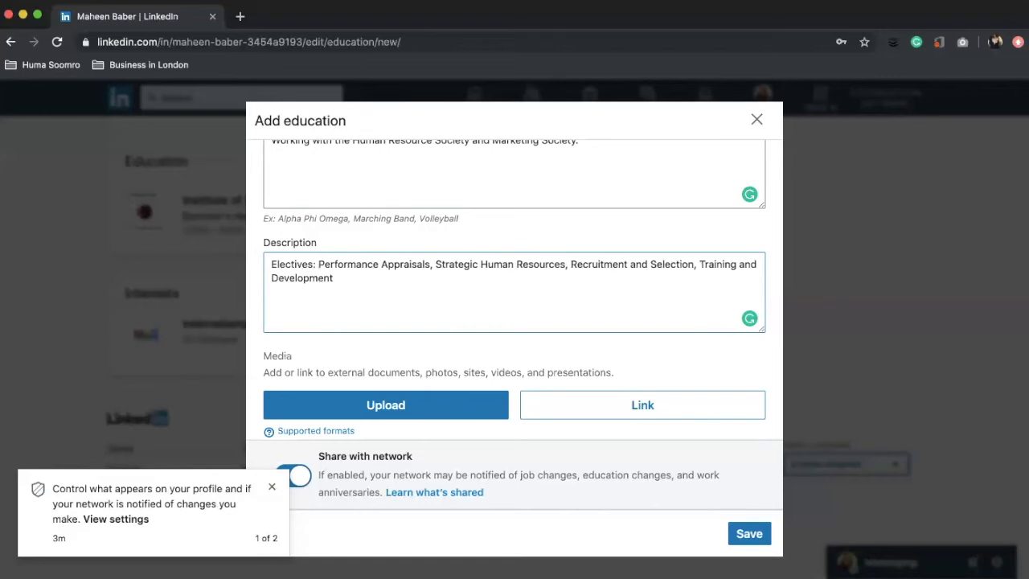
# Step: Keep Share with network on, dismiss the photo notification, and save the MBA entry
pyautogui.scroll(-1, 520, 430)
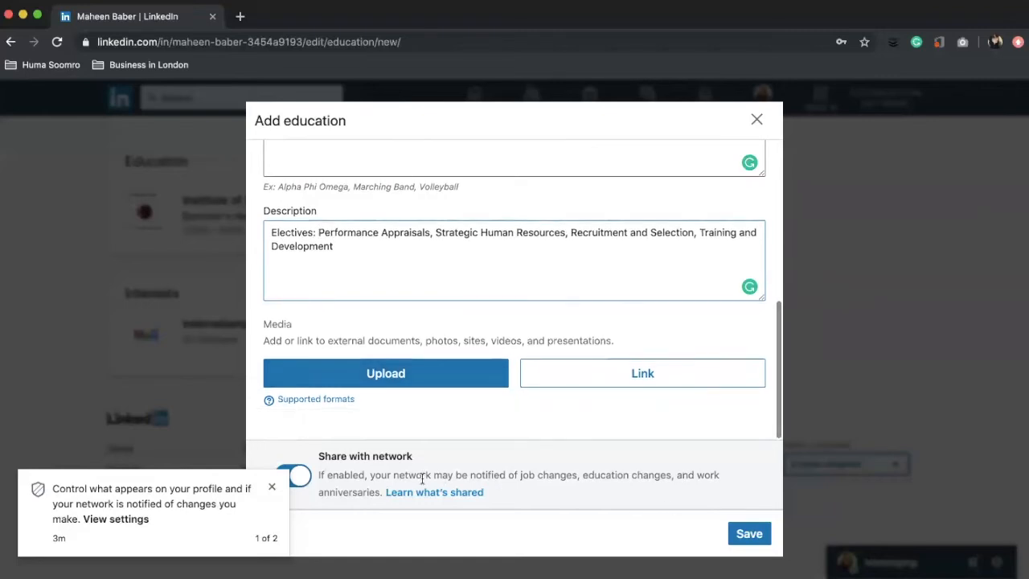
pyautogui.click(300, 479)
pyautogui.click(301, 480)
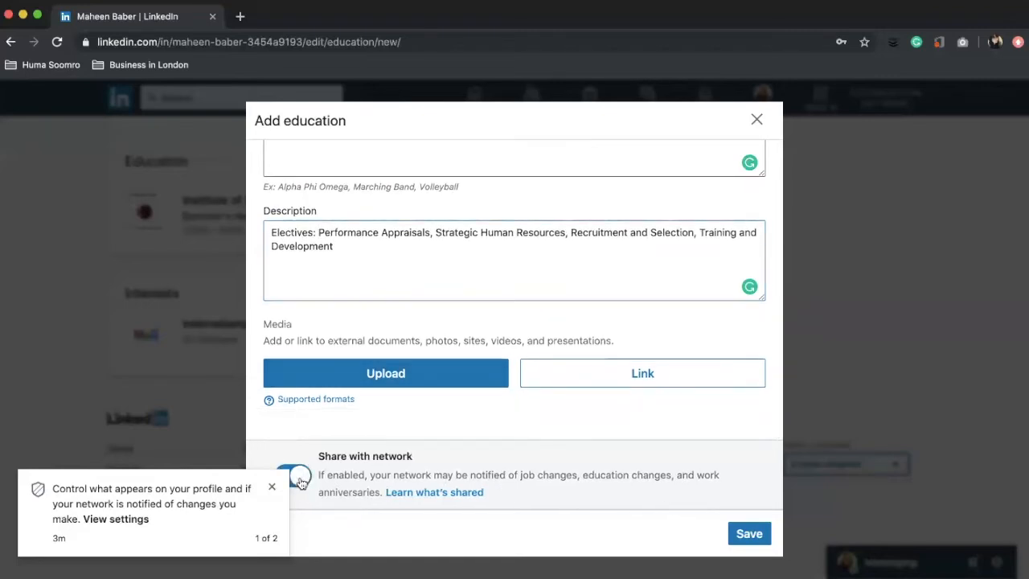
pyautogui.click(273, 486)
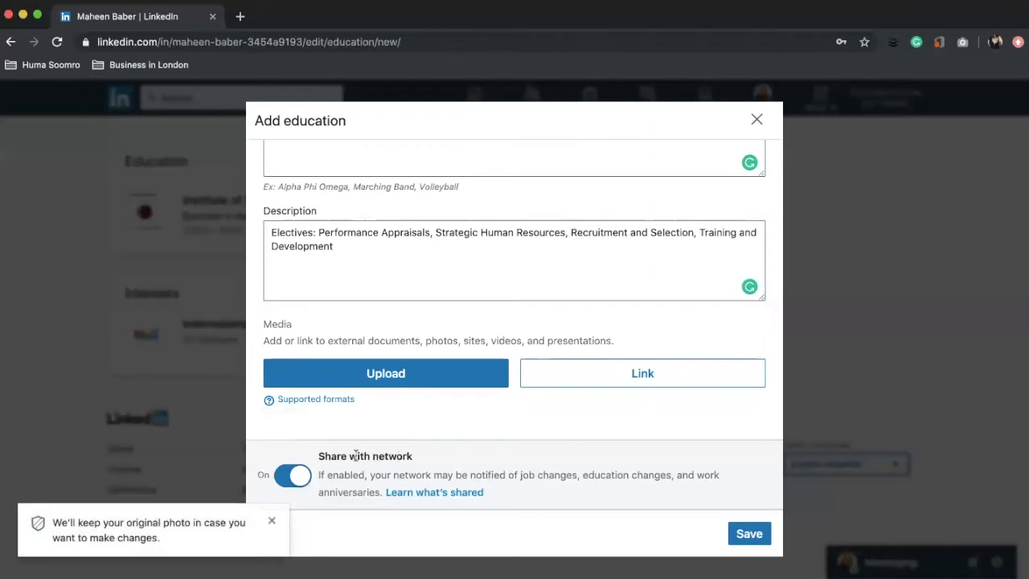
pyautogui.click(270, 521)
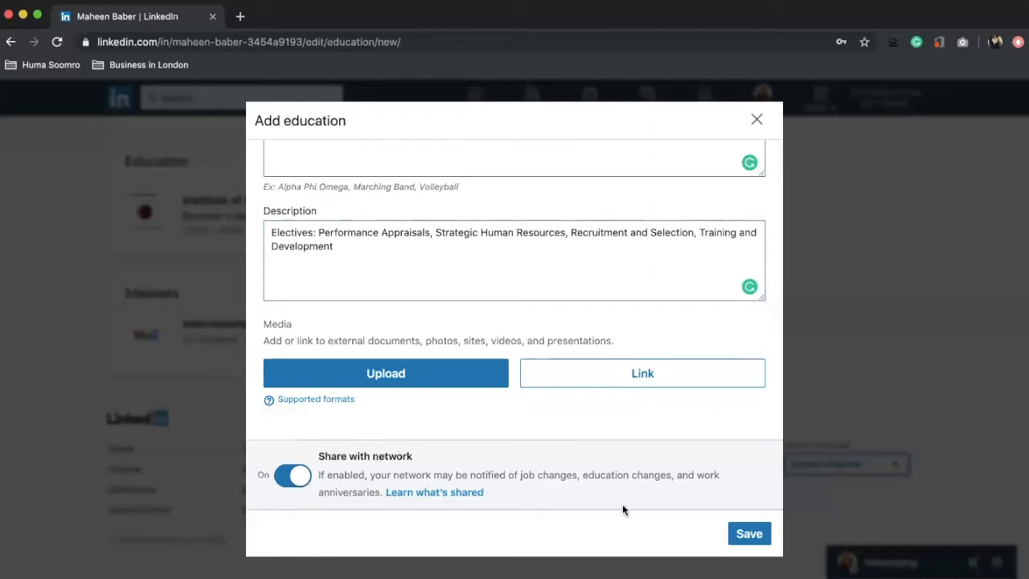
pyautogui.click(738, 534)
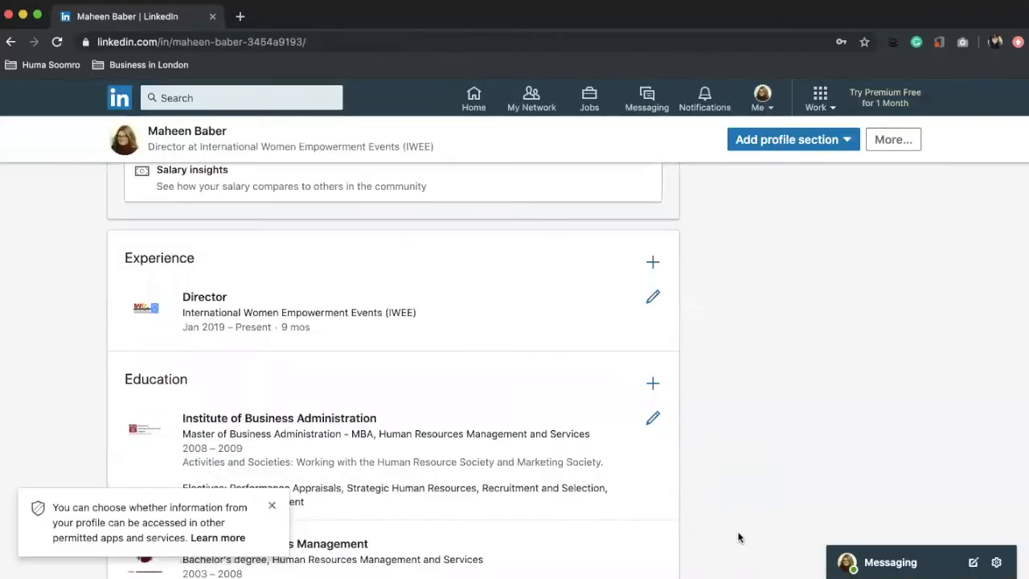
# Step: Add the suggested skills Human Resources (HR), Recruiting and Training & Development
pyautogui.scroll(-5, 673, 450)
pyautogui.scroll(2, 672, 449)
pyautogui.scroll(3, 675, 450)
pyautogui.scroll(6, 675, 450)
pyautogui.scroll(4, 675, 450)
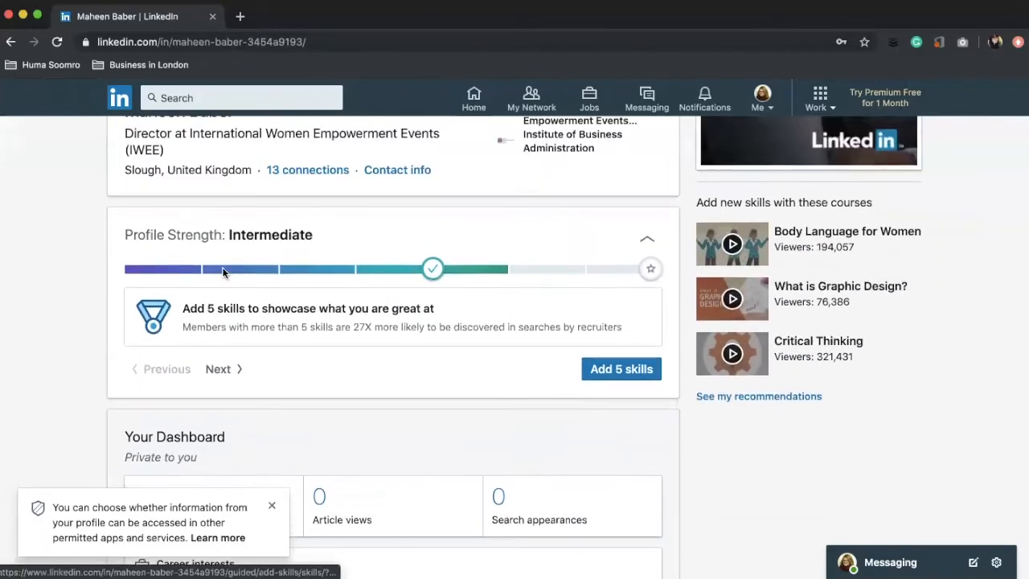
pyautogui.scroll(5, 229, 272)
pyautogui.scroll(-3, 233, 275)
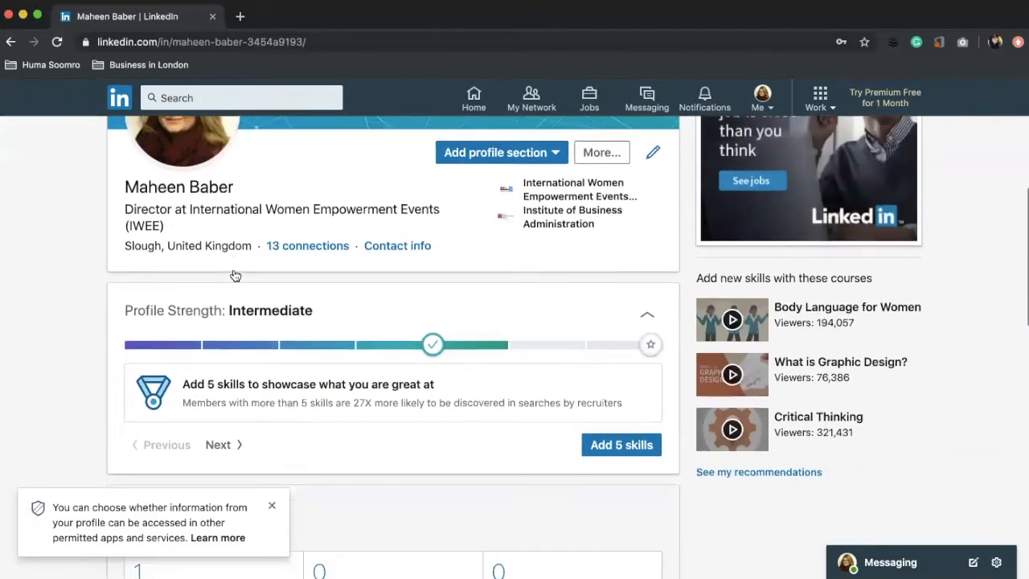
pyautogui.scroll(-1, 235, 276)
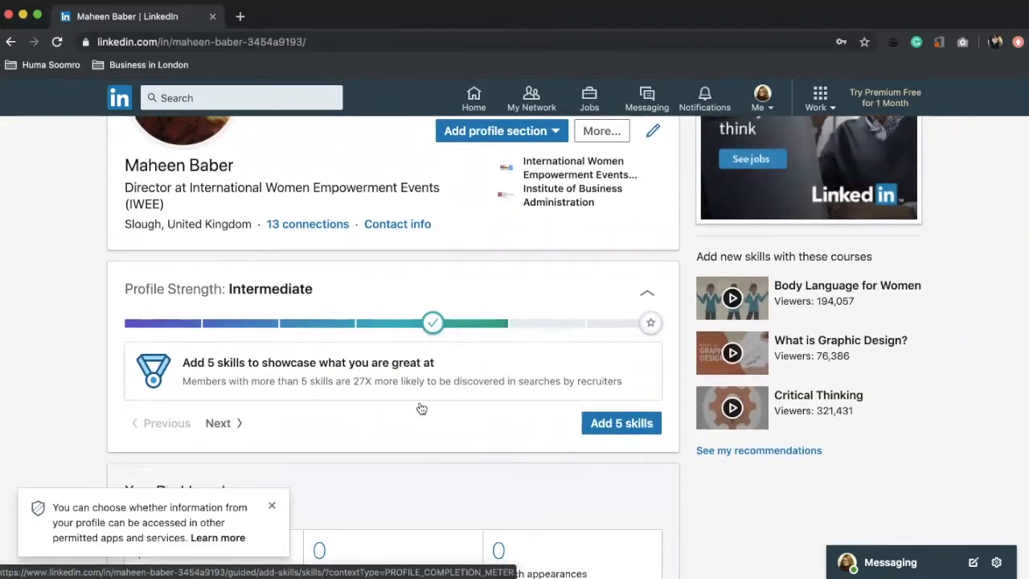
pyautogui.click(599, 421)
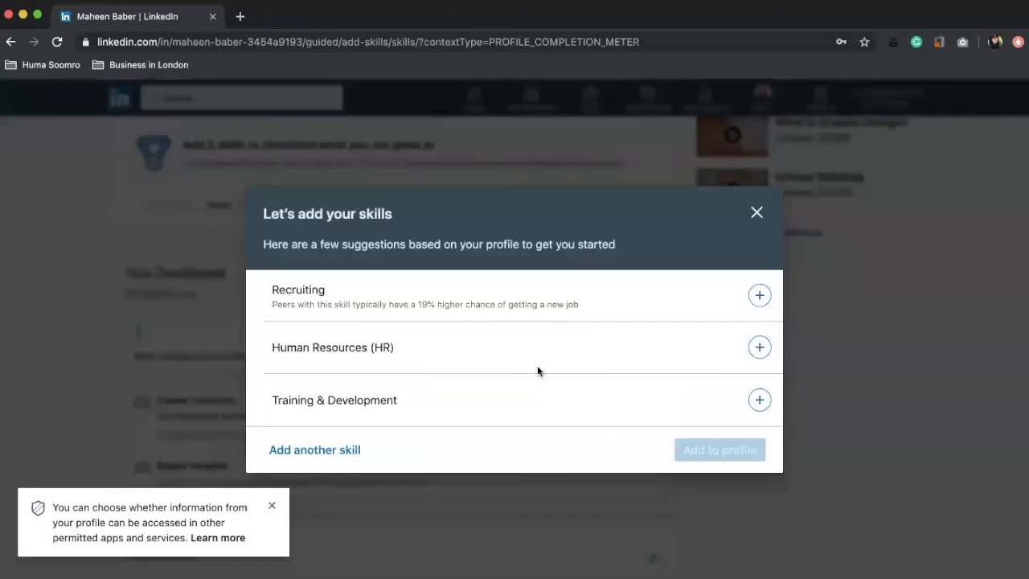
pyautogui.click(759, 347)
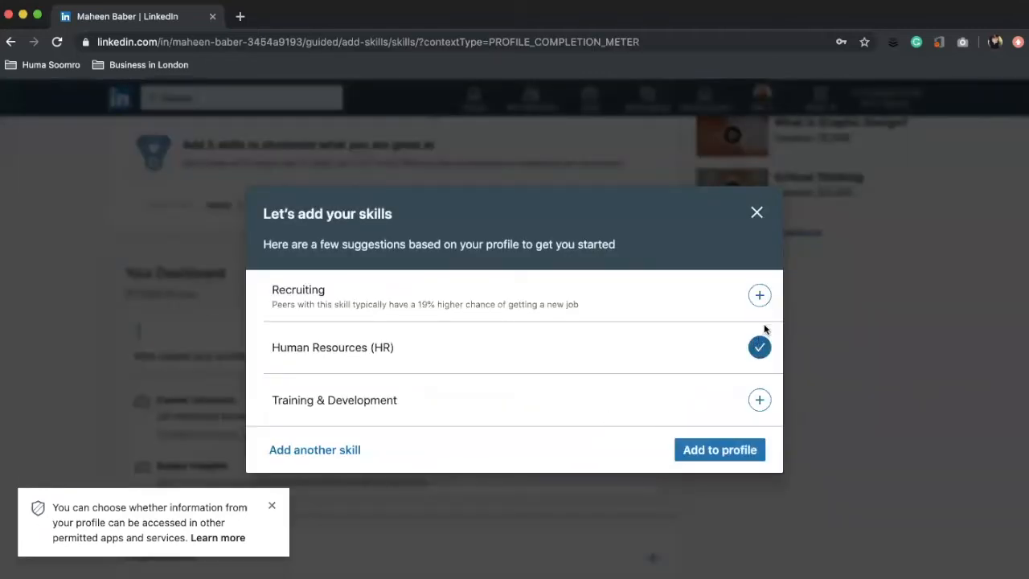
pyautogui.click(758, 298)
pyautogui.click(761, 401)
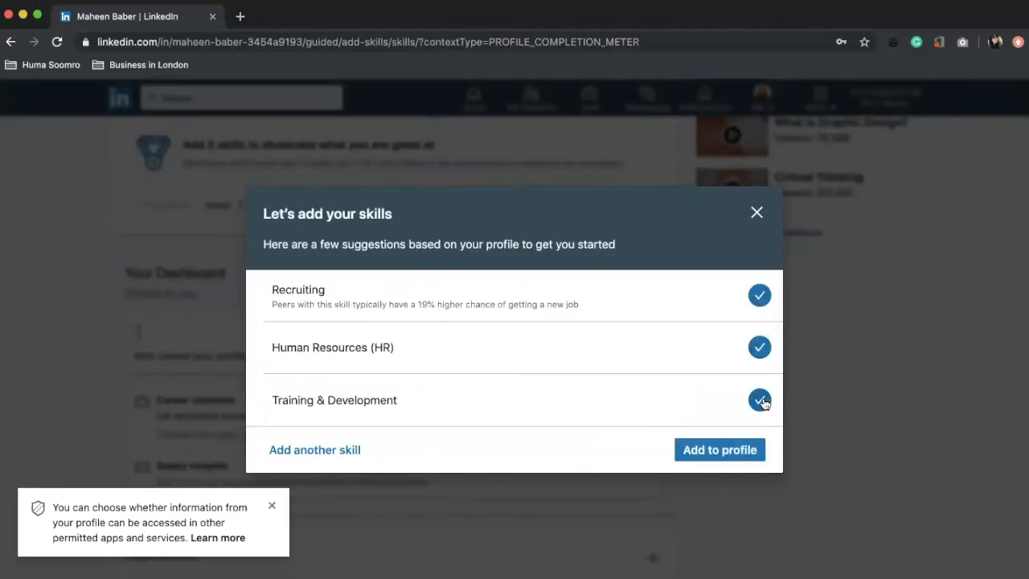
# Step: Add the custom skills Social Media Marketing and Customer Engagement
pyautogui.click(356, 449)
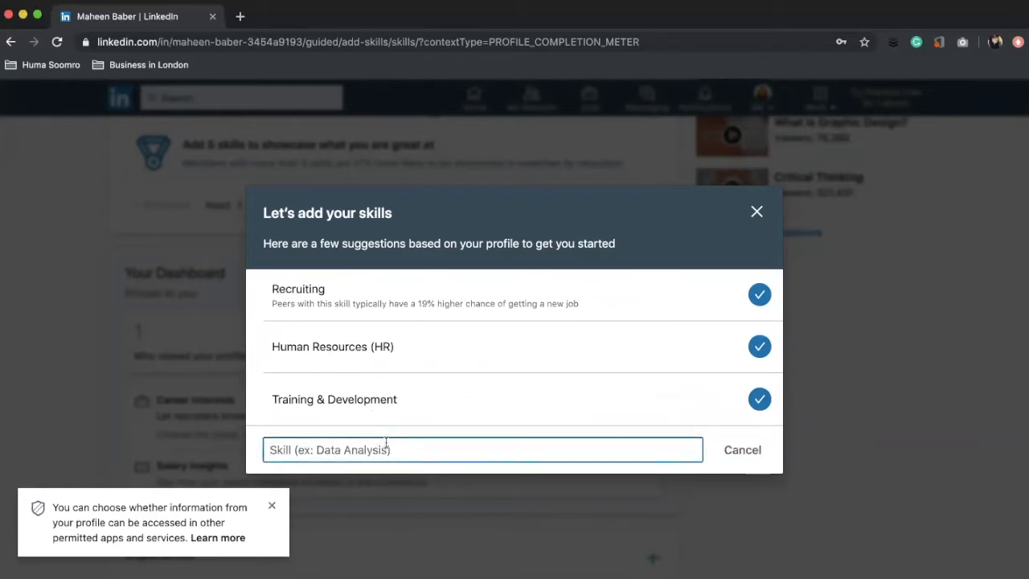
pyautogui.write('ial')
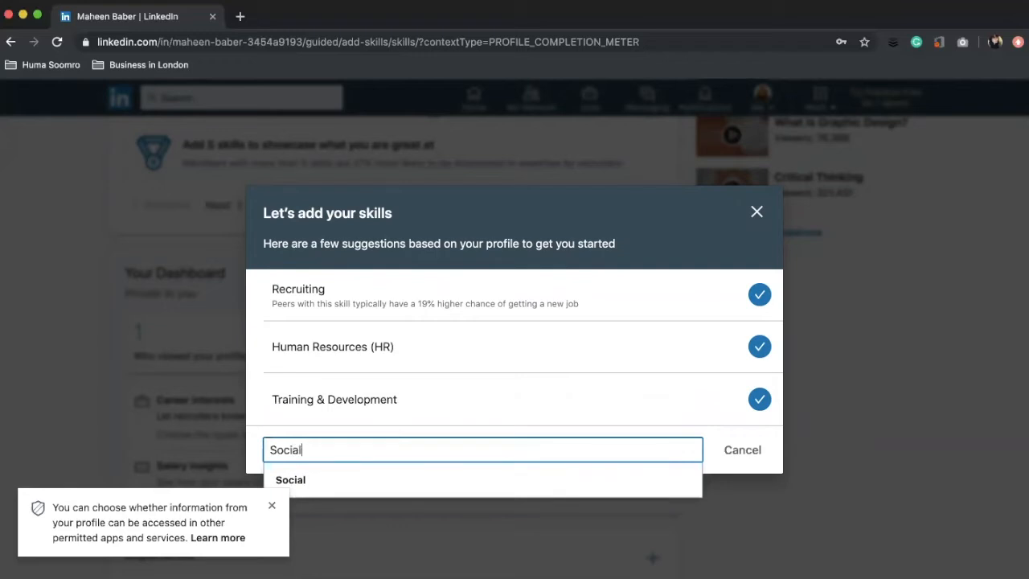
pyautogui.write(' e')
pyautogui.press('BackSpace')
pyautogui.press('BackSpace')
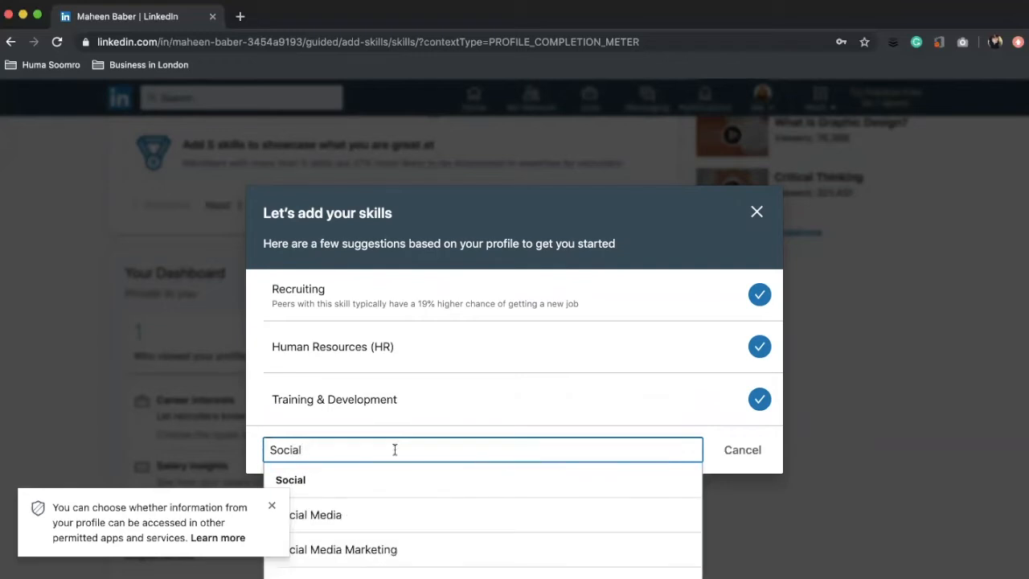
pyautogui.click(411, 548)
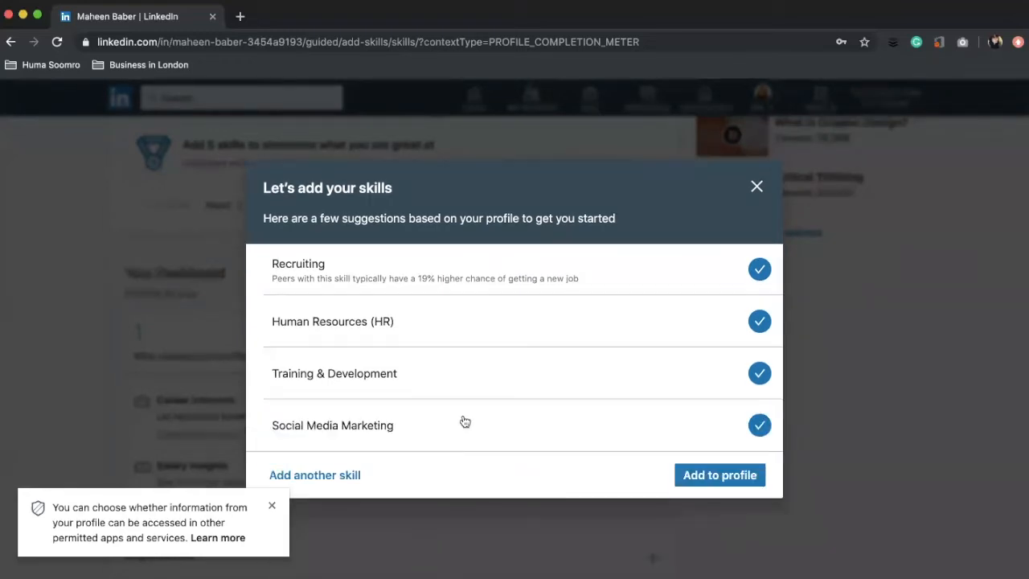
pyautogui.click(354, 475)
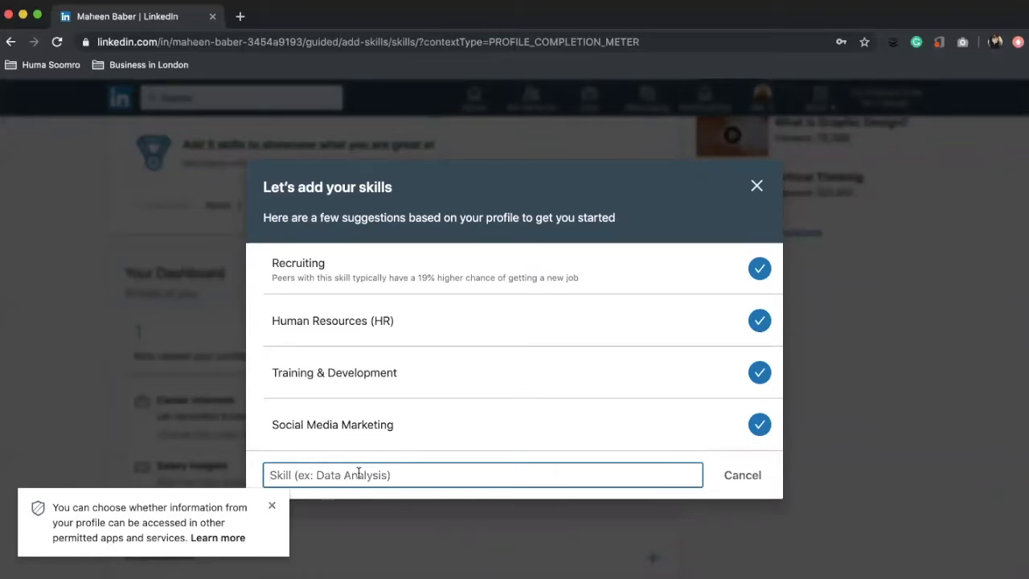
pyautogui.write('Customer')
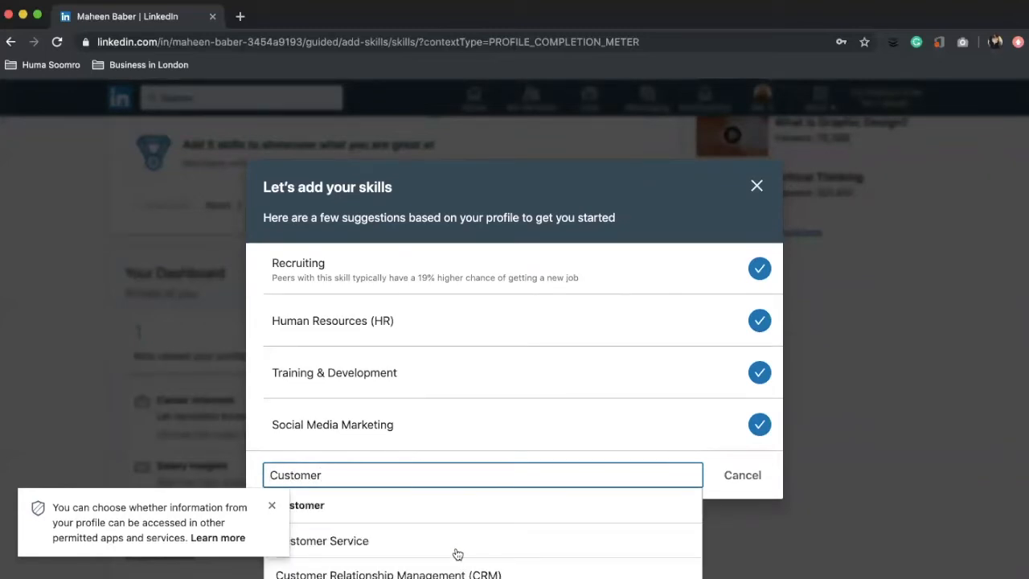
pyautogui.scroll(-1, 453, 562)
pyautogui.scroll(-3, 453, 561)
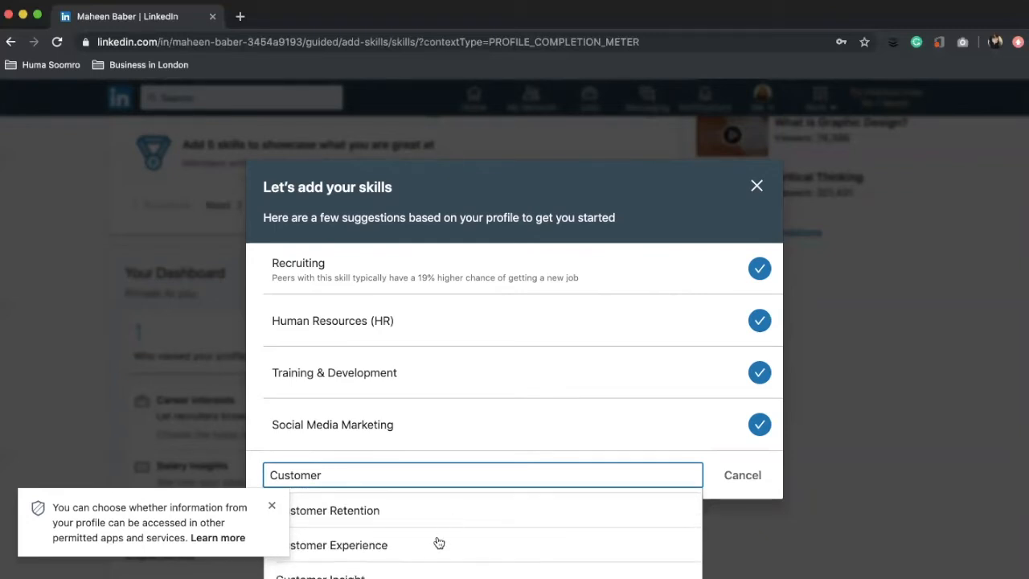
pyautogui.scroll(-1, 435, 543)
pyautogui.scroll(-3, 434, 548)
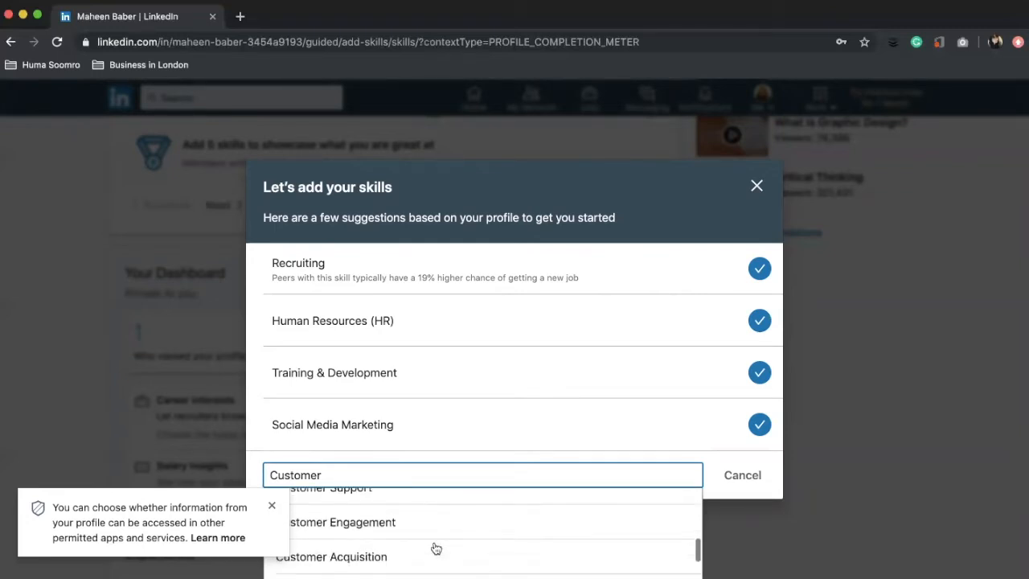
pyautogui.click(425, 517)
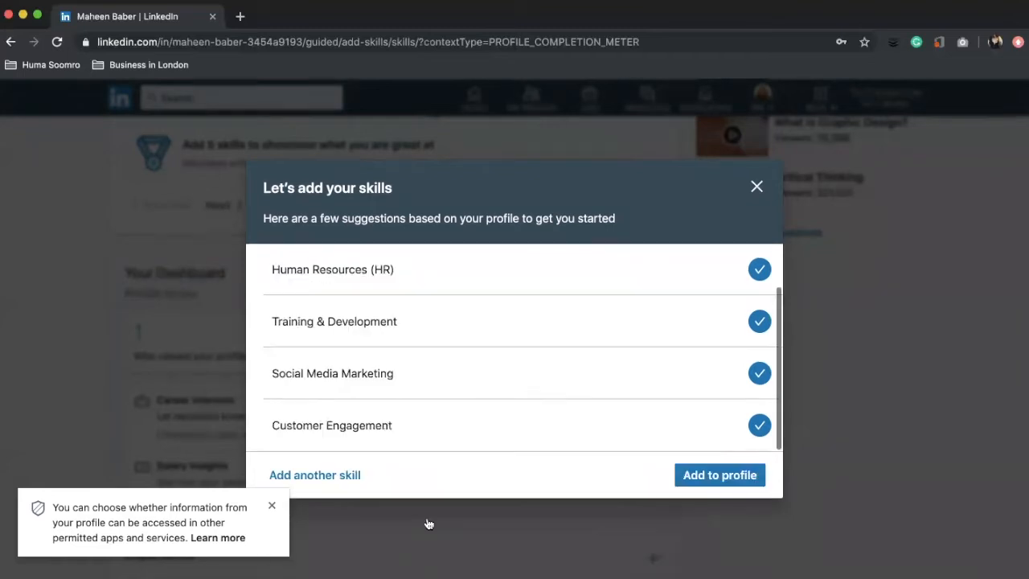
# Step: Add Employee Engagement and save all the chosen skills to the profile
pyautogui.click(342, 474)
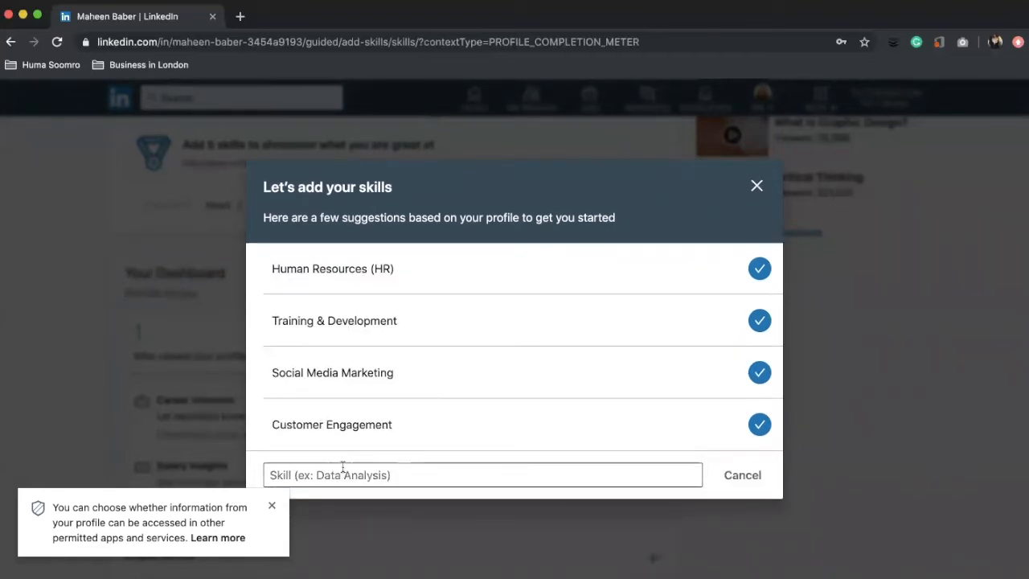
pyautogui.click(343, 474)
pyautogui.write('E')
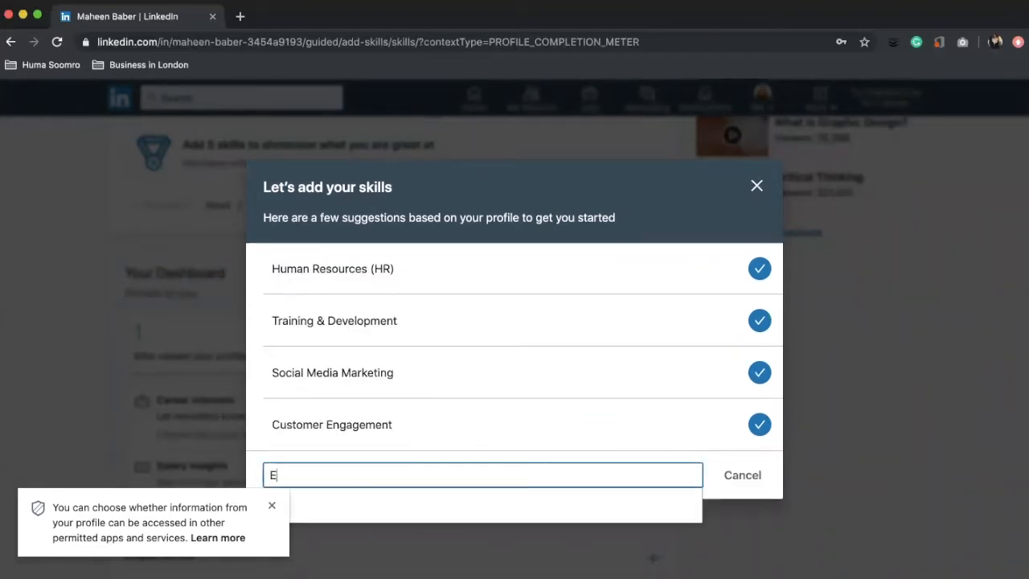
pyautogui.write('mployee Engagement')
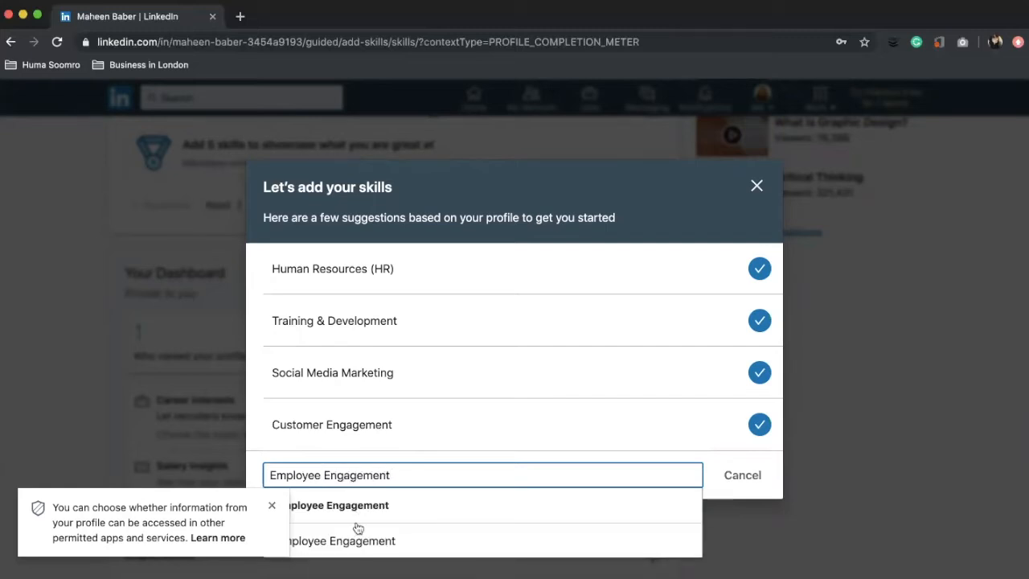
pyautogui.click(358, 532)
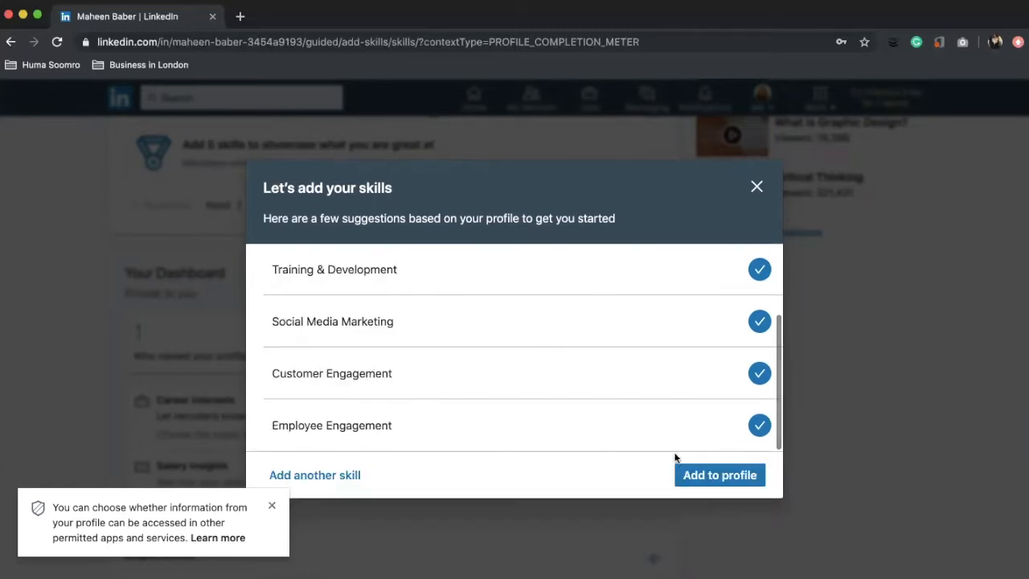
pyautogui.scroll(3, 707, 405)
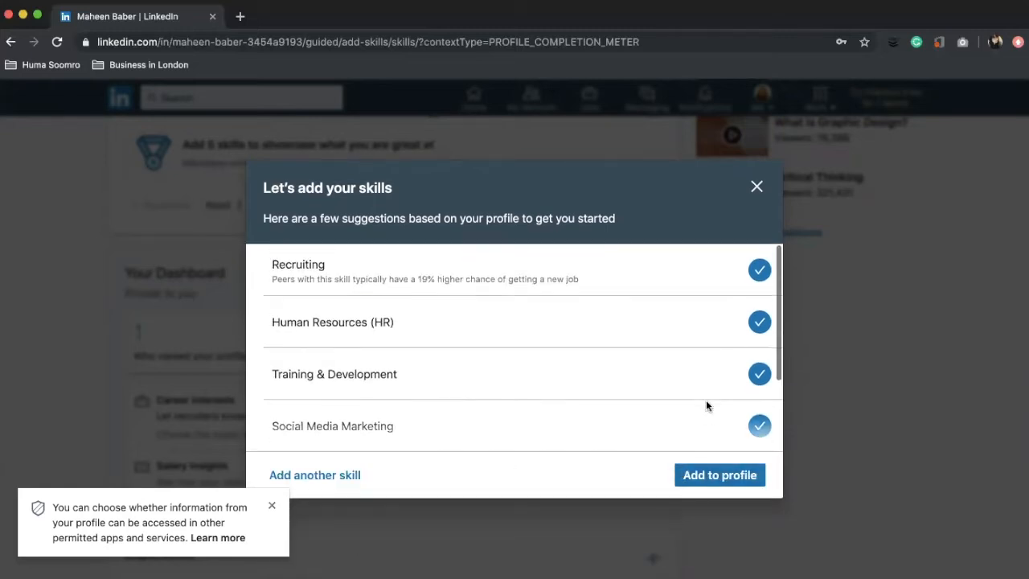
pyautogui.scroll(-3, 707, 405)
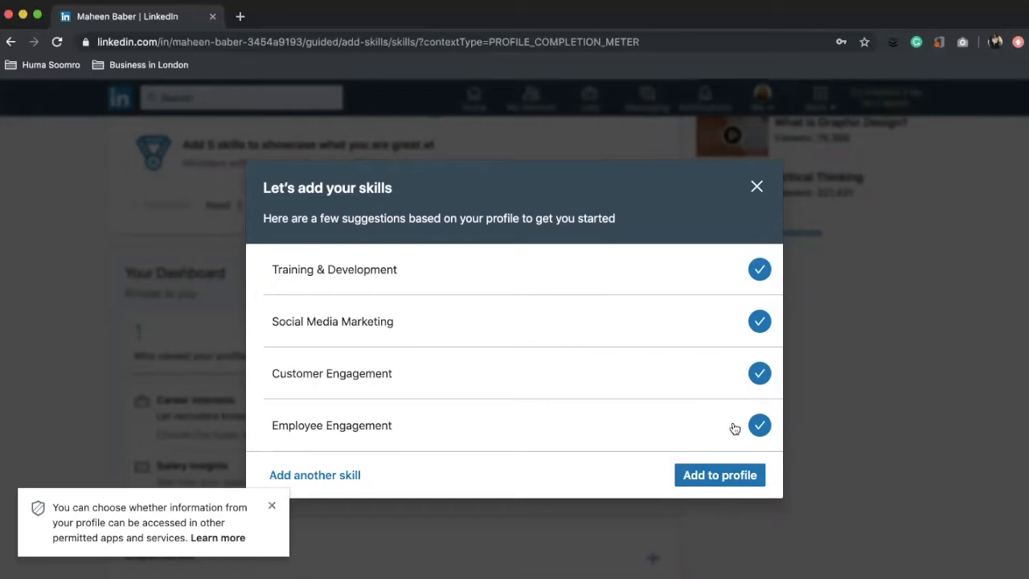
pyautogui.click(726, 482)
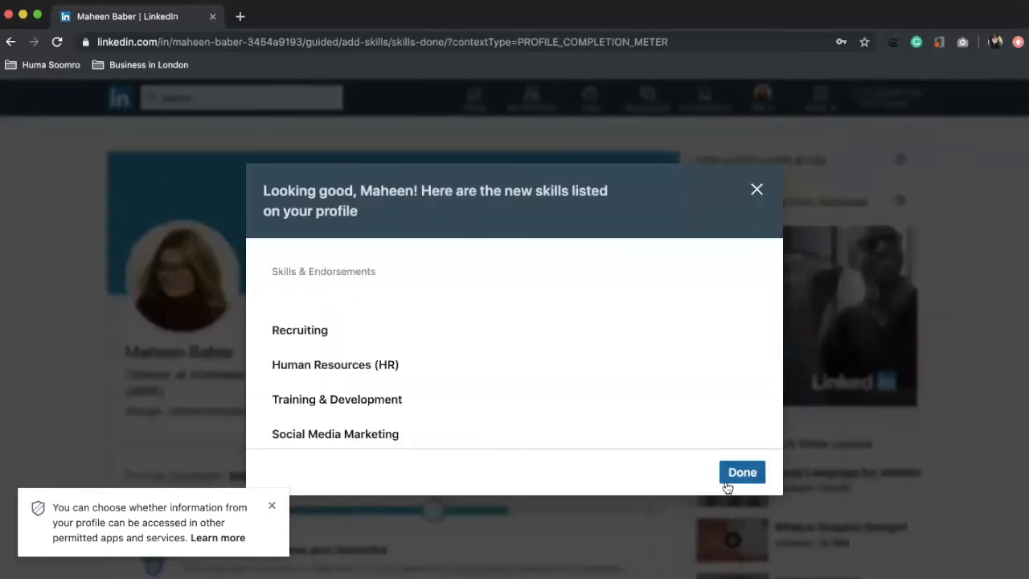
# Step: Close the skills confirmation and dismiss the profile data privacy notice
pyautogui.click(740, 474)
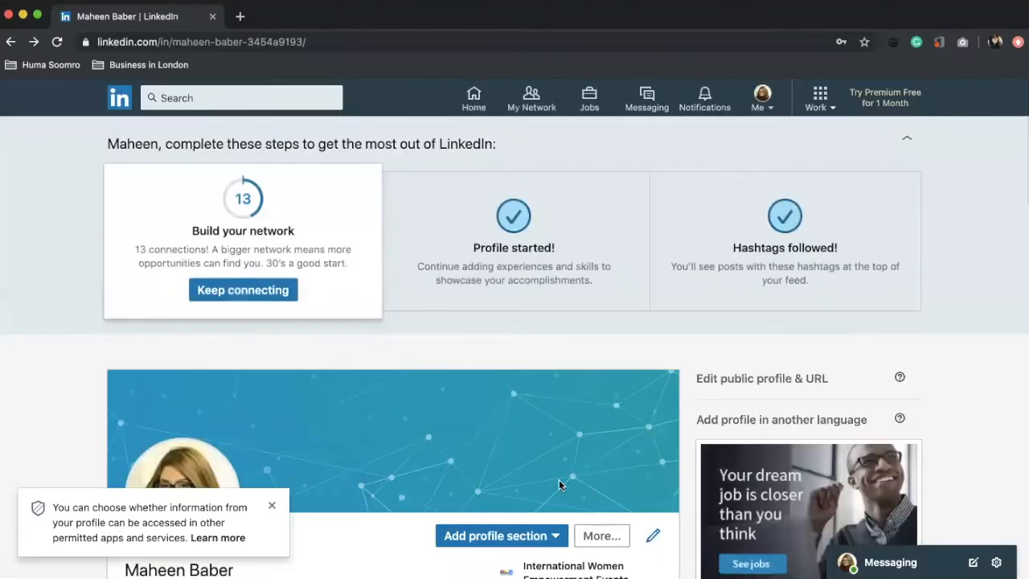
pyautogui.scroll(-3, 560, 486)
pyautogui.scroll(6, 560, 485)
pyautogui.scroll(3, 560, 485)
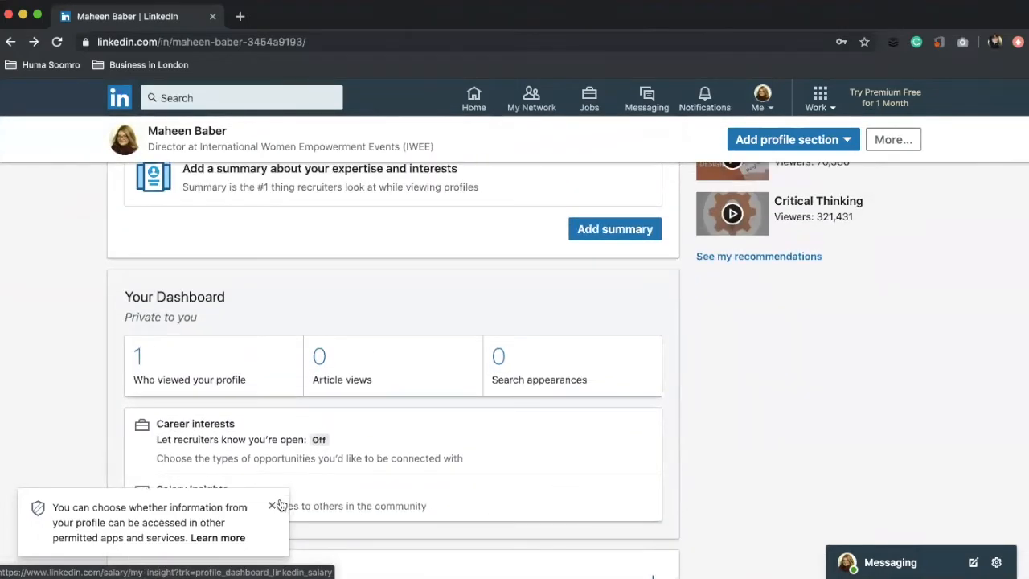
pyautogui.click(272, 504)
pyautogui.scroll(2, 372, 455)
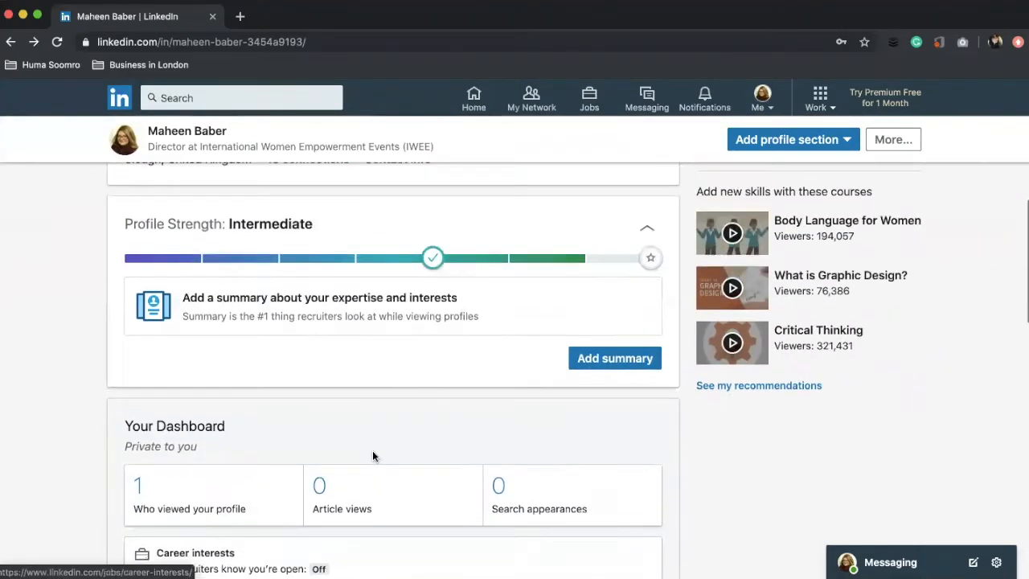
pyautogui.scroll(2, 372, 456)
pyautogui.scroll(1, 393, 413)
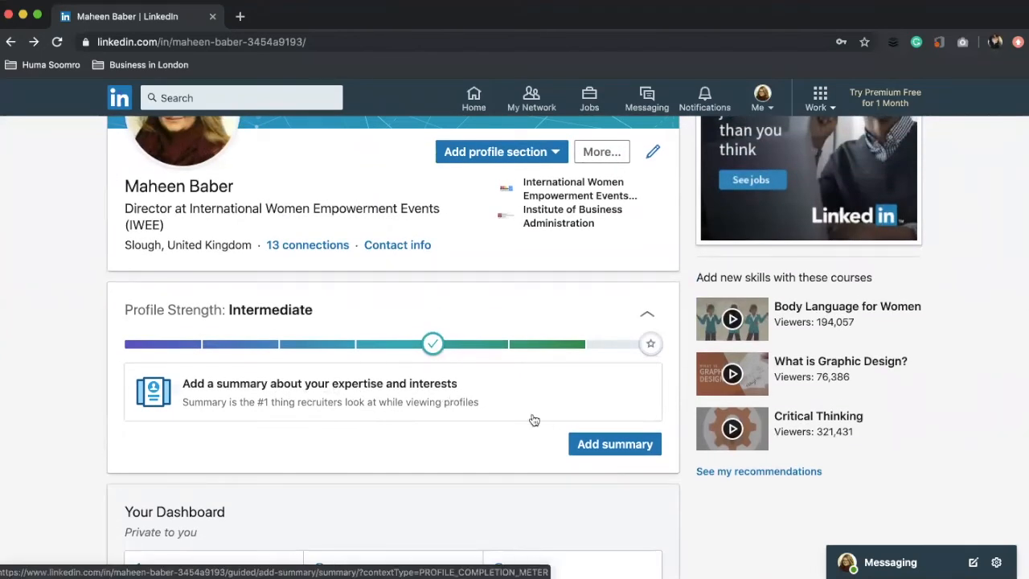
# Step: Add the summary 'I am a HR Superhero!' to the profile
pyautogui.click(639, 452)
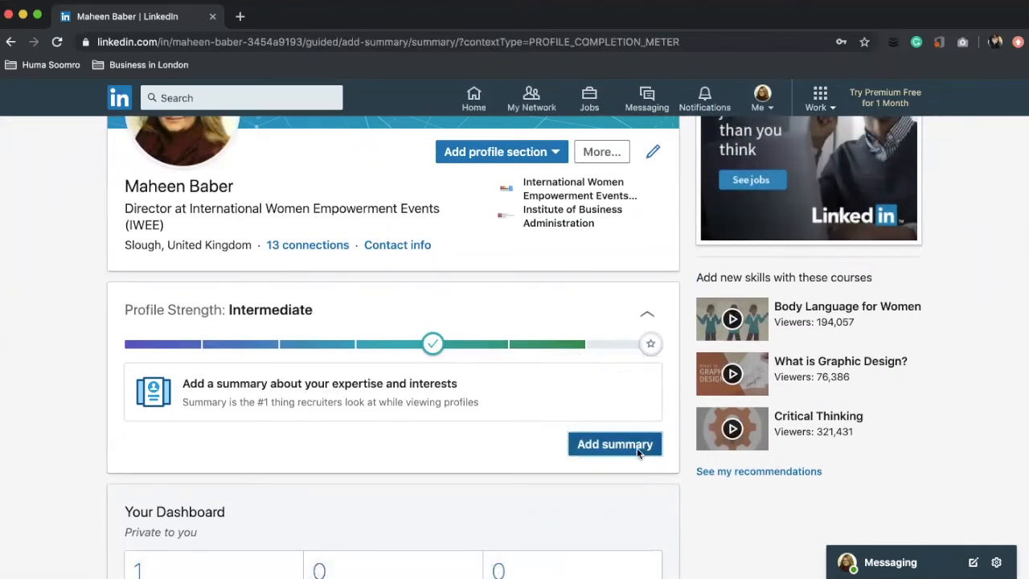
pyautogui.click(613, 366)
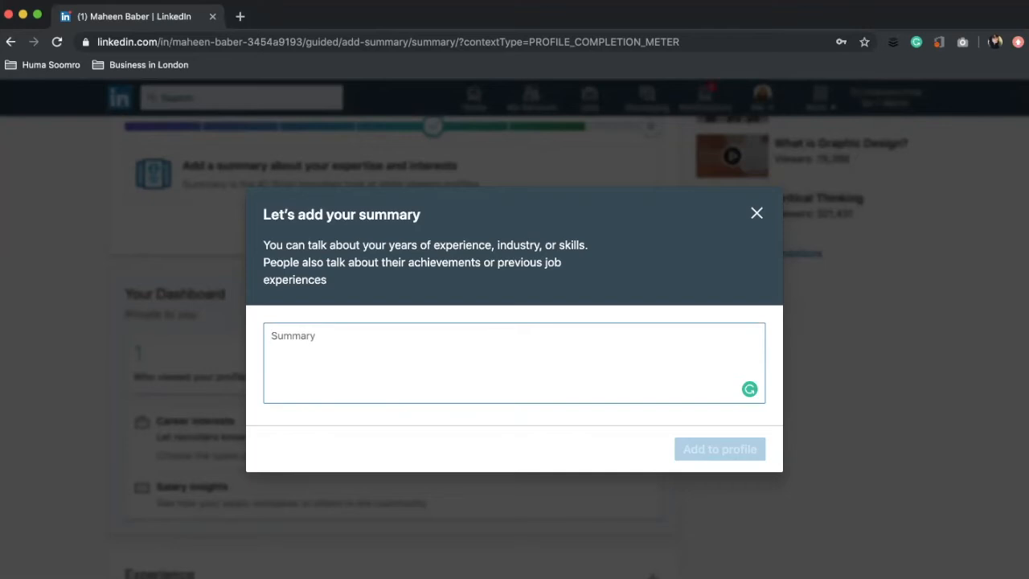
pyautogui.write('I am a HR')
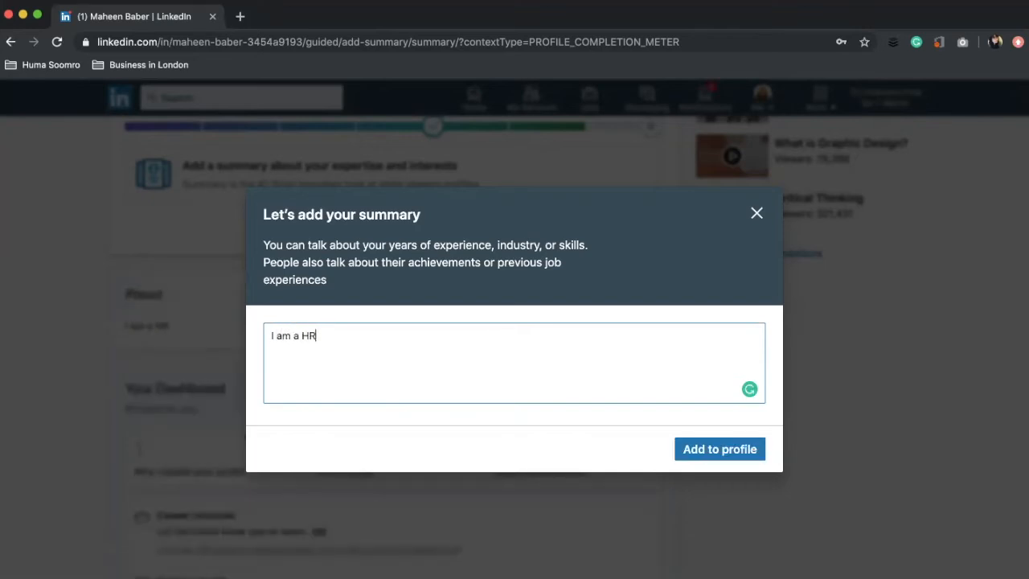
pyautogui.write(' Superhero!')
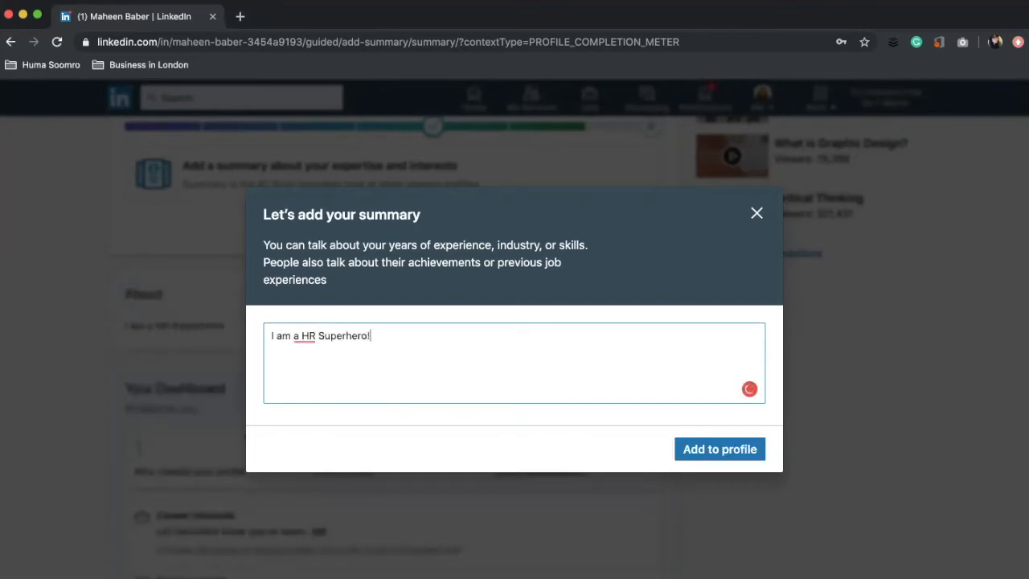
pyautogui.click(715, 450)
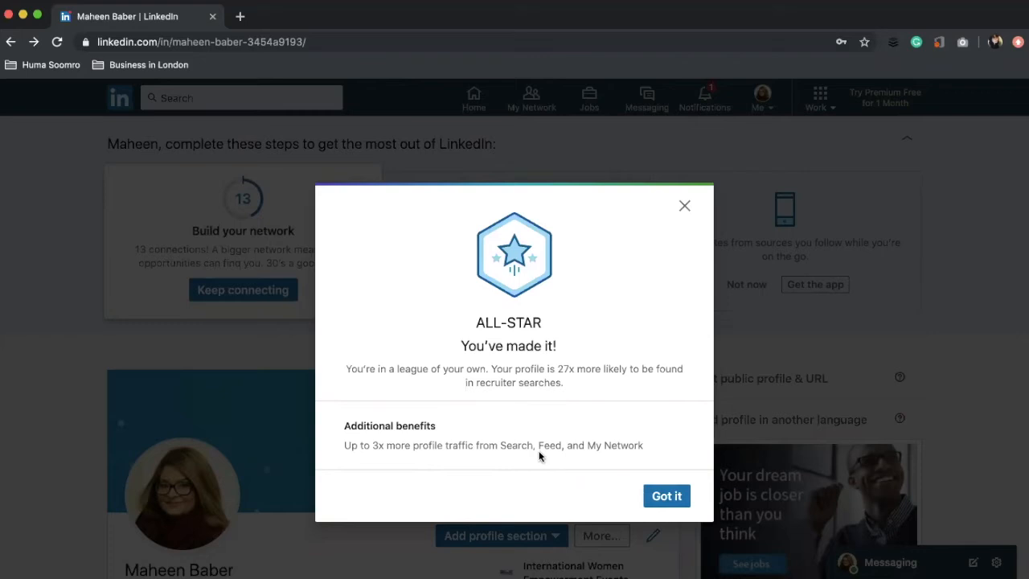
# Step: Dismiss the All-Star 'You've made it!' message with Got it
pyautogui.click(660, 497)
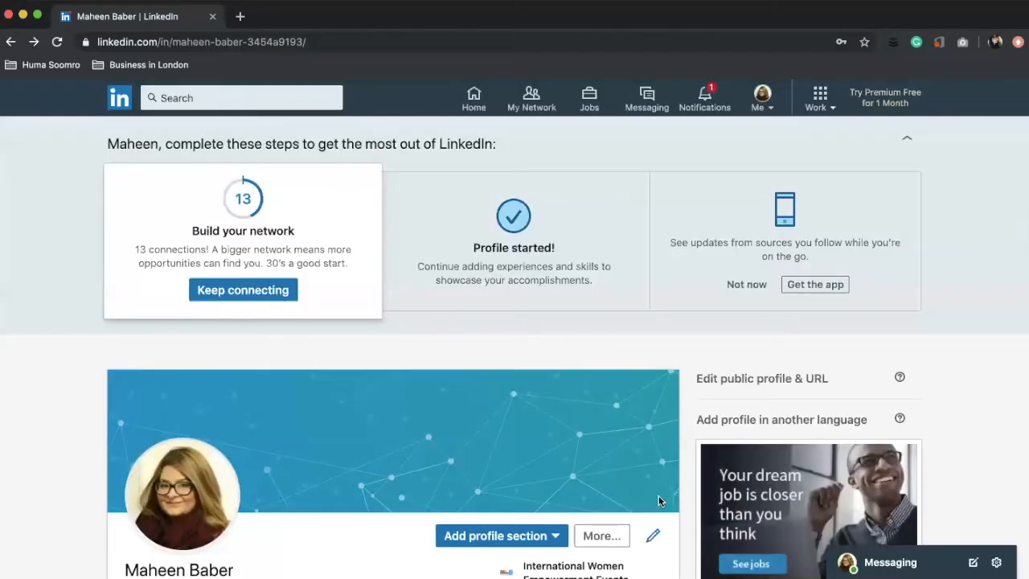
# Step: Scroll down the profile past the About summary to the Experience section with the IWEE Director role
pyautogui.scroll(-5, 658, 499)
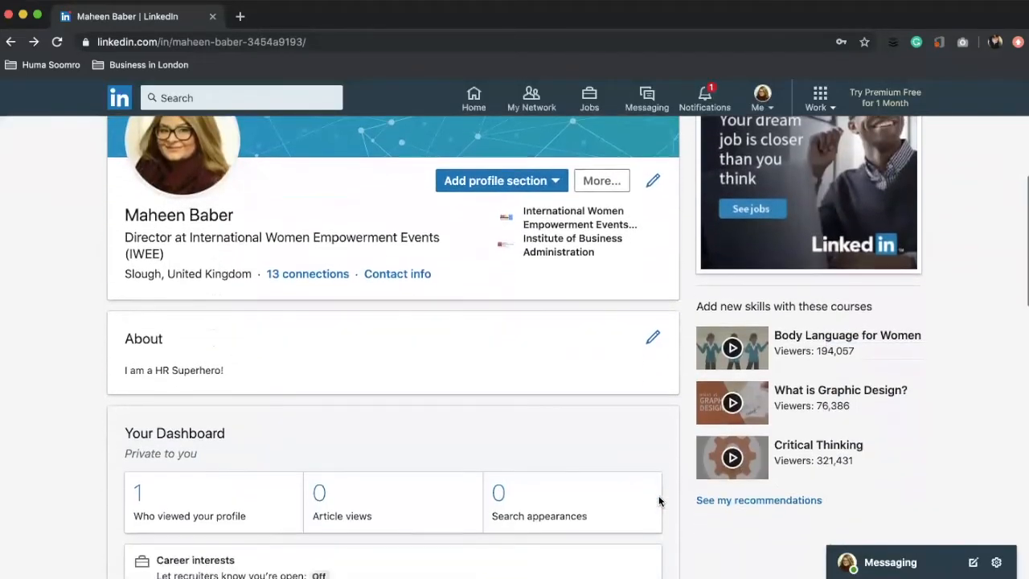
pyautogui.scroll(-5, 658, 501)
pyautogui.scroll(-4, 659, 502)
pyautogui.scroll(-3, 658, 500)
pyautogui.scroll(6, 658, 500)
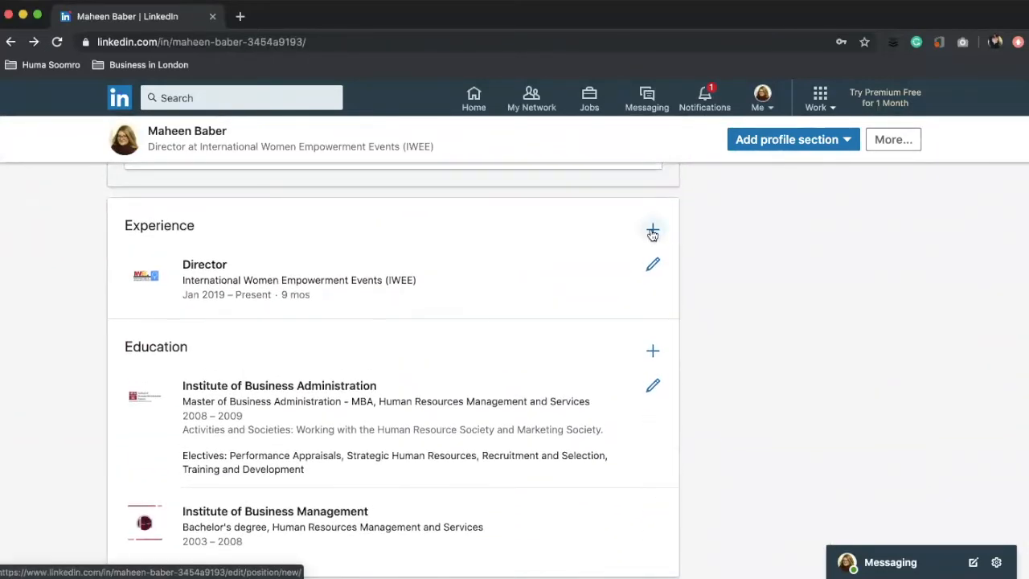
# Step: Start a new position as Managing Director at Mushawar UK Ltd, located in Windsor
pyautogui.click(652, 232)
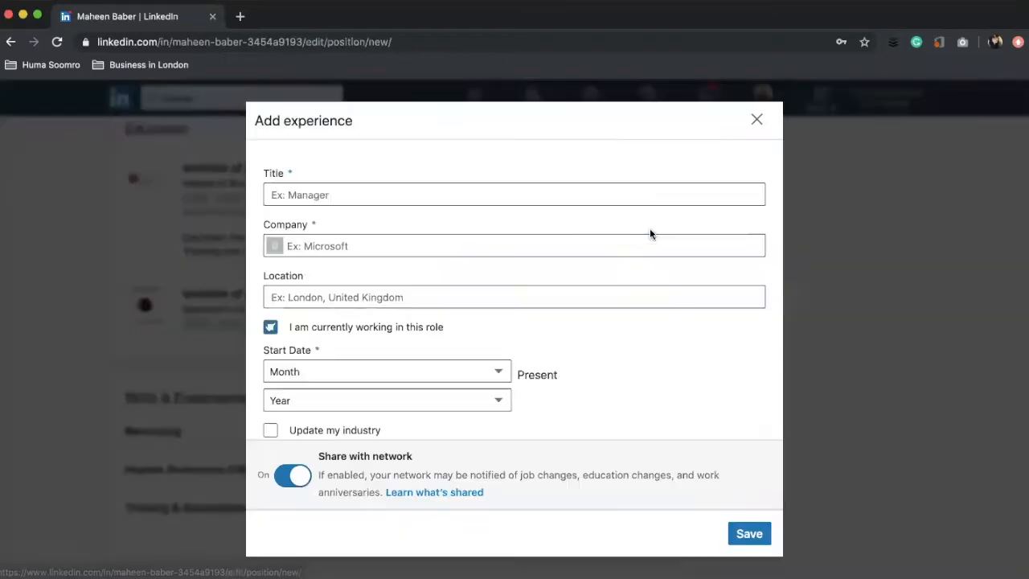
pyautogui.click(565, 199)
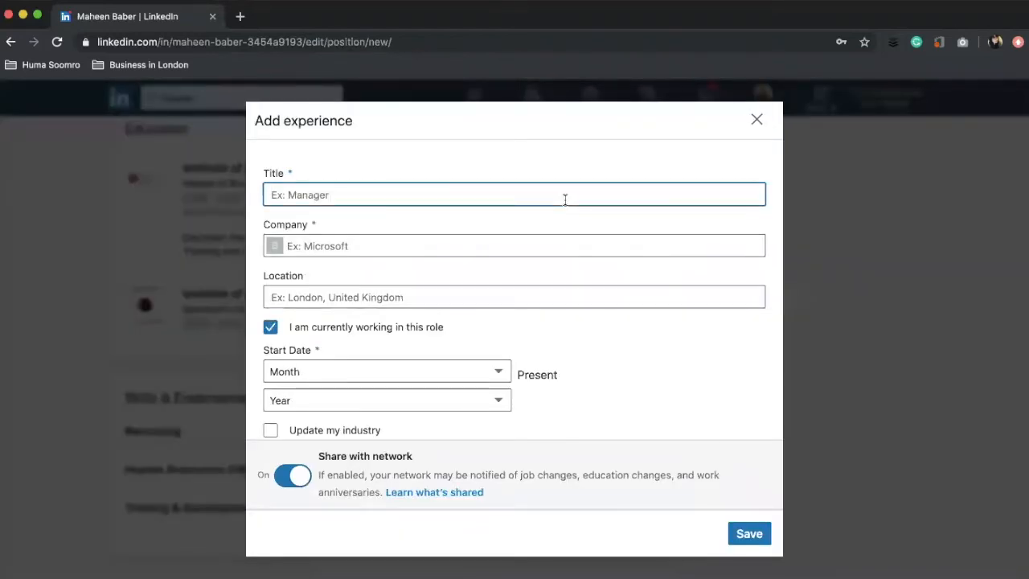
pyautogui.write('Managing D')
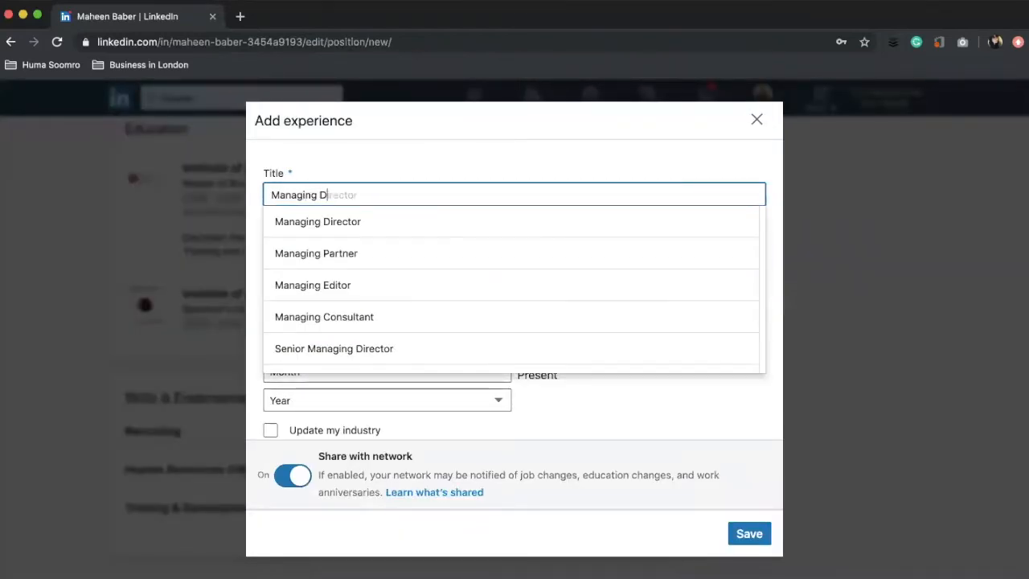
pyautogui.write('irec')
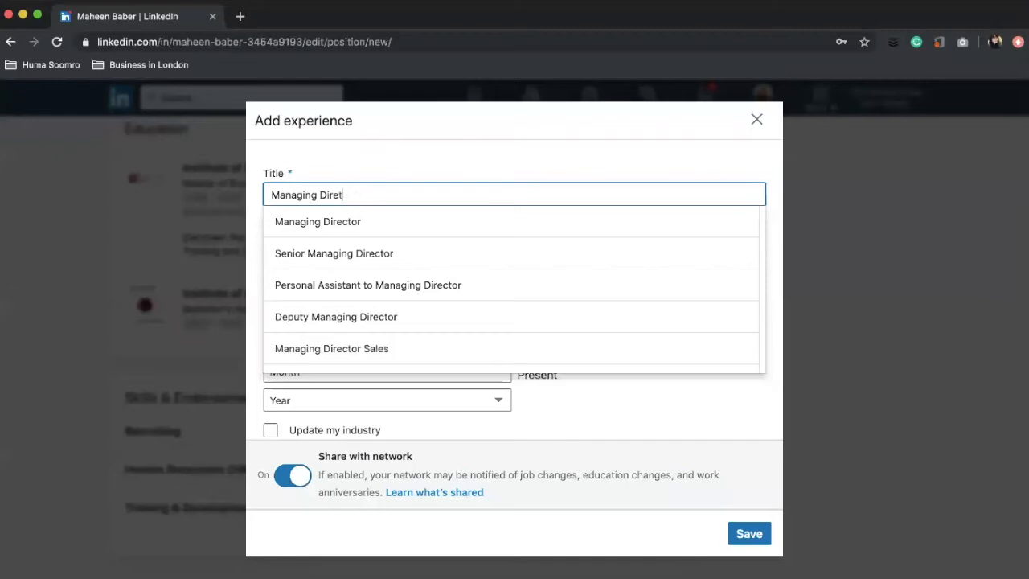
pyautogui.click(557, 223)
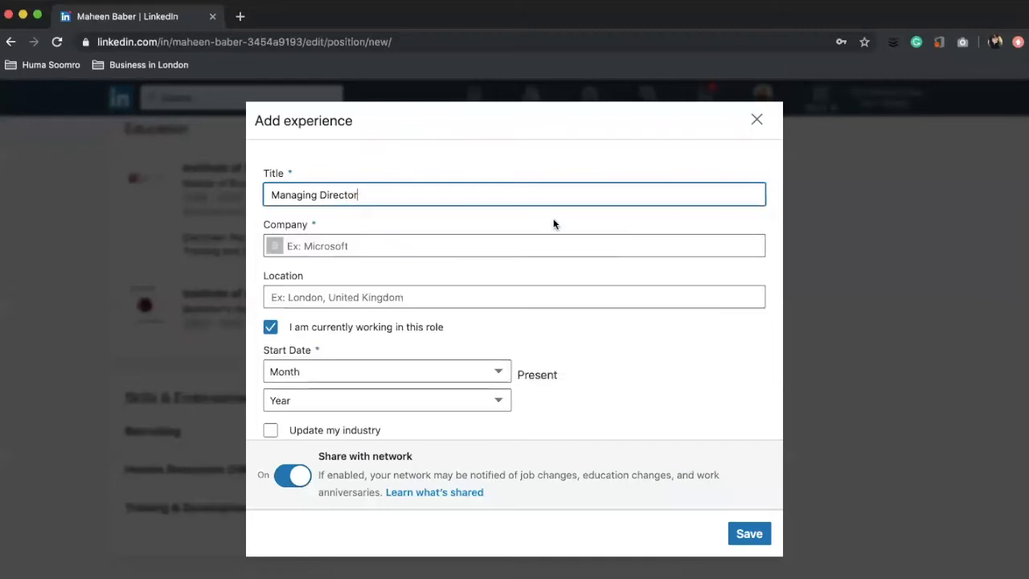
pyautogui.click(538, 249)
pyautogui.write('Mushawar')
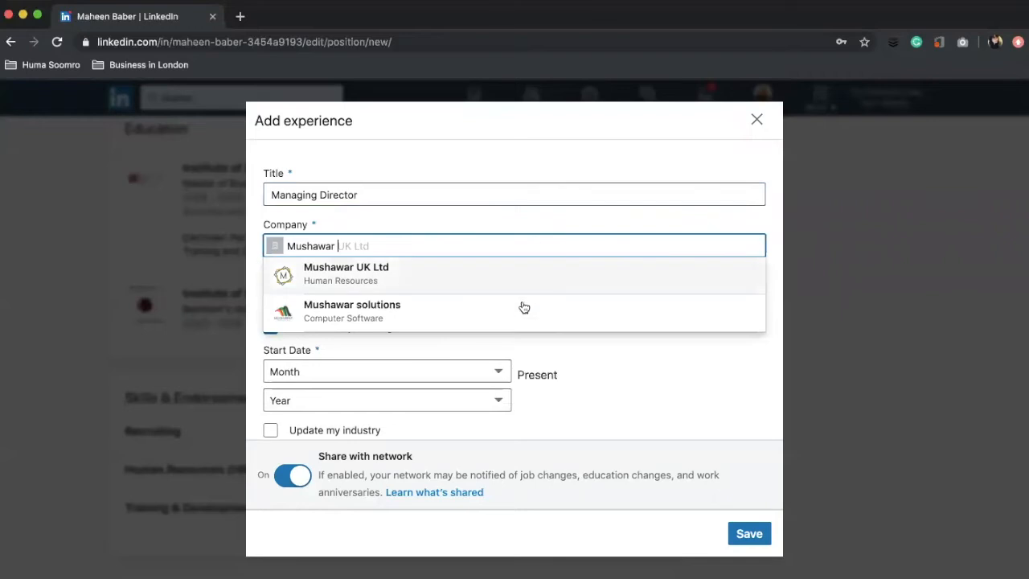
pyautogui.click(521, 288)
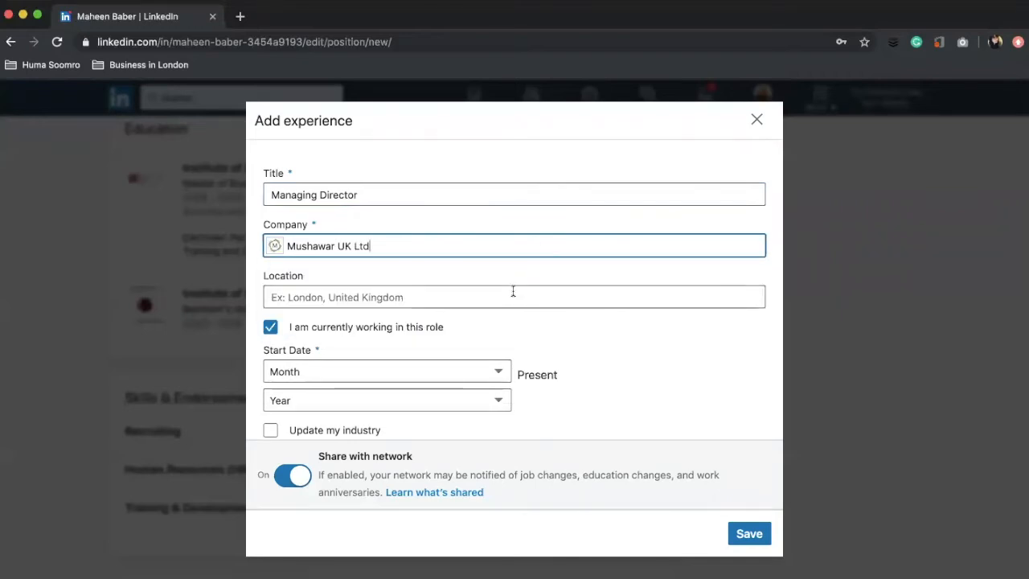
pyautogui.click(513, 293)
pyautogui.write('Wi')
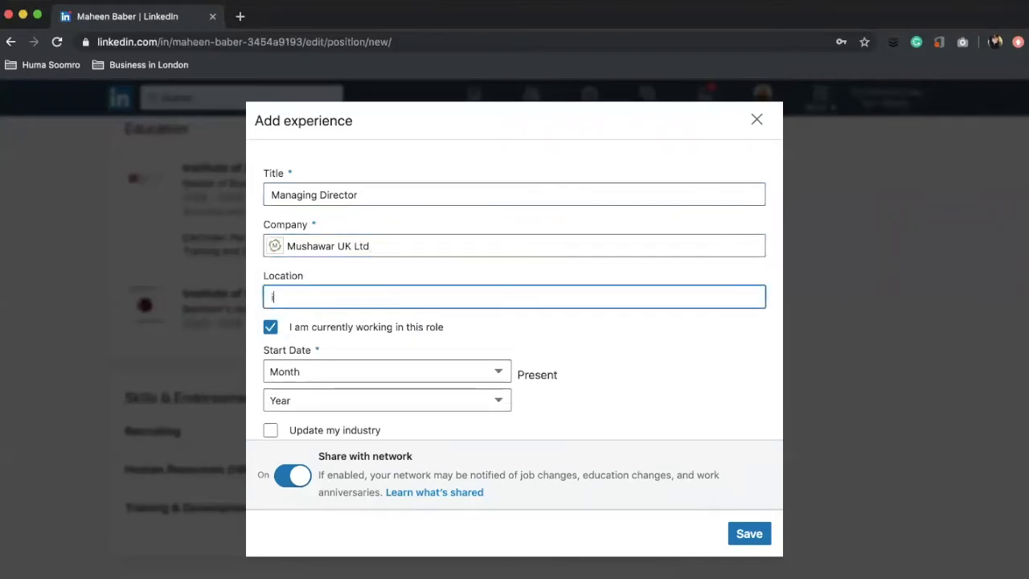
pyautogui.write('ndsor, UK')
# Step: Set the start date to March 2017, leave the headline unchanged, and save the position
pyautogui.scroll(-3, 560, 327)
pyautogui.click(490, 262)
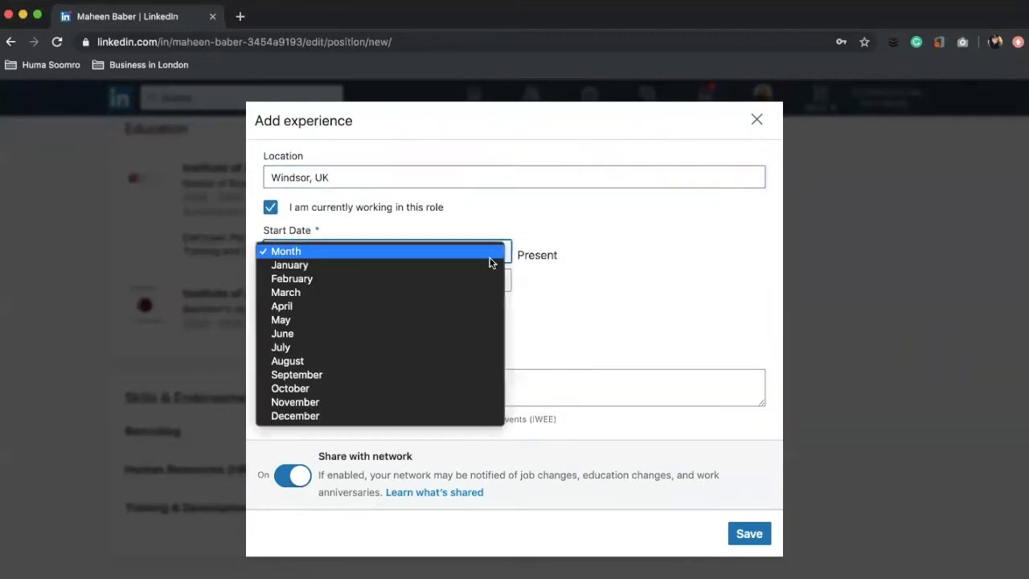
pyautogui.click(498, 278)
pyautogui.click(500, 278)
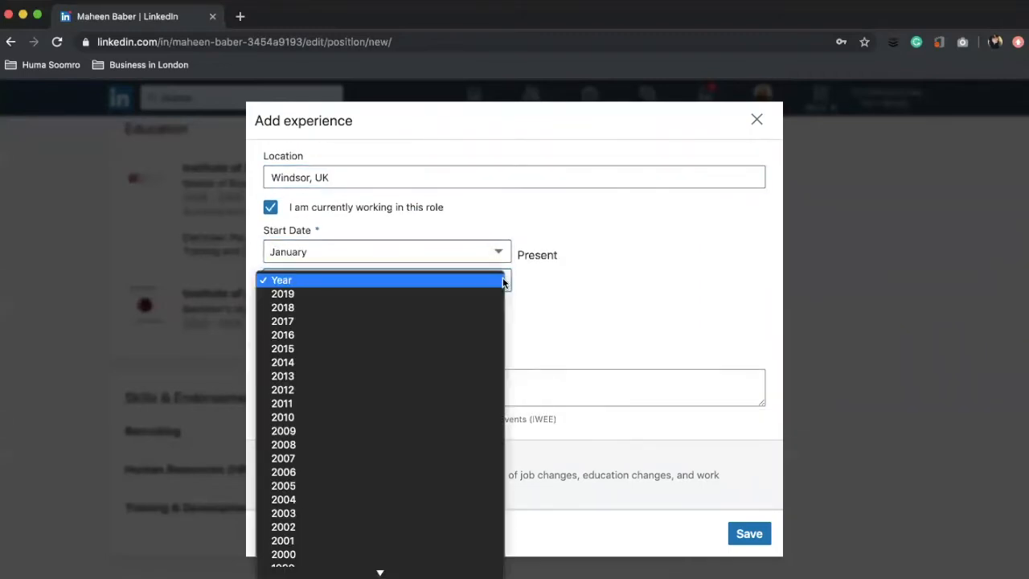
pyautogui.click(488, 319)
pyautogui.click(494, 260)
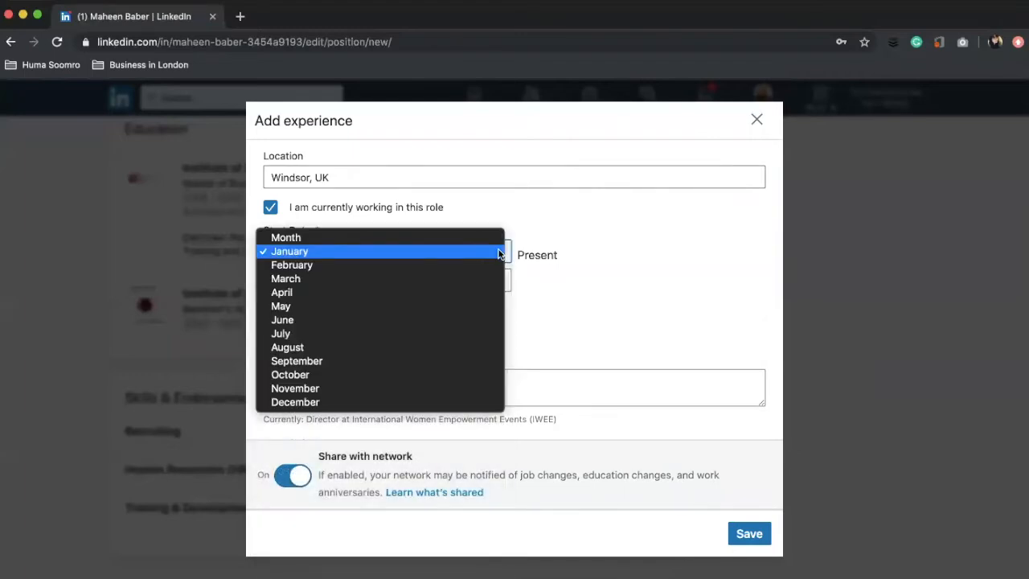
pyautogui.click(490, 279)
pyautogui.scroll(-1, 552, 310)
pyautogui.scroll(-3, 551, 309)
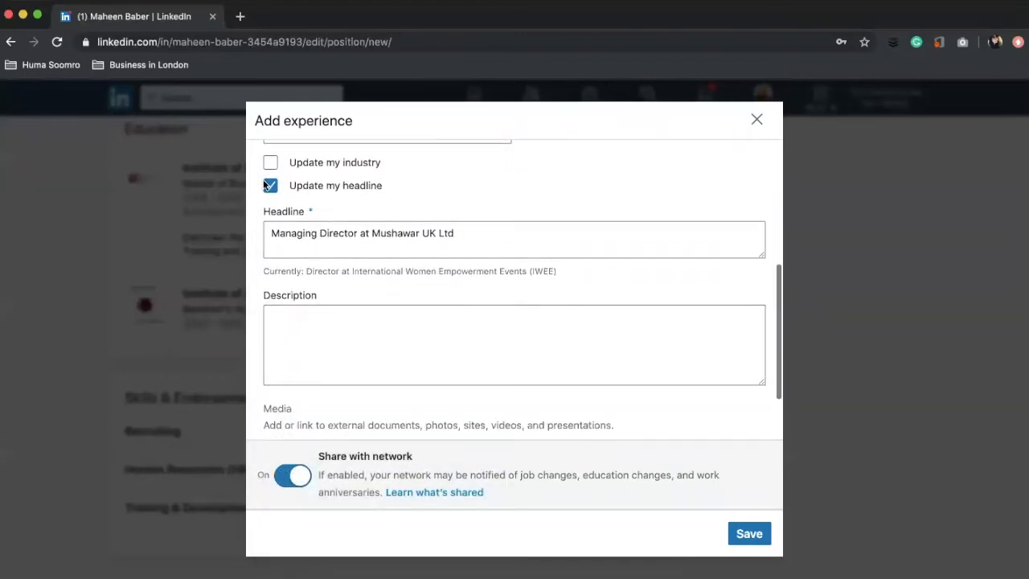
pyautogui.click(271, 185)
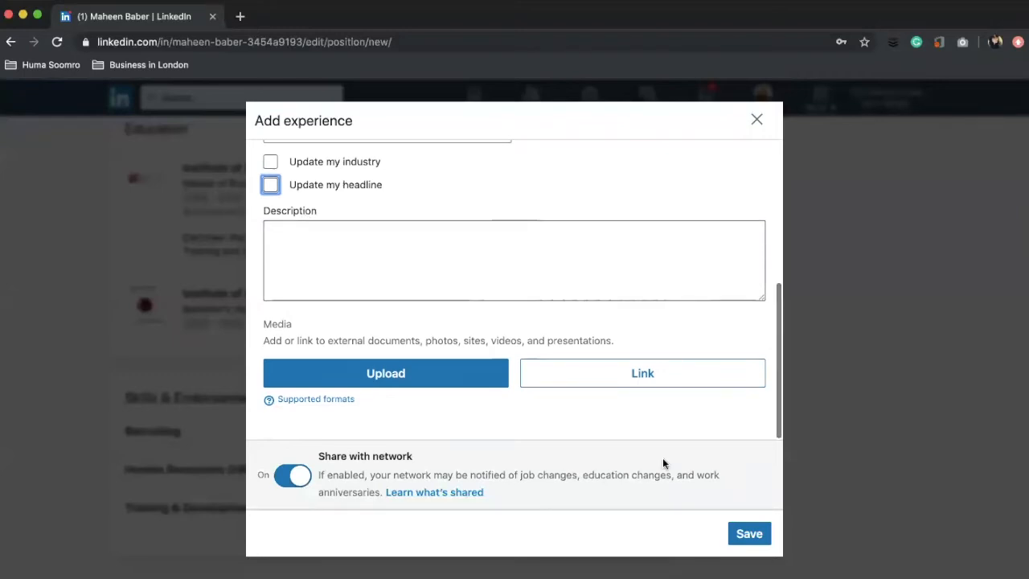
pyautogui.click(740, 537)
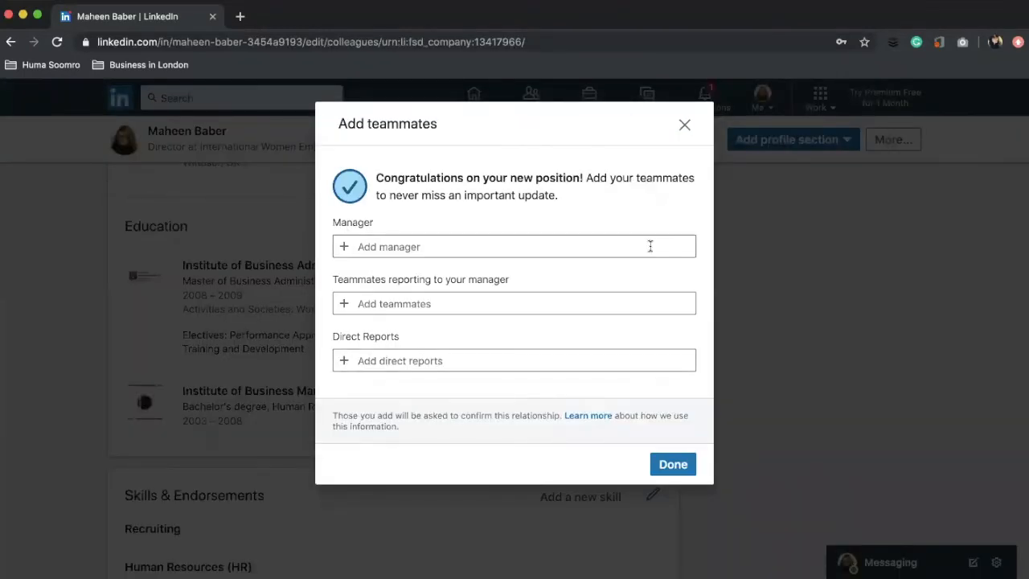
# Step: Try entering direct reports' names, clear the unmatched entries, and close the teammates prompt with none added
pyautogui.click(620, 303)
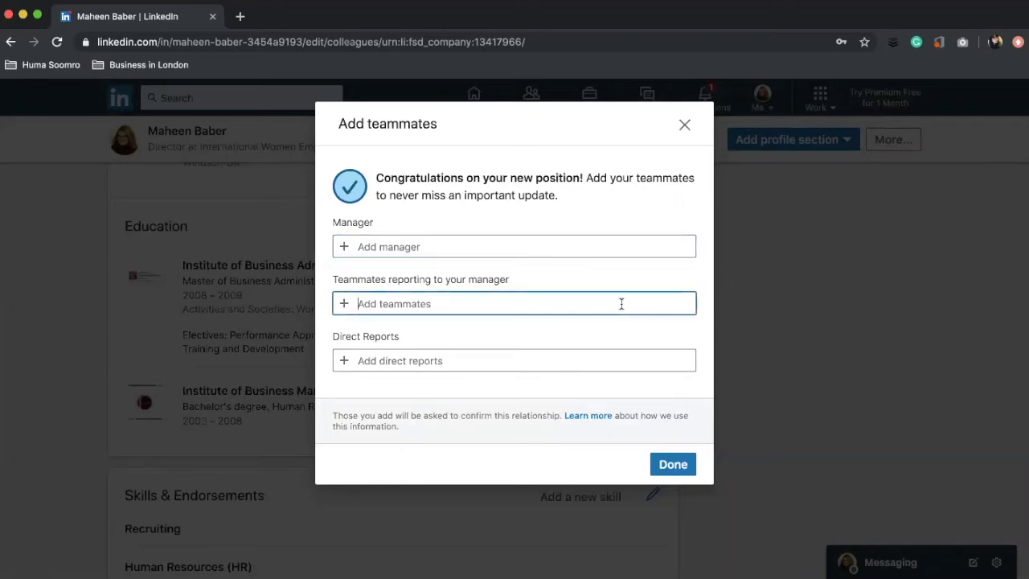
pyautogui.click(559, 367)
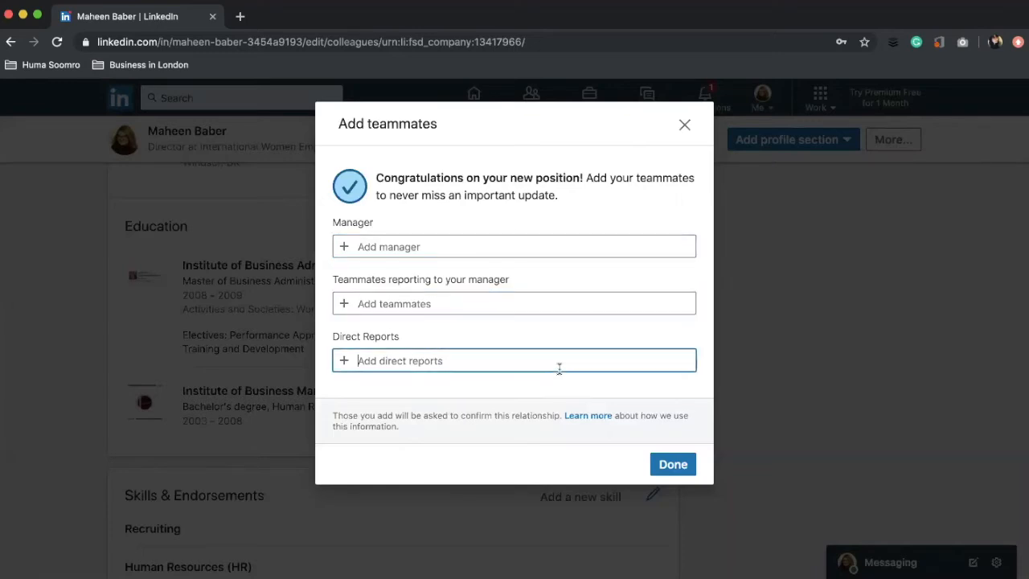
pyautogui.click(559, 308)
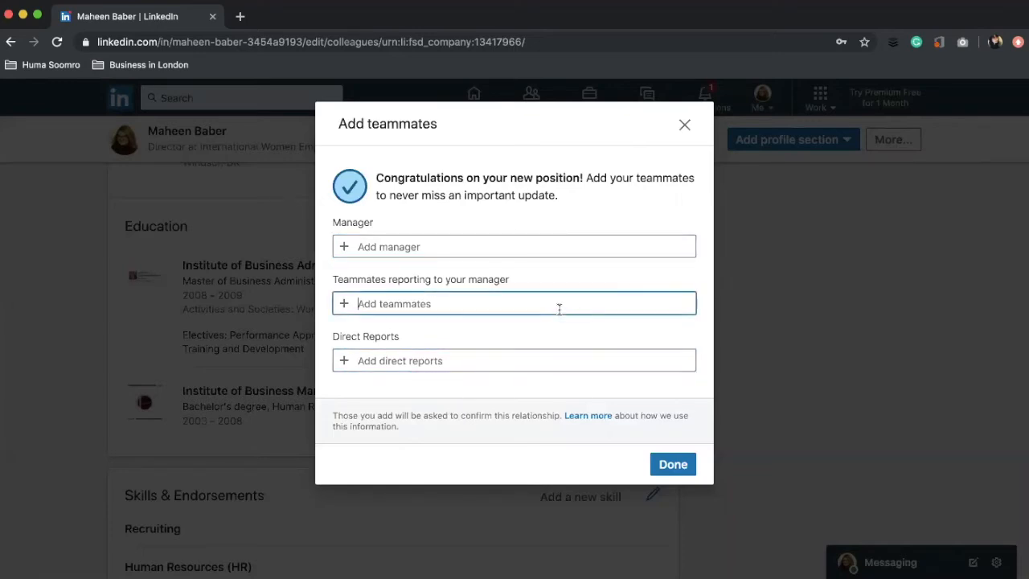
pyautogui.click(508, 363)
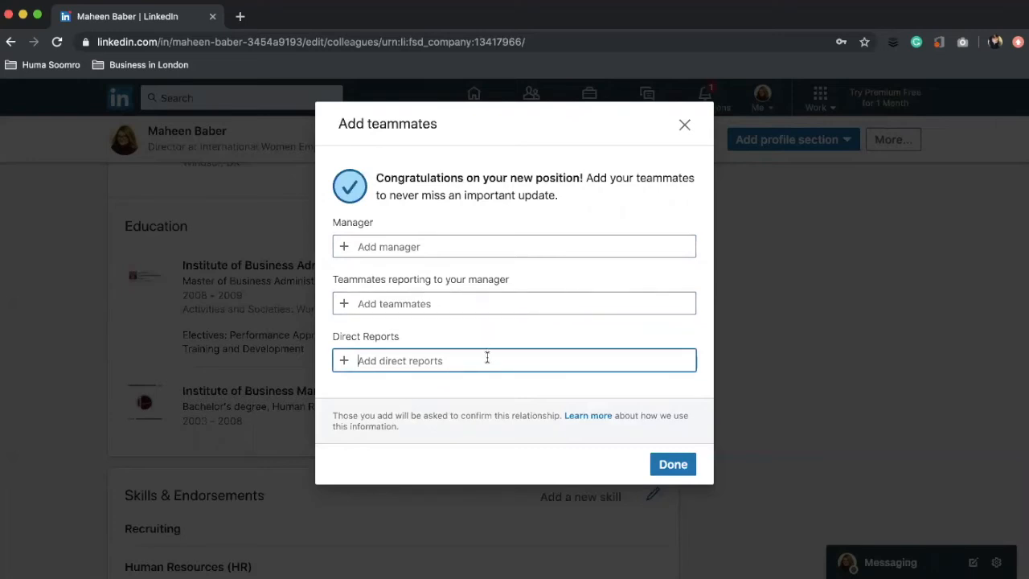
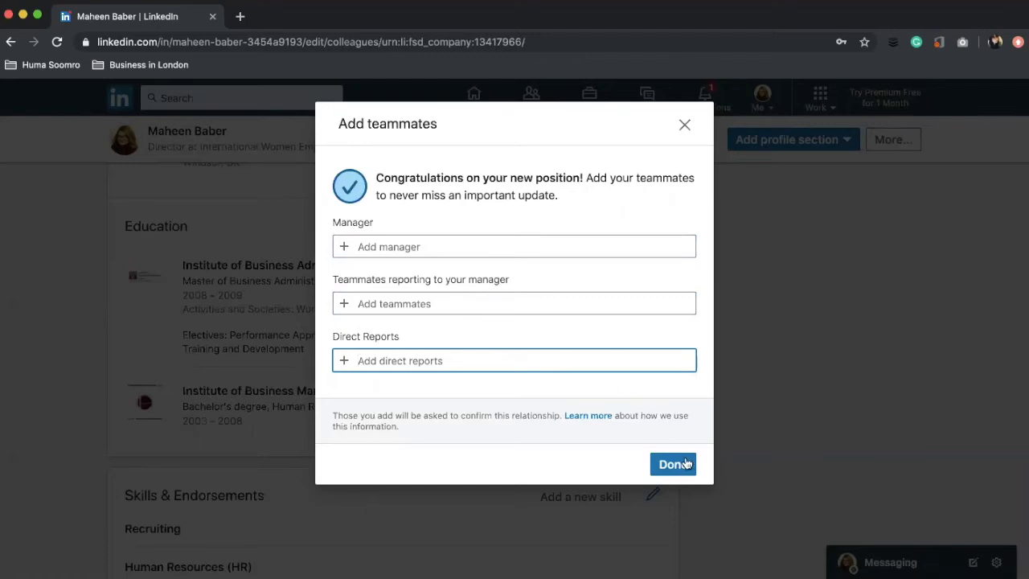
pyautogui.click(679, 463)
pyautogui.scroll(-10, 569, 427)
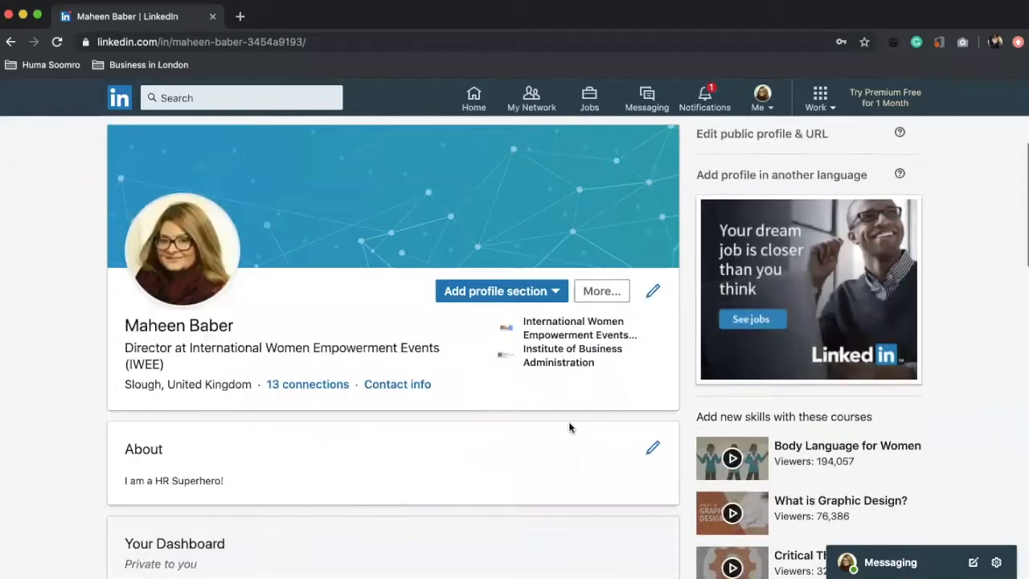
pyautogui.scroll(-7, 570, 428)
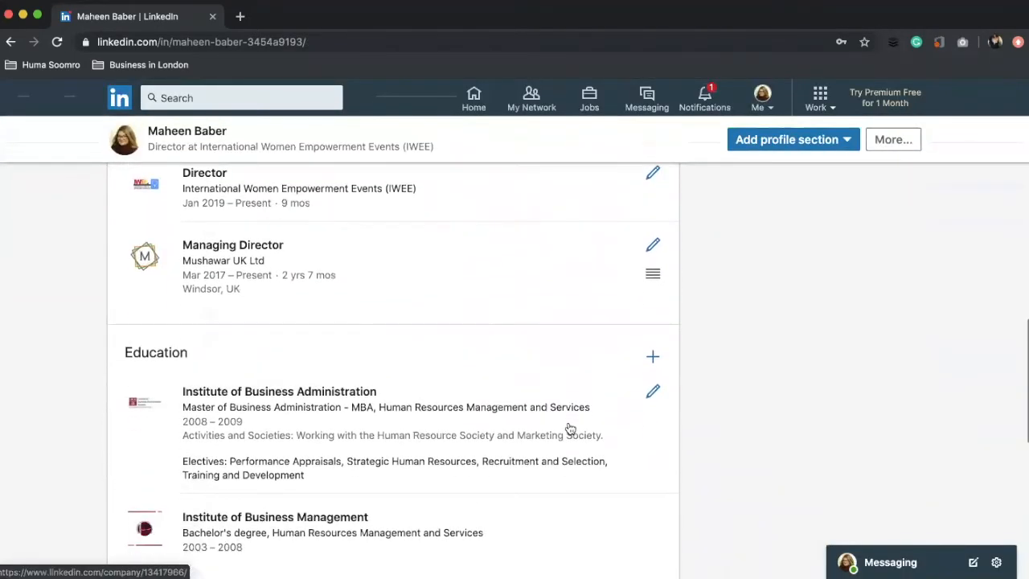
pyautogui.scroll(7, 569, 426)
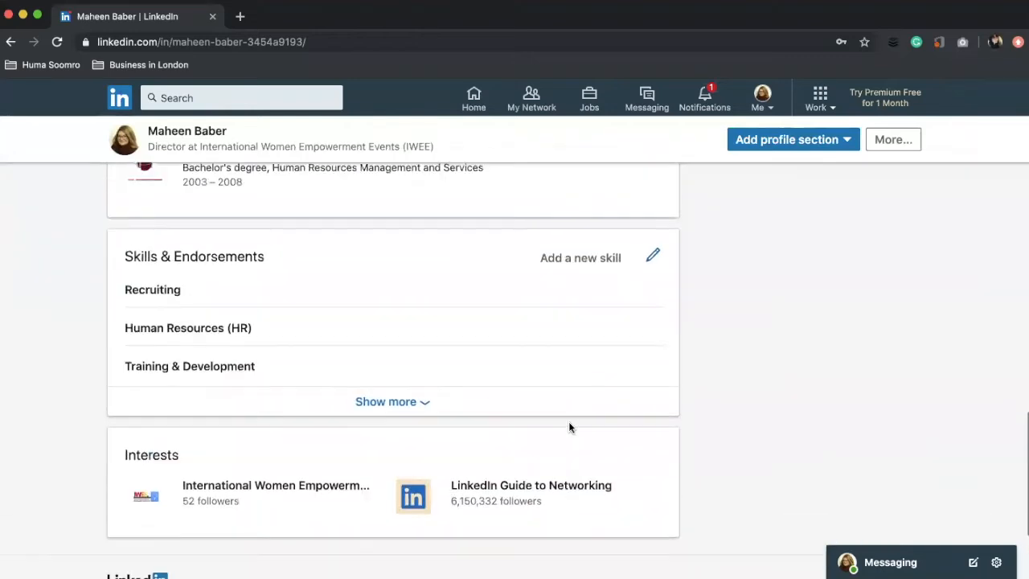
pyautogui.scroll(2, 568, 426)
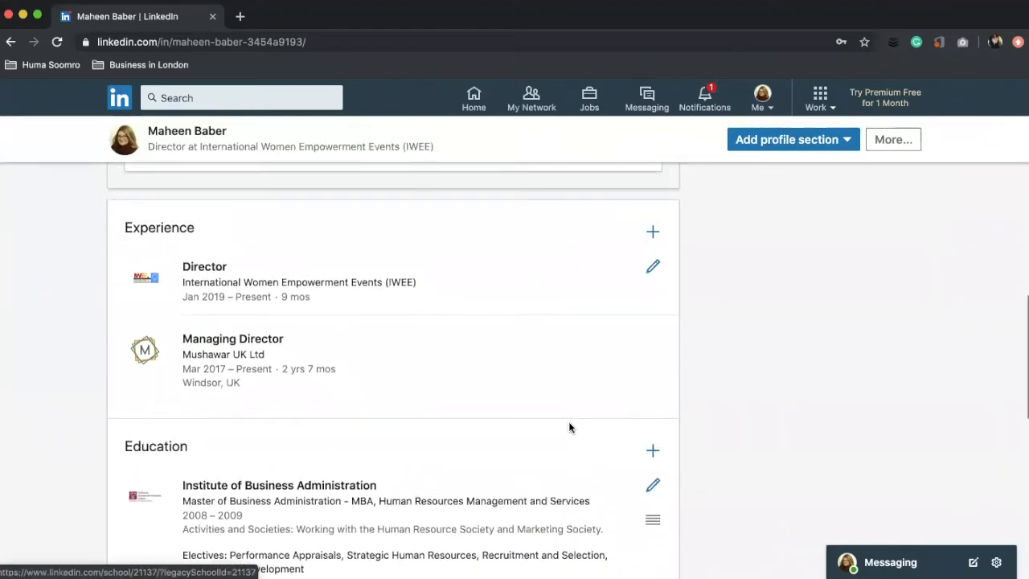
pyautogui.scroll(-2, 568, 426)
# Step: Start a new position as Director at Mushawar solutions, located in Pakistan
pyautogui.click(653, 171)
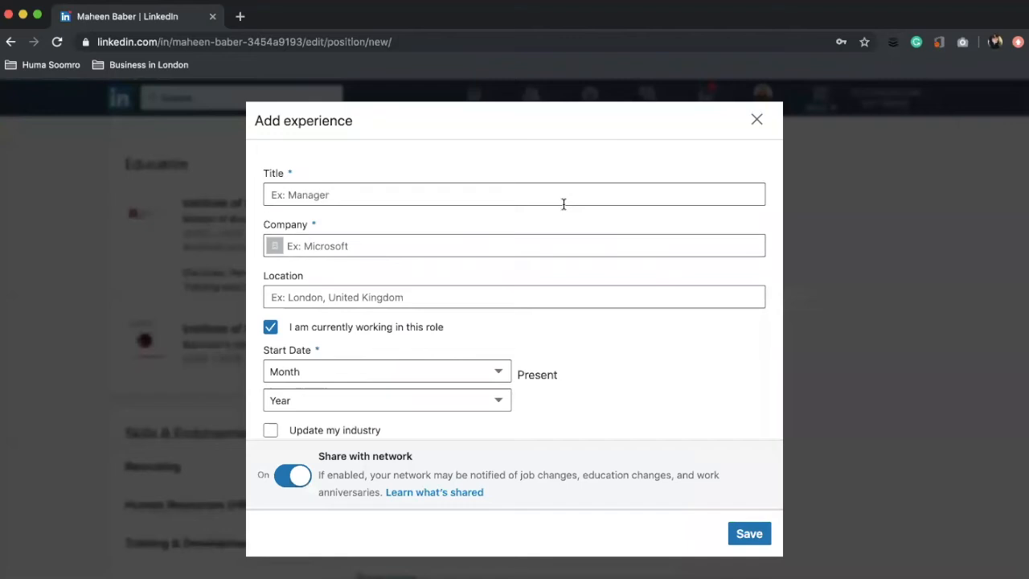
pyautogui.click(562, 201)
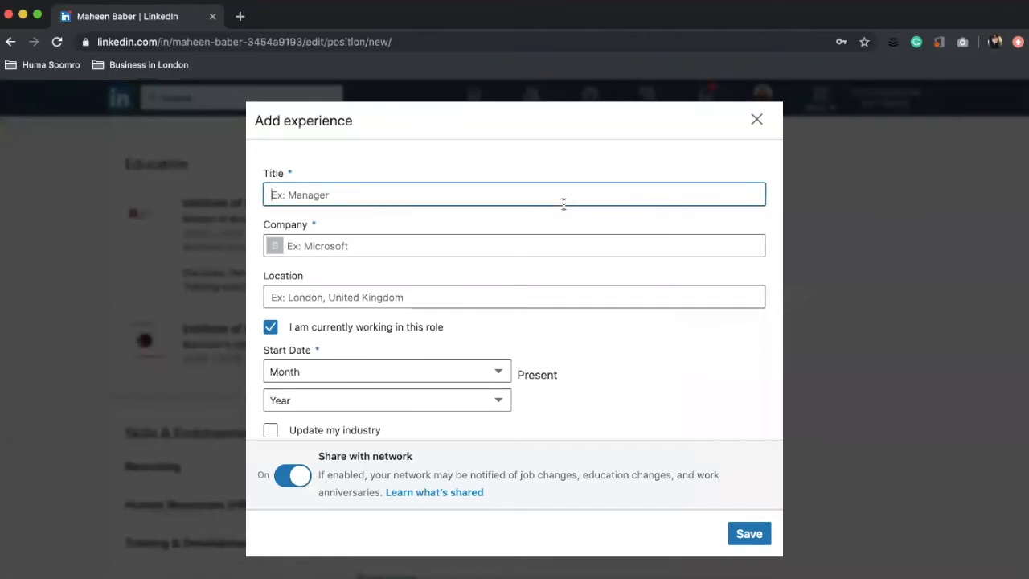
pyautogui.write('Director')
pyautogui.click(559, 214)
pyautogui.click(533, 245)
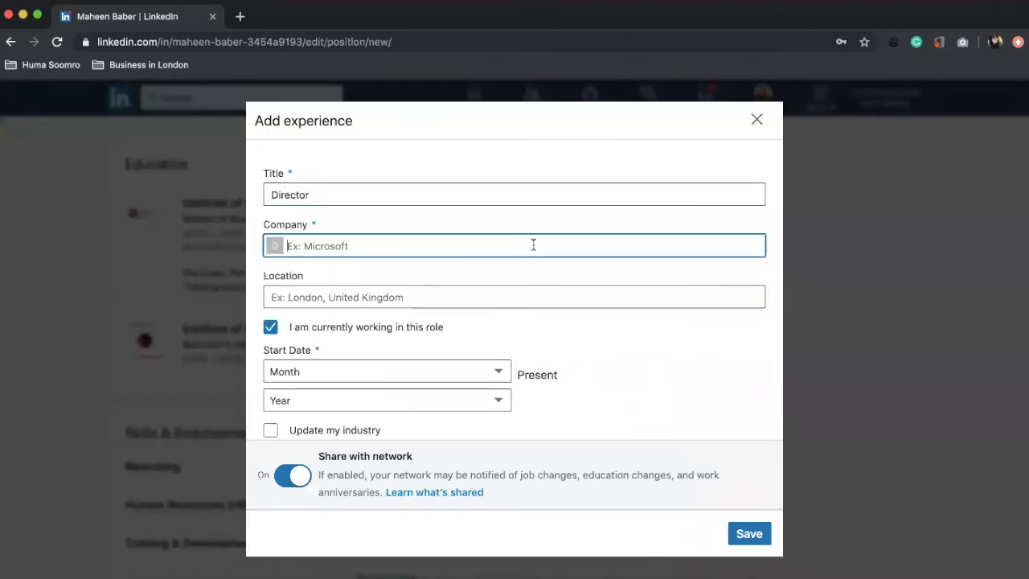
pyautogui.write('Mushawar')
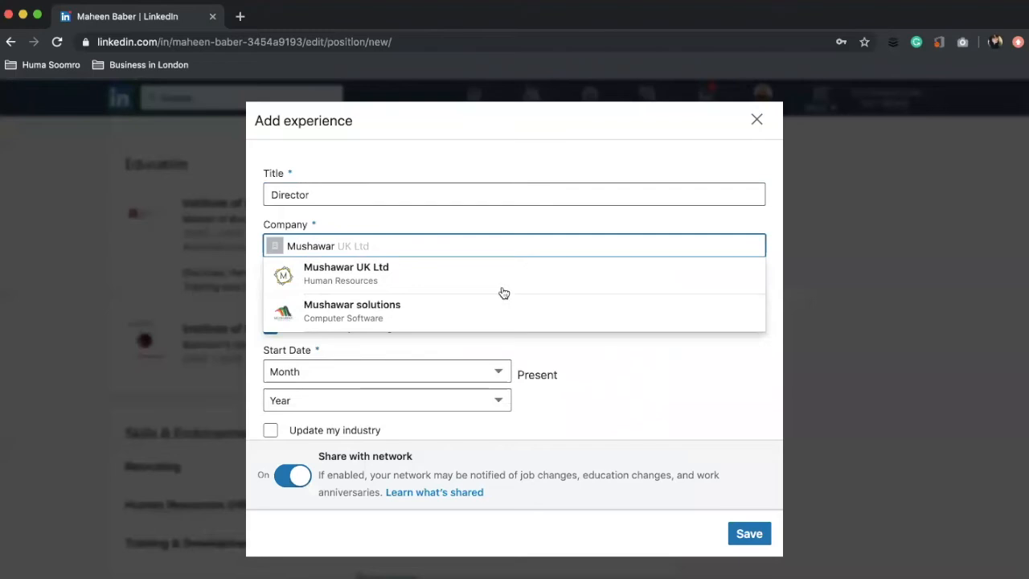
pyautogui.click(501, 311)
pyautogui.scroll(-1, 498, 289)
pyautogui.click(500, 276)
pyautogui.write('Pakistan')
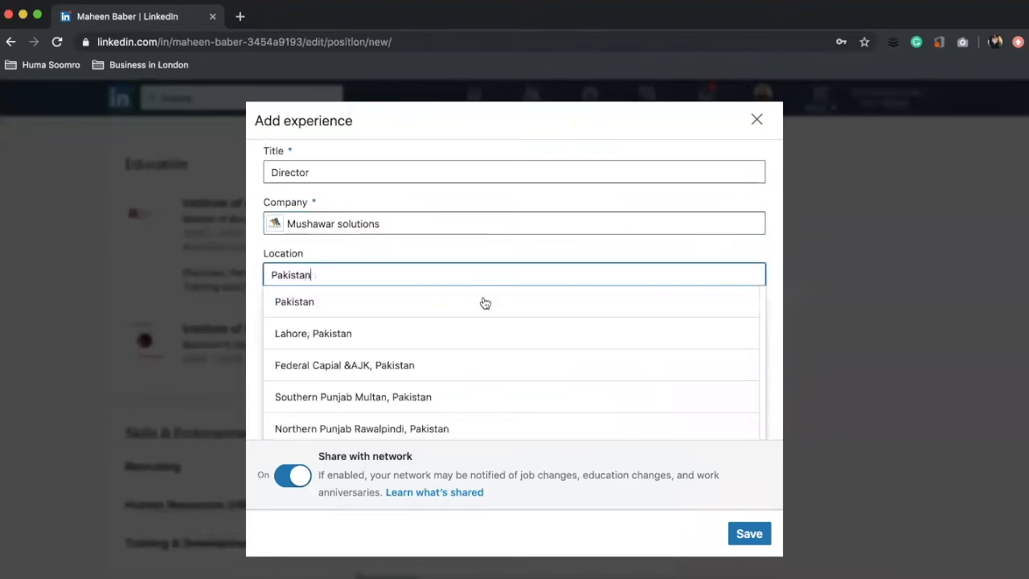
pyautogui.click(476, 303)
# Step: Set the start date to March 2018 and keep the headline from updating
pyautogui.scroll(-3, 501, 305)
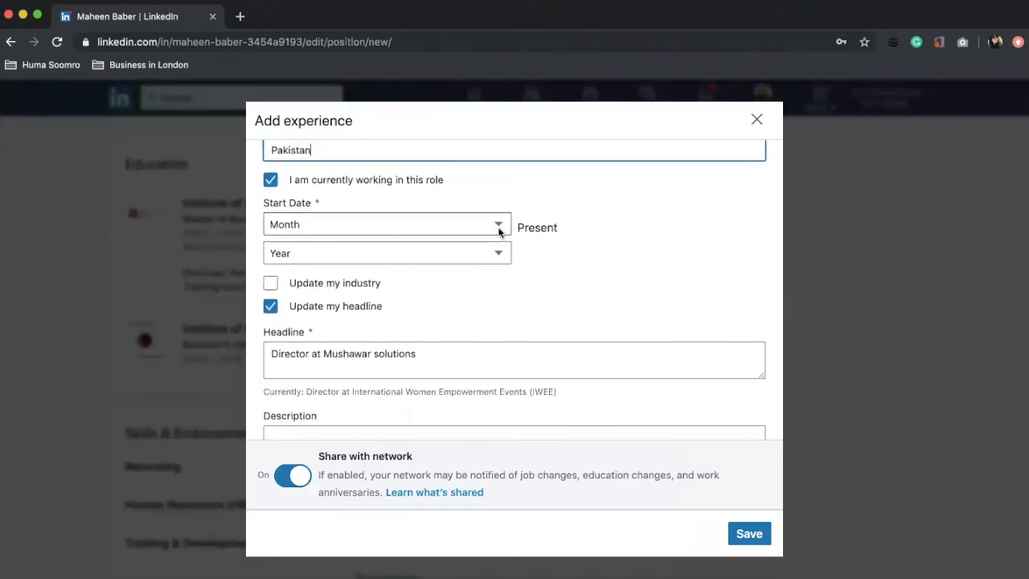
pyautogui.click(498, 226)
pyautogui.click(488, 261)
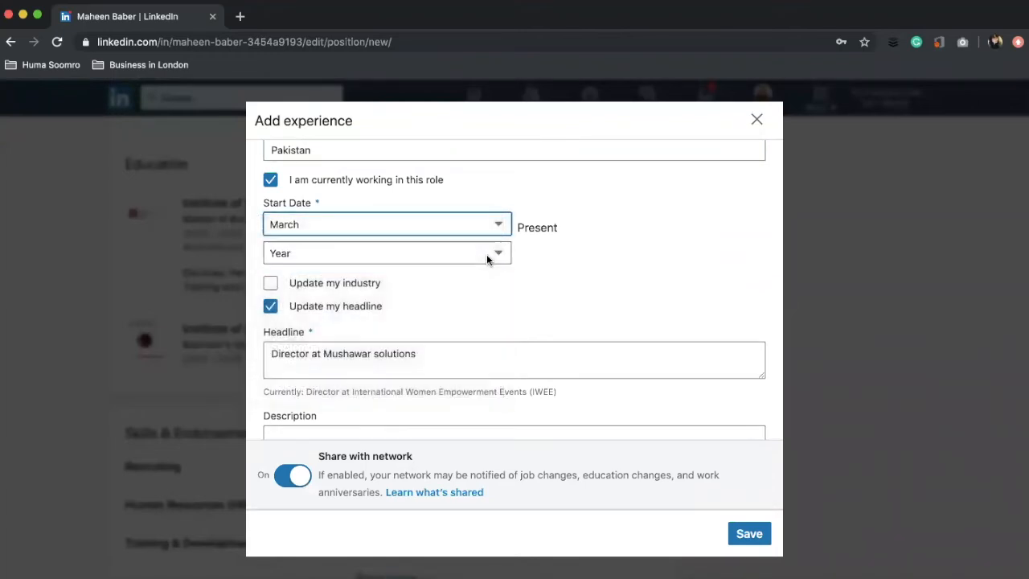
pyautogui.click(495, 254)
pyautogui.click(482, 280)
pyautogui.scroll(-2, 533, 298)
pyautogui.scroll(-3, 533, 298)
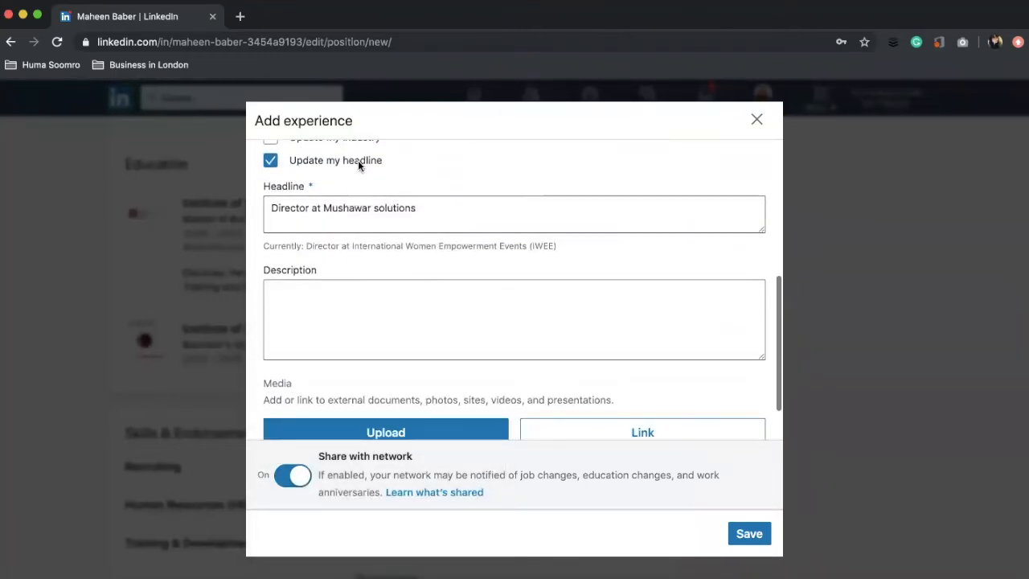
pyautogui.click(358, 160)
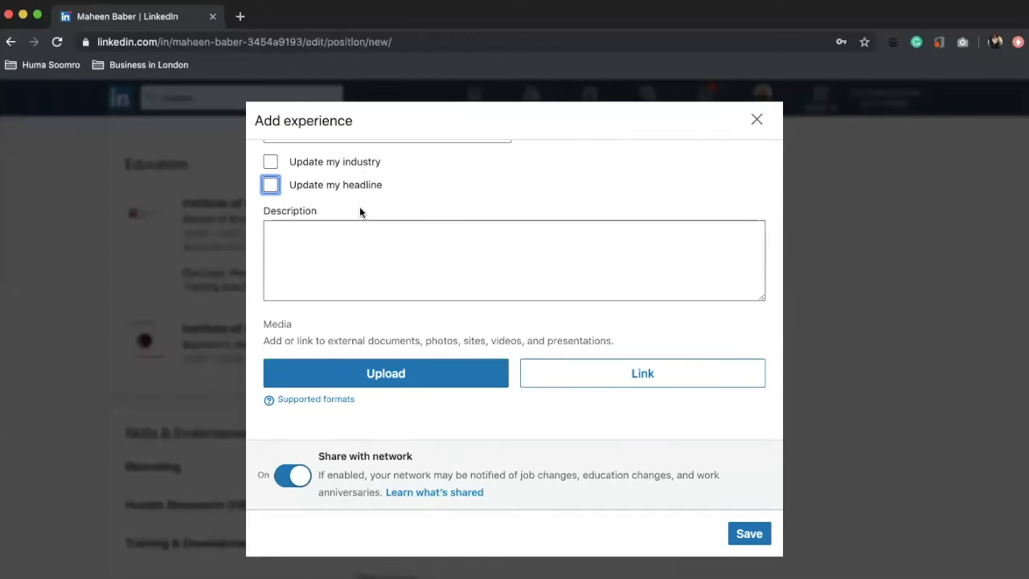
pyautogui.click(363, 233)
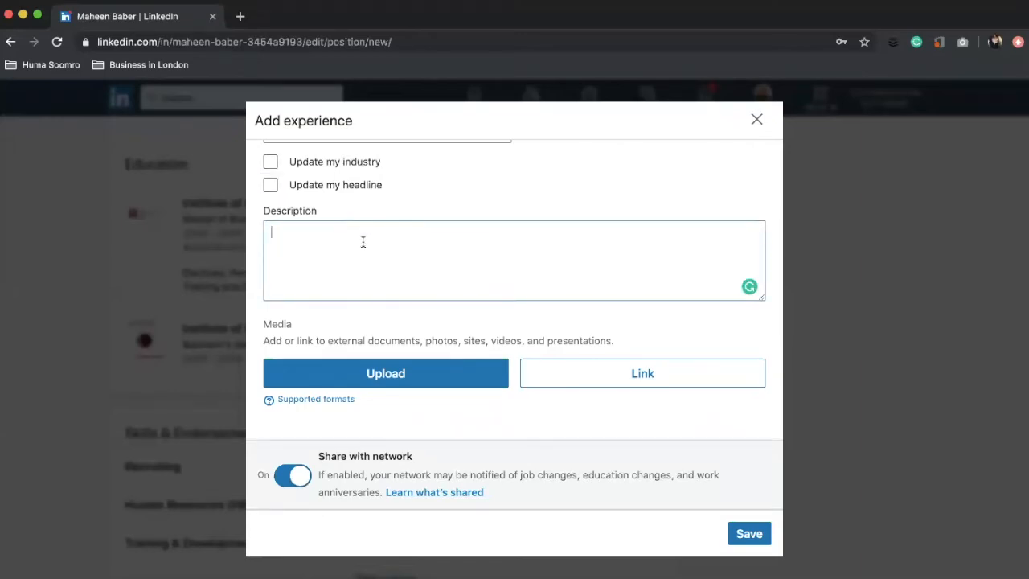
pyautogui.scroll(5, 364, 246)
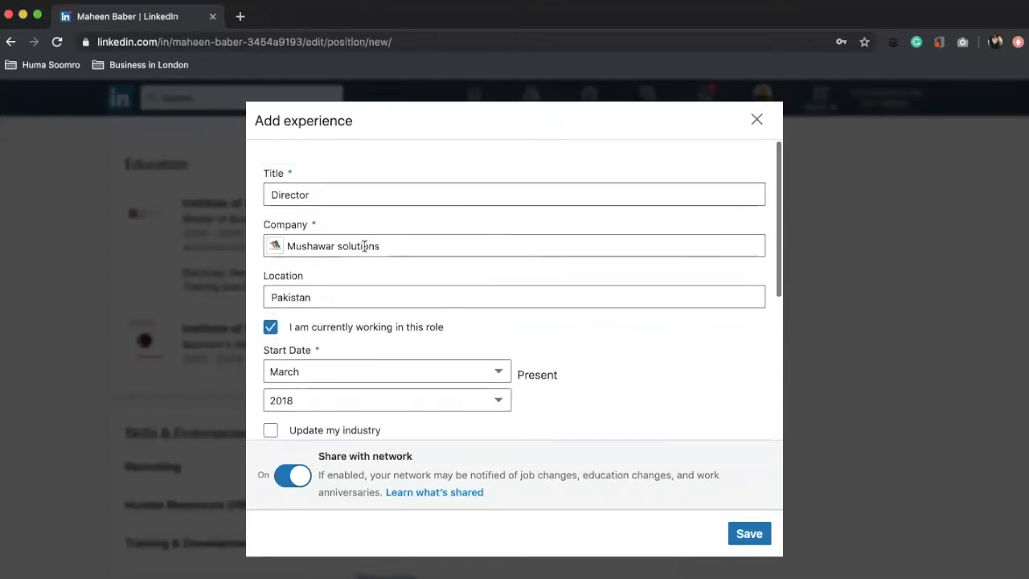
pyautogui.scroll(-3, 364, 246)
pyautogui.scroll(-3, 365, 245)
pyautogui.scroll(1, 363, 246)
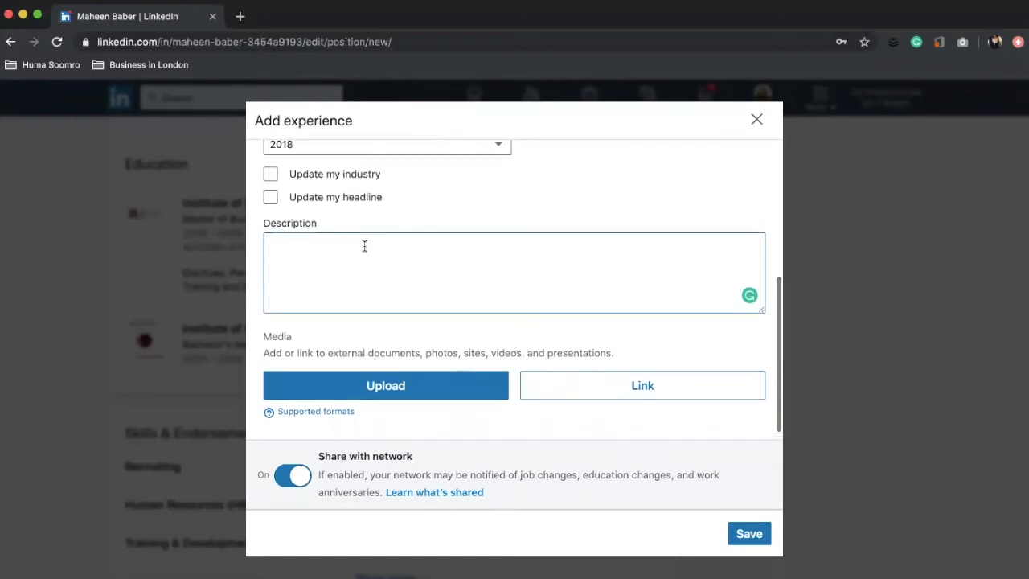
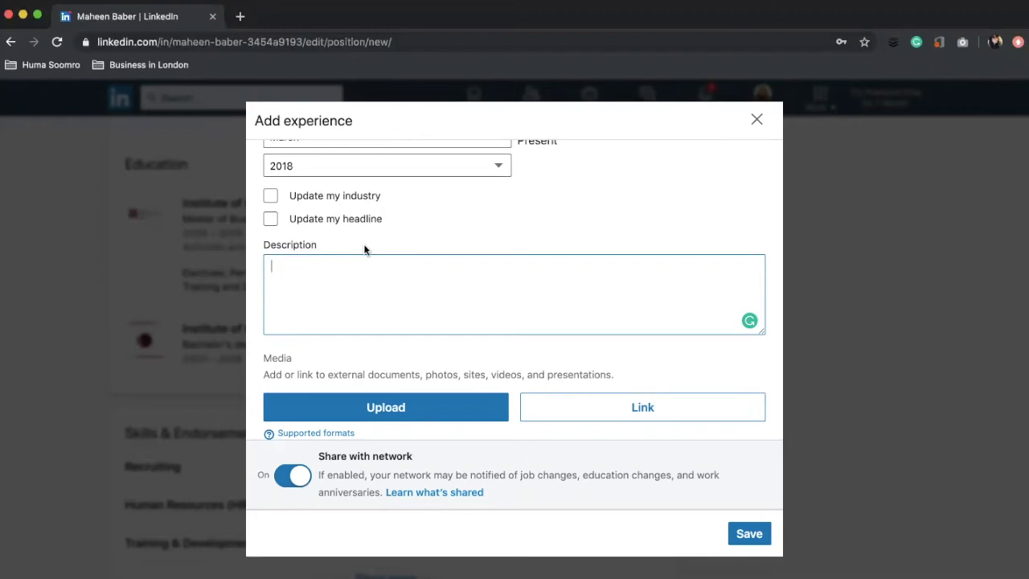
# Step: Enter 'Write 1 Liner about the company, your role and Your accomplishments' as the Director position's description
pyautogui.write('Write 1 Liner about the compa')
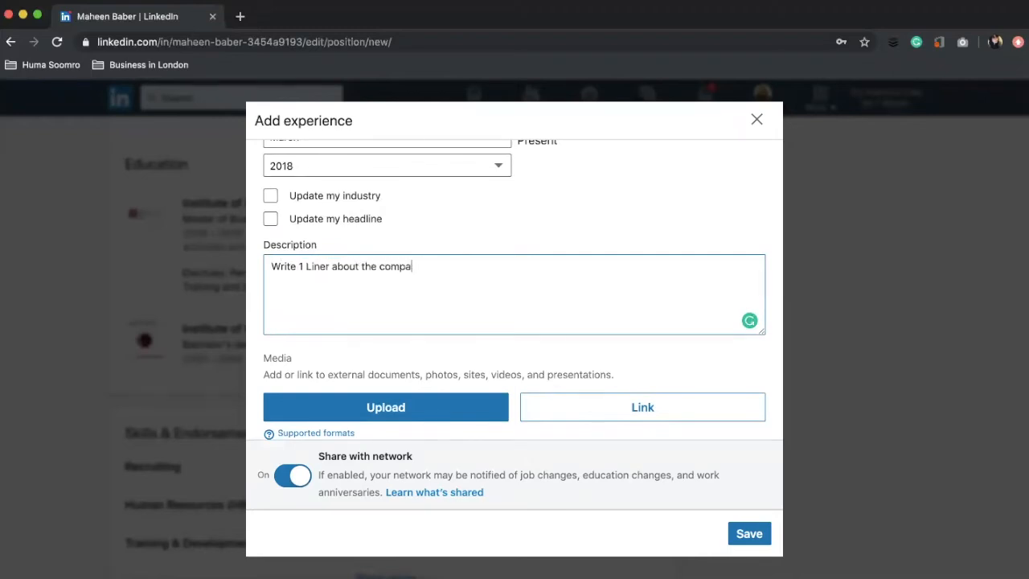
pyautogui.write('ny, your role and Your accomplishments.')
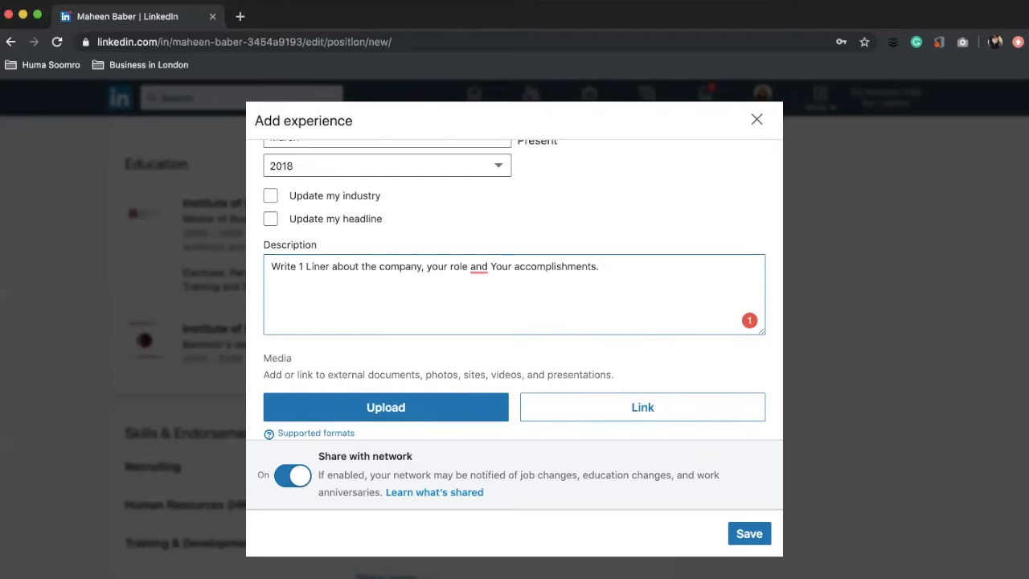
pyautogui.scroll(-1, 323, 298)
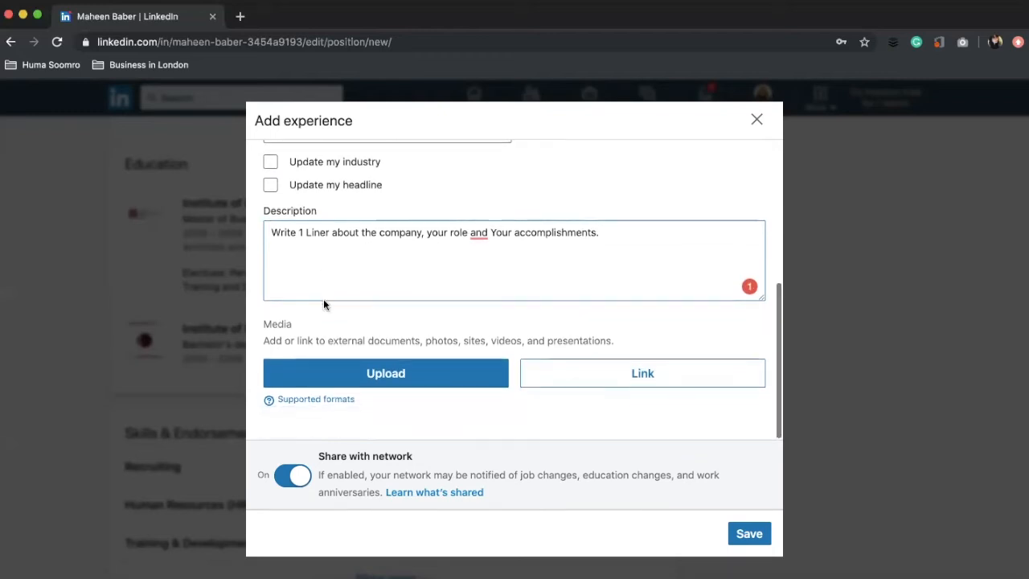
pyautogui.click(320, 373)
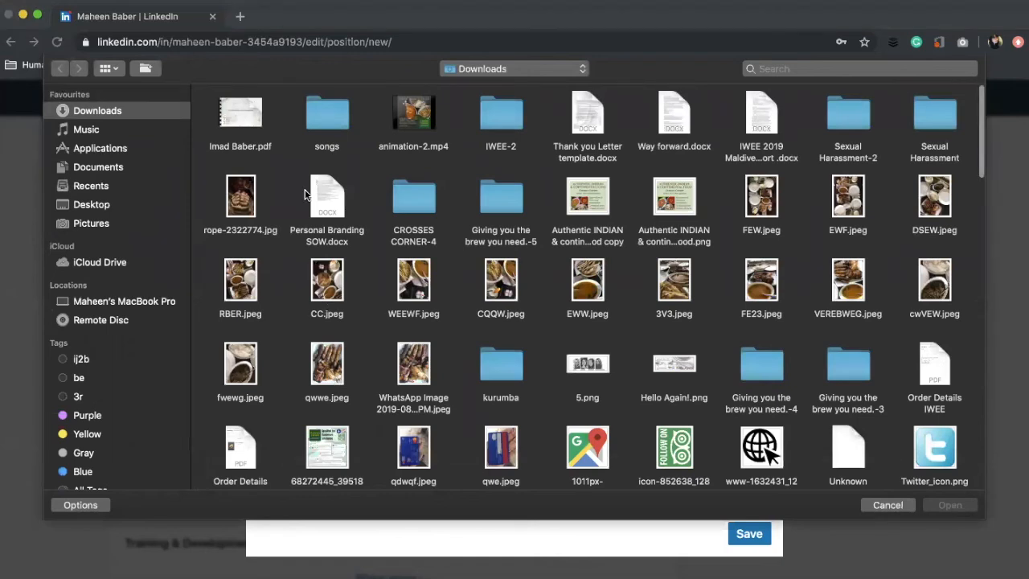
pyautogui.click(888, 504)
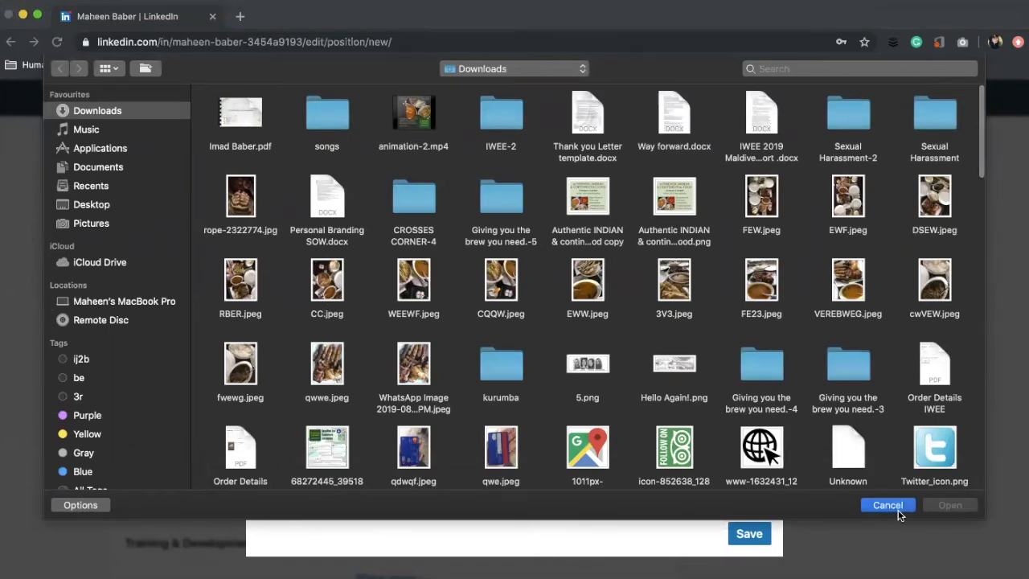
pyautogui.click(661, 379)
pyautogui.click(599, 410)
pyautogui.write('www.mu')
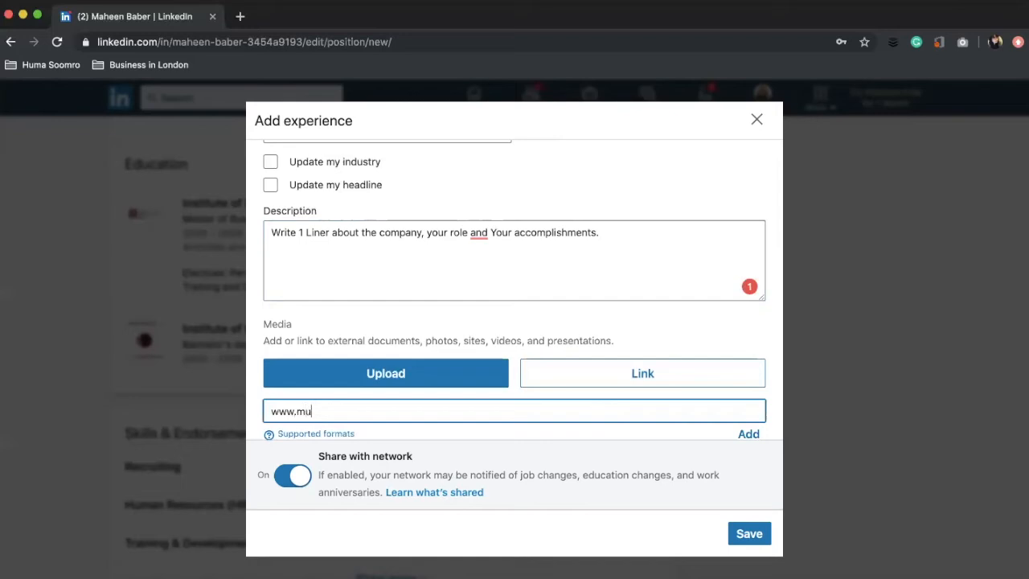
pyautogui.write('shawarsolutions.com')
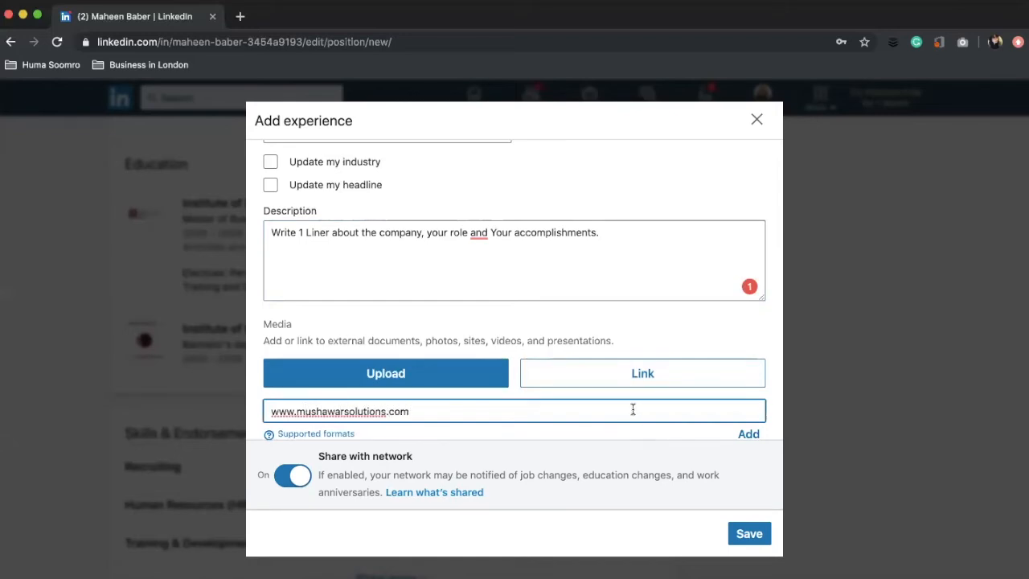
pyautogui.scroll(-1, 633, 410)
pyautogui.click(745, 398)
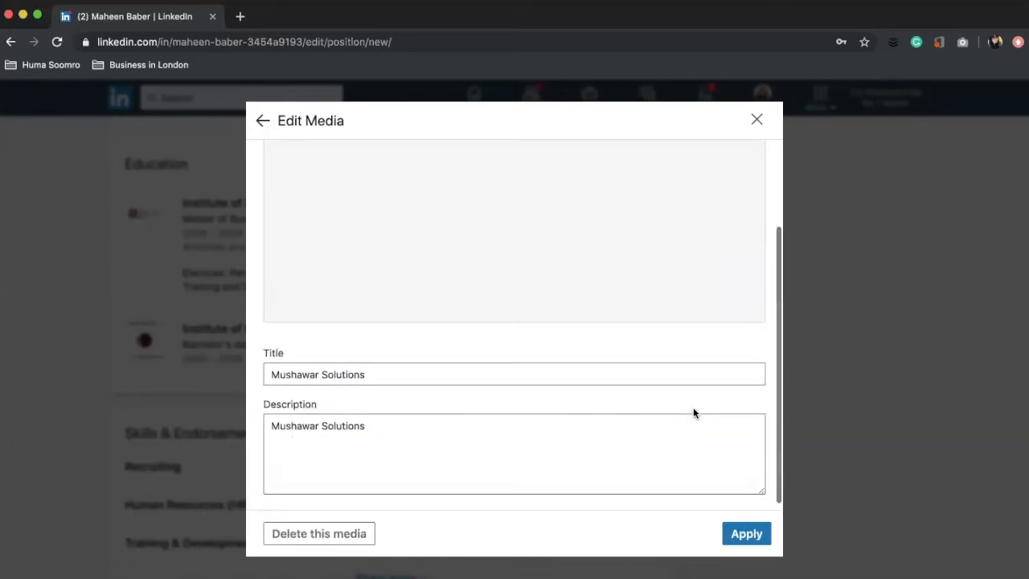
pyautogui.click(746, 537)
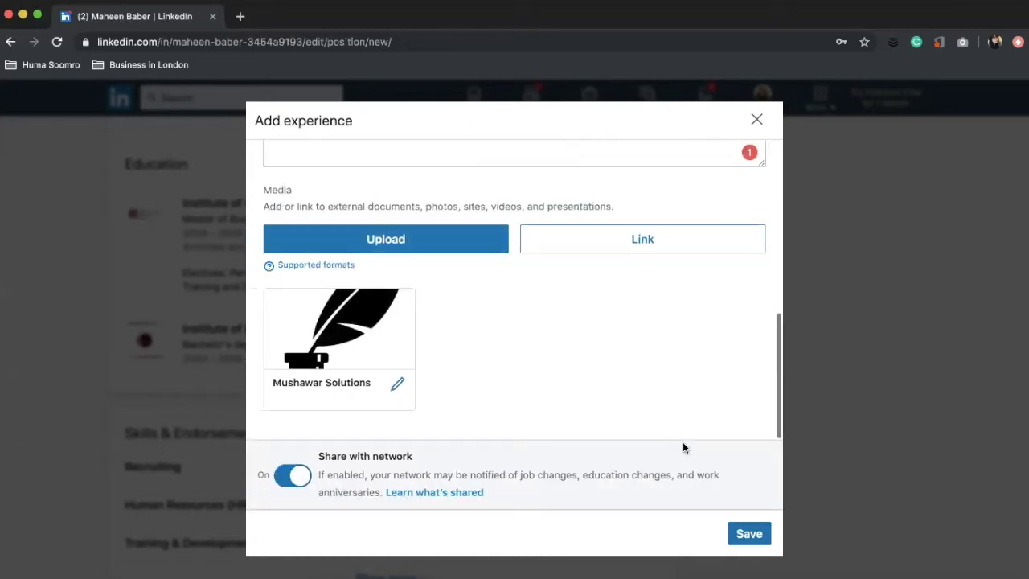
pyautogui.scroll(5, 673, 299)
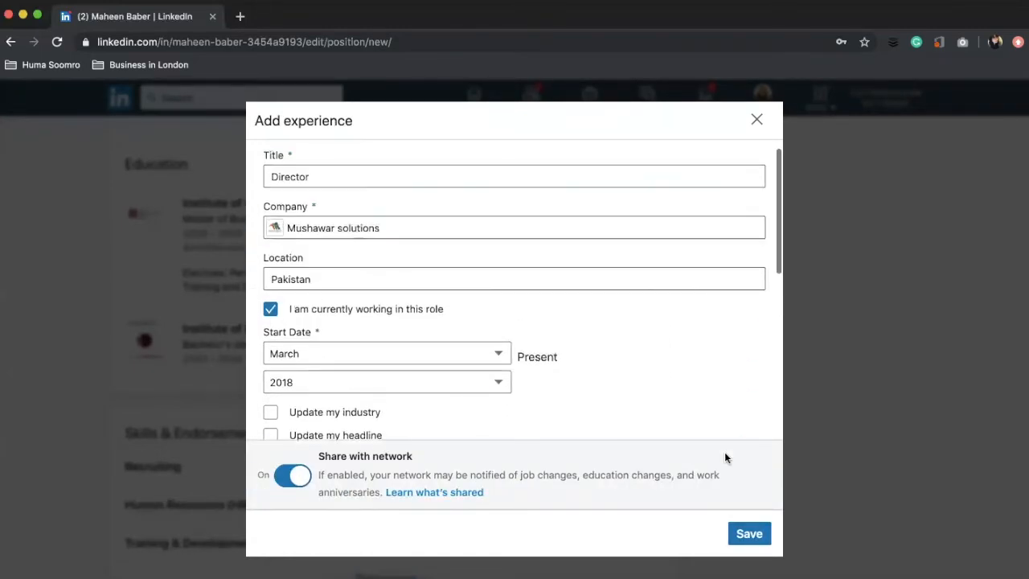
pyautogui.click(752, 535)
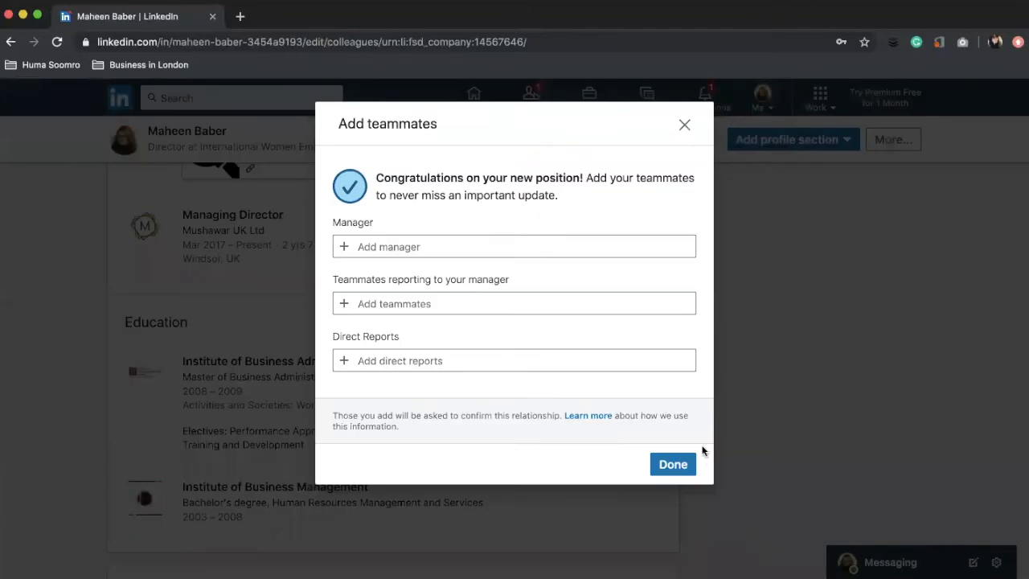
# Step: Skip adding teammates and scroll the profile to review the new Director at Mushawar solutions entry
pyautogui.click(675, 464)
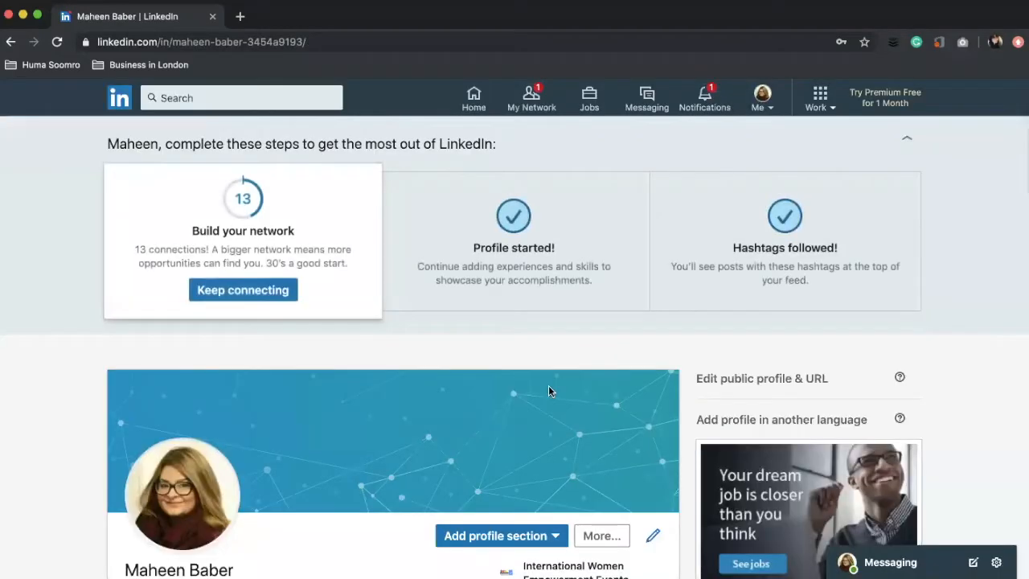
pyautogui.scroll(-15, 548, 385)
pyautogui.scroll(3, 549, 391)
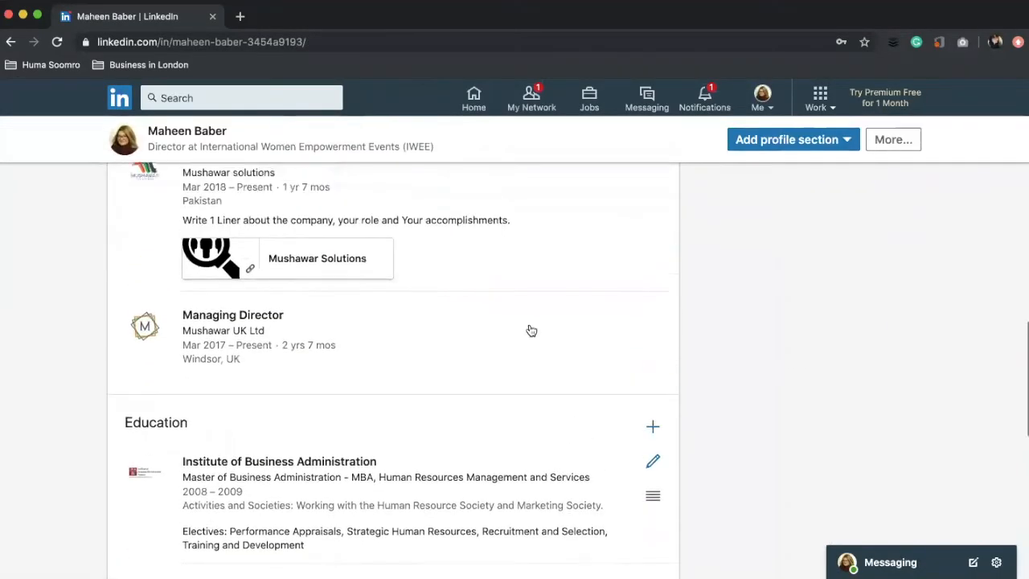
pyautogui.scroll(-3, 496, 327)
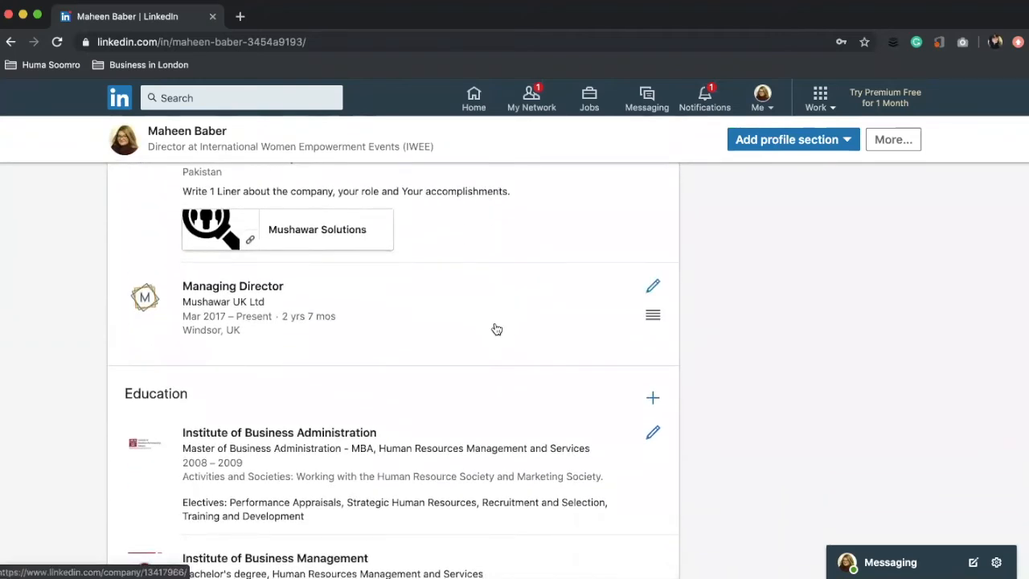
pyautogui.scroll(-5, 496, 328)
pyautogui.scroll(-2, 496, 328)
pyautogui.scroll(15, 496, 328)
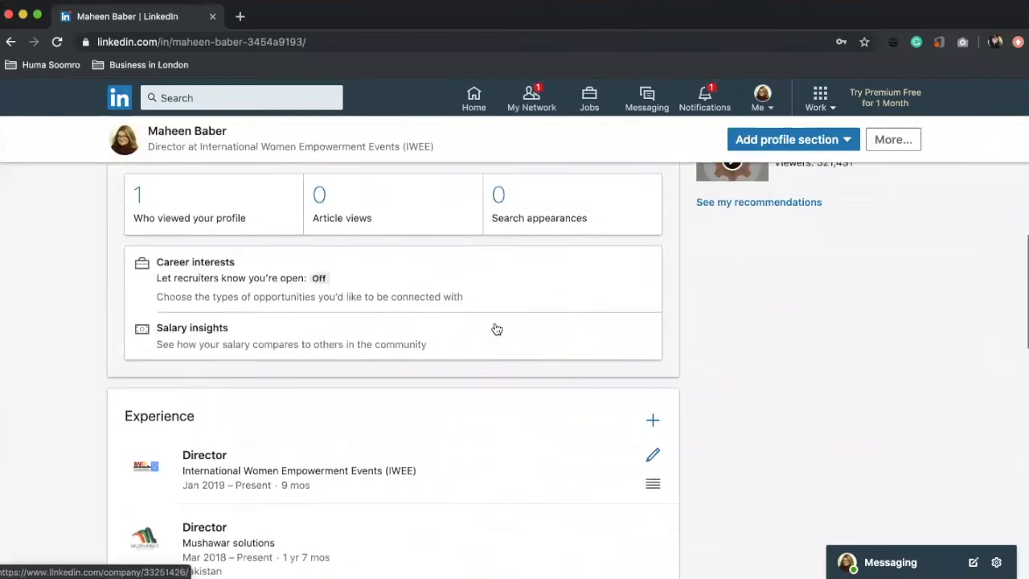
pyautogui.scroll(5, 495, 329)
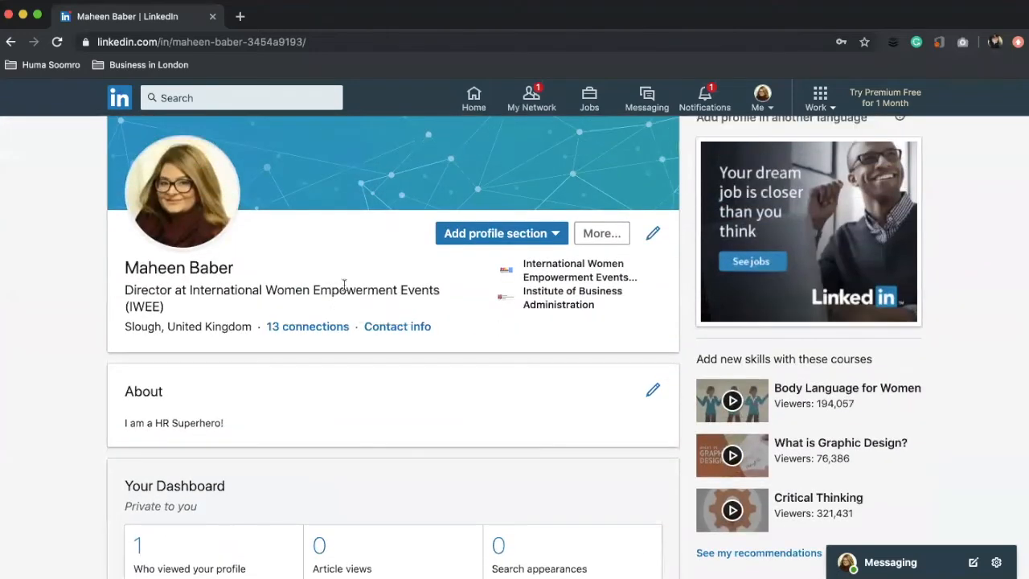
pyautogui.scroll(2, 498, 362)
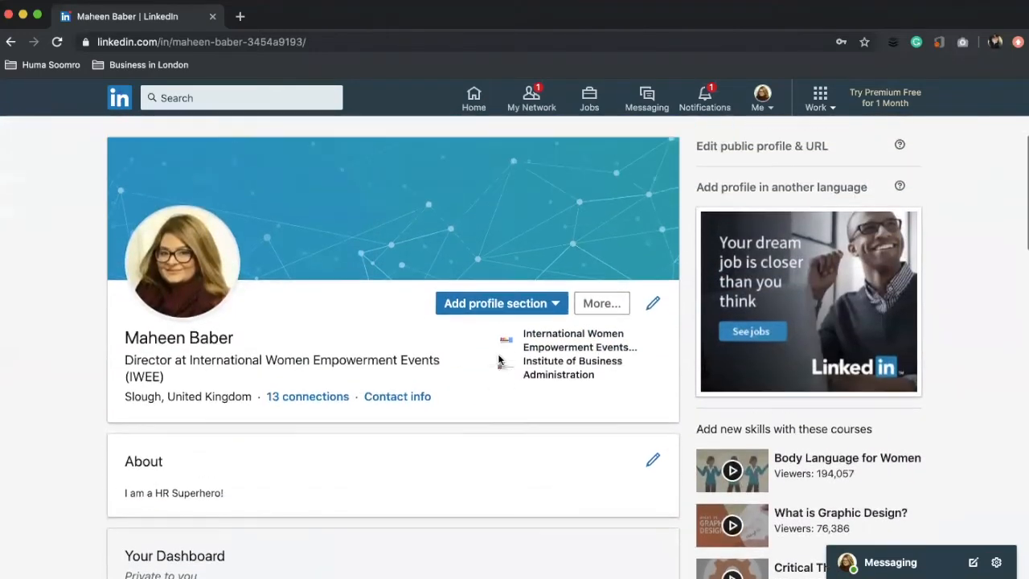
pyautogui.scroll(1, 499, 362)
pyautogui.scroll(-15, 482, 283)
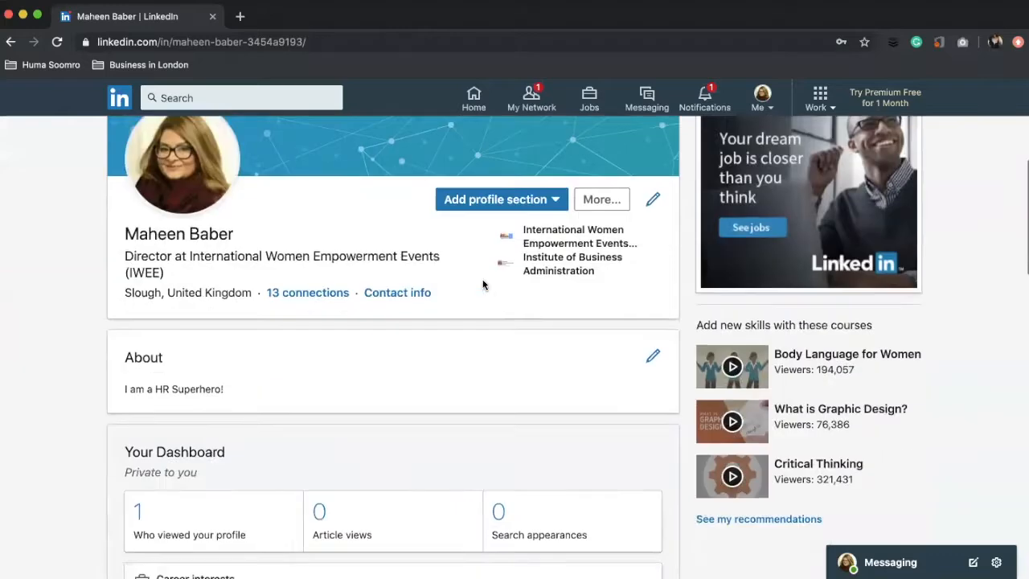
pyautogui.scroll(-5, 485, 286)
pyautogui.scroll(12, 485, 286)
pyautogui.scroll(5, 485, 286)
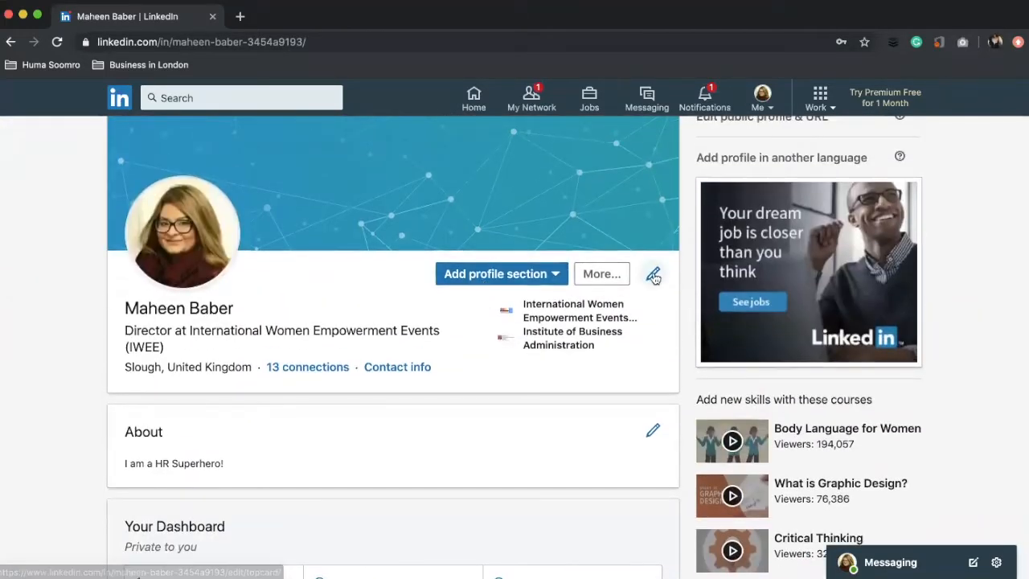
# Step: Replace the headline with 'Career Coach - Personal Development Expert - Personal Branding Expert - Trainer - Recruiter - HR & Policy'
pyautogui.click(653, 275)
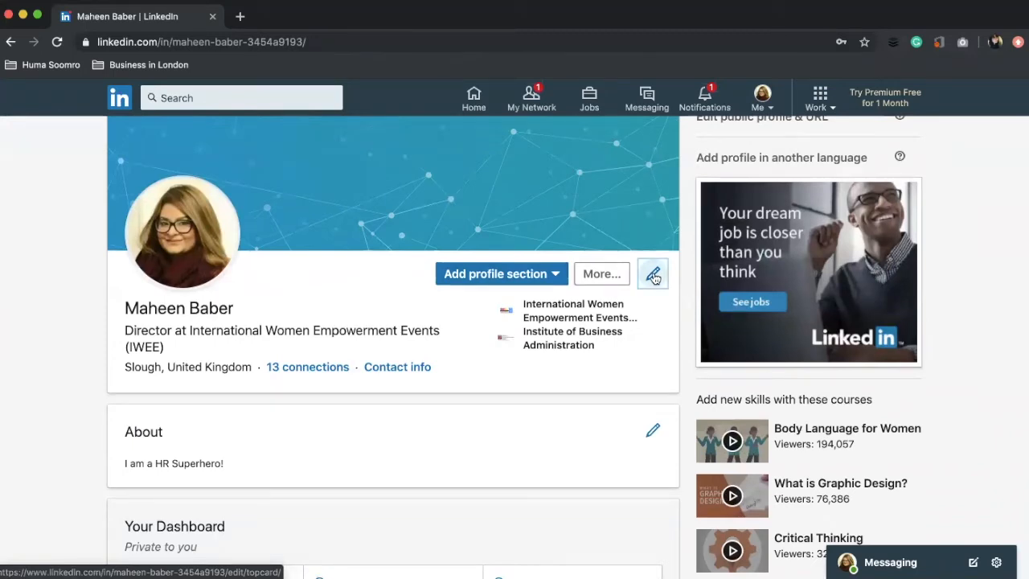
pyautogui.scroll(-5, 615, 303)
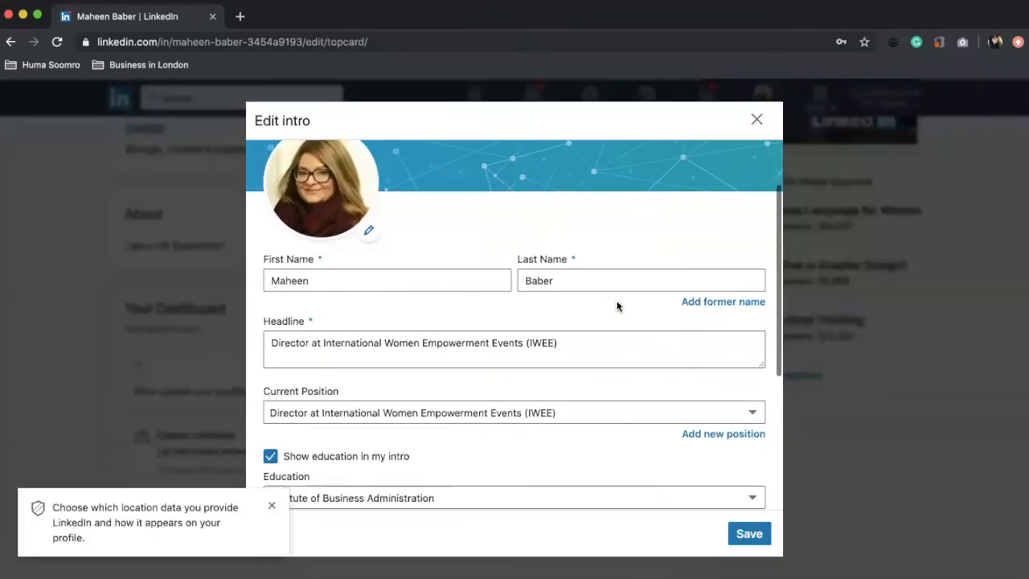
pyautogui.moveTo(590, 239); pyautogui.dragTo(308, 227)
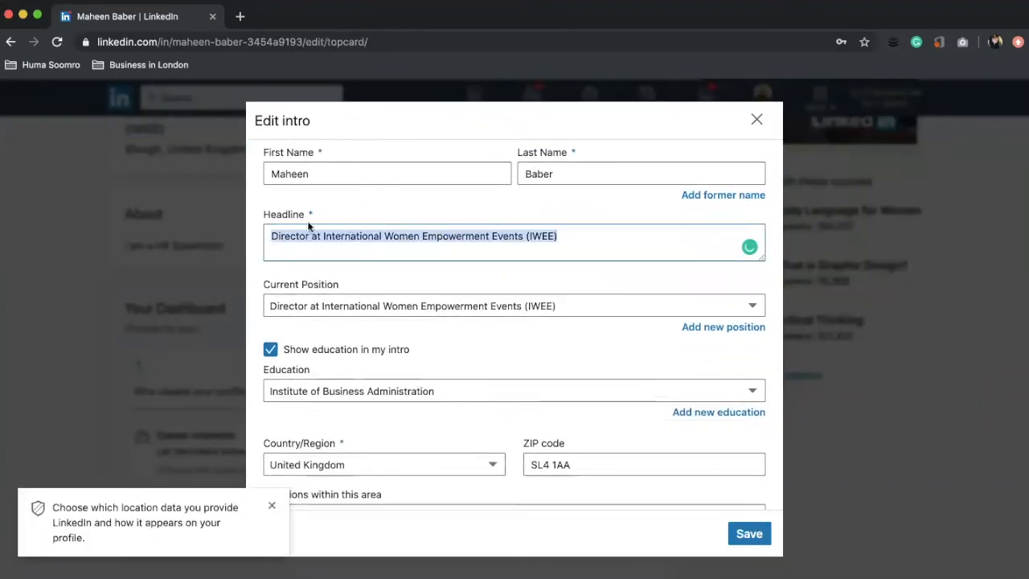
pyautogui.write('Cae')
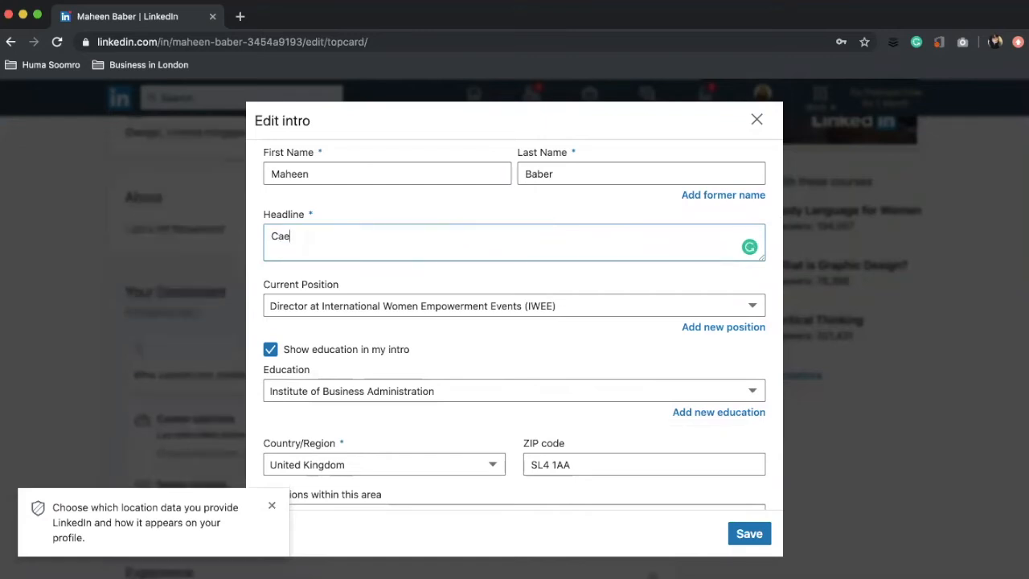
pyautogui.write('erreer Coach')
pyautogui.write('Per')
pyautogui.write('sonal Devl')
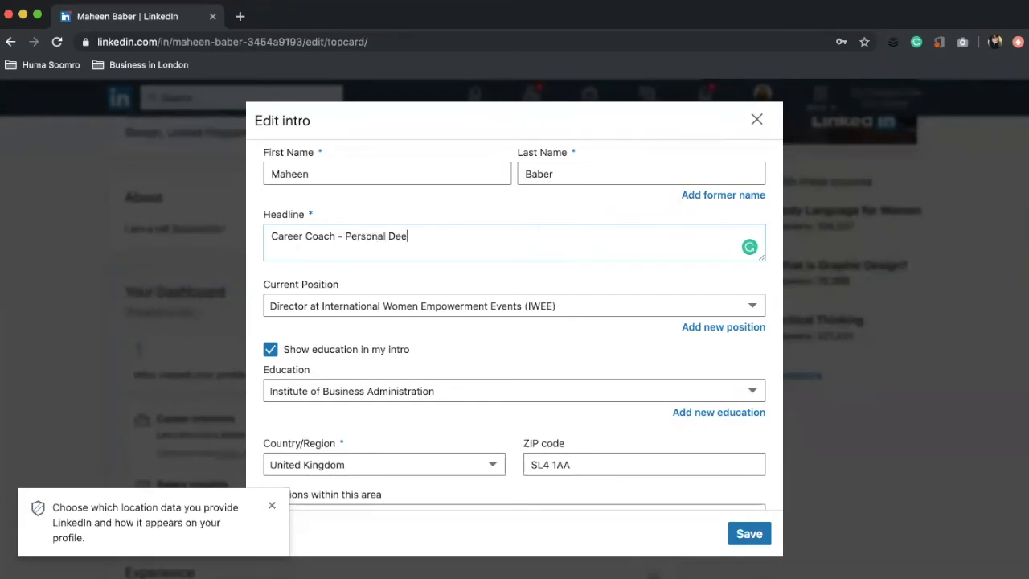
pyautogui.write('opme')
pyautogui.press('BackSpace')
pyautogui.press('BackSpace')
pyautogui.press('BackSpace')
pyautogui.press('BackSpace')
pyautogui.press('BackSpace')
pyautogui.press('BackSpace')
pyautogui.press('BackSpace')
pyautogui.write('lop')
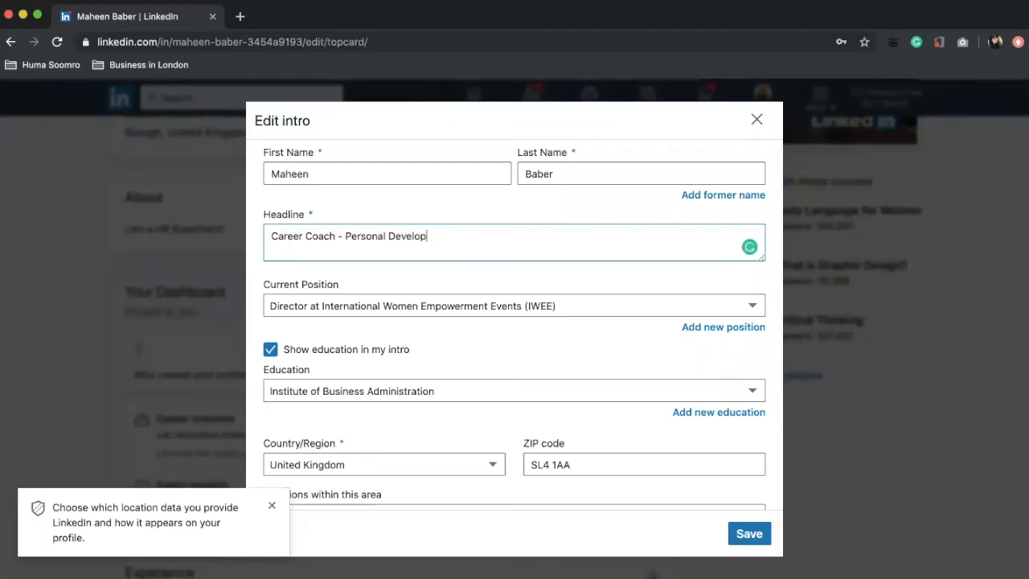
pyautogui.write('ment Expert')
pyautogui.write(' - Brand')
pyautogui.press('BackSpace')
pyautogui.press('BackSpace')
pyautogui.press('BackSpace')
pyautogui.press('BackSpace')
pyautogui.press('BackSpace')
pyautogui.write('Personal Branding Expert ')
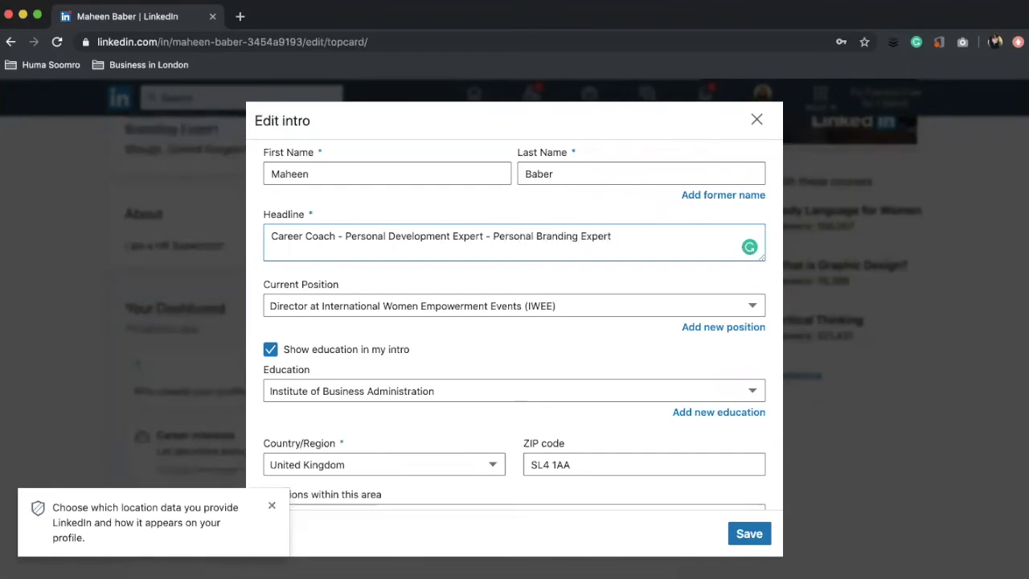
pyautogui.write('- Trainer - Recruiter - HR')
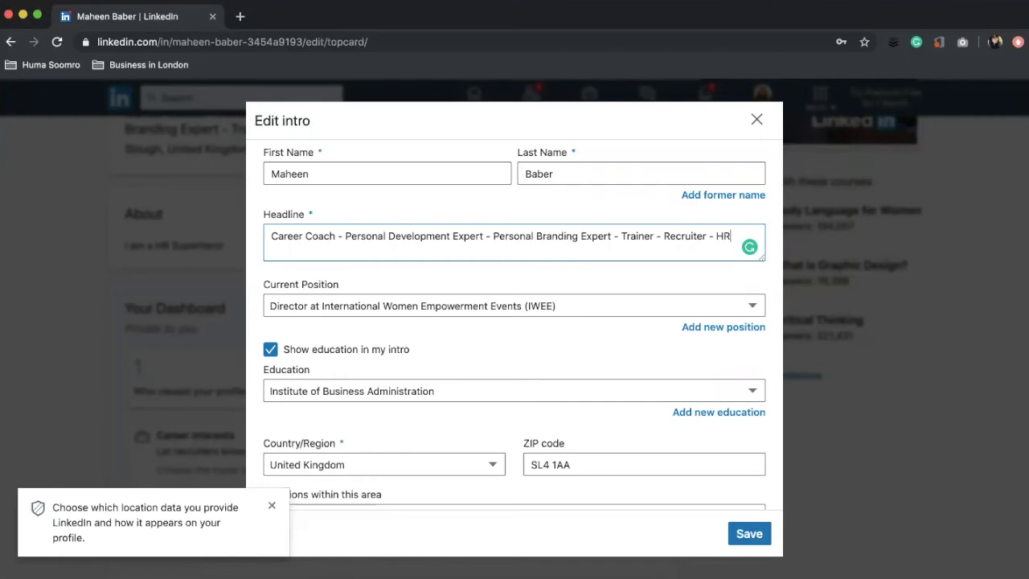
pyautogui.write(' & Policy')
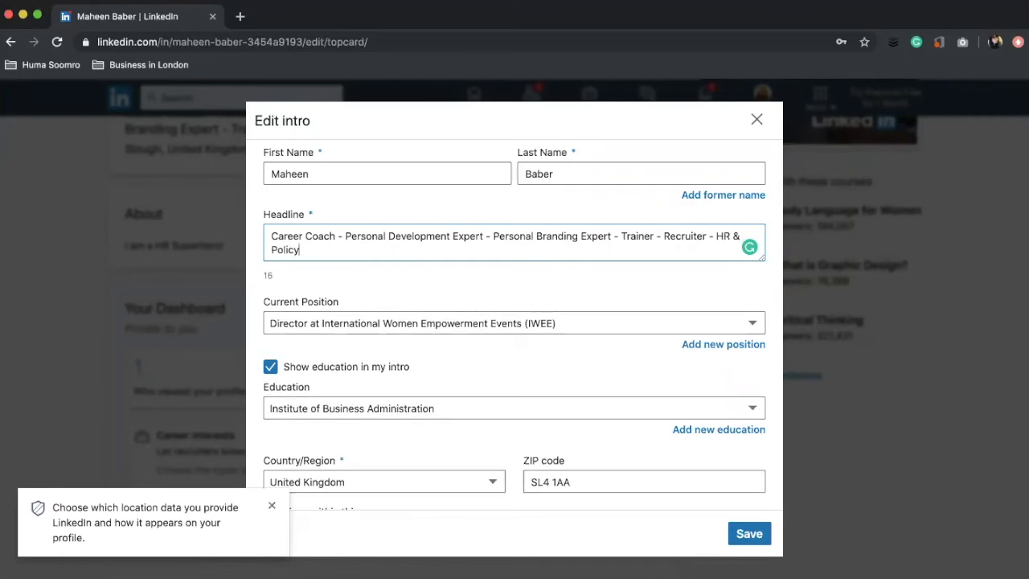
pyautogui.press('BackSpace')
pyautogui.press('BackSpace')
pyautogui.press('BackSpace')
pyautogui.press('BackSpace')
pyautogui.press('BackSpace')
pyautogui.press('BackSpace')
pyautogui.press('BackSpace')
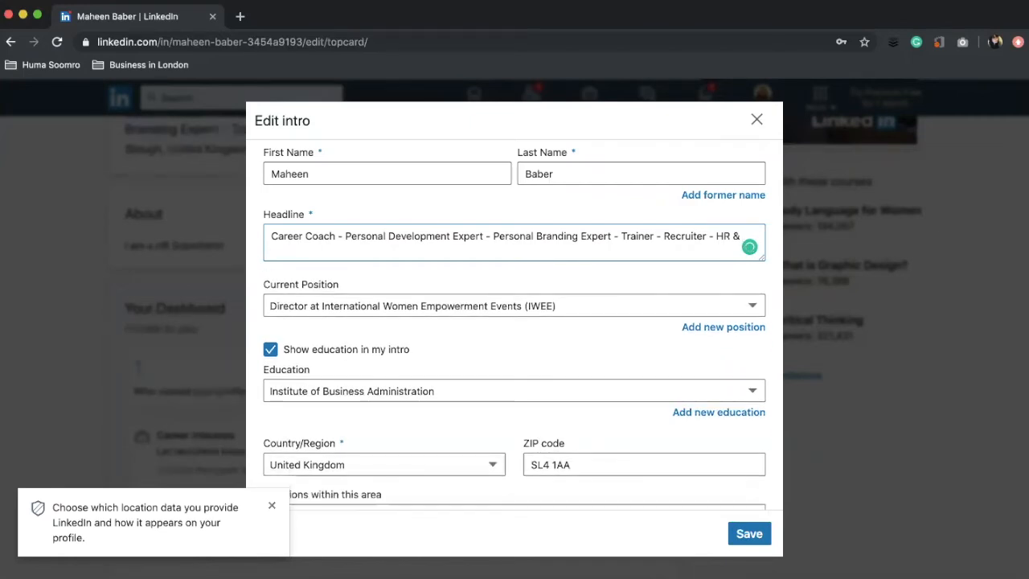
# Step: End the headline with 'HR Policy & Process Consultant' and join the two expert roles with '&'
pyautogui.write('Policy ')
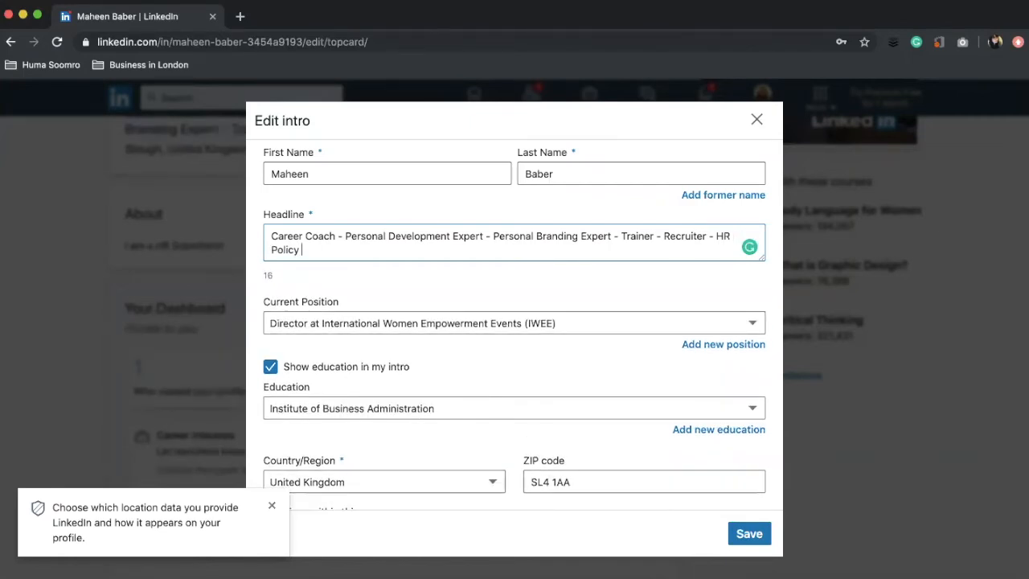
pyautogui.write('& Process Consultan')
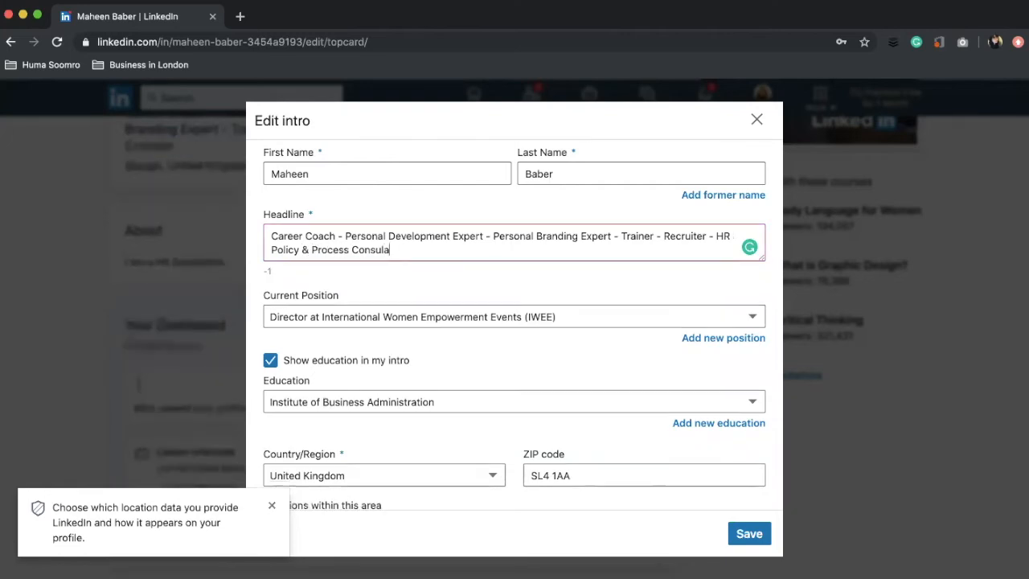
pyautogui.write('t.')
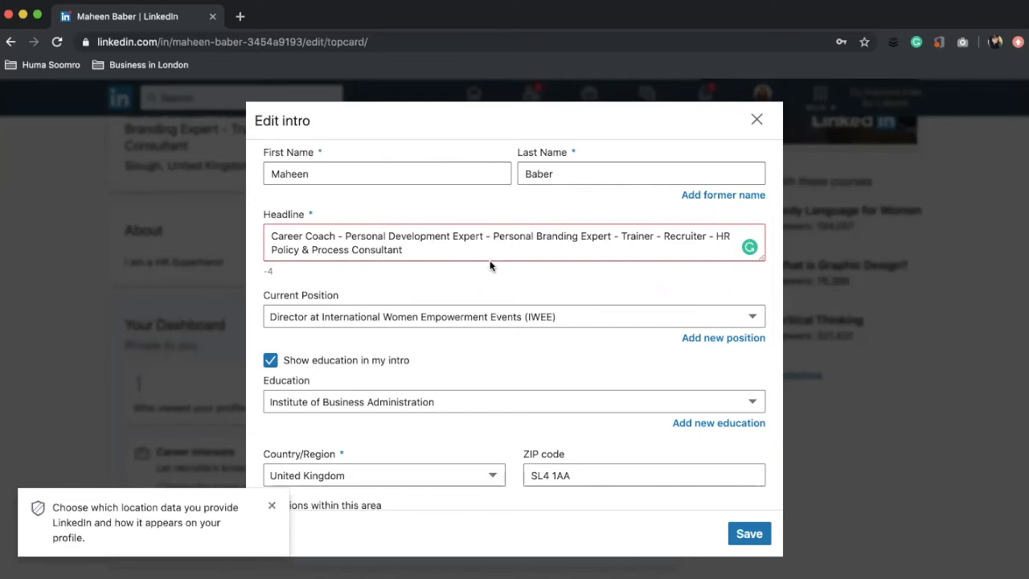
pyautogui.press('BackSpace')
pyautogui.press('BackSpace')
pyautogui.press('BackSpace')
pyautogui.press('BackSpace')
pyautogui.press('BackSpace')
pyautogui.press('BackSpace')
pyautogui.press('BackSpace')
pyautogui.press('BackSpace')
pyautogui.press('BackSpace')
pyautogui.write('&')
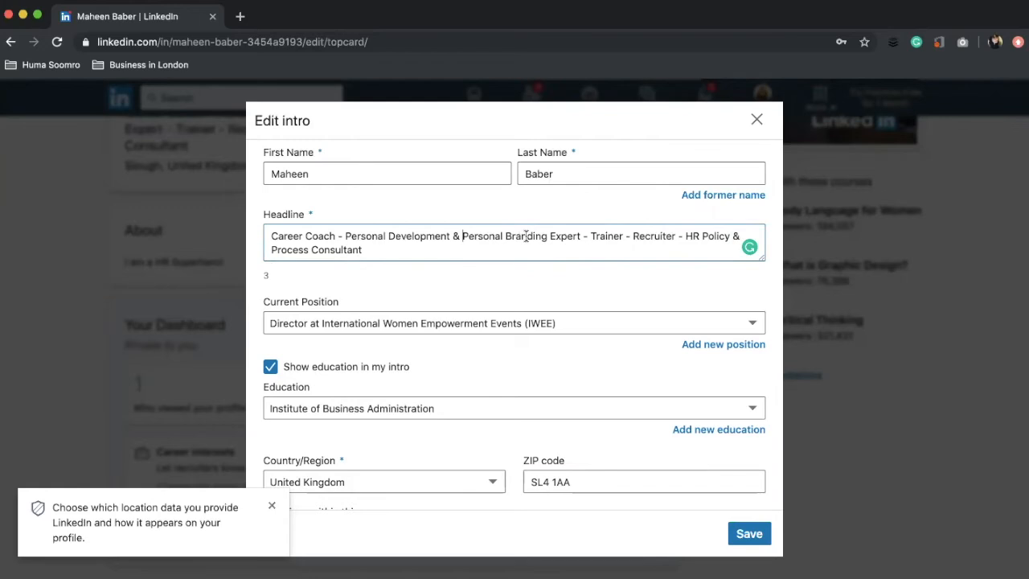
pyautogui.scroll(-4, 513, 252)
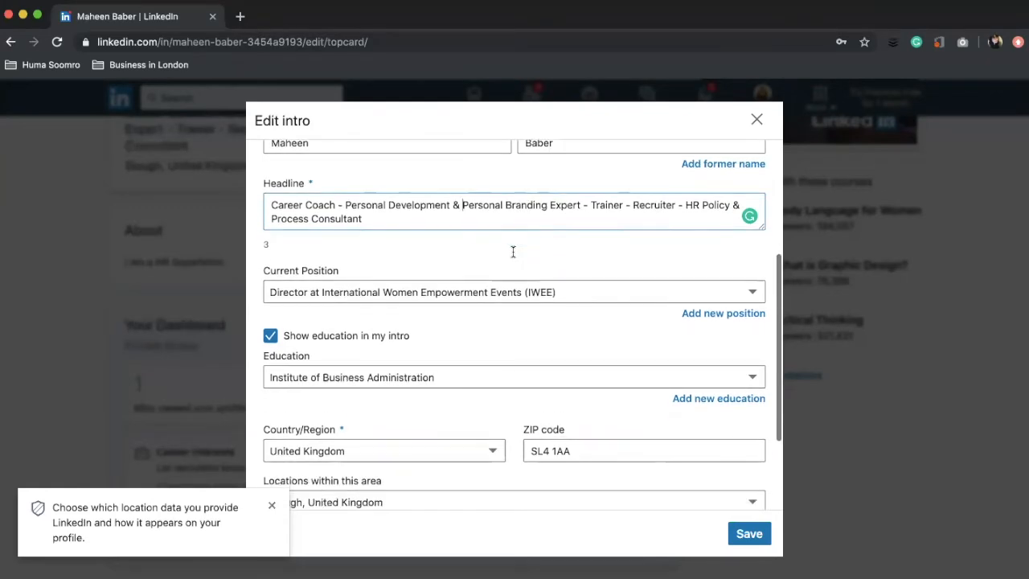
pyautogui.scroll(-3, 512, 252)
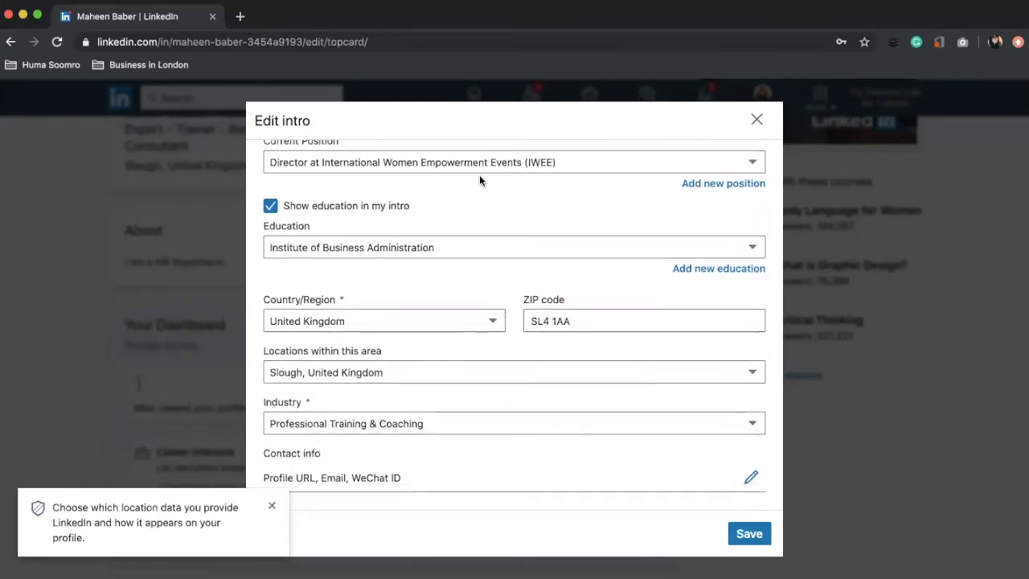
pyautogui.click(728, 183)
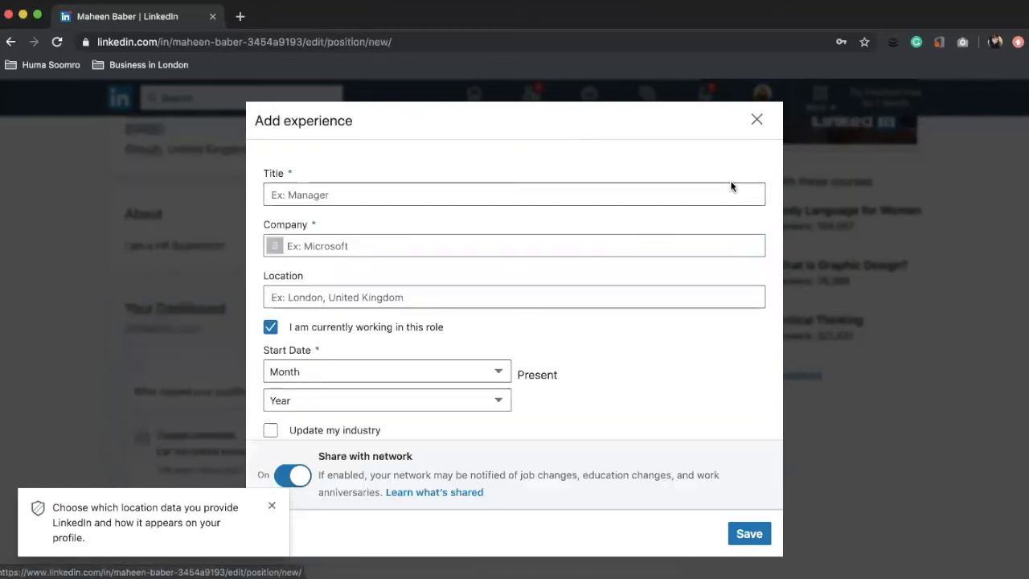
# Step: Discard the accidentally opened new position form
pyautogui.click(757, 122)
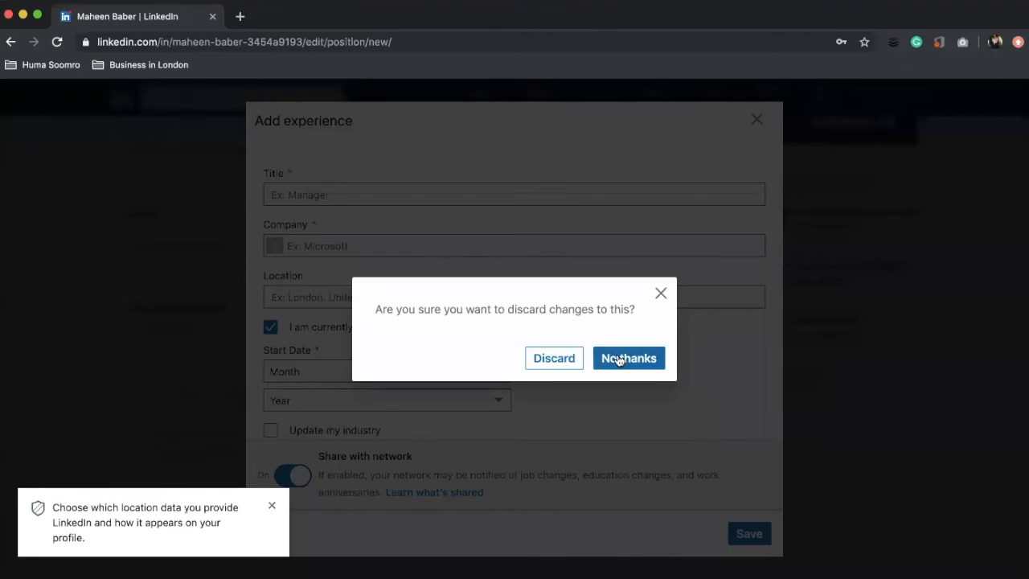
pyautogui.click(574, 359)
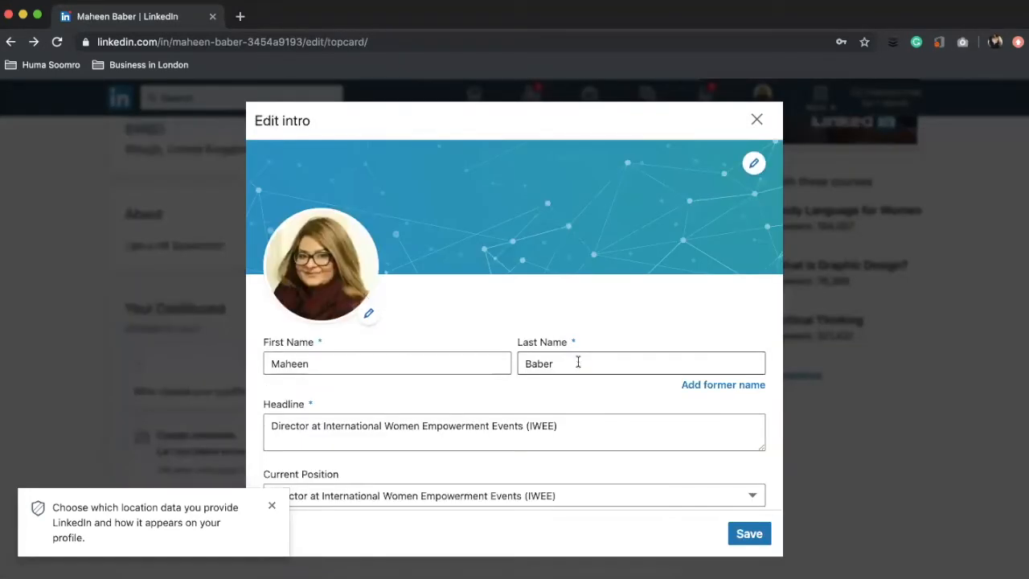
pyautogui.scroll(-3, 580, 363)
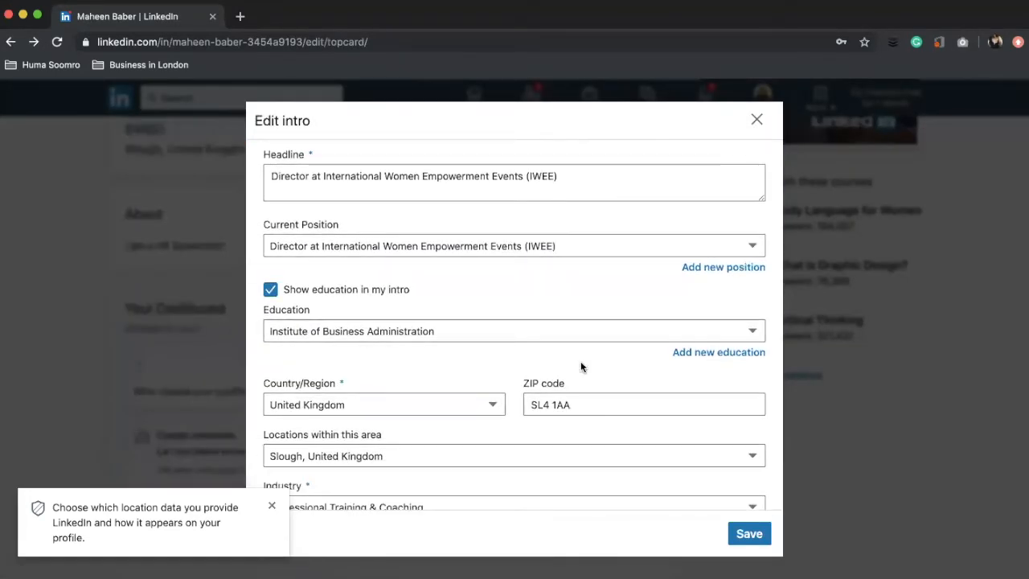
# Step: Retype the headline as 'Career Coach - Personal Development and Branding Expert - Trainer - HR Policy and Process Consultant - Headhunter/Recruiter'
pyautogui.click(606, 177)
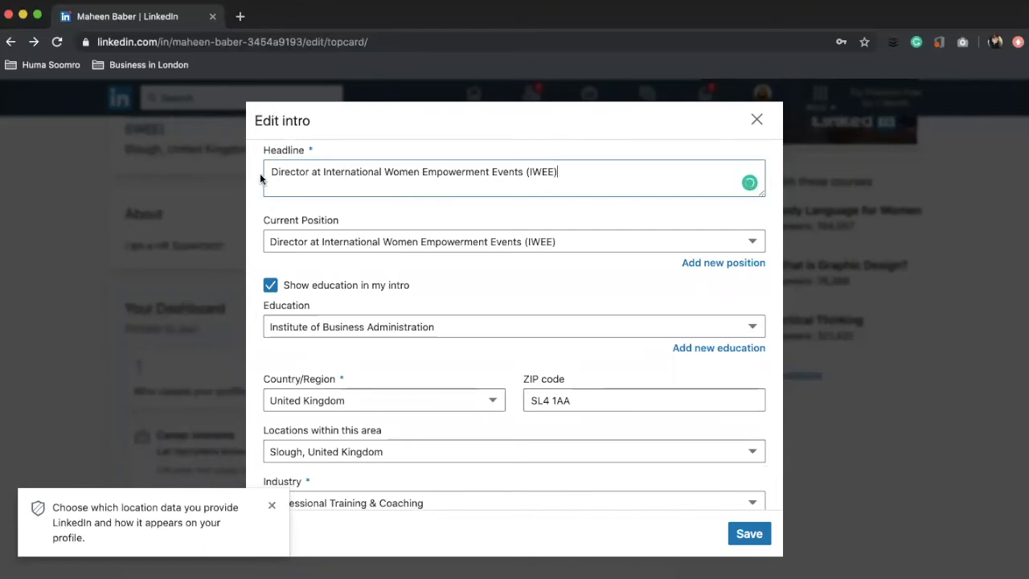
pyautogui.press('super+a')
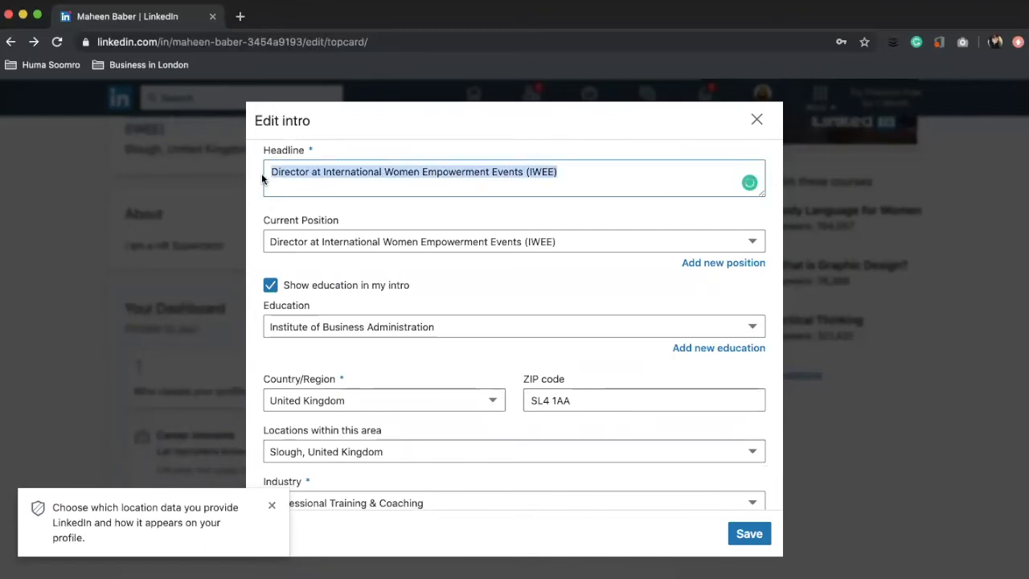
pyautogui.write('Career Ca')
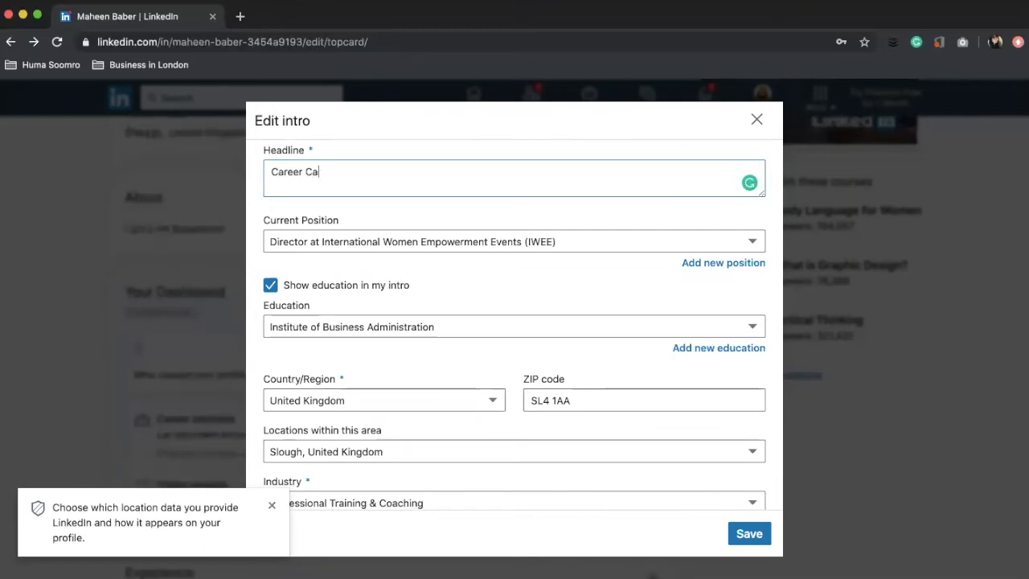
pyautogui.write('och - Personal')
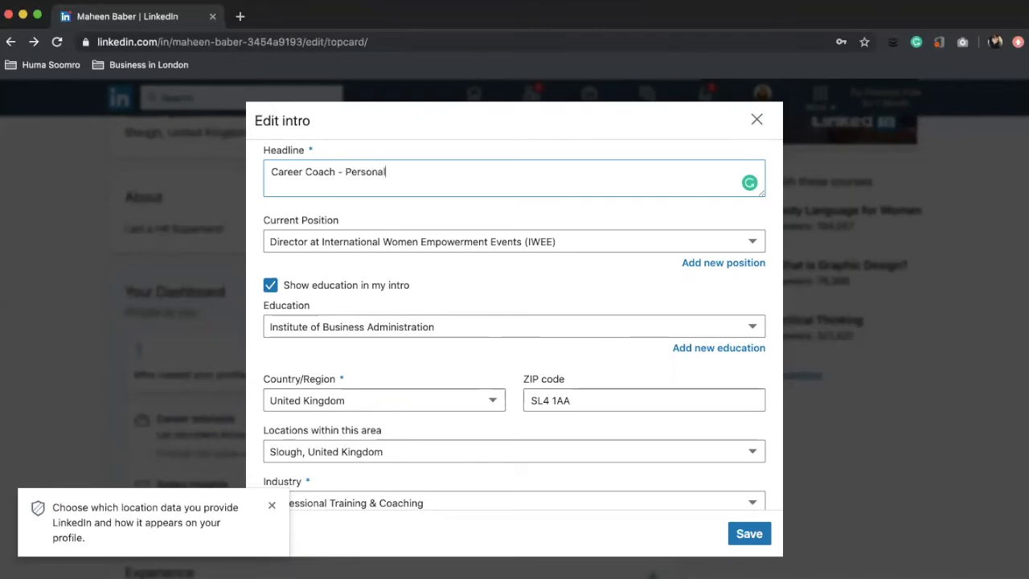
pyautogui.write(' Devlo')
pyautogui.press('BackSpace')
pyautogui.press('BackSpace')
pyautogui.write('elopment and Branfing')
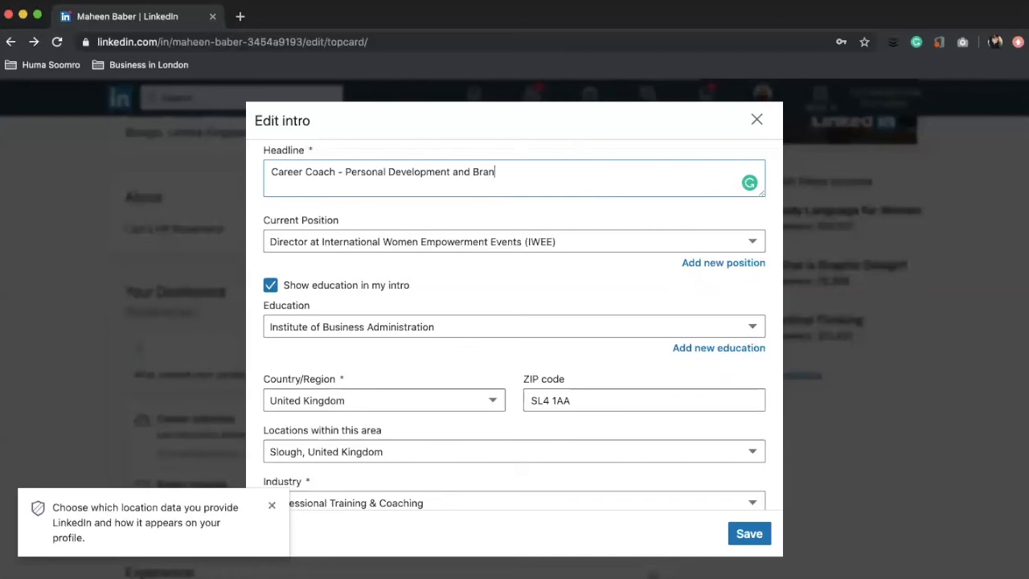
pyautogui.press('BackSpace')
pyautogui.press('BackSpace')
pyautogui.press('BackSpace')
pyautogui.write('ding Expert - Trainer - H')
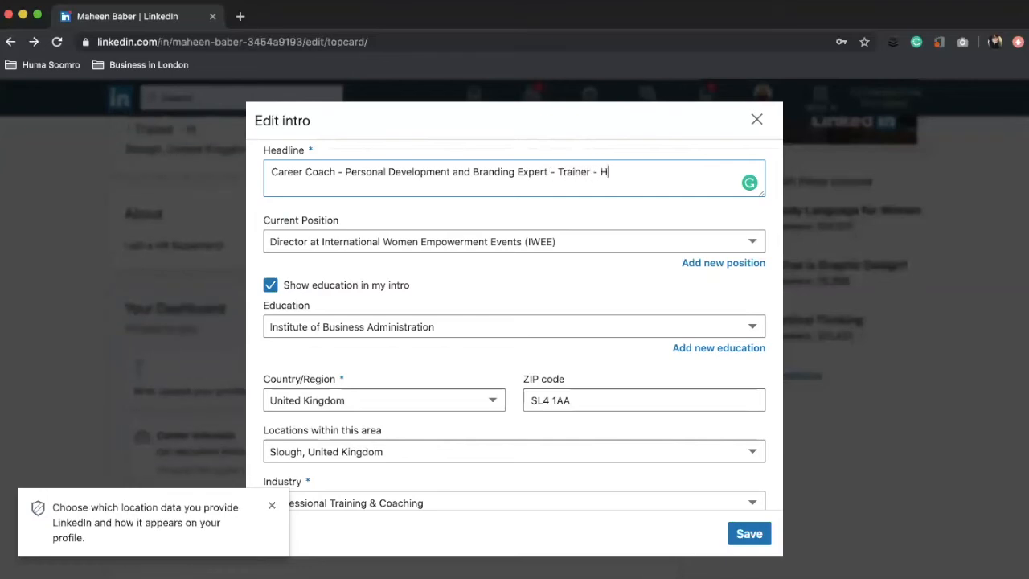
pyautogui.write('R Policy and Process')
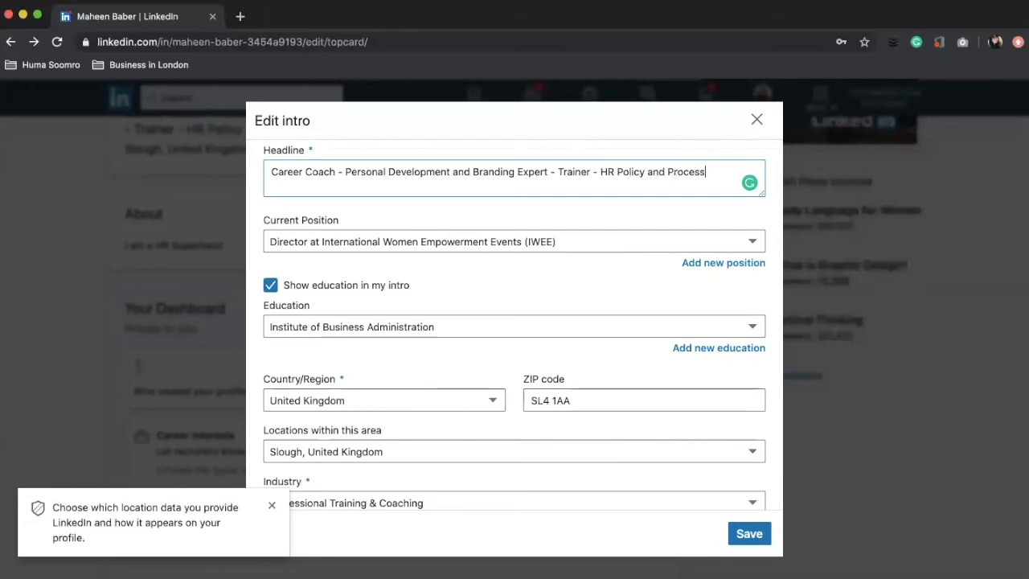
pyautogui.write(' Consultant - Headh')
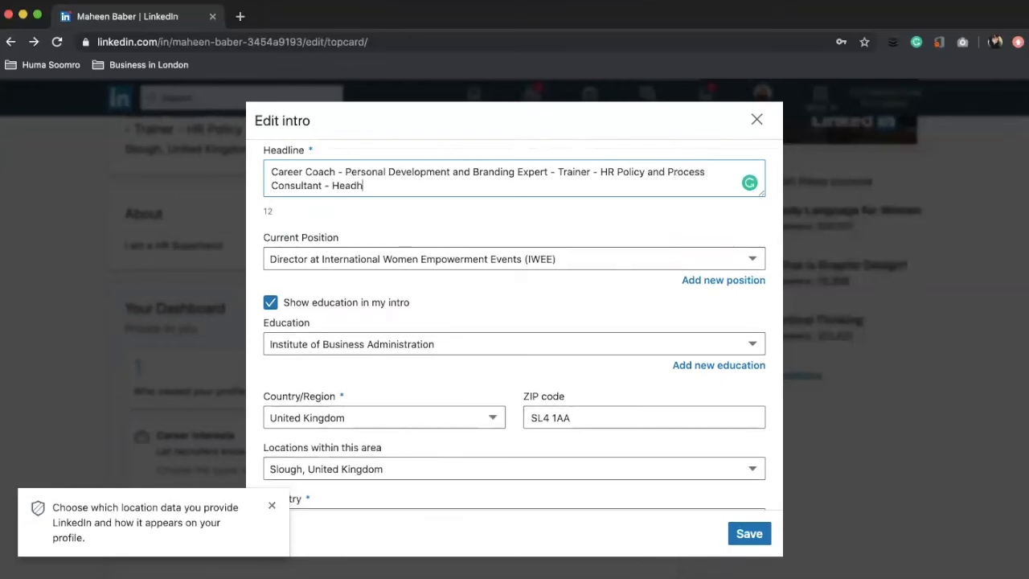
pyautogui.write('unter/Rec')
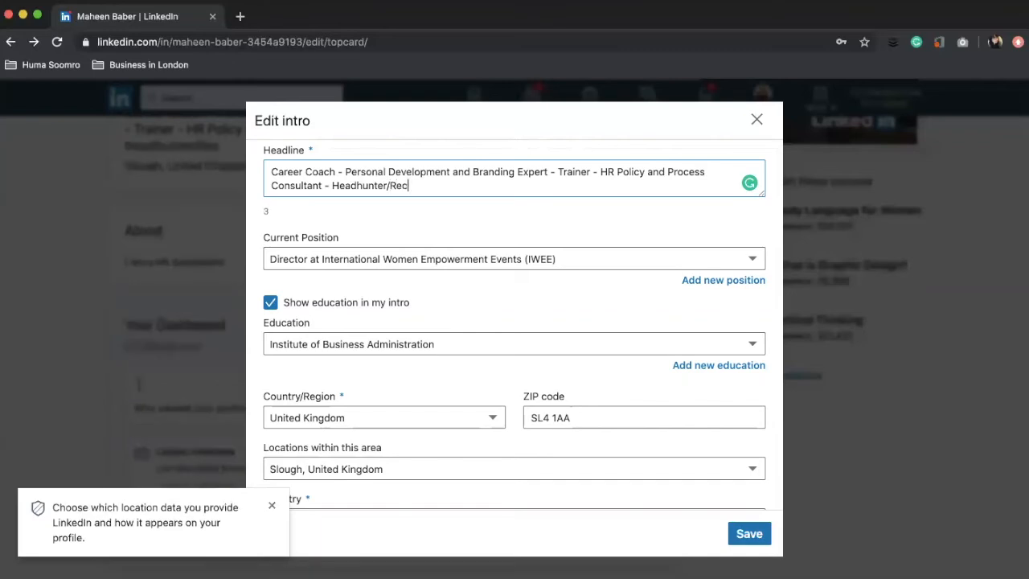
pyautogui.write('ruiter')
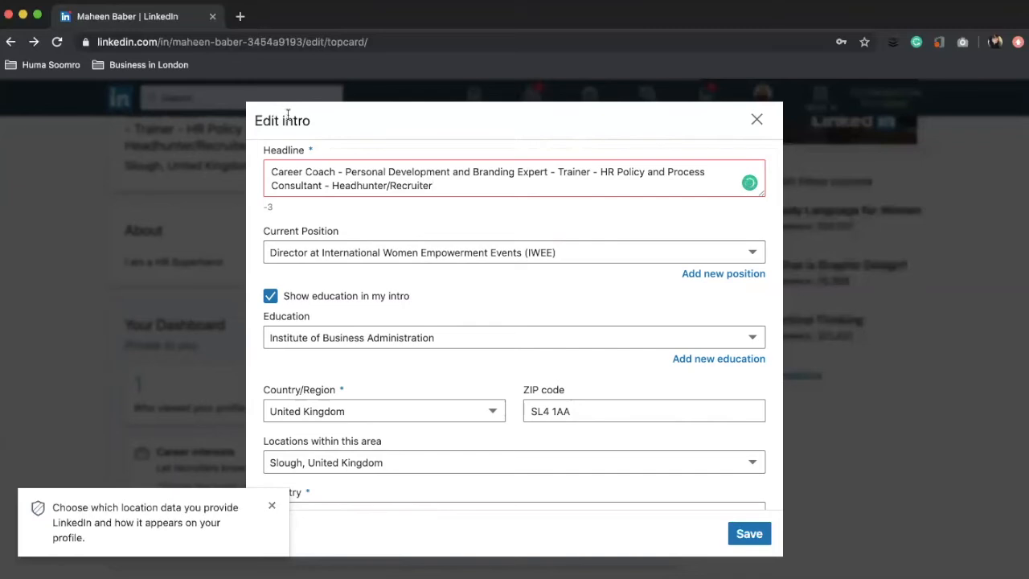
# Step: Replace both occurrences of 'and' in the headline with '&'
pyautogui.click(466, 171)
pyautogui.press('BackSpace')
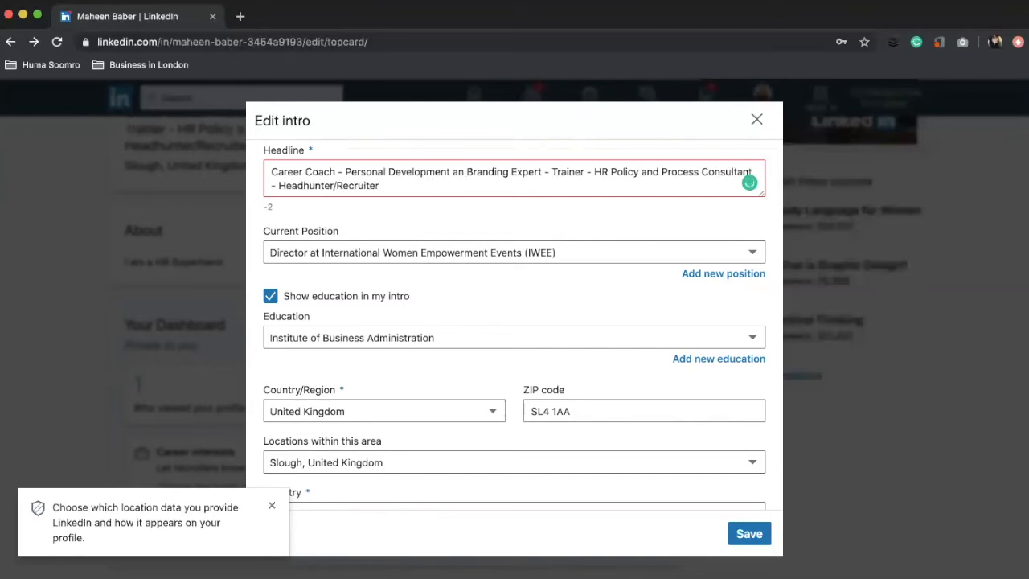
pyautogui.press('BackSpace')
pyautogui.press('BackSpace')
pyautogui.write('&')
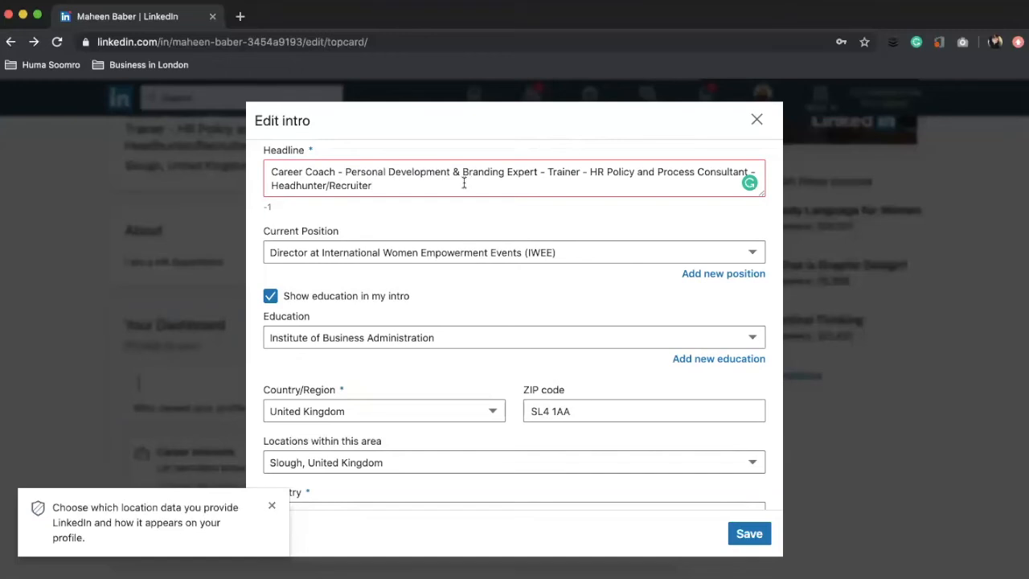
pyautogui.doubleClick(654, 171)
pyautogui.press('BackSpace')
pyautogui.write('&')
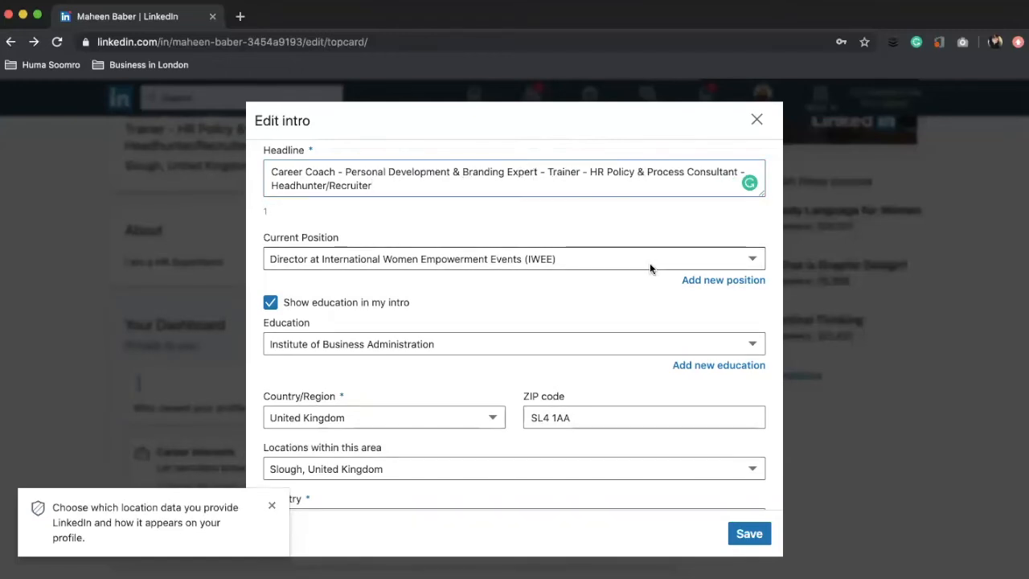
pyautogui.scroll(-3, 649, 262)
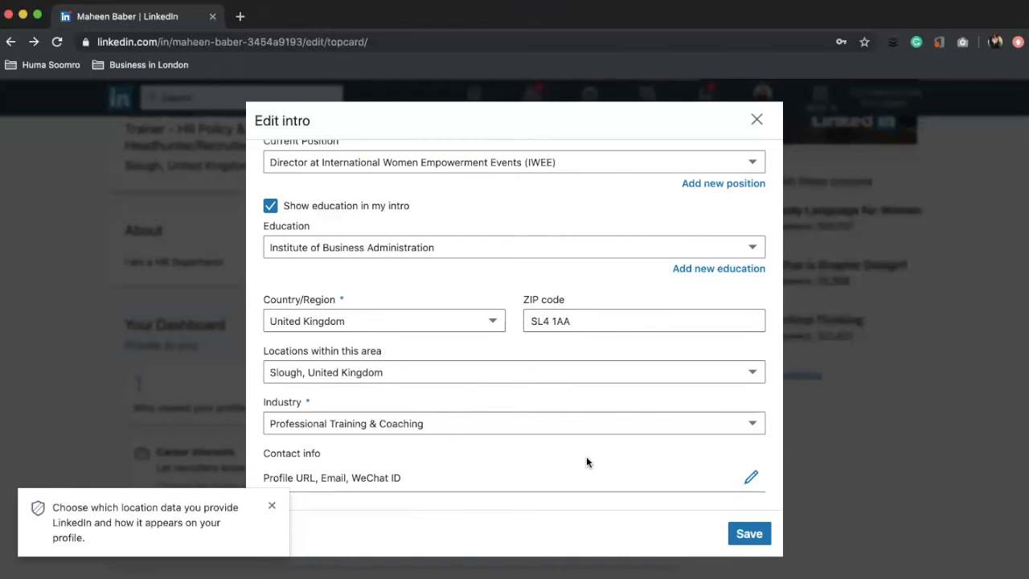
pyautogui.click(749, 480)
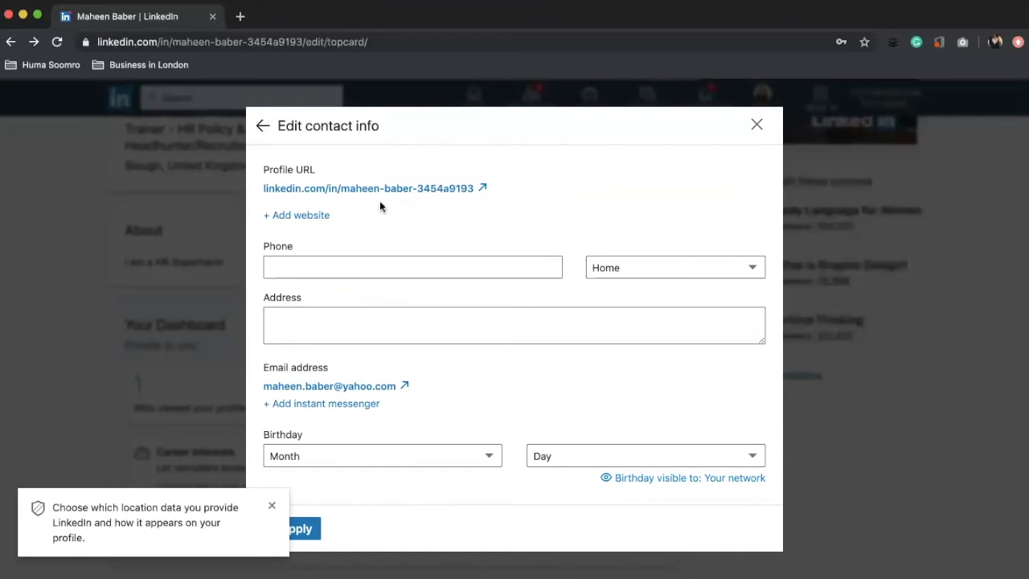
pyautogui.click(323, 215)
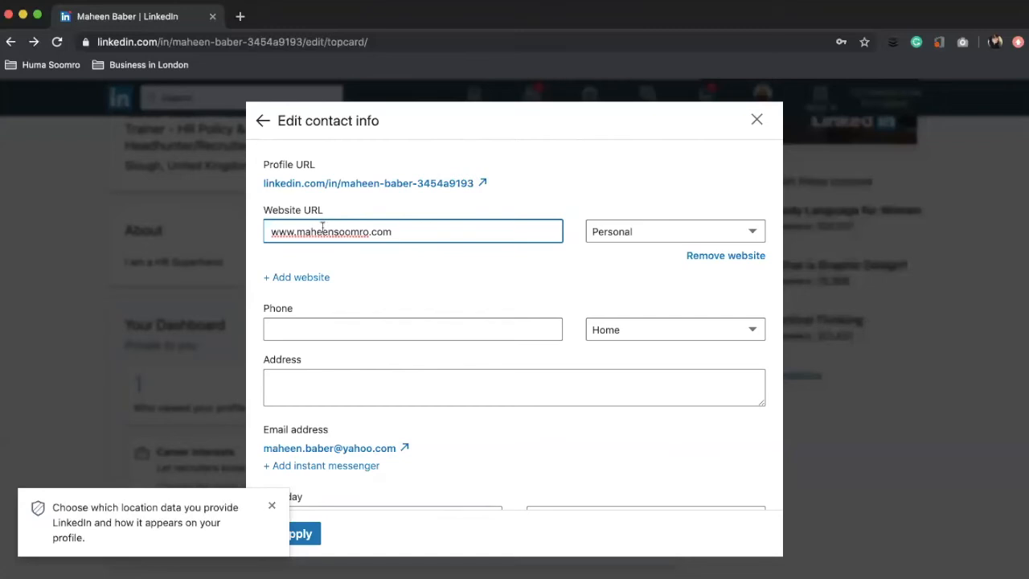
pyautogui.click(305, 276)
pyautogui.write('www.mushawar.co.uk')
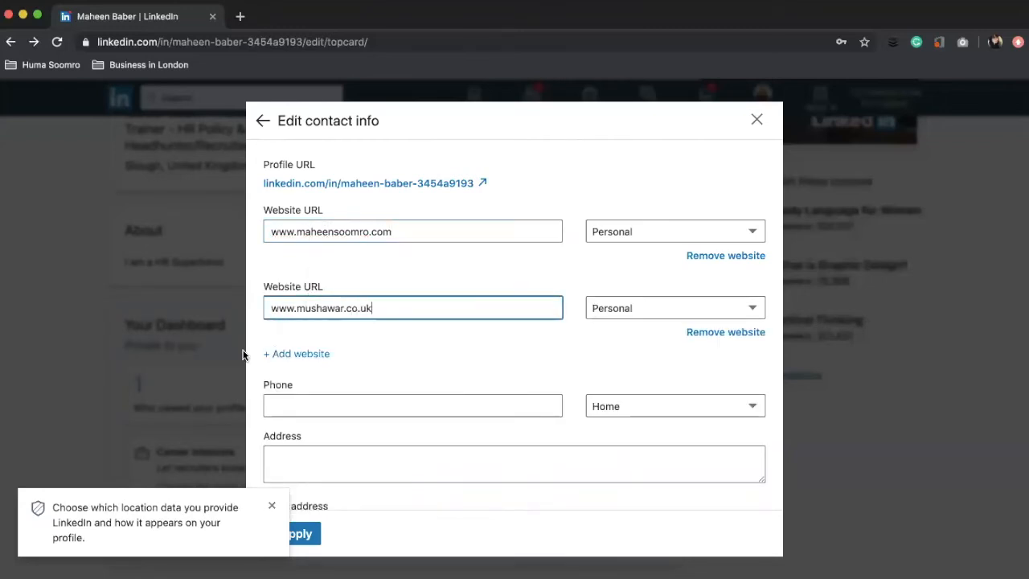
pyautogui.click(275, 355)
pyautogui.write('www.mushawar')
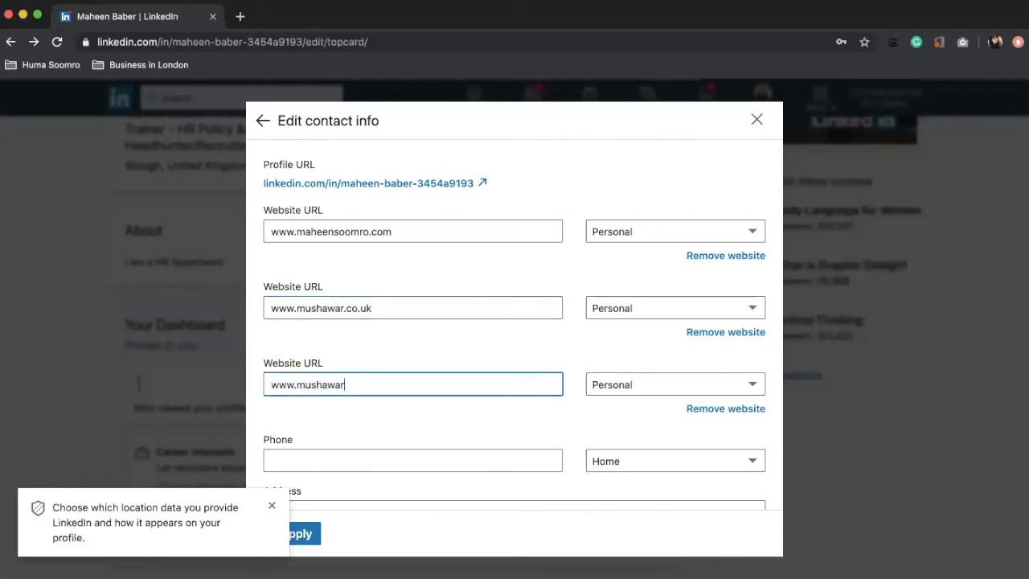
pyautogui.write('.c')
pyautogui.write('solutions.')
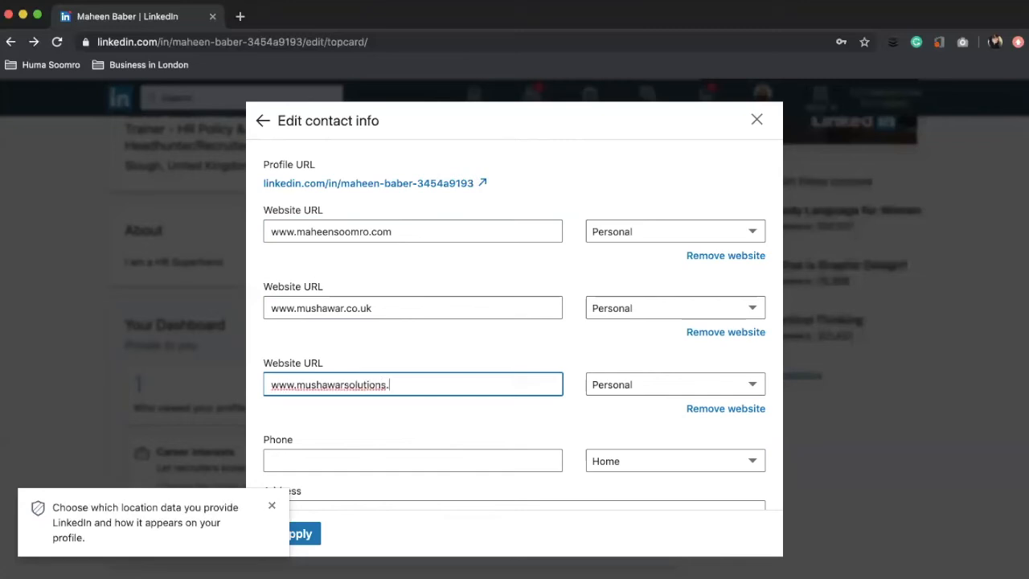
pyautogui.write('com')
pyautogui.scroll(-5, 345, 387)
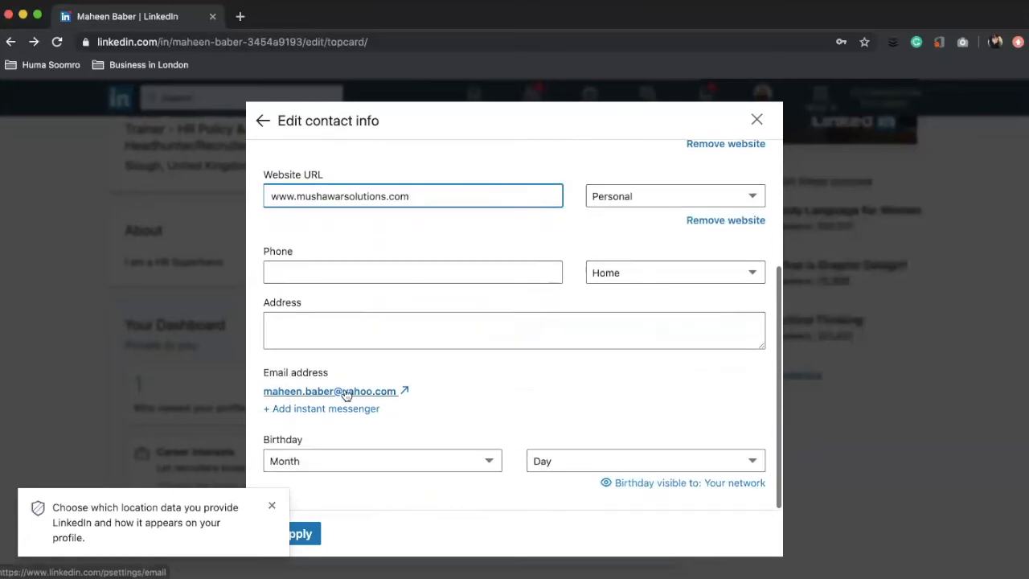
# Step: Add the Skype username as an instant messenger in contact info
pyautogui.click(389, 270)
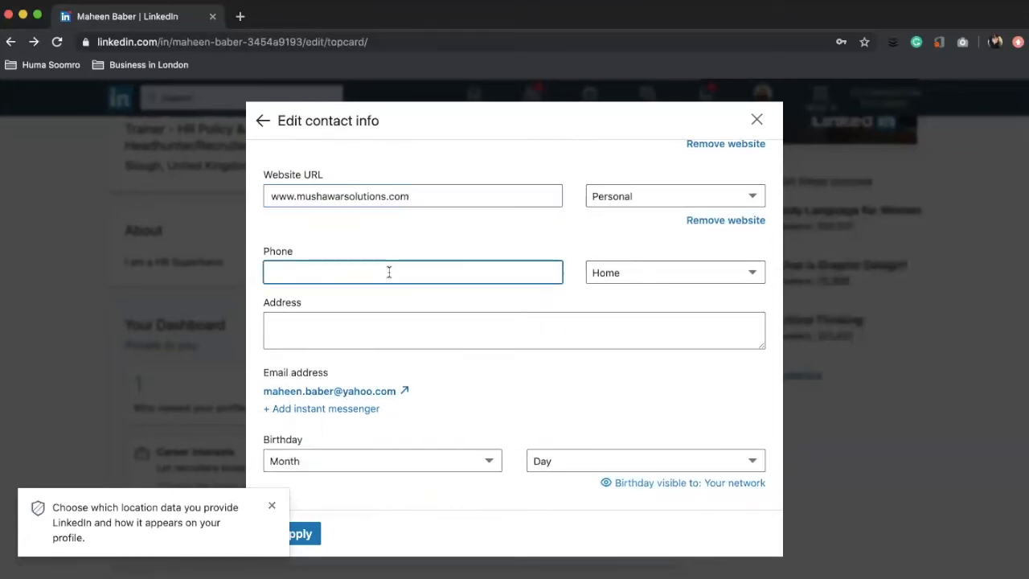
pyautogui.click(455, 326)
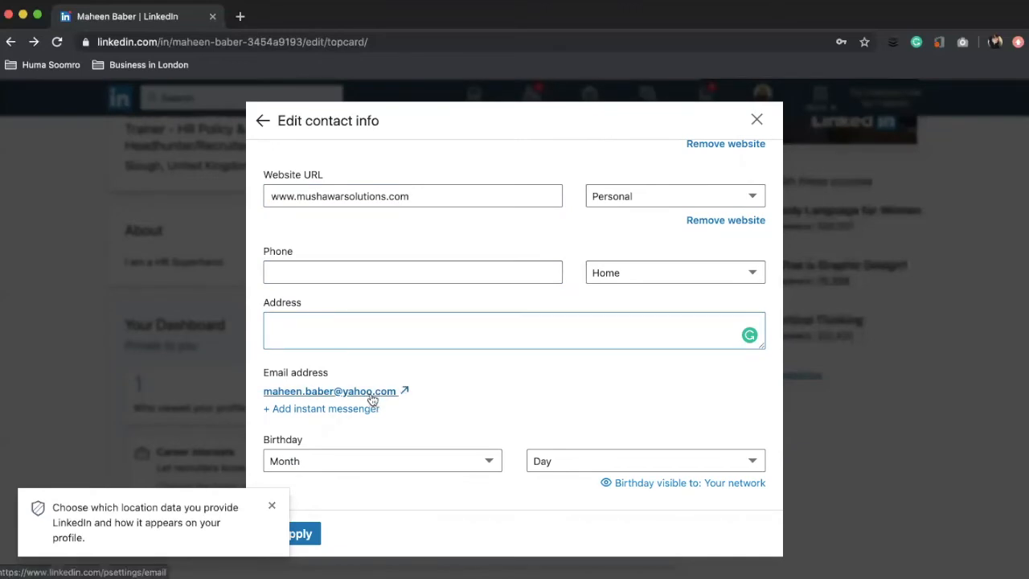
pyautogui.click(368, 412)
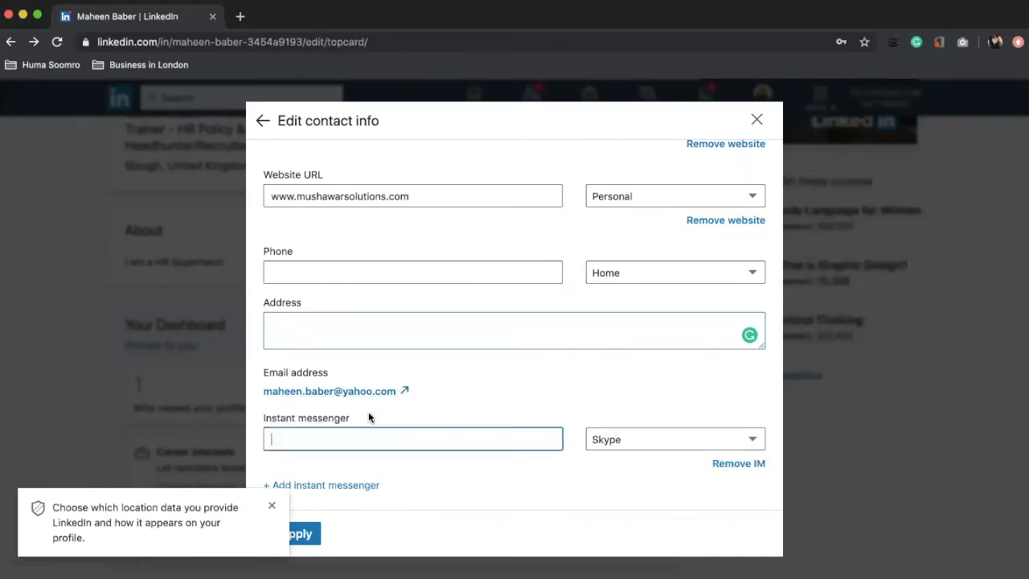
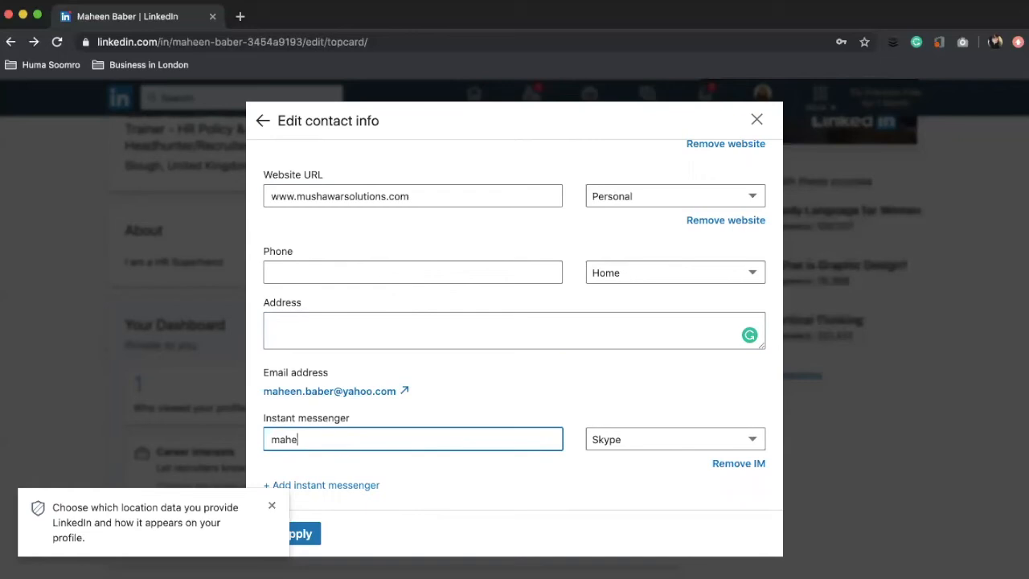
pyautogui.scroll(-2, 497, 504)
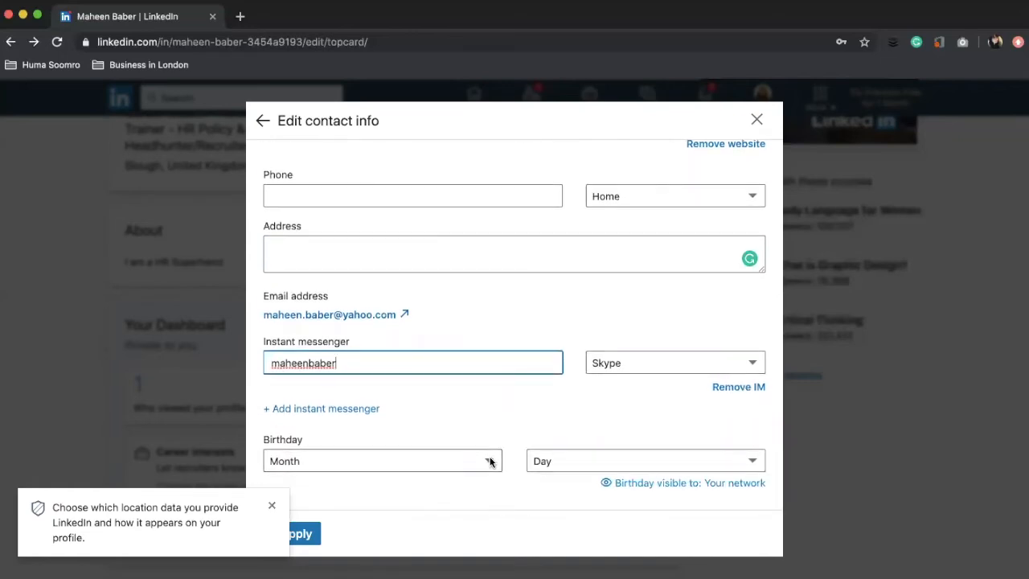
# Step: Set the birthday to May 31 and apply the contact info changes
pyautogui.click(491, 460)
pyautogui.click(470, 529)
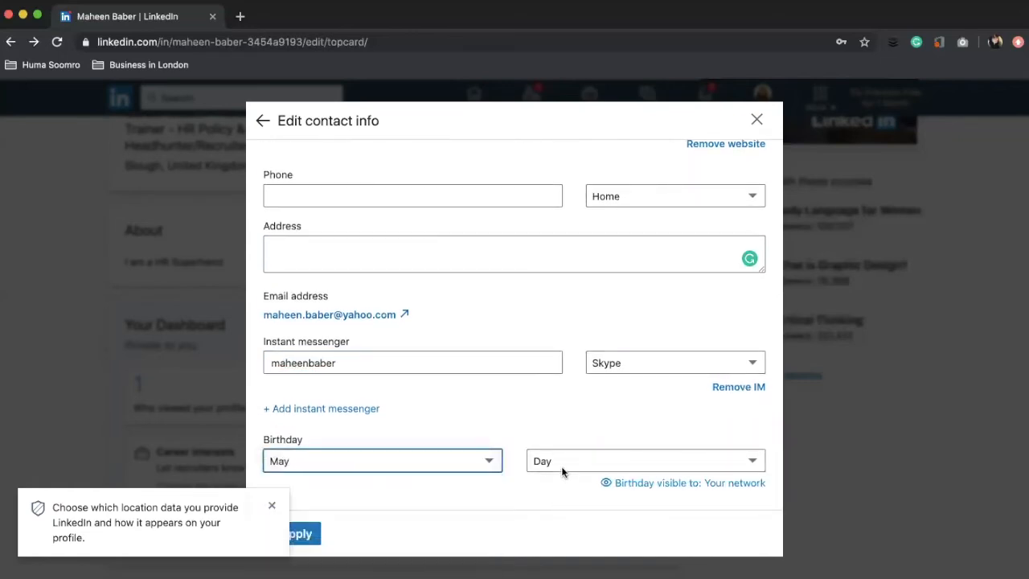
pyautogui.click(563, 466)
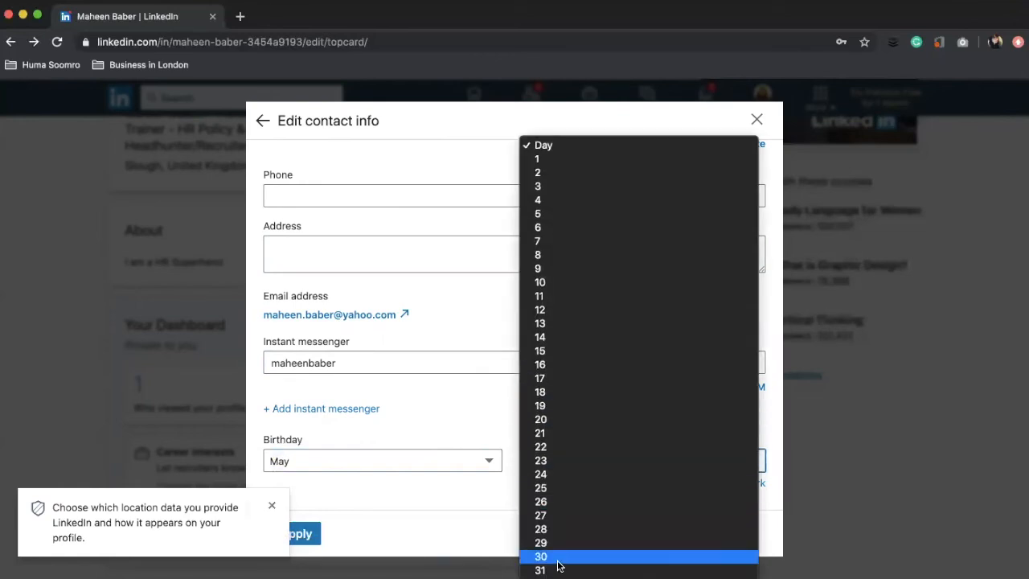
pyautogui.click(554, 570)
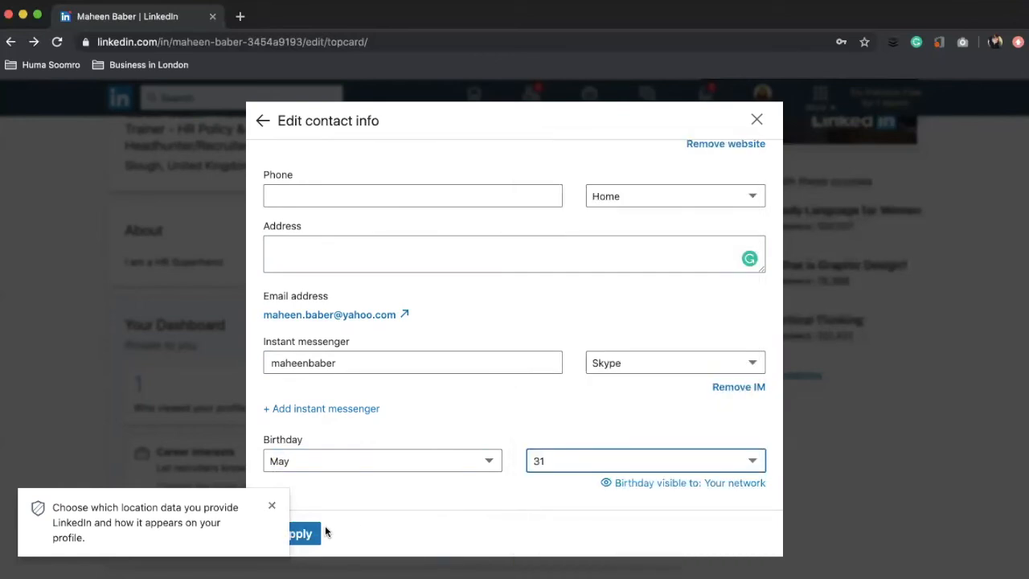
pyautogui.scroll(5, 408, 459)
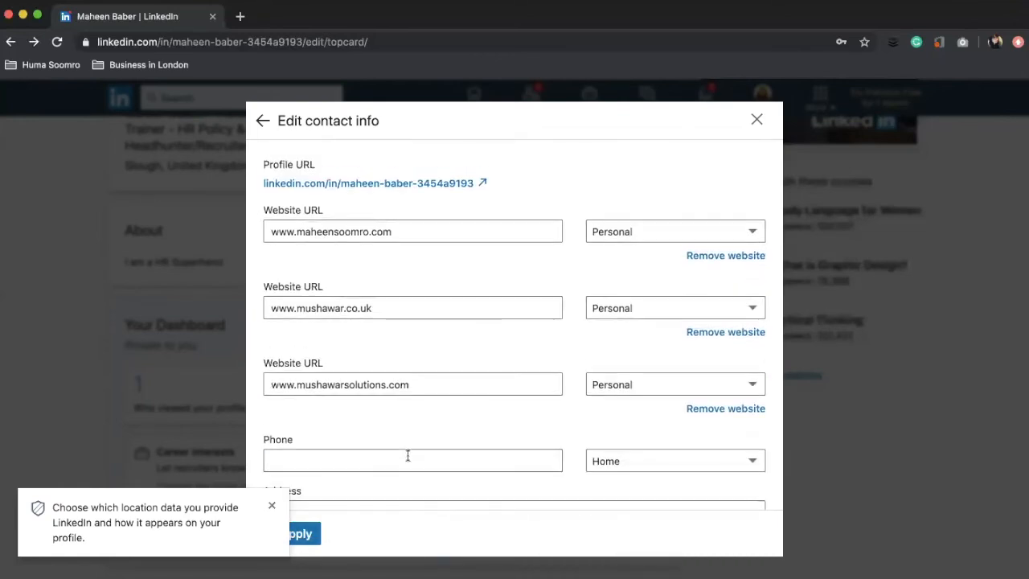
pyautogui.click(314, 538)
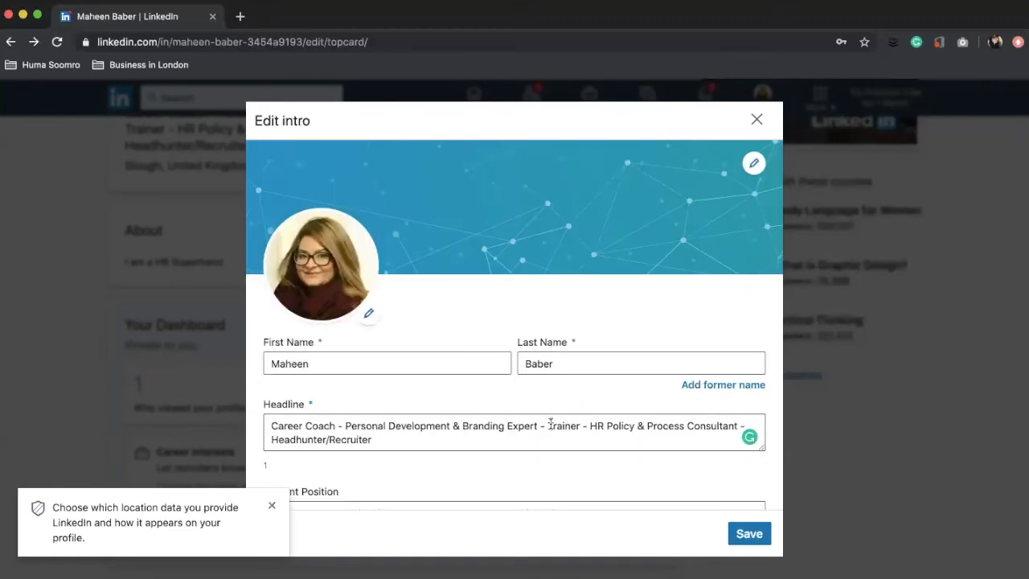
# Step: Save the intro with the new headline and contact info, then review the profile top
pyautogui.scroll(-1, 551, 423)
pyautogui.scroll(-2, 550, 424)
pyautogui.scroll(-5, 550, 421)
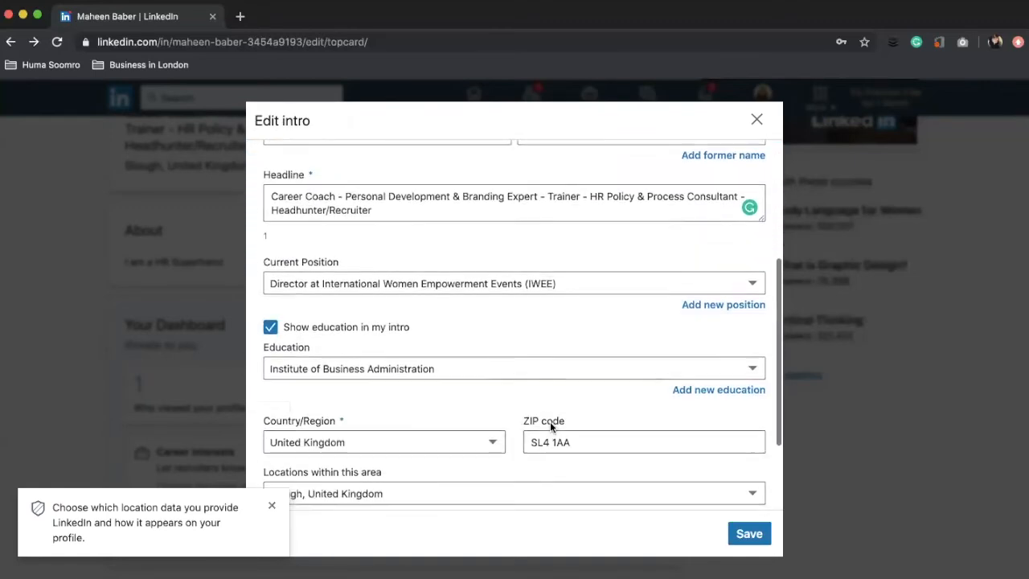
pyautogui.click(749, 533)
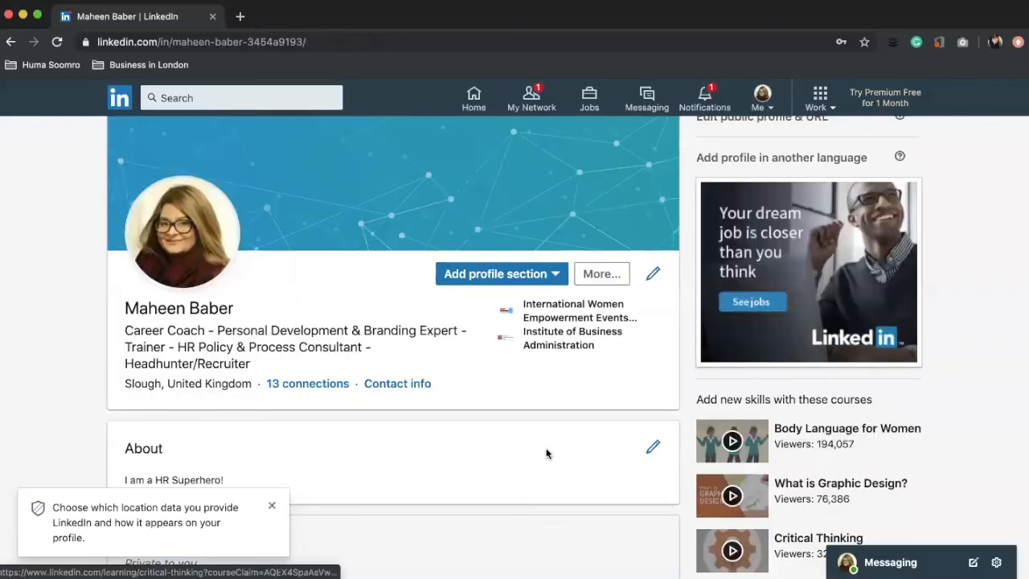
pyautogui.scroll(-5, 514, 452)
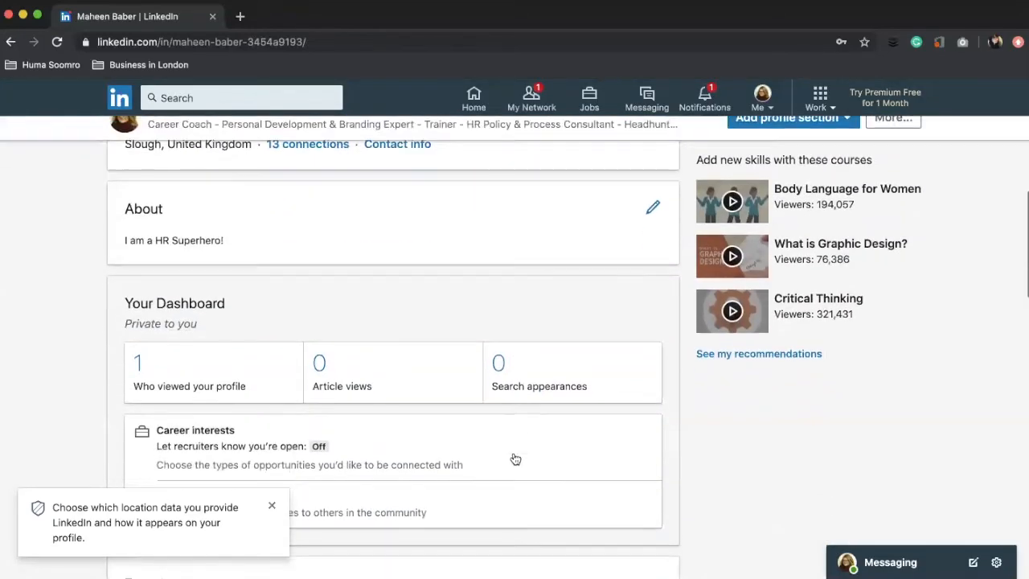
pyautogui.scroll(6, 515, 459)
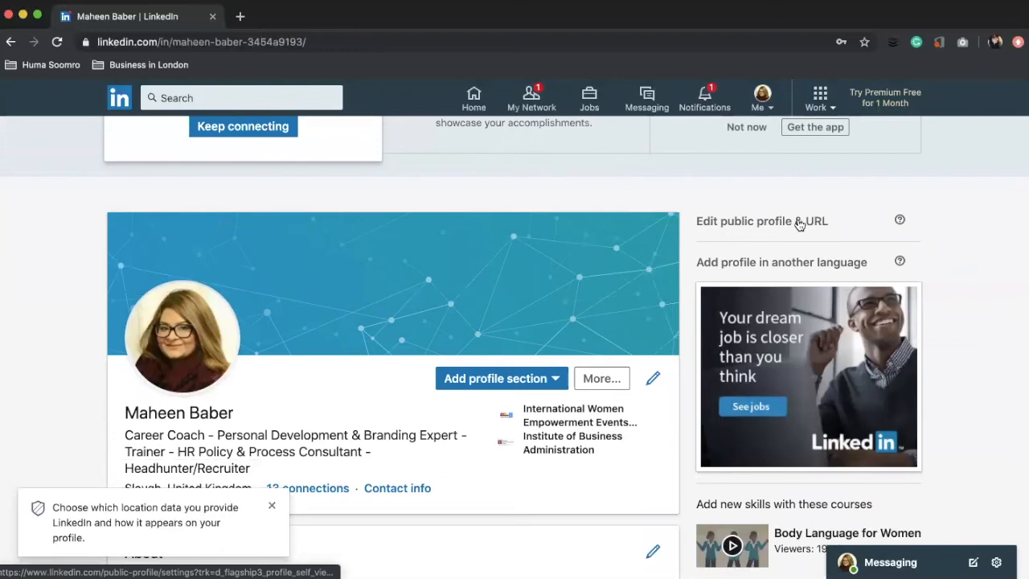
pyautogui.click(798, 223)
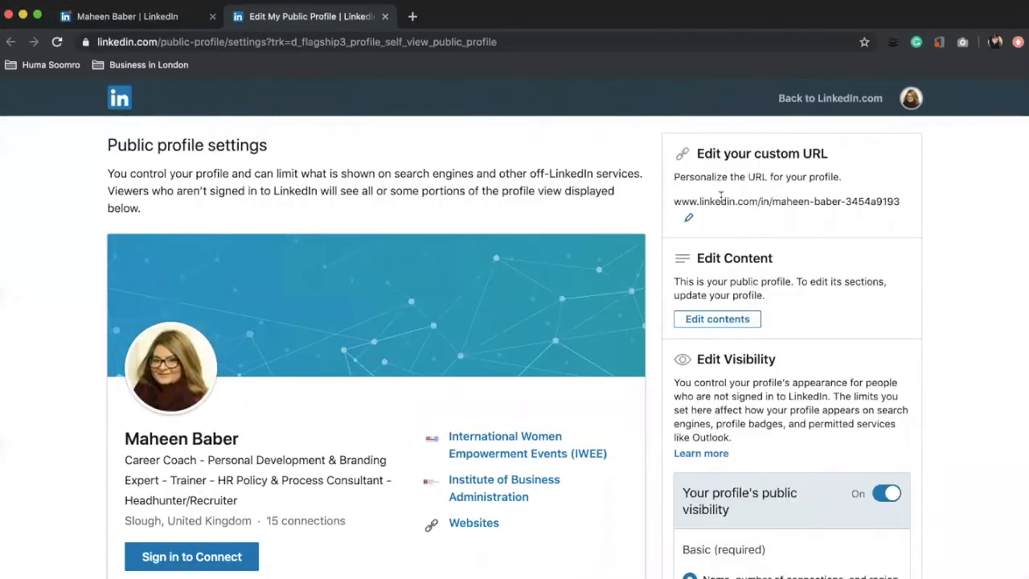
# Step: Change the custom profile URL's numeric suffix to the member's name and save it
pyautogui.click(688, 220)
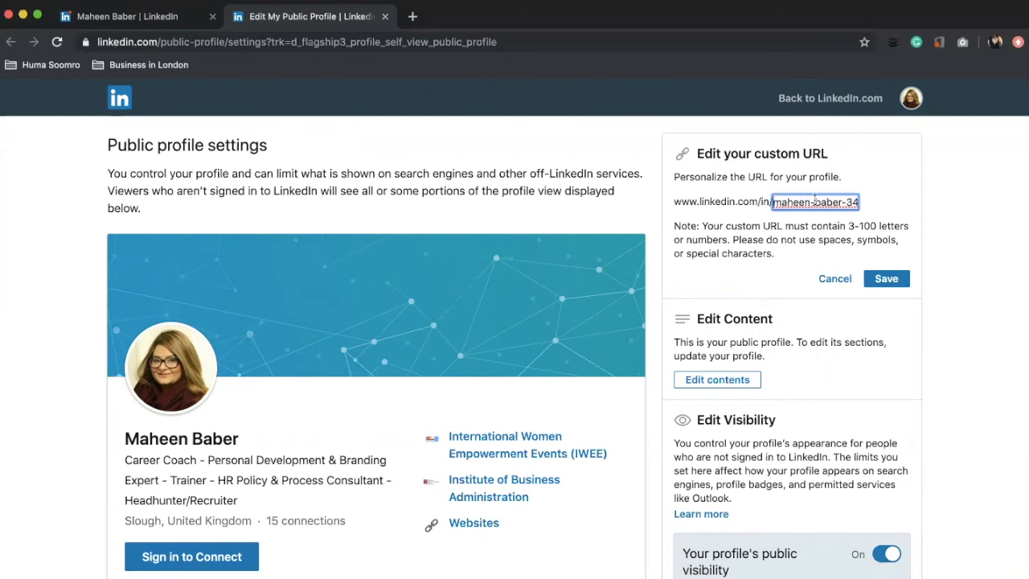
pyautogui.moveTo(810, 200); pyautogui.dragTo(879, 208)
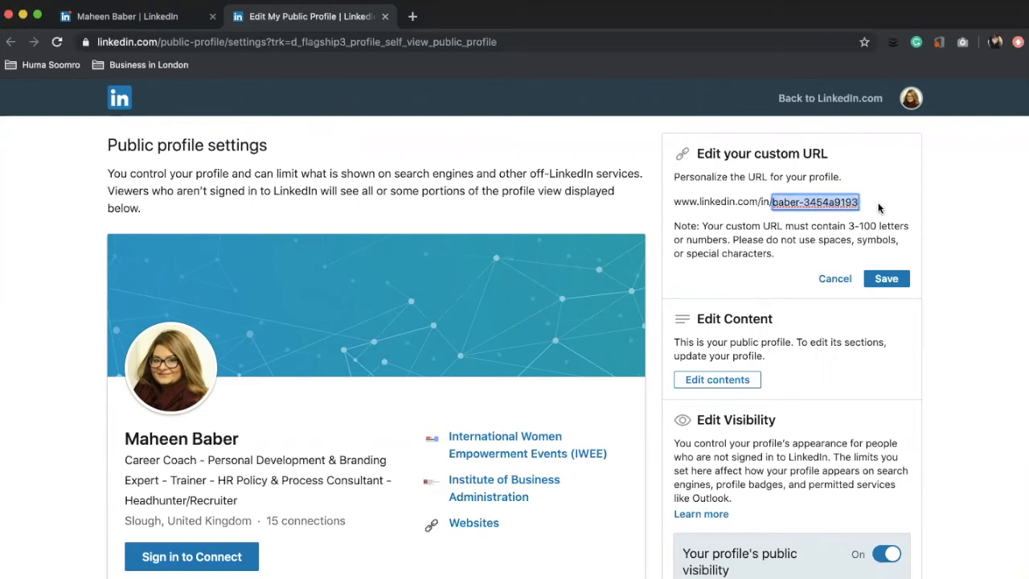
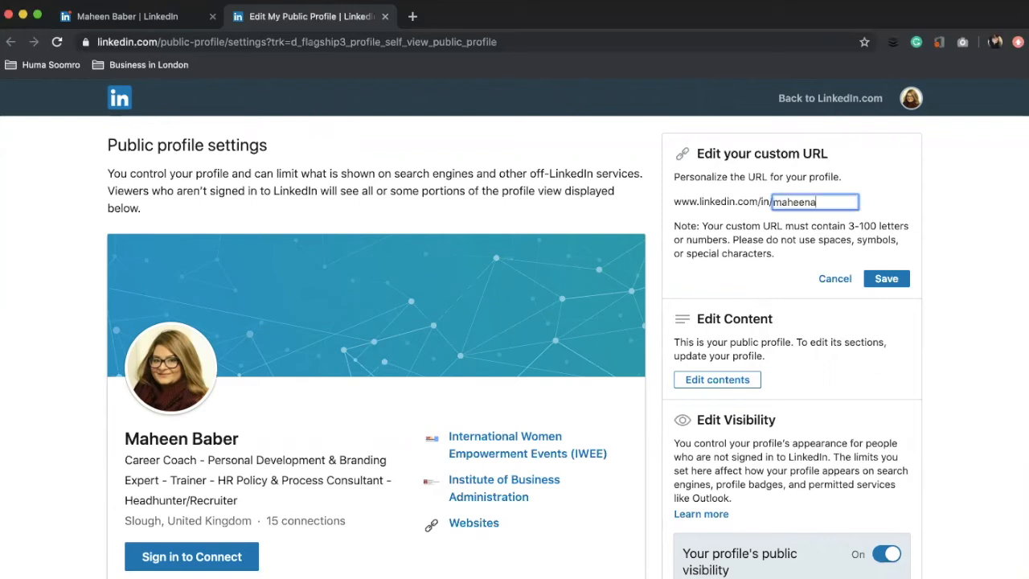
pyautogui.click(892, 280)
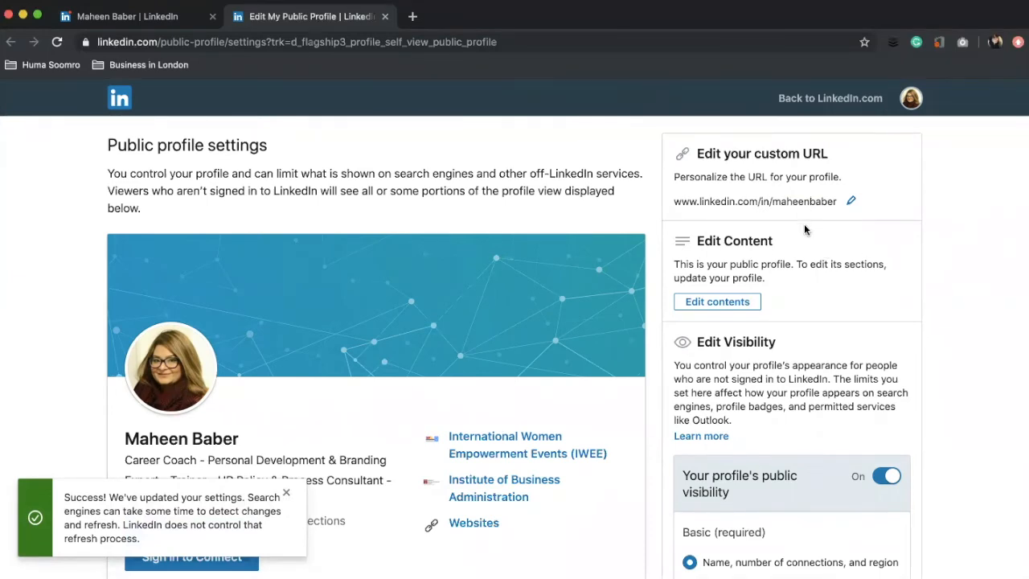
# Step: Scroll through Edit public profile, checking Public visibility and every section toggle set to Show
pyautogui.scroll(-2, 803, 229)
pyautogui.scroll(-10, 801, 230)
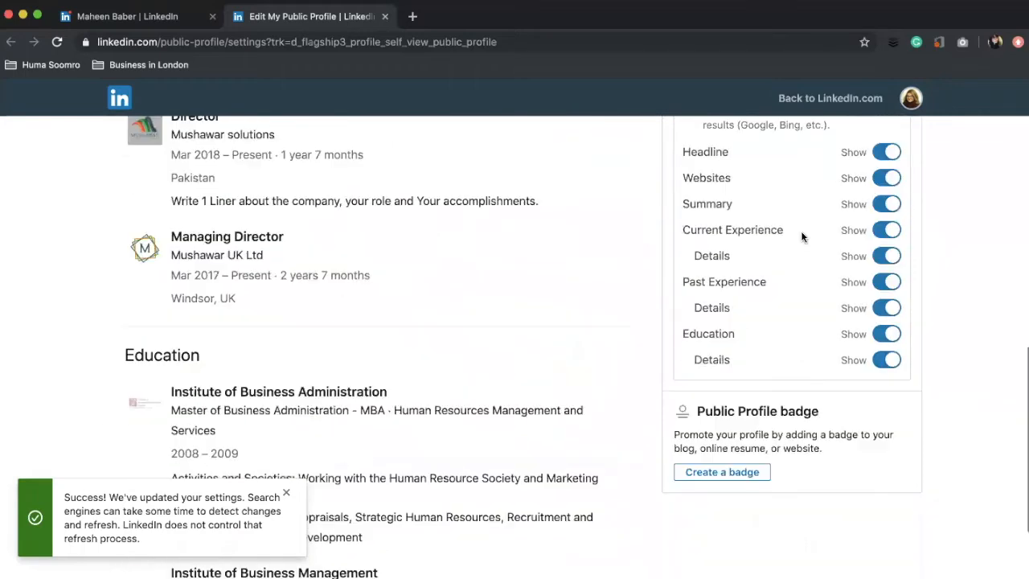
pyautogui.scroll(-3, 800, 230)
pyautogui.scroll(15, 801, 230)
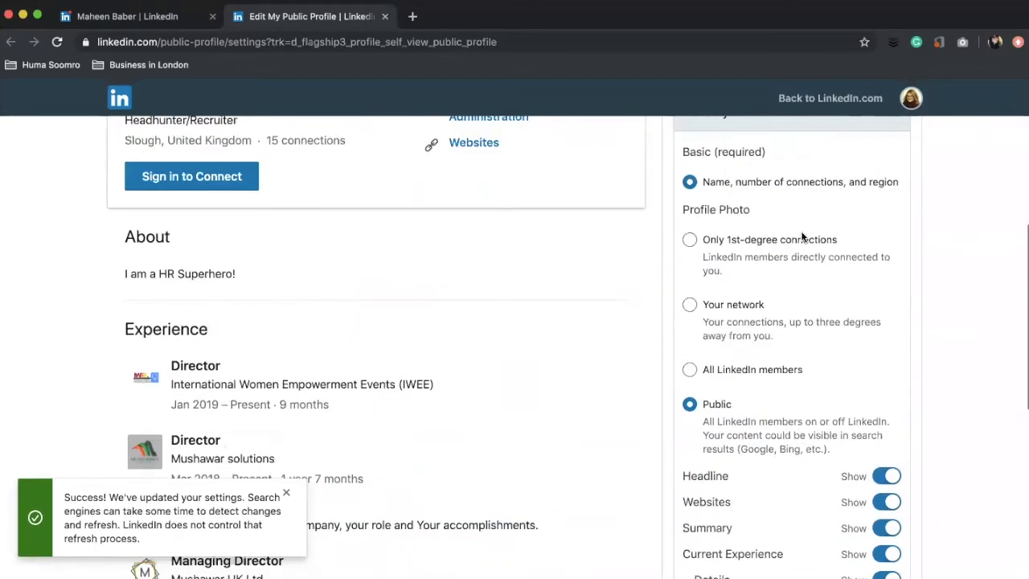
pyautogui.scroll(3, 800, 231)
pyautogui.scroll(-3, 800, 231)
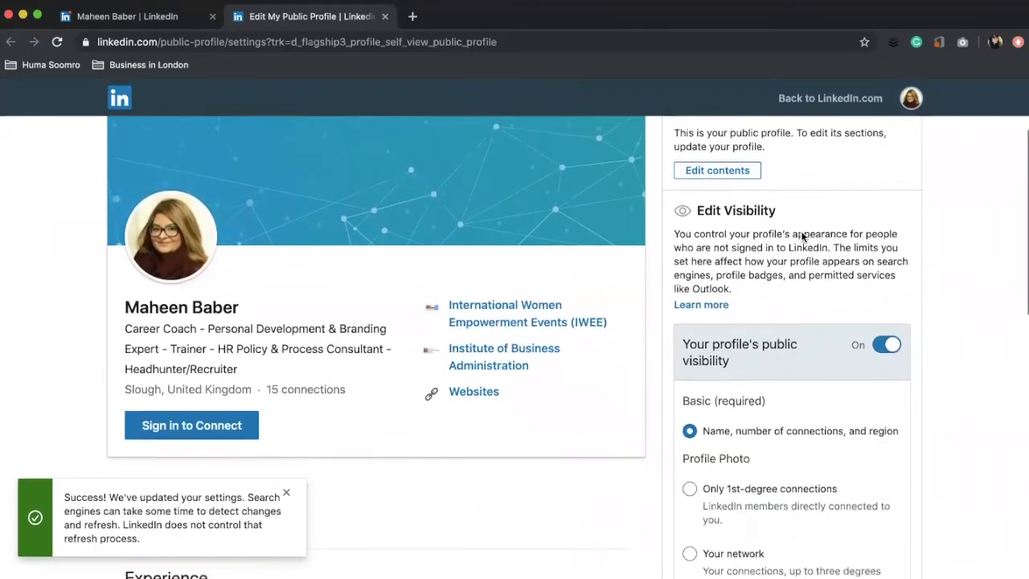
pyautogui.scroll(-3, 802, 232)
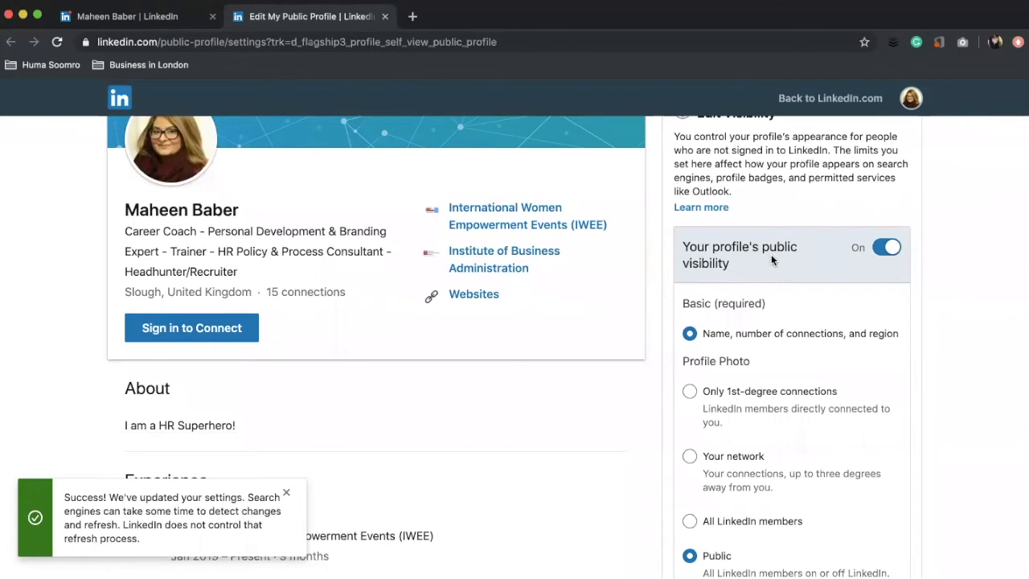
pyautogui.scroll(-2, 845, 252)
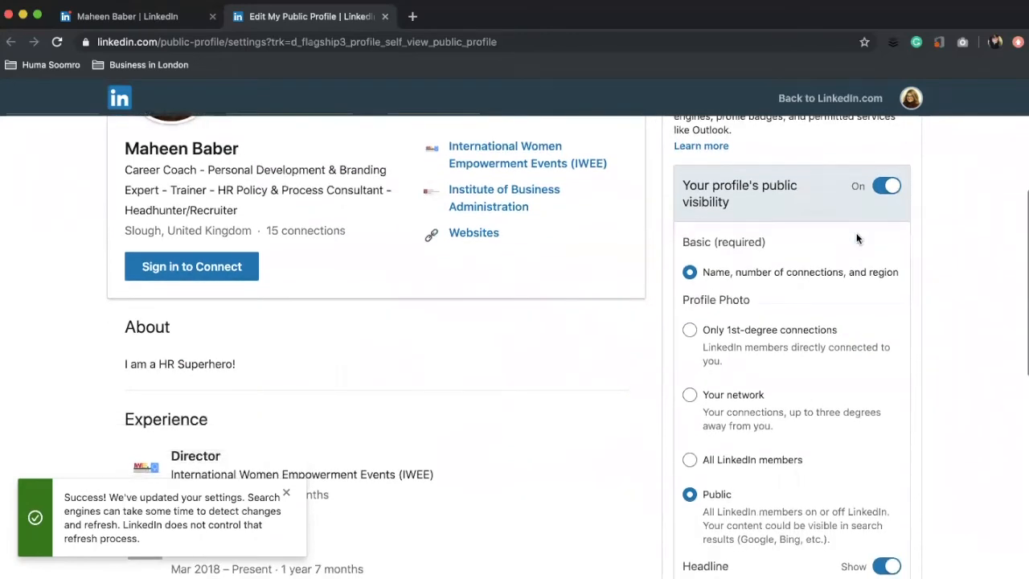
pyautogui.scroll(-2, 861, 233)
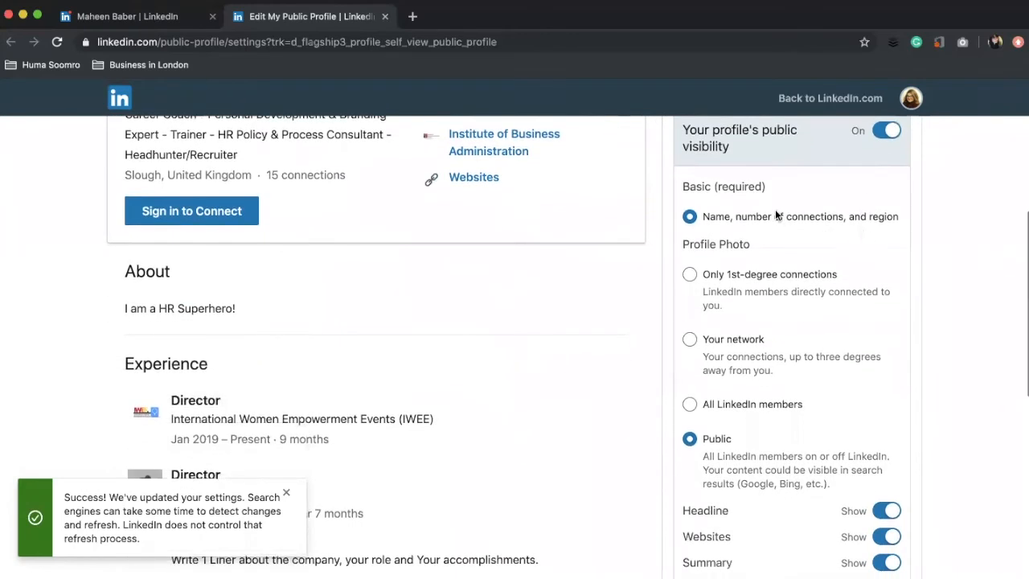
pyautogui.scroll(-1, 823, 225)
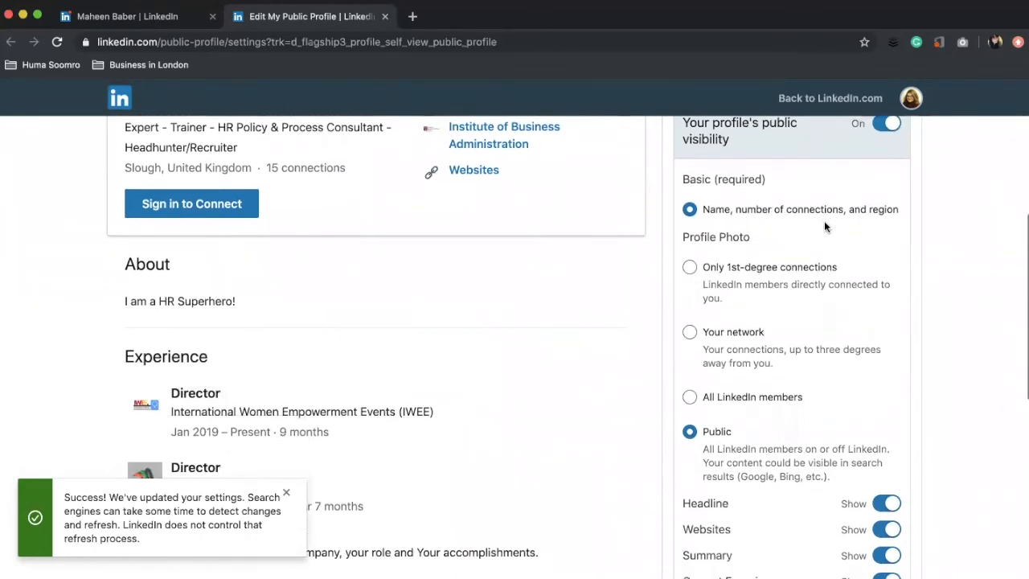
pyautogui.scroll(-1, 804, 213)
pyautogui.scroll(-1, 804, 216)
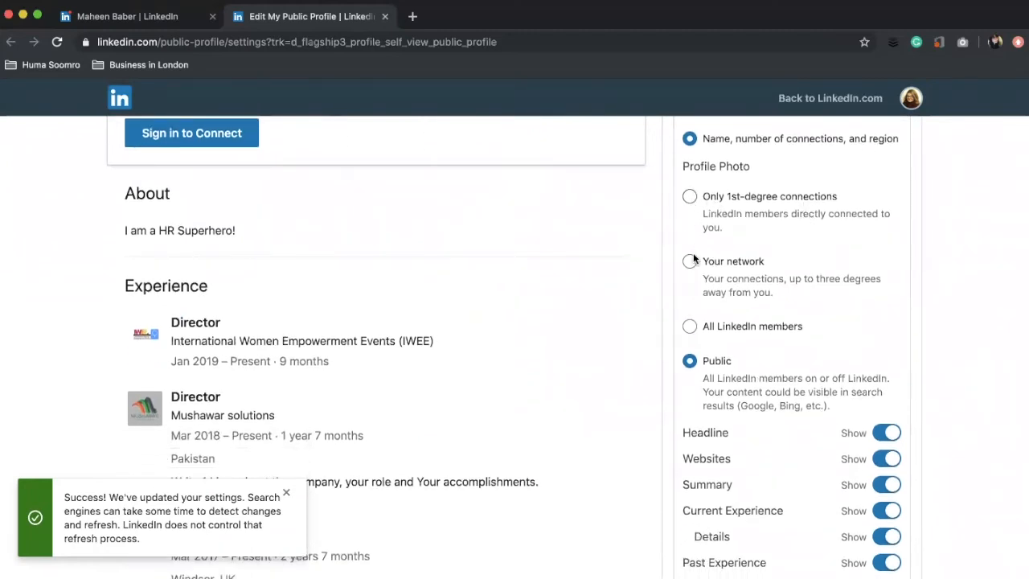
pyautogui.scroll(-2, 711, 353)
pyautogui.scroll(3, 714, 354)
pyautogui.scroll(-5, 714, 354)
pyautogui.scroll(-1, 715, 354)
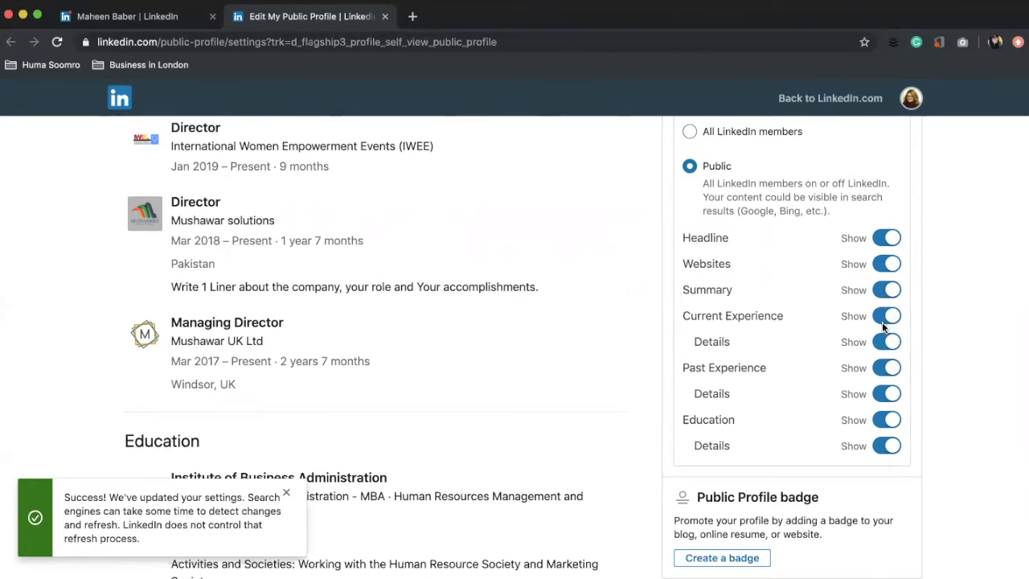
# Step: Set Past Experience and Education details to Hide, with Current Experience details back on Show
pyautogui.click(884, 343)
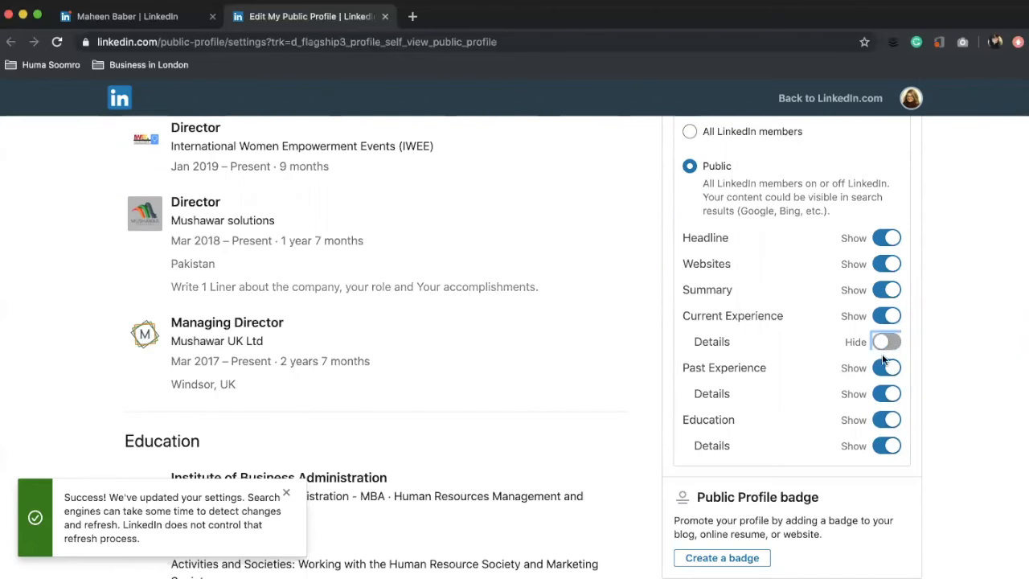
pyautogui.click(884, 393)
pyautogui.scroll(-2, 886, 353)
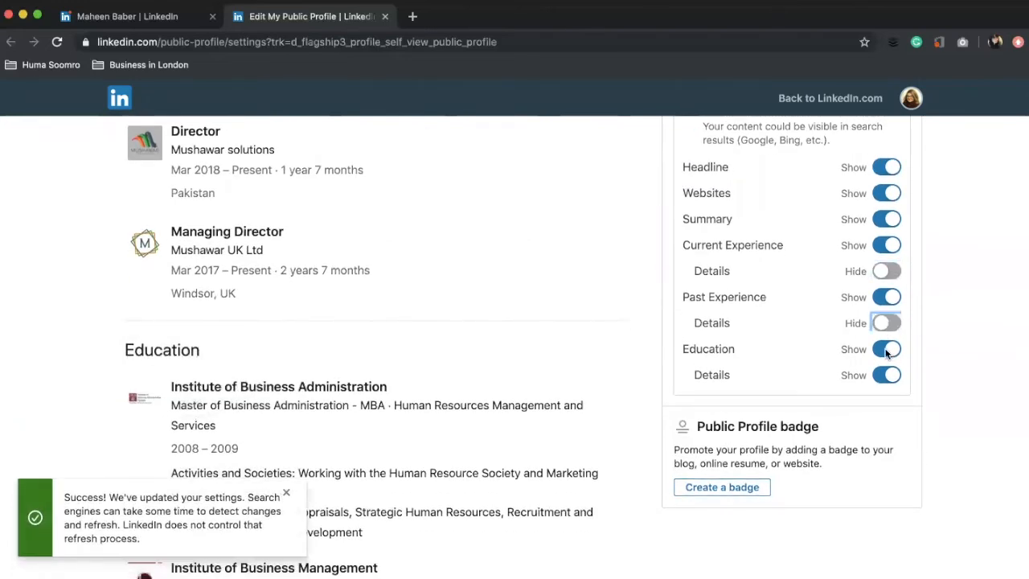
pyautogui.click(884, 271)
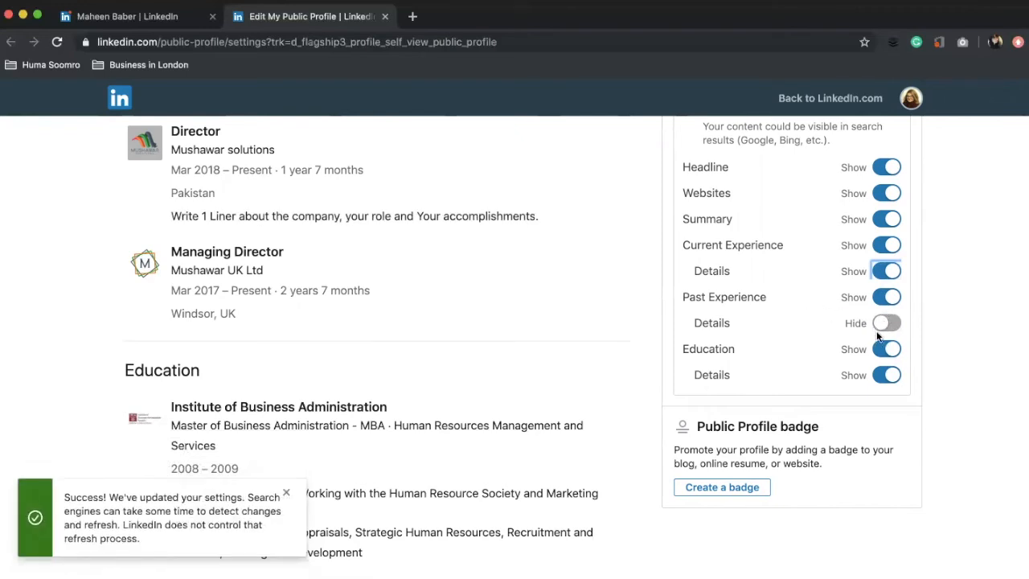
pyautogui.click(888, 376)
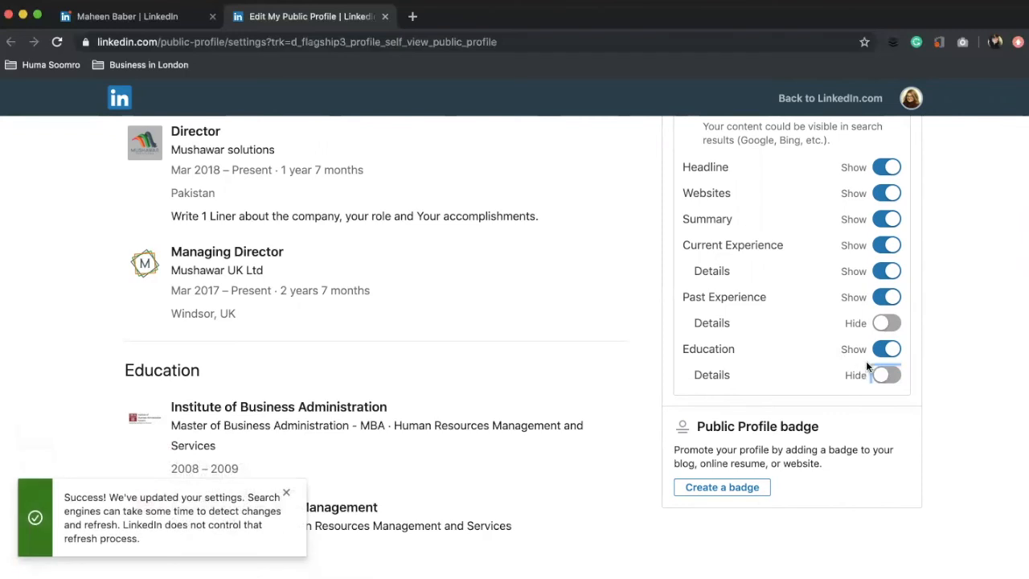
pyautogui.scroll(-1, 866, 361)
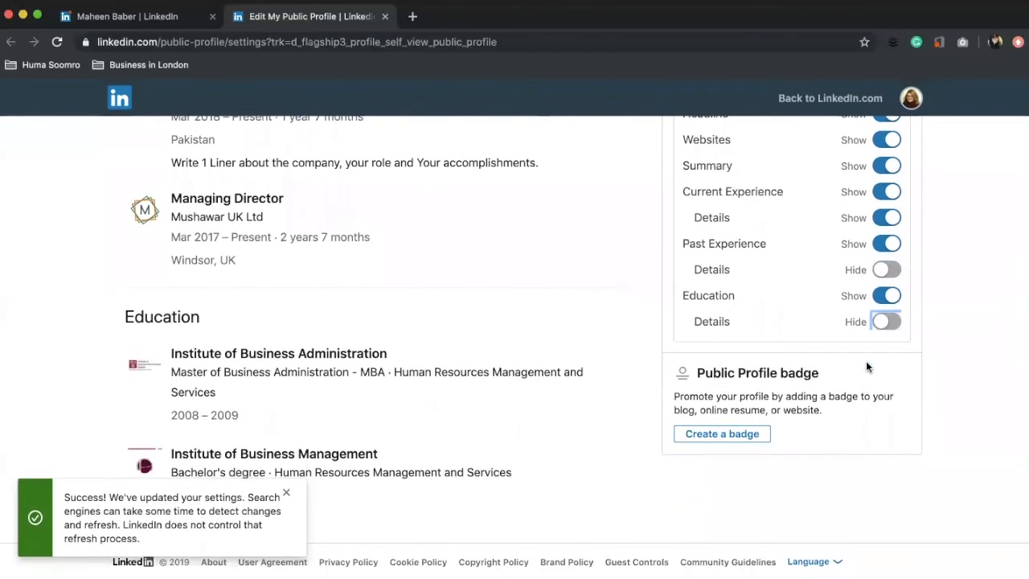
pyautogui.scroll(4, 866, 361)
pyautogui.scroll(9, 866, 361)
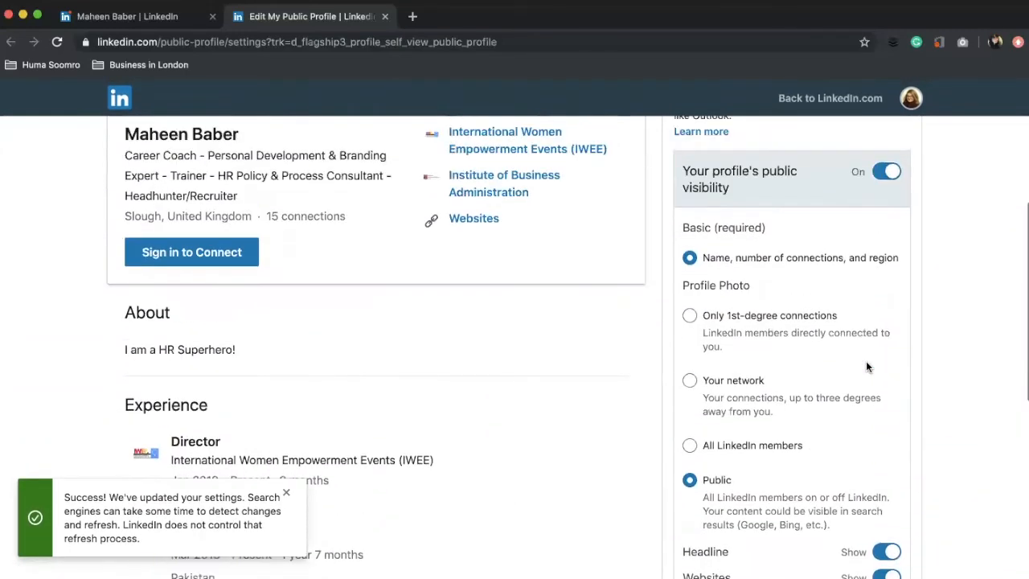
pyautogui.scroll(-1, 866, 361)
pyautogui.scroll(-10, 865, 361)
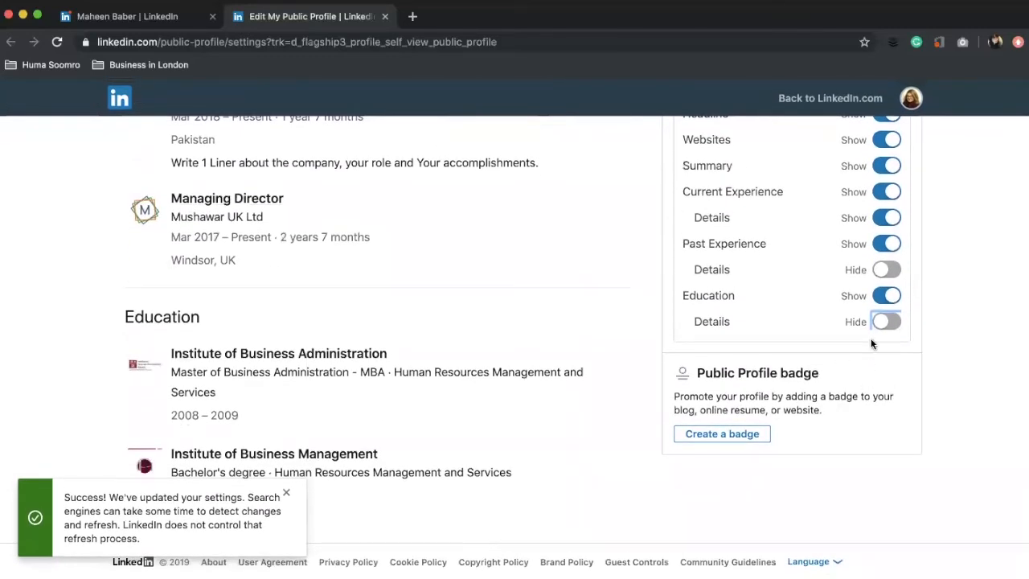
pyautogui.scroll(10, 871, 344)
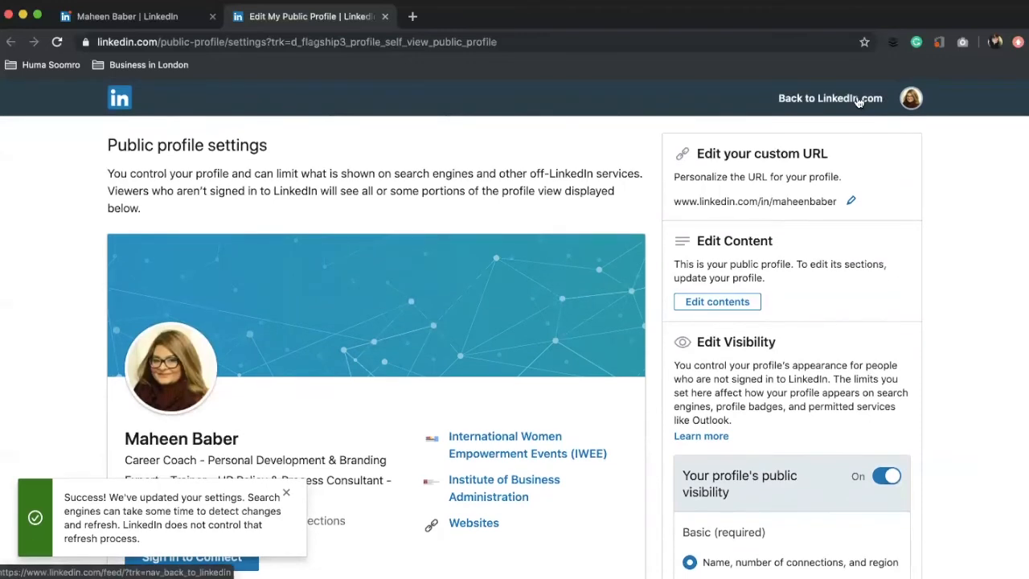
# Step: Return to the LinkedIn feed and accept the pending connection invitation
pyautogui.click(858, 99)
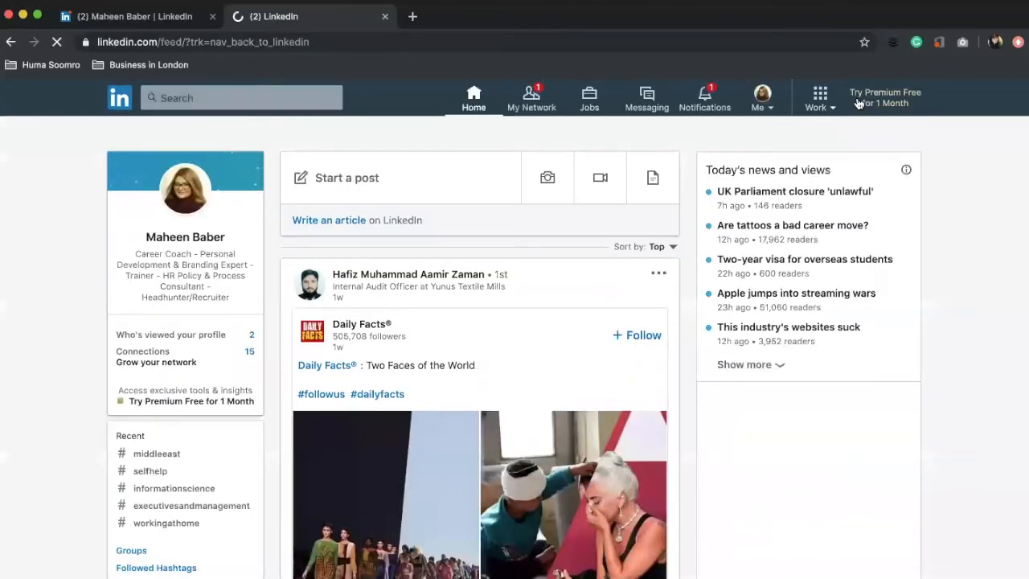
pyautogui.scroll(-3, 243, 324)
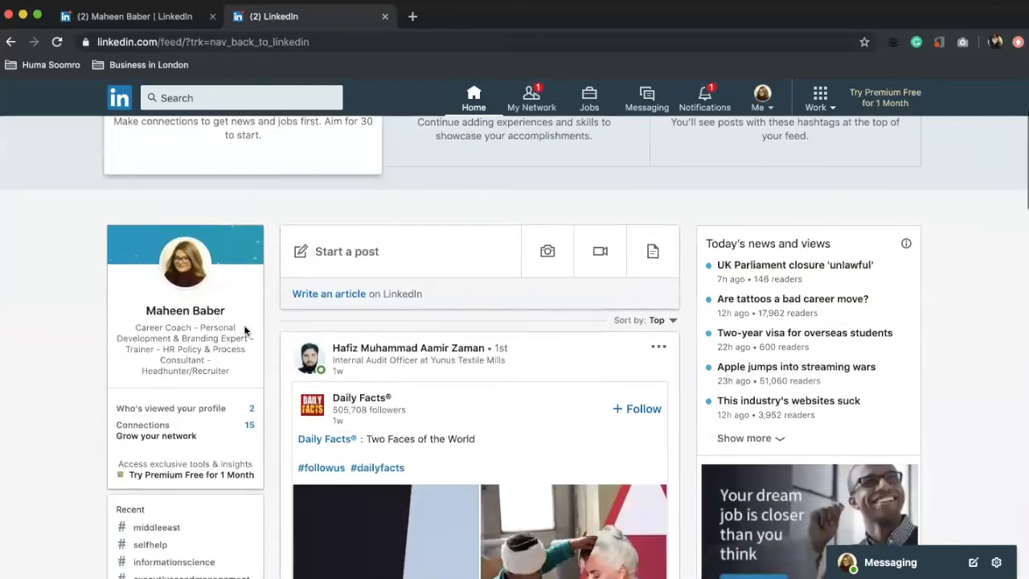
pyautogui.scroll(-5, 243, 329)
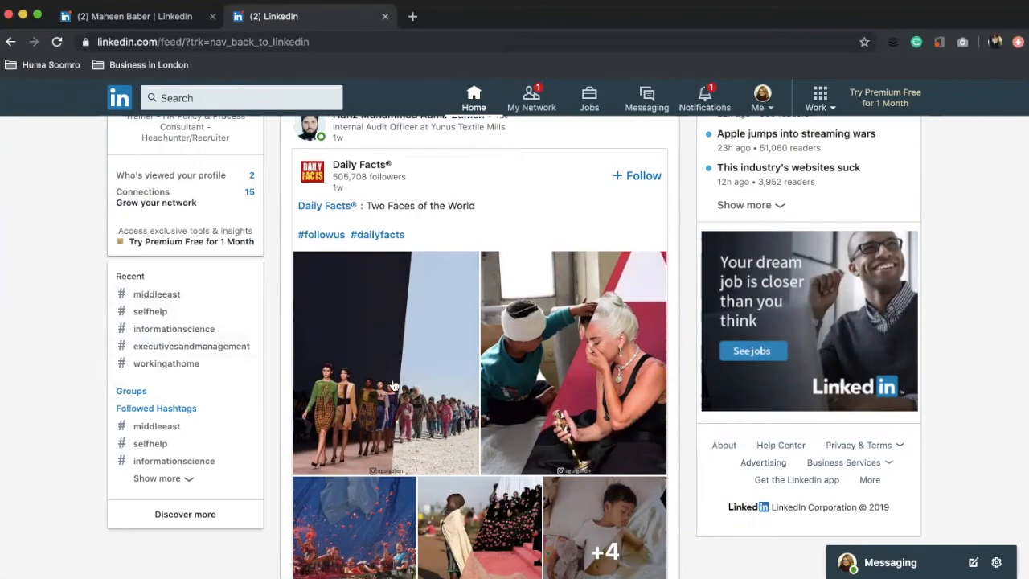
pyautogui.scroll(4, 537, 379)
pyautogui.scroll(-15, 537, 380)
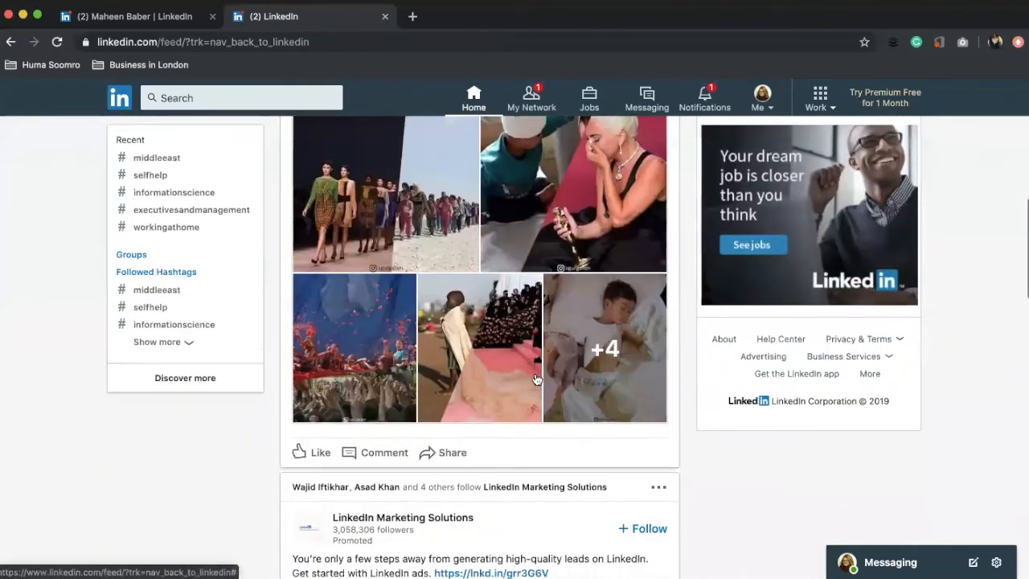
pyautogui.scroll(15, 535, 372)
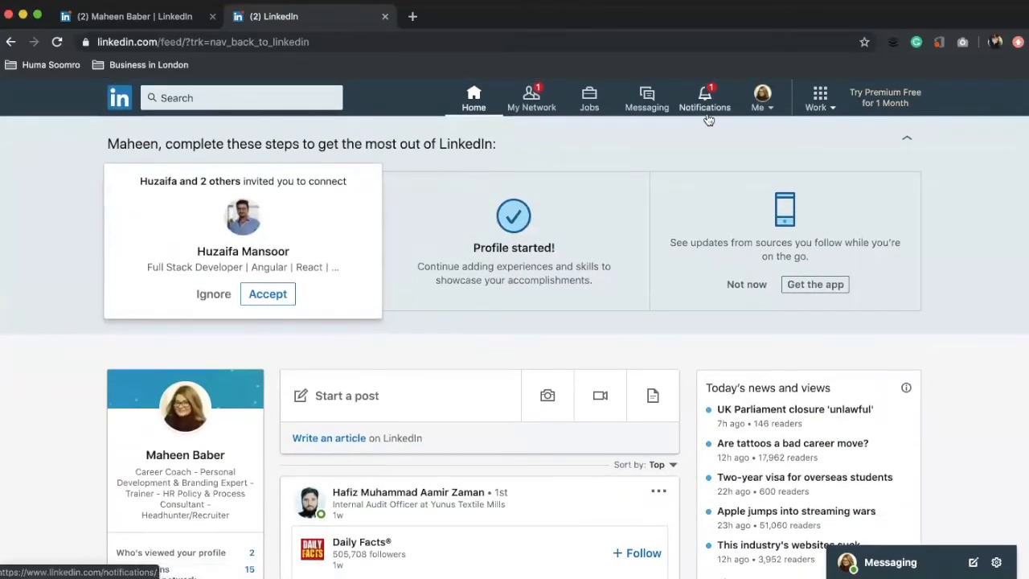
pyautogui.click(273, 298)
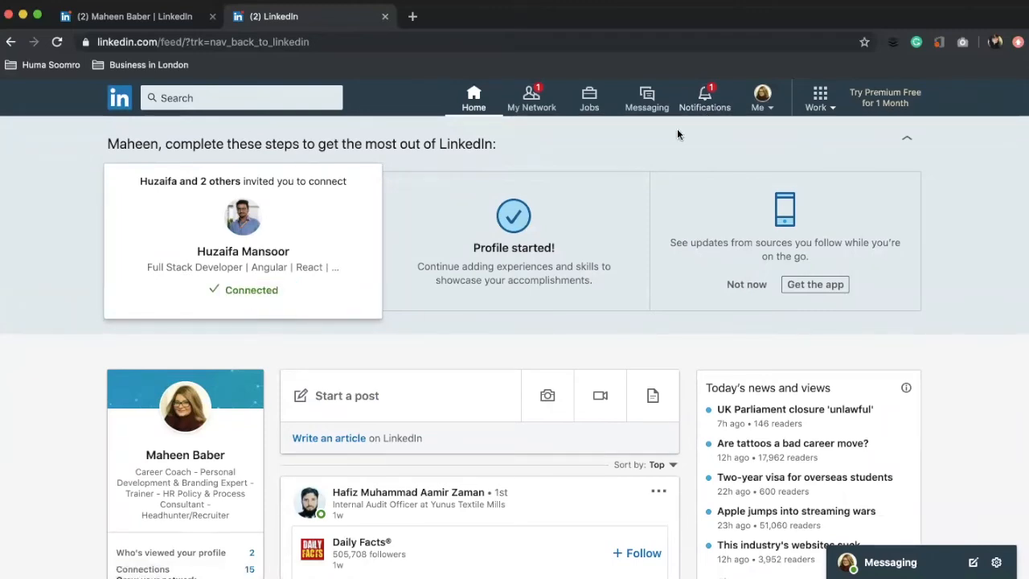
# Step: Check the notifications page, then go to your own profile from the Me menu
pyautogui.click(704, 103)
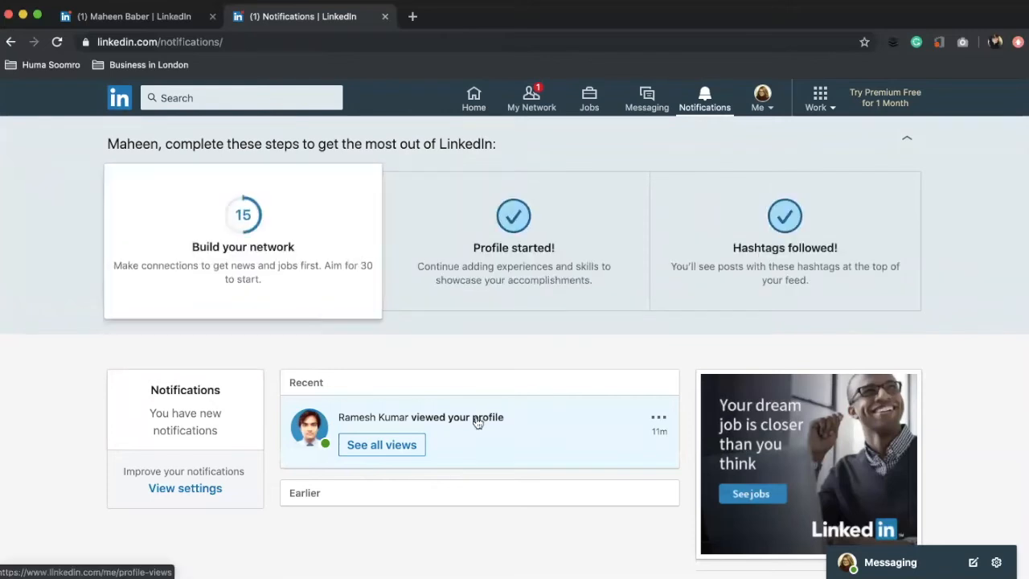
pyautogui.click(763, 102)
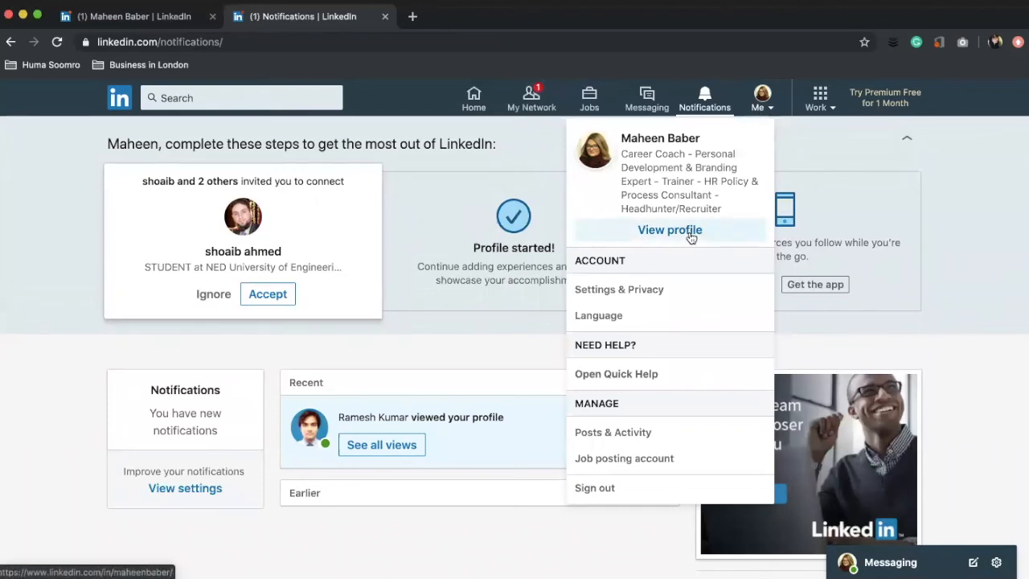
pyautogui.click(690, 233)
# Step: Scroll up and down through your profile to review its sections
pyautogui.scroll(-1, 615, 362)
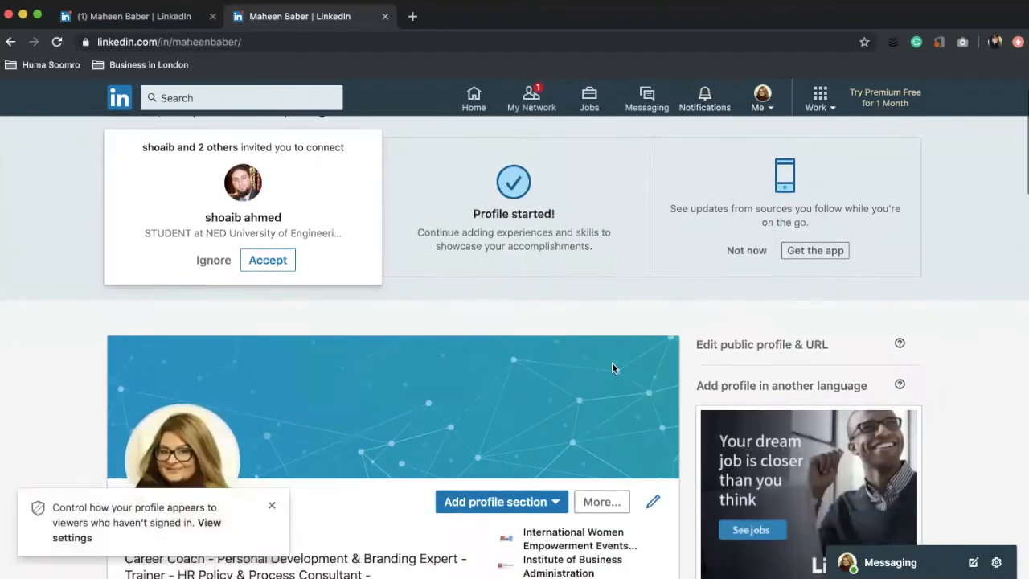
pyautogui.scroll(-12, 613, 367)
pyautogui.scroll(-12, 615, 369)
pyautogui.scroll(2, 612, 368)
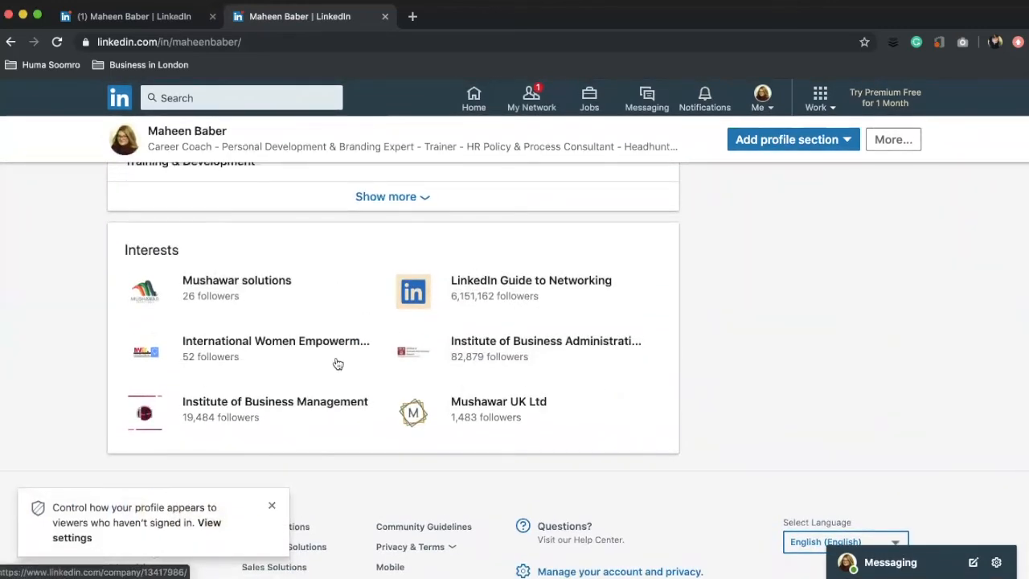
pyautogui.scroll(4, 416, 411)
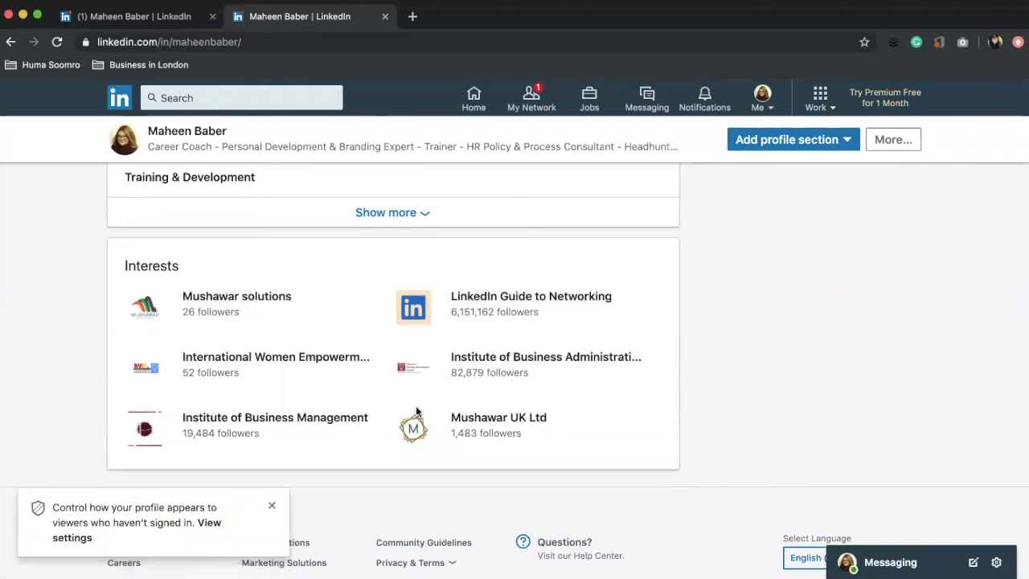
pyautogui.scroll(15, 417, 413)
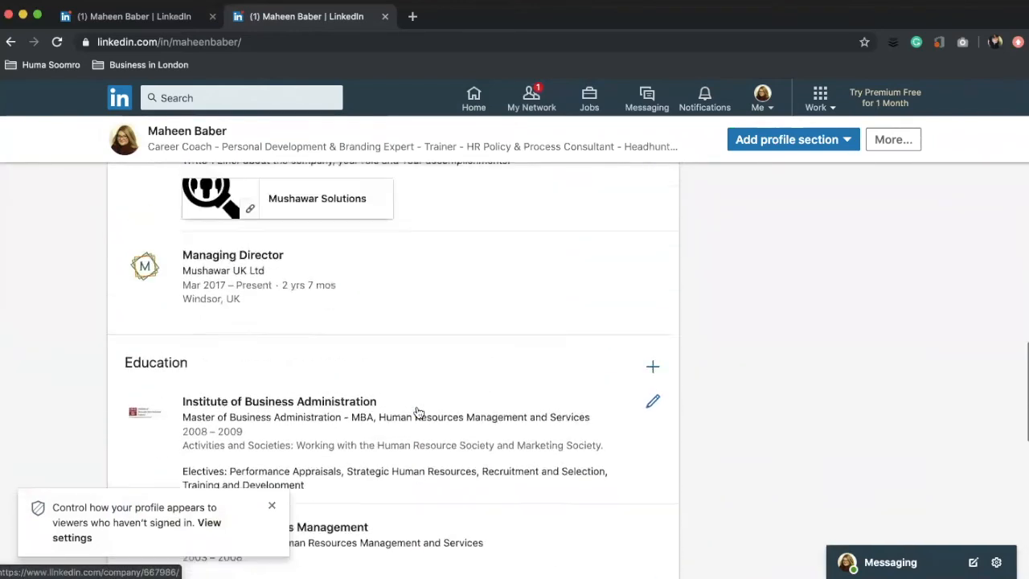
pyautogui.scroll(10, 415, 430)
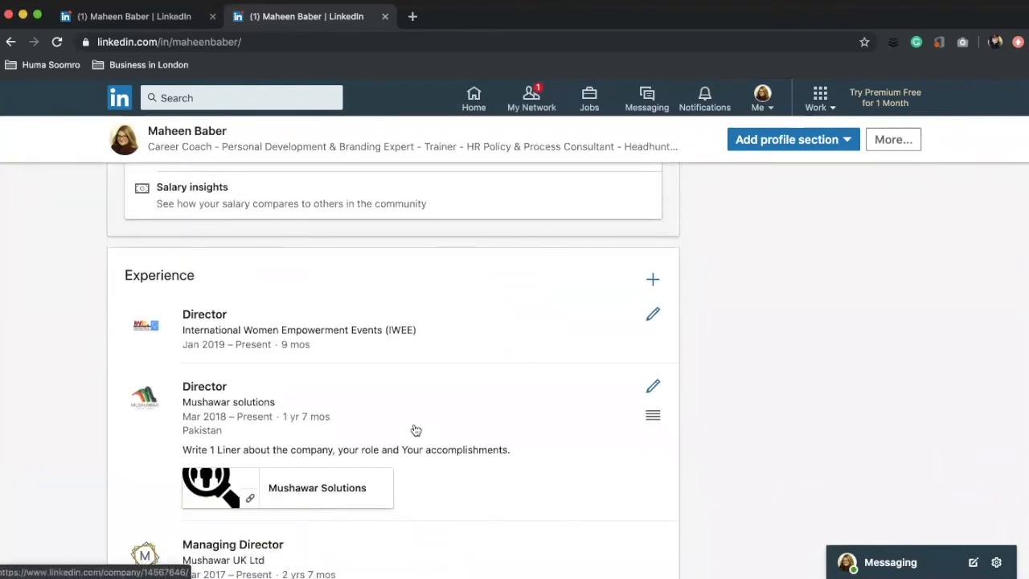
pyautogui.scroll(6, 416, 430)
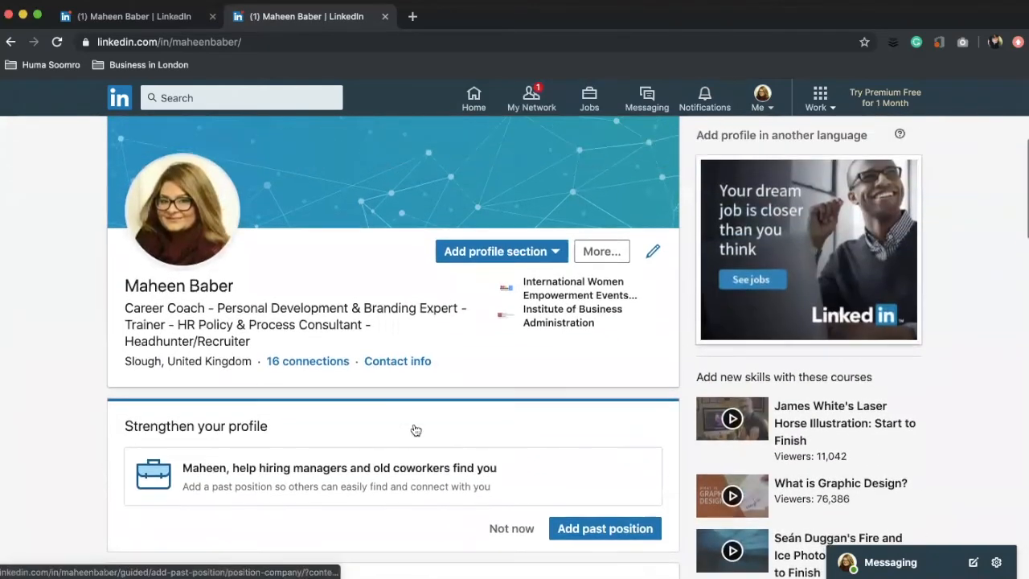
pyautogui.scroll(-2, 414, 428)
pyautogui.scroll(-3, 415, 428)
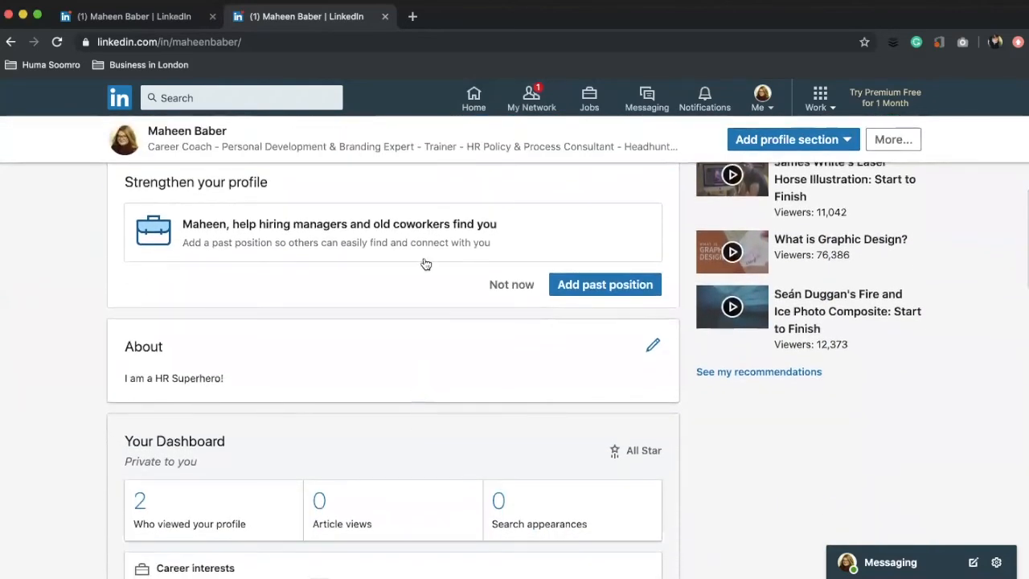
pyautogui.scroll(8, 319, 269)
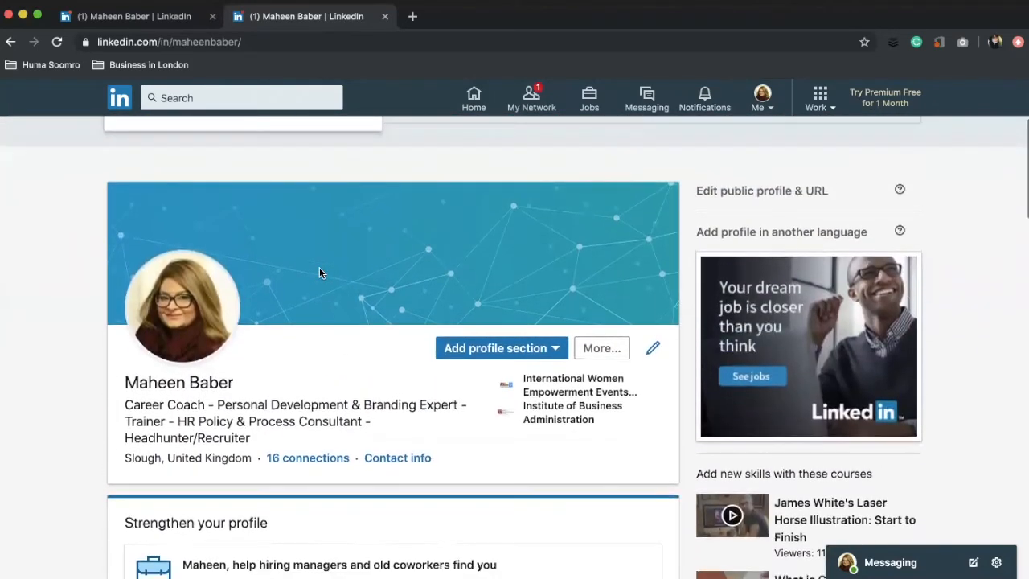
pyautogui.scroll(-5, 319, 273)
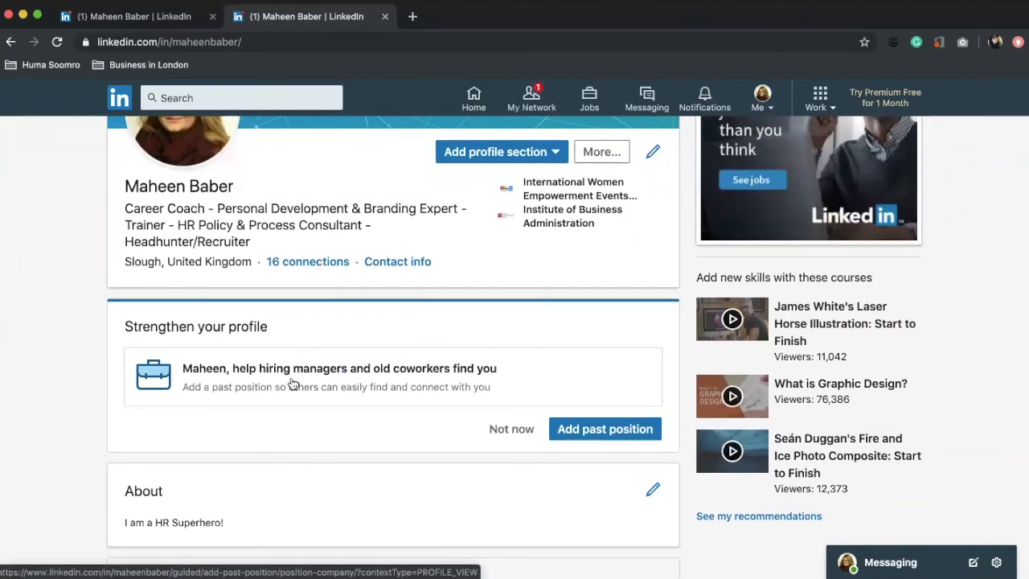
# Step: Dismiss the add-past-position suggestion with Not now
pyautogui.click(531, 431)
pyautogui.scroll(-1, 534, 429)
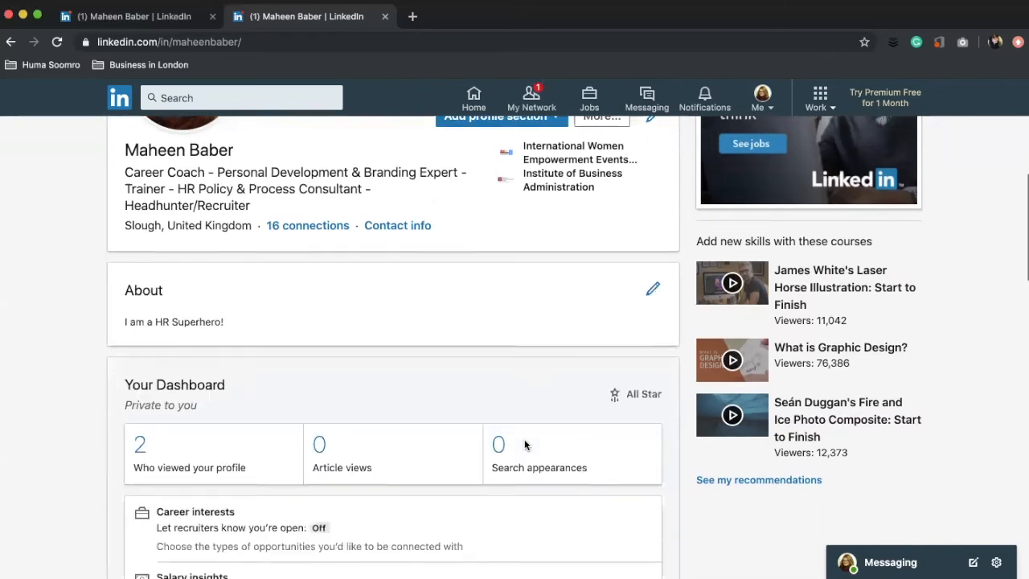
pyautogui.scroll(-3, 524, 442)
pyautogui.scroll(-2, 524, 443)
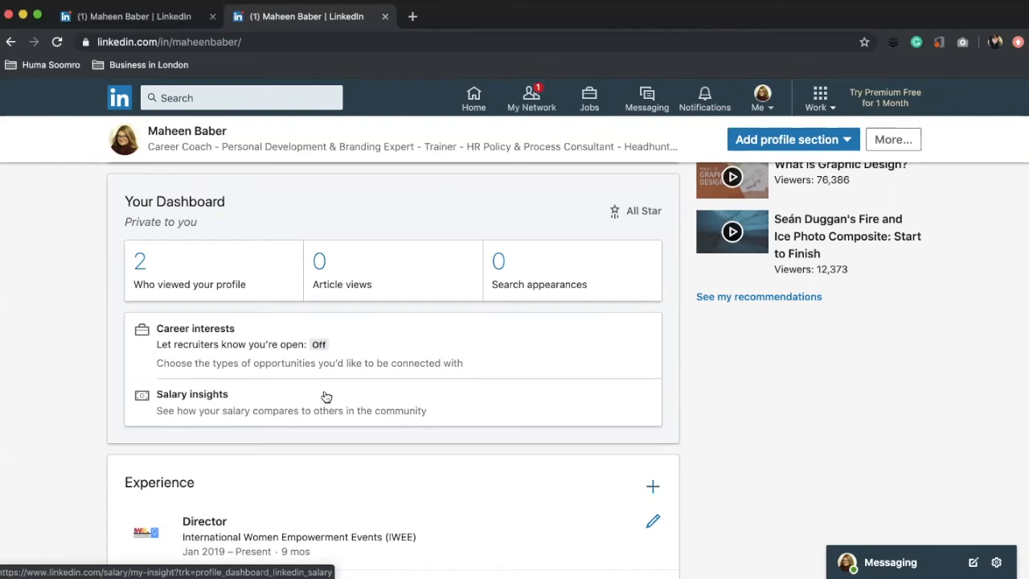
# Step: Turn on 'Let recruiters know you're open' in career interests
pyautogui.click(319, 345)
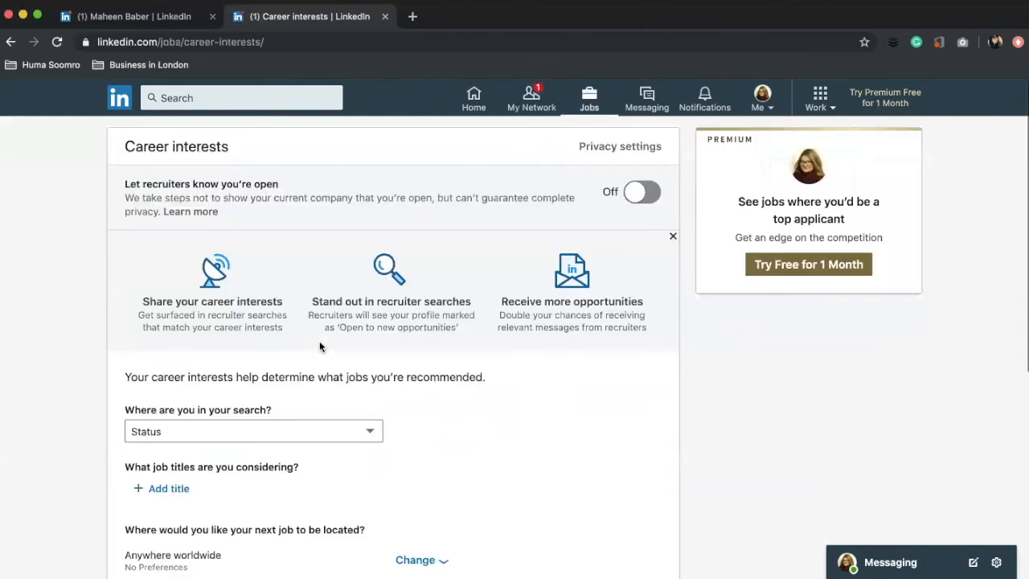
pyautogui.scroll(-1, 359, 356)
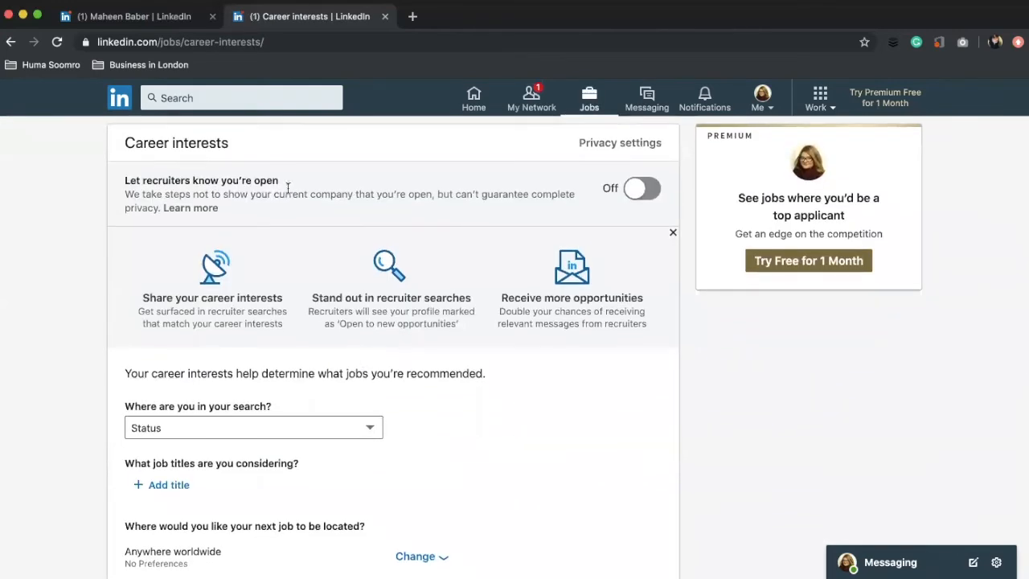
pyautogui.click(632, 192)
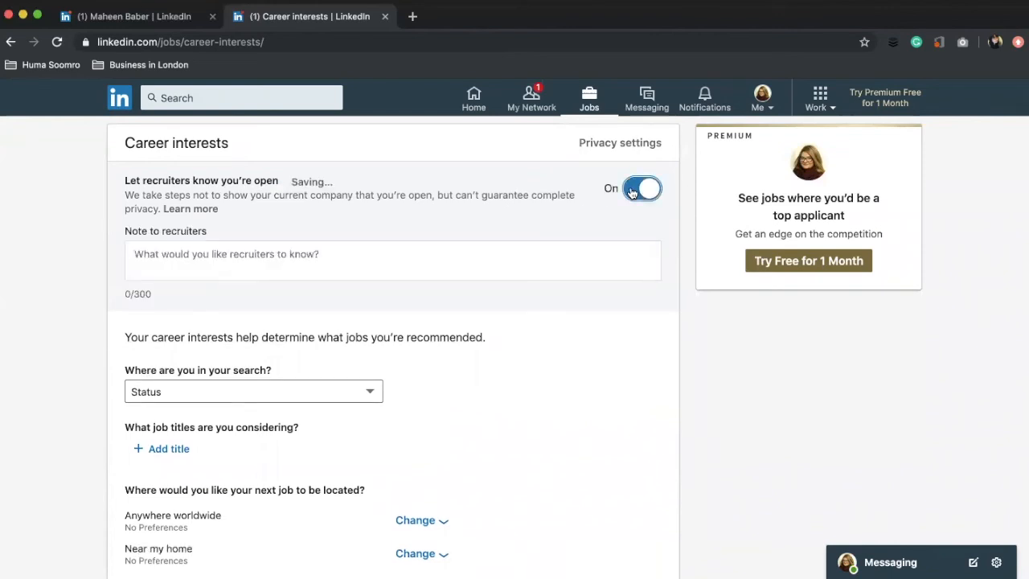
# Step: Write the recruiter note 'I am looking for freelancing project for HR policy, process and Recruitment.'
pyautogui.scroll(-1, 600, 205)
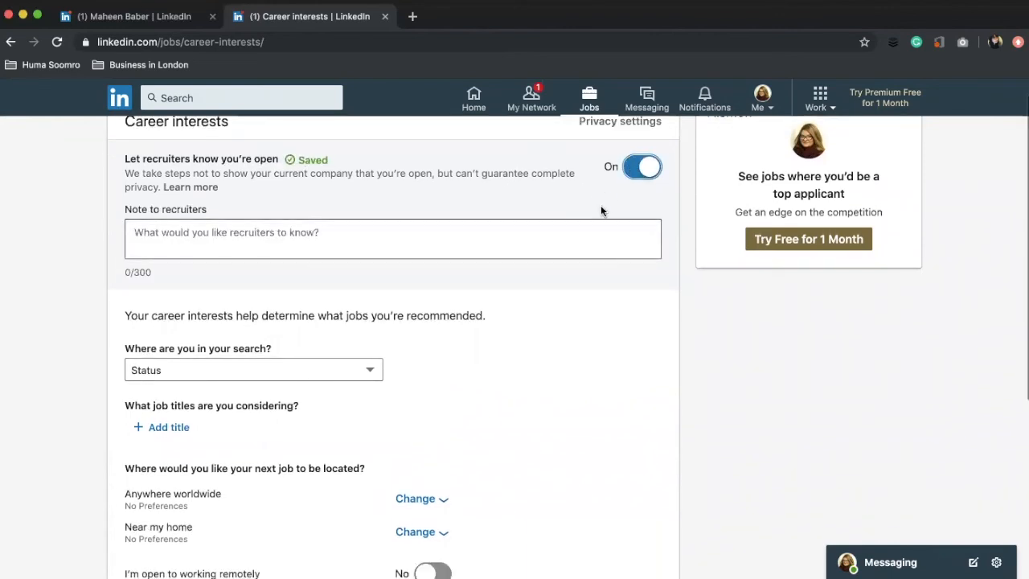
pyautogui.click(569, 236)
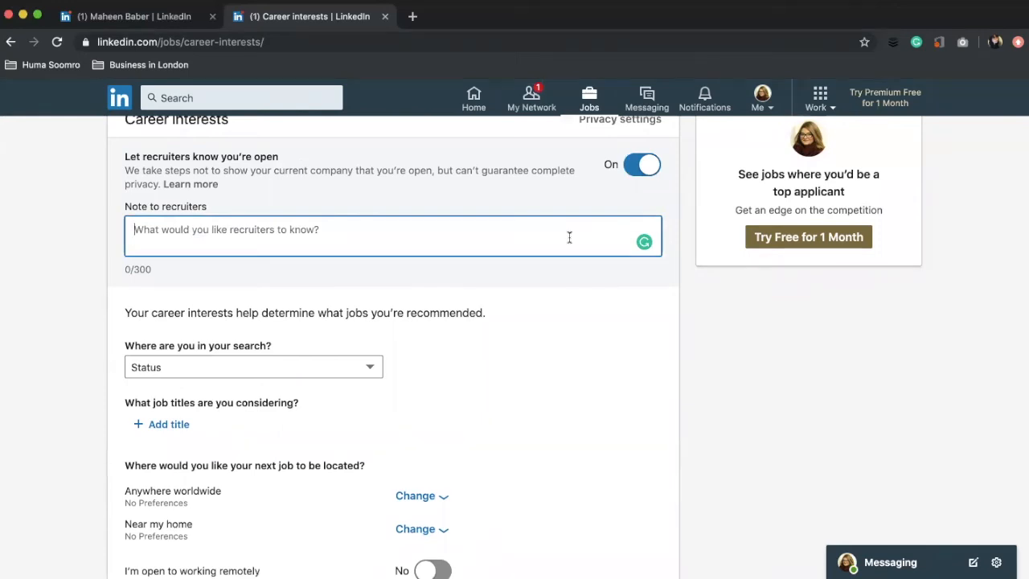
pyautogui.write('I am looking')
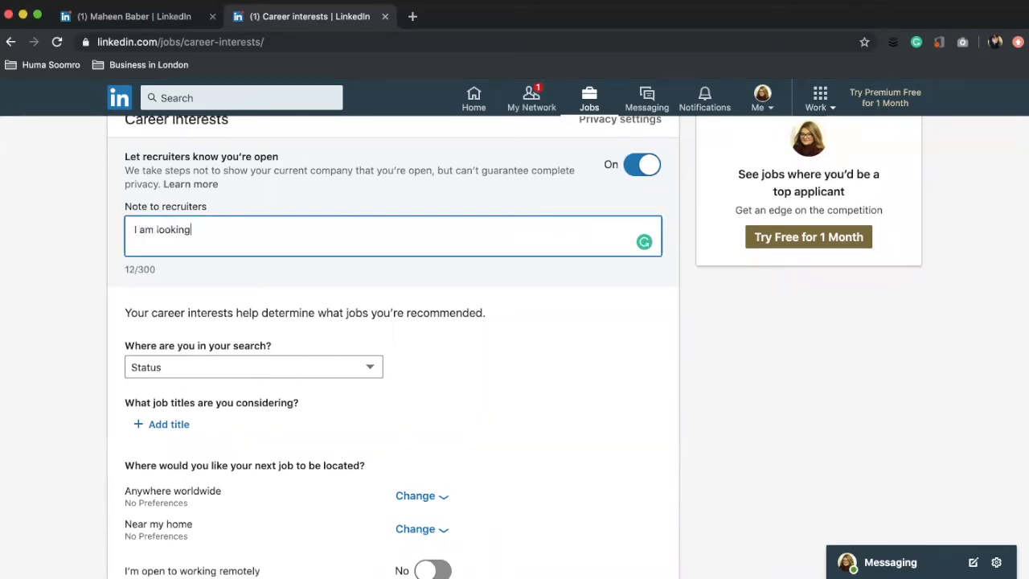
pyautogui.write(' for freelancing project for HR policy, process and R')
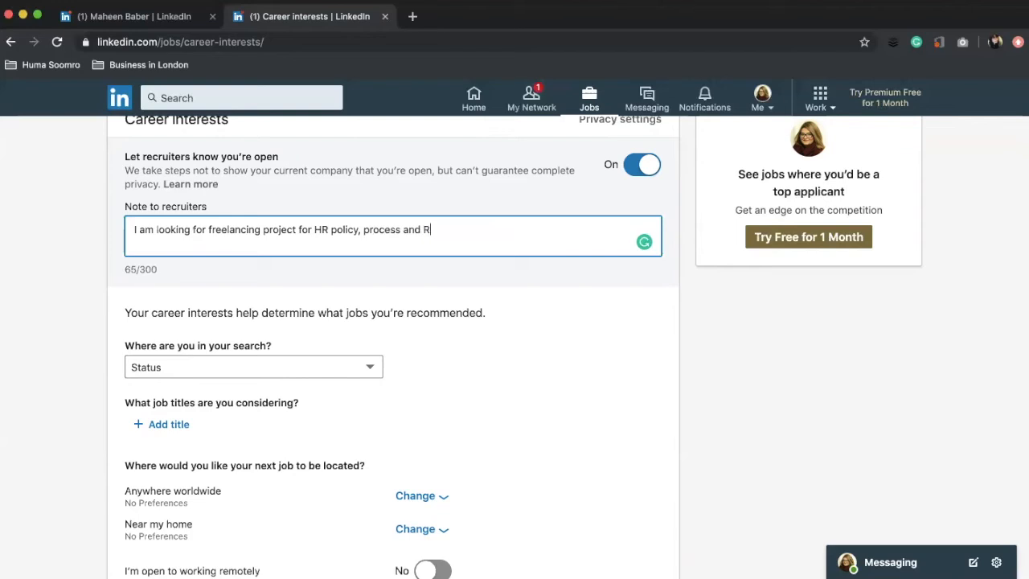
pyautogui.write('uitment.')
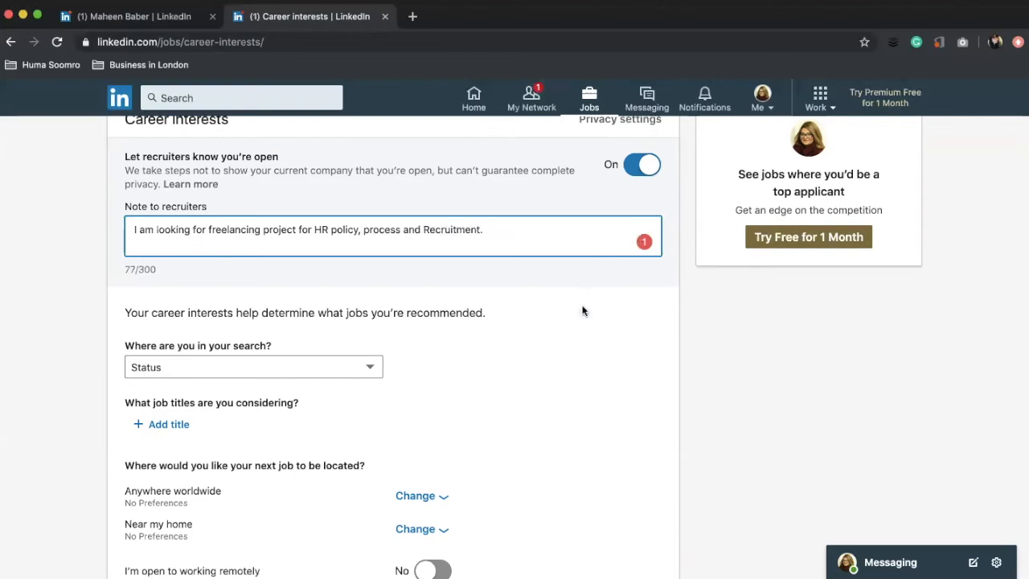
pyautogui.scroll(-3, 567, 362)
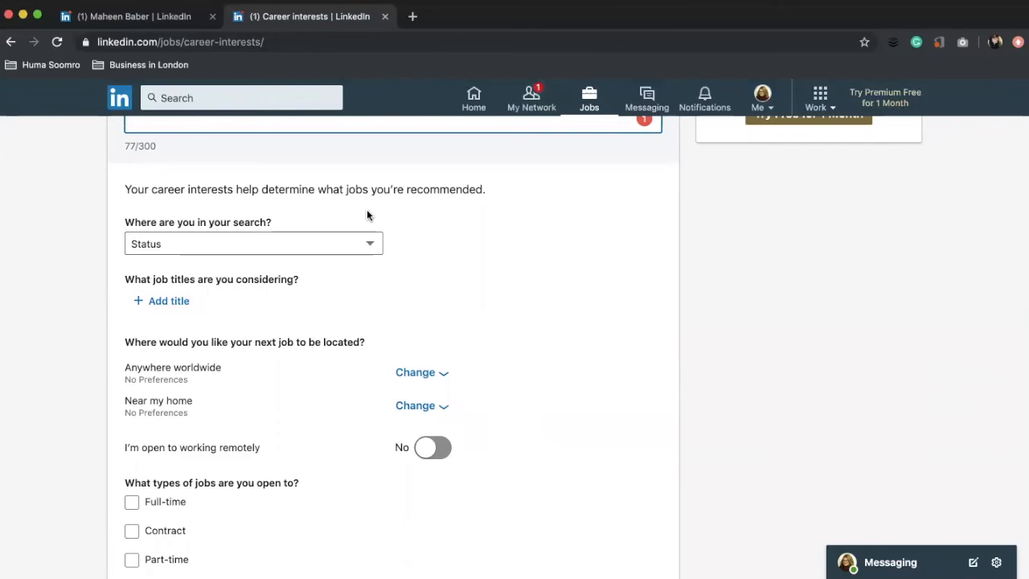
pyautogui.scroll(-1, 366, 209)
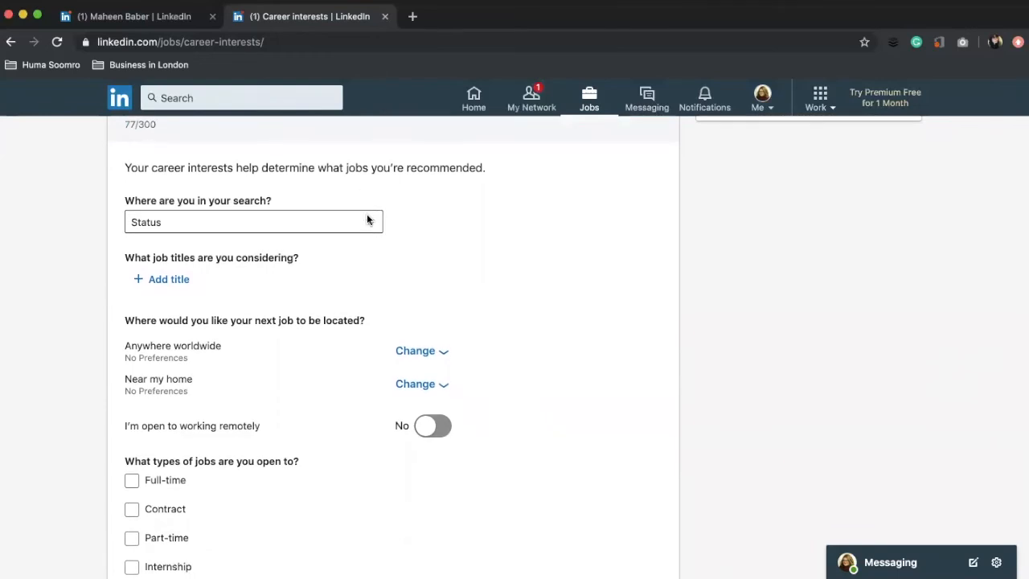
# Step: Choose 'Not looking, but open to offers' as the job search status
pyautogui.click(367, 218)
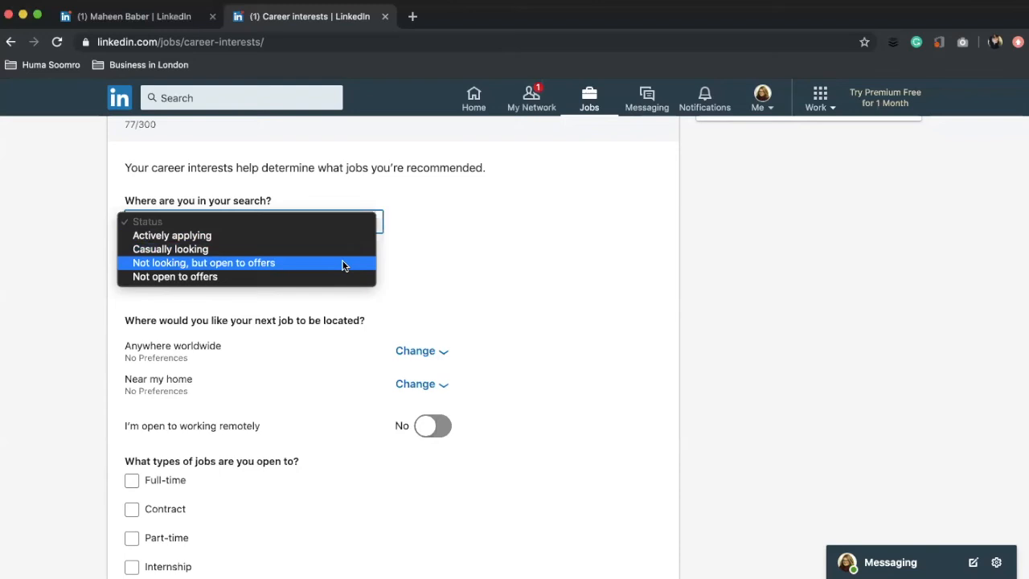
pyautogui.click(343, 266)
pyautogui.scroll(-3, 370, 301)
# Step: Add HR Manager, HR Business Partner and Head of HR as considered job titles
pyautogui.click(184, 162)
pyautogui.write('HR Manager')
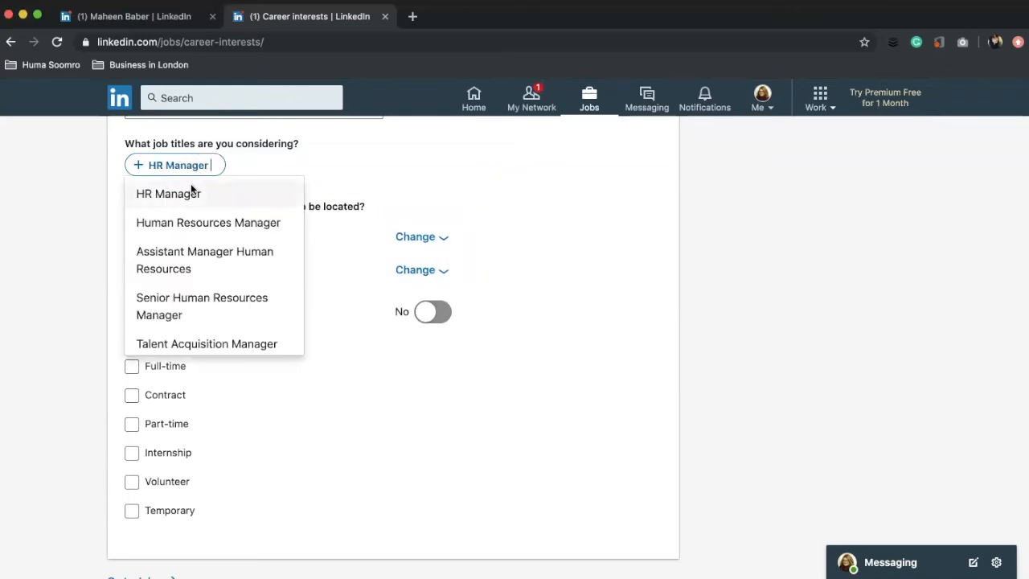
pyautogui.click(190, 185)
pyautogui.click(241, 165)
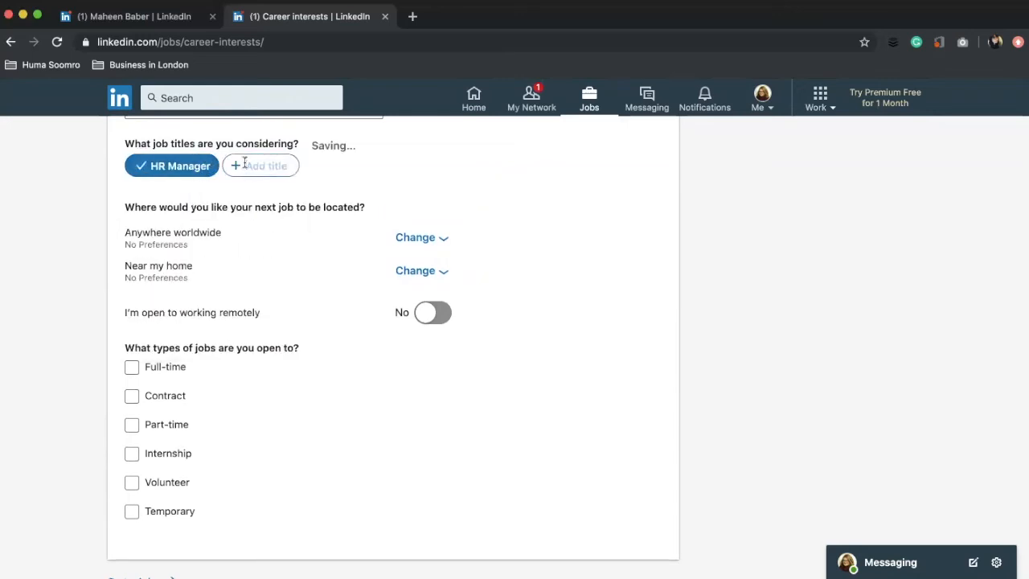
pyautogui.write('HR d')
pyautogui.press('BackSpace')
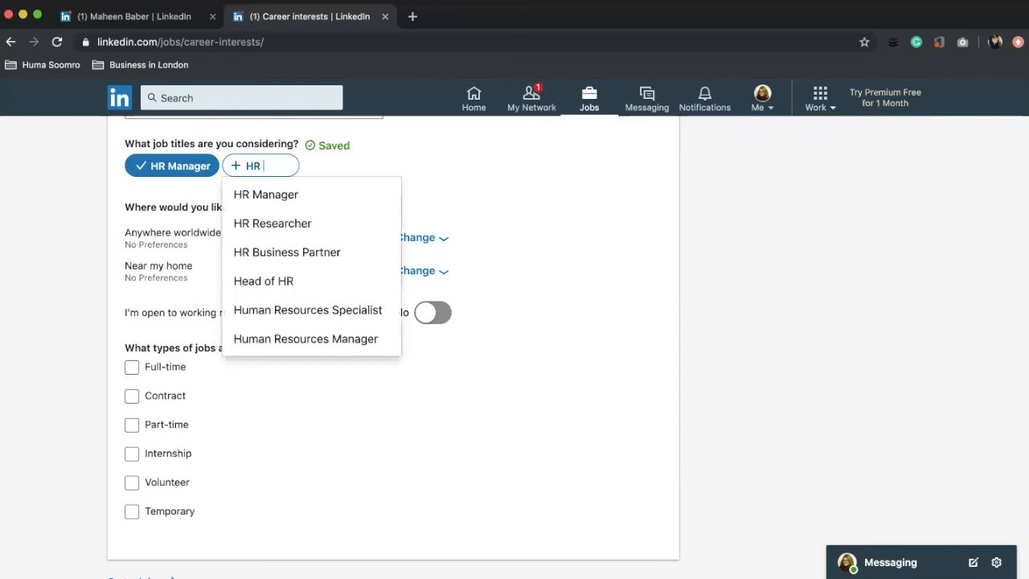
pyautogui.click(268, 252)
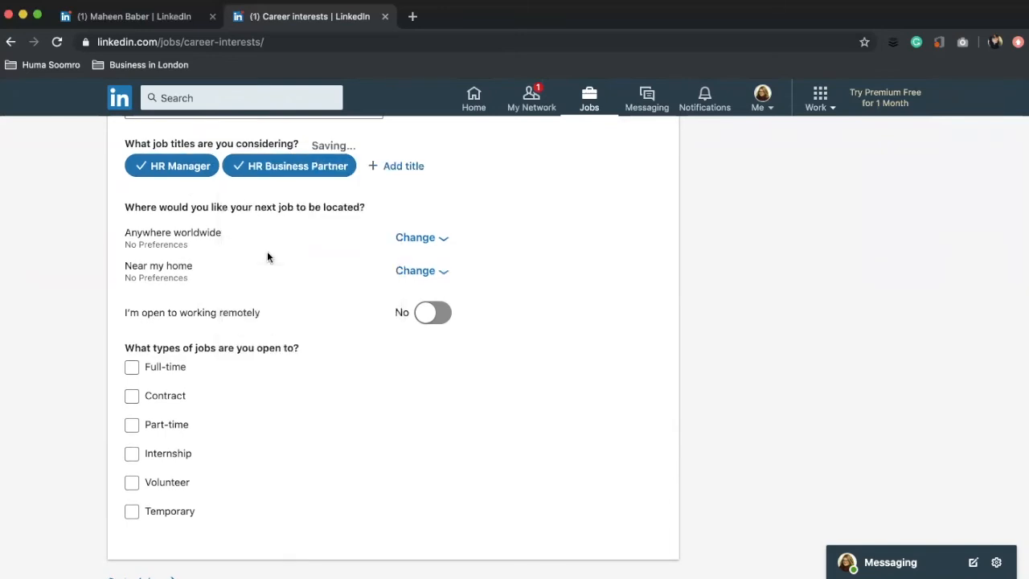
pyautogui.click(383, 167)
pyautogui.write('hr')
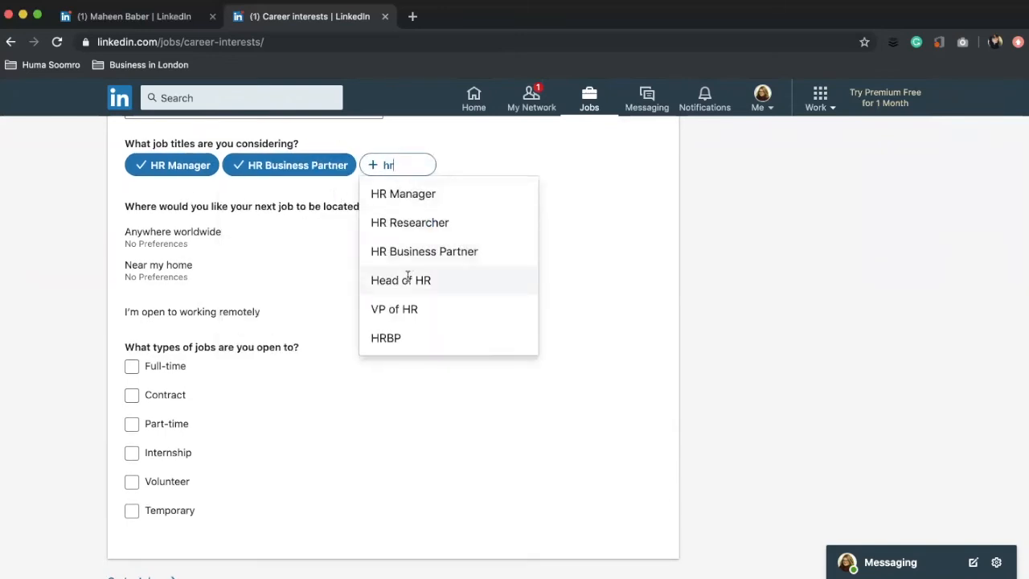
pyautogui.click(408, 278)
# Step: Add HRBP, VP of HR and Senior Consultant as further considered job titles
pyautogui.click(477, 168)
pyautogui.write('HRBP')
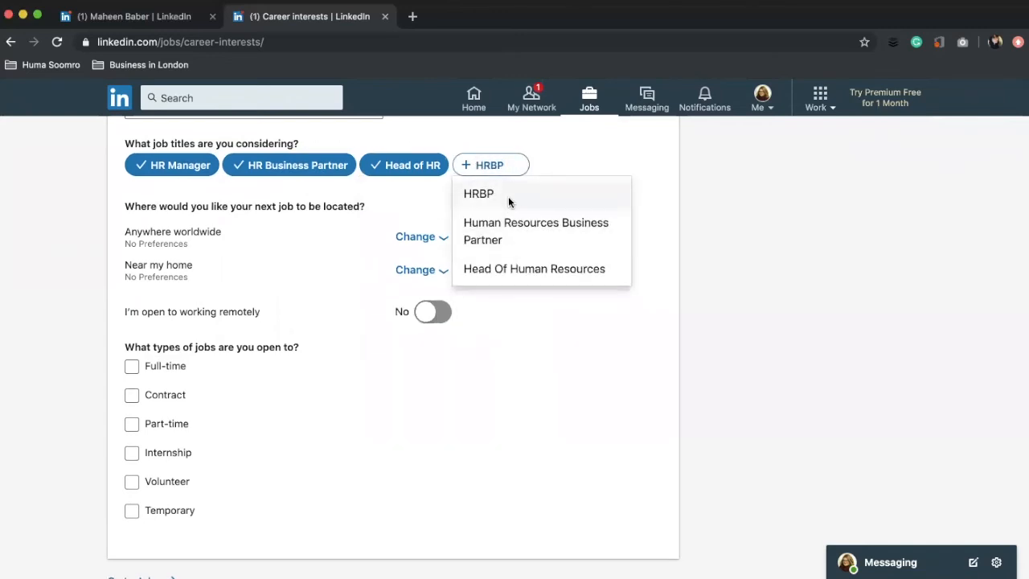
pyautogui.click(508, 197)
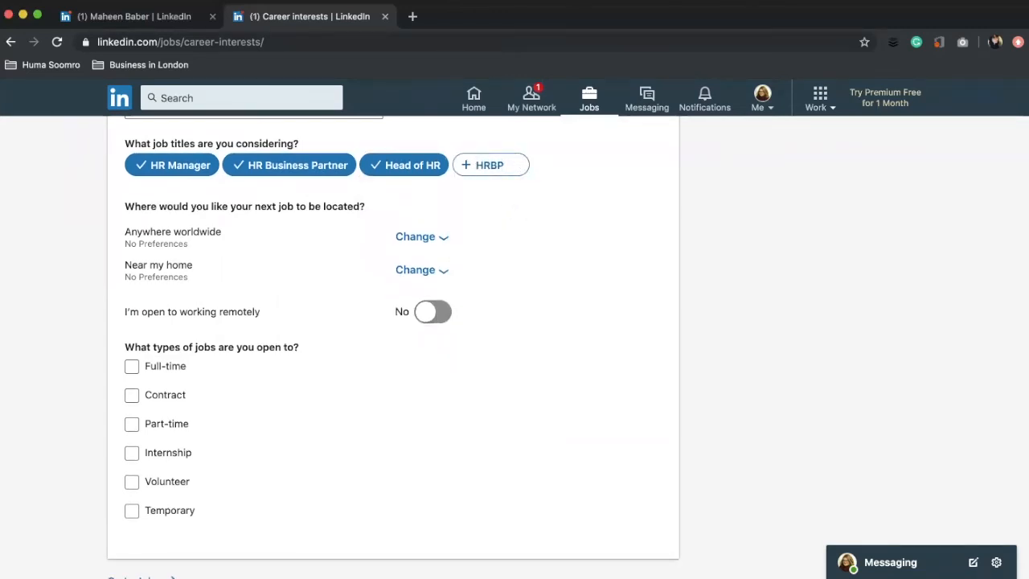
pyautogui.press('BackSpace')
pyautogui.click(512, 193)
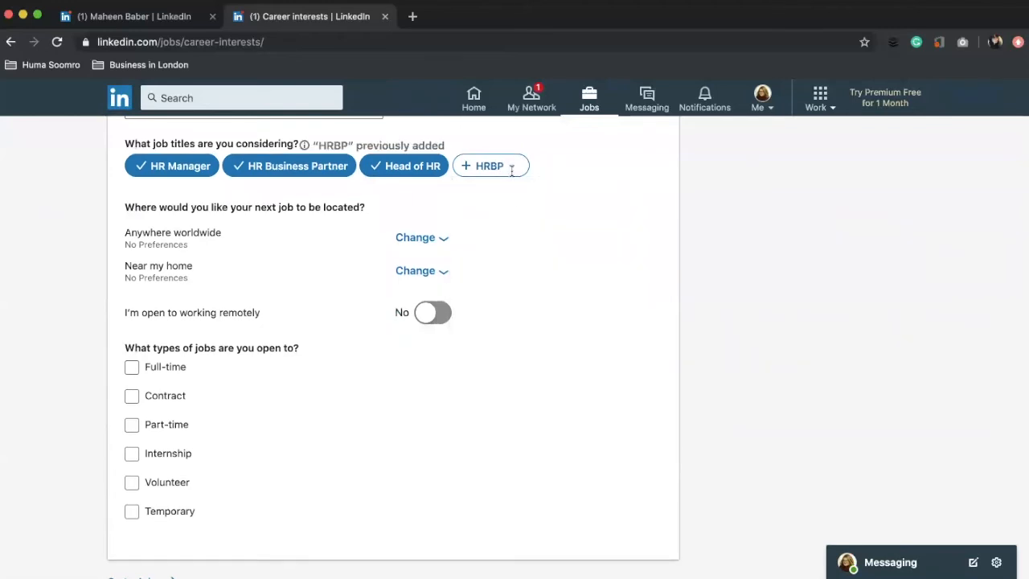
pyautogui.press('BackSpace')
pyautogui.press('BackSpace')
pyautogui.press('BackSpace')
pyautogui.press('BackSpace')
pyautogui.write('HR')
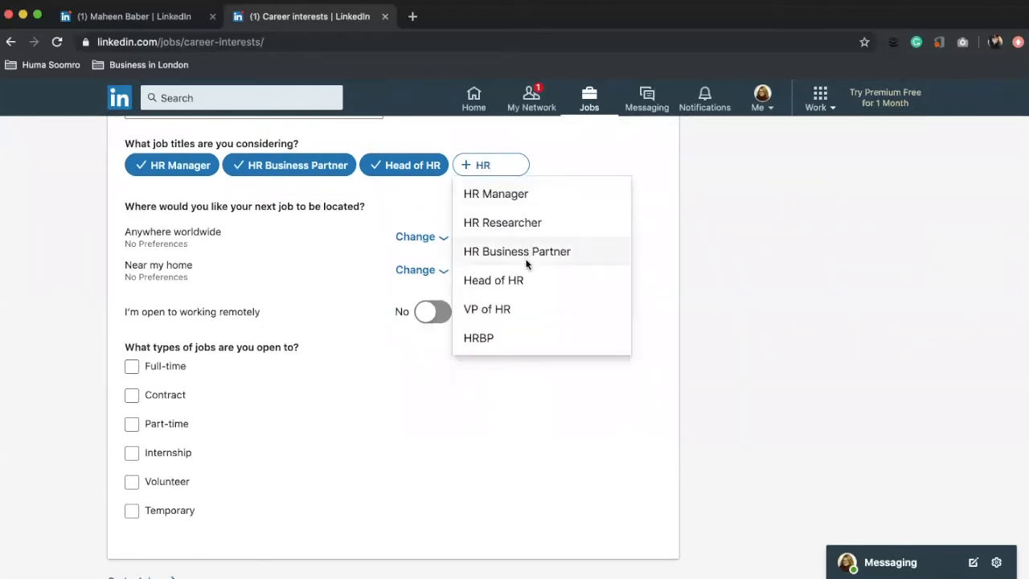
pyautogui.click(519, 310)
pyautogui.click(505, 167)
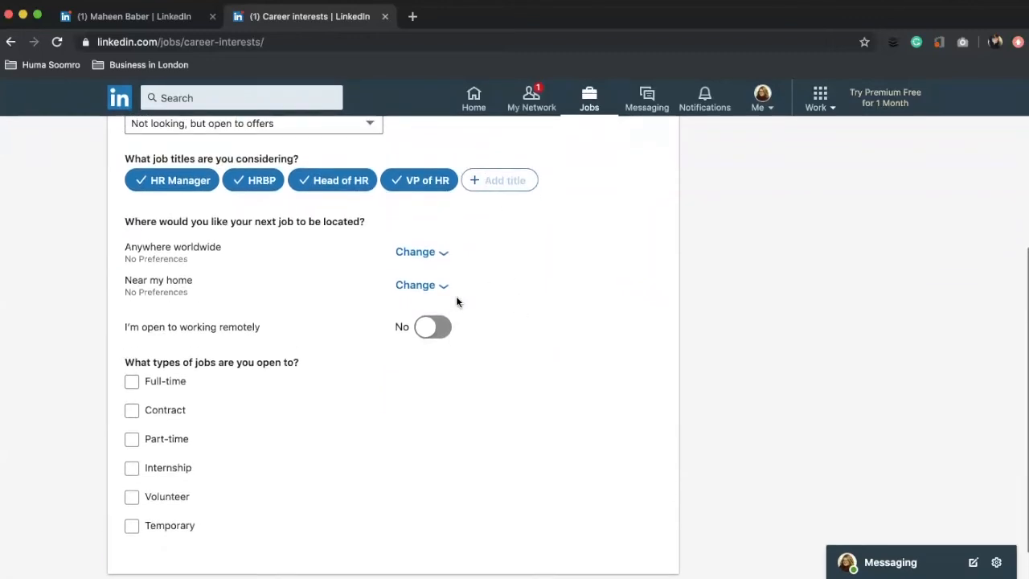
pyautogui.write('consultant')
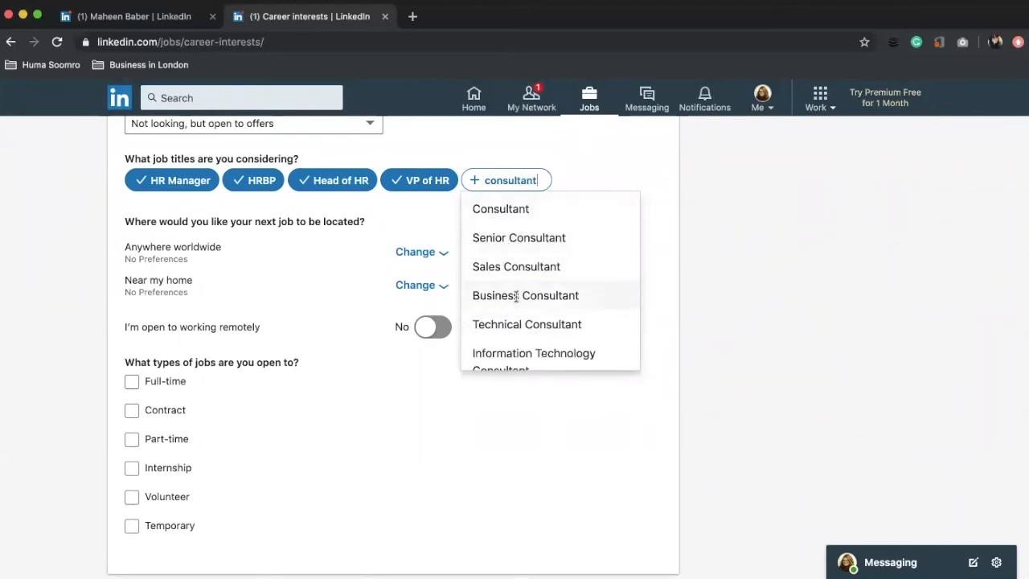
pyautogui.click(528, 238)
pyautogui.scroll(-1, 435, 297)
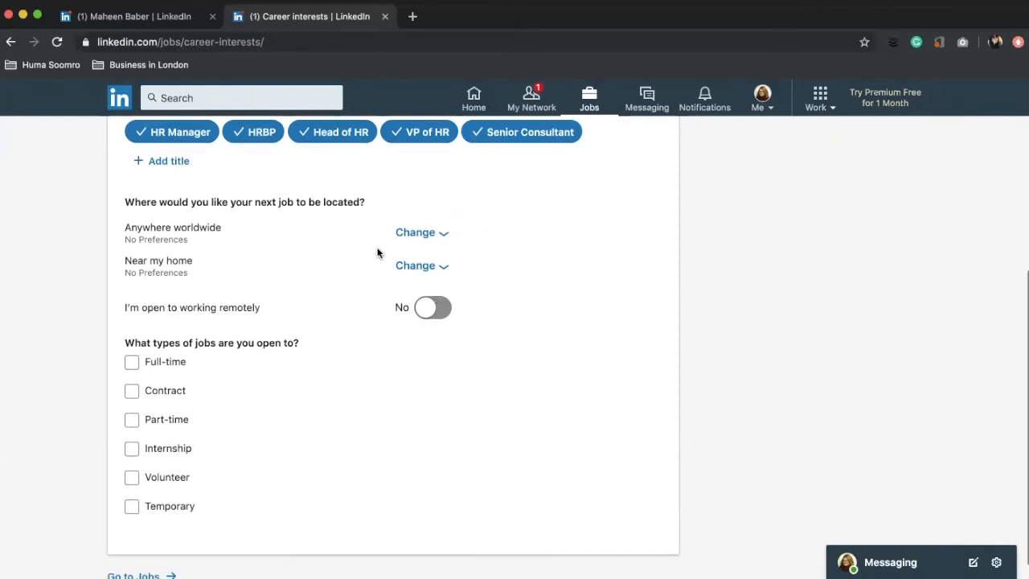
pyautogui.click(421, 235)
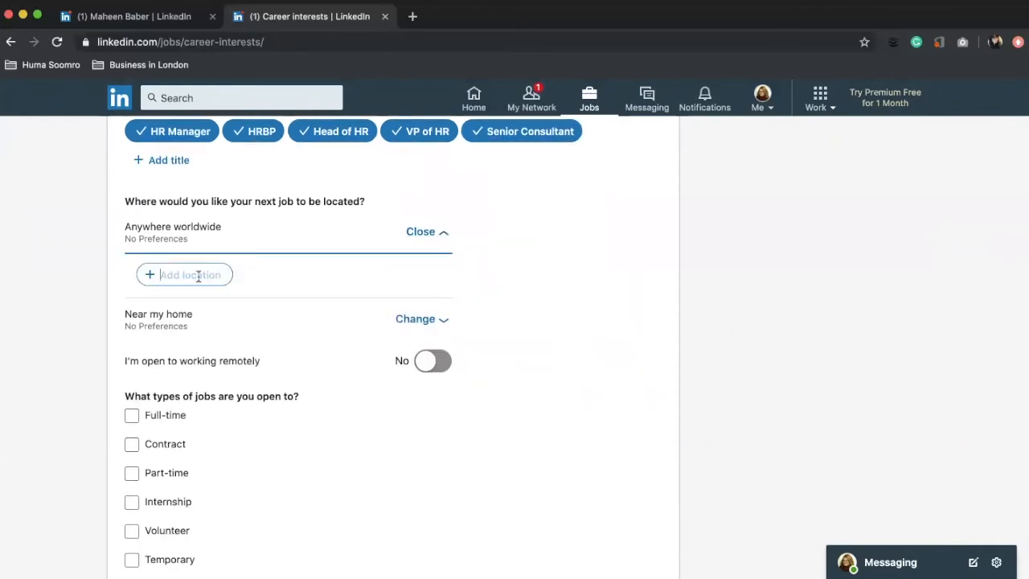
# Step: Add Maldives and United Kingdom as preferred job locations
pyautogui.write('Maldives')
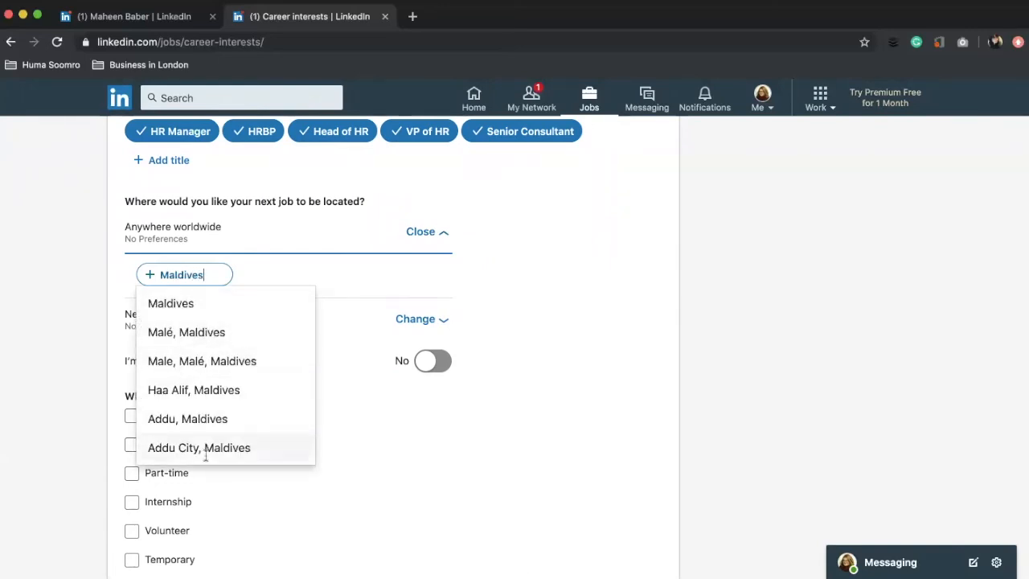
pyautogui.click(224, 300)
pyautogui.scroll(-2, 257, 310)
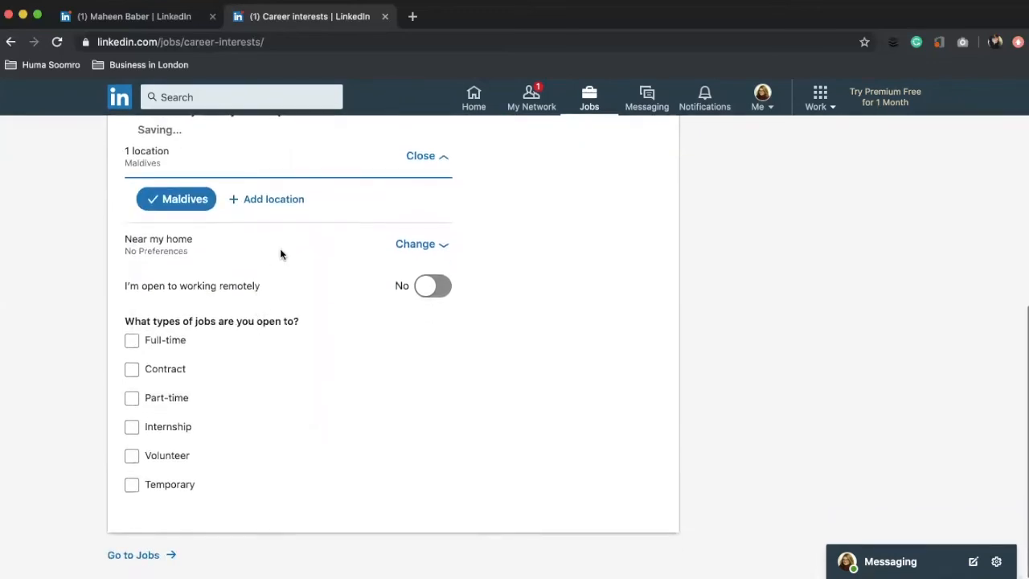
pyautogui.click(285, 200)
pyautogui.write('Unite')
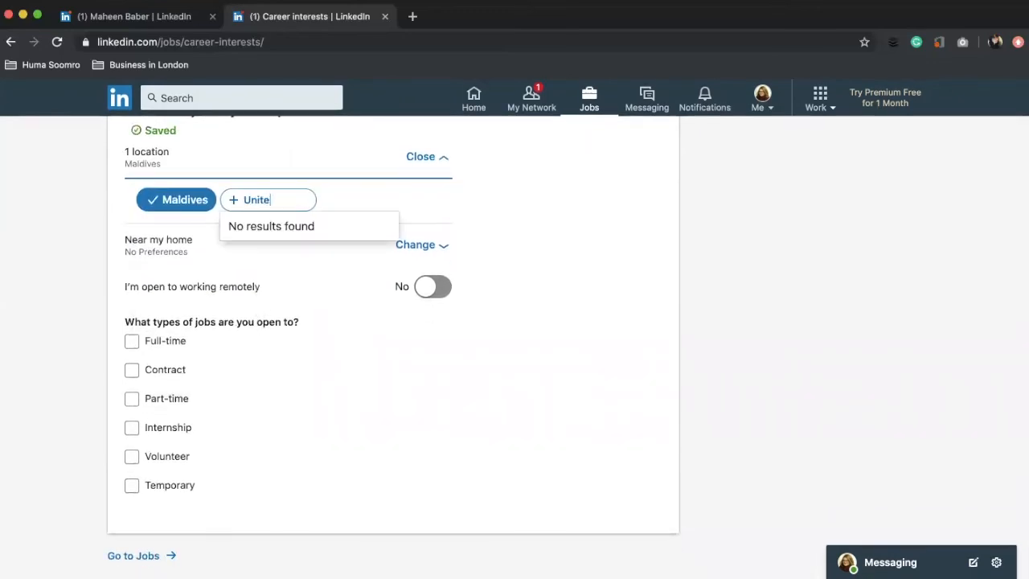
pyautogui.write('d')
pyautogui.click(303, 254)
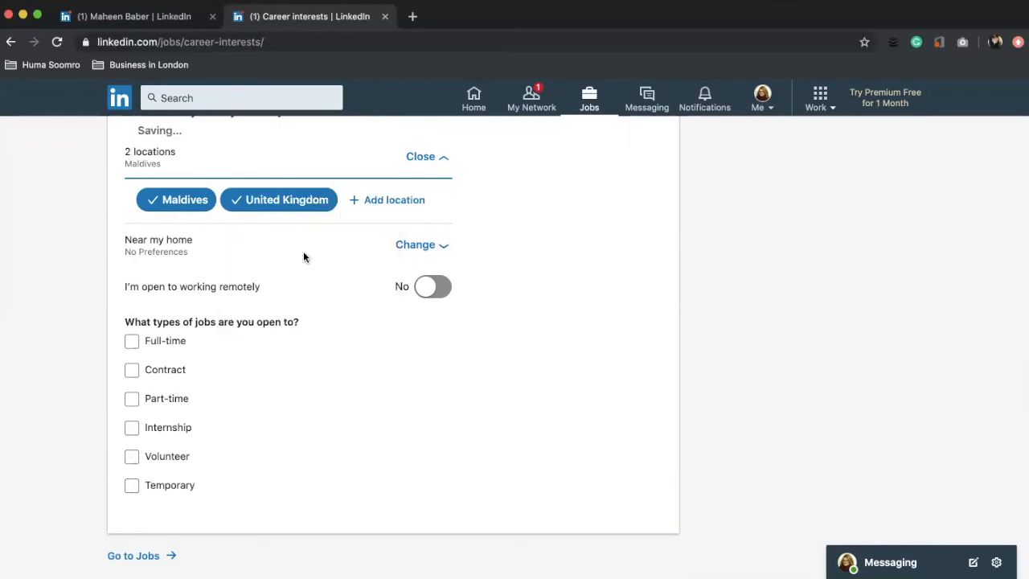
# Step: Look over the near-my-home commute options and close them without entering an address
pyautogui.click(427, 244)
pyautogui.scroll(-1, 424, 245)
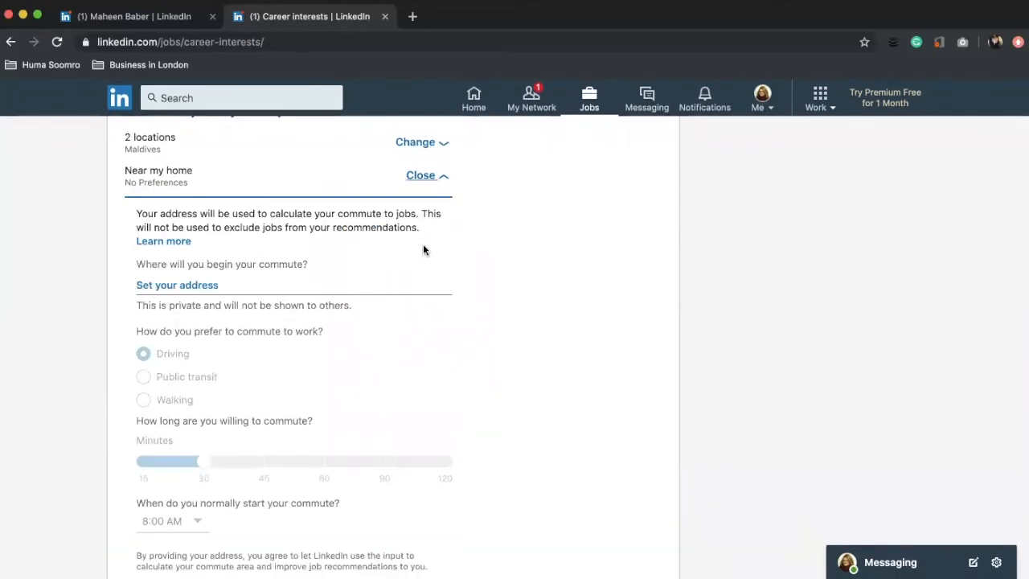
pyautogui.moveTo(422, 244); pyautogui.dragTo(432, 216)
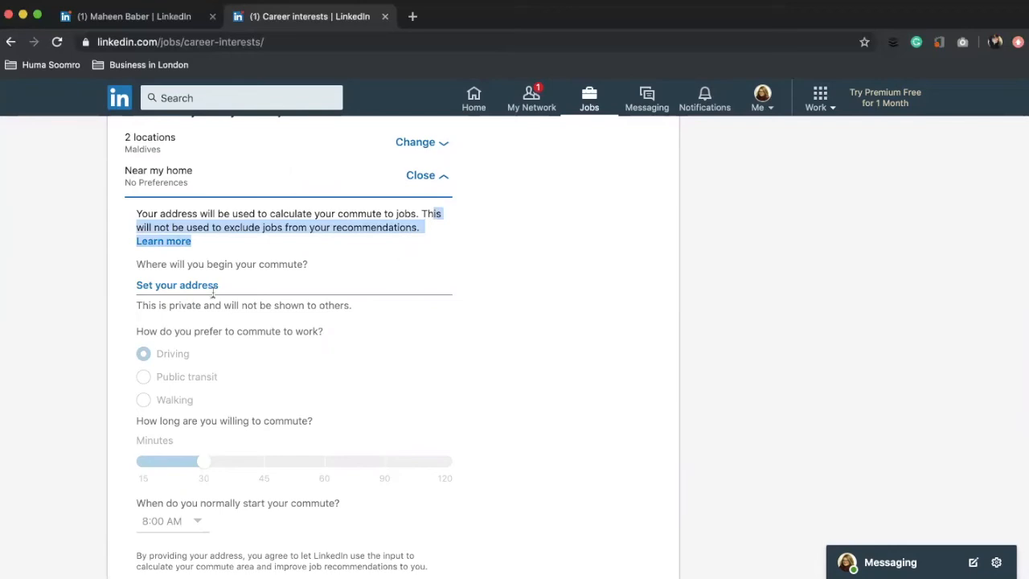
pyautogui.scroll(-3, 229, 384)
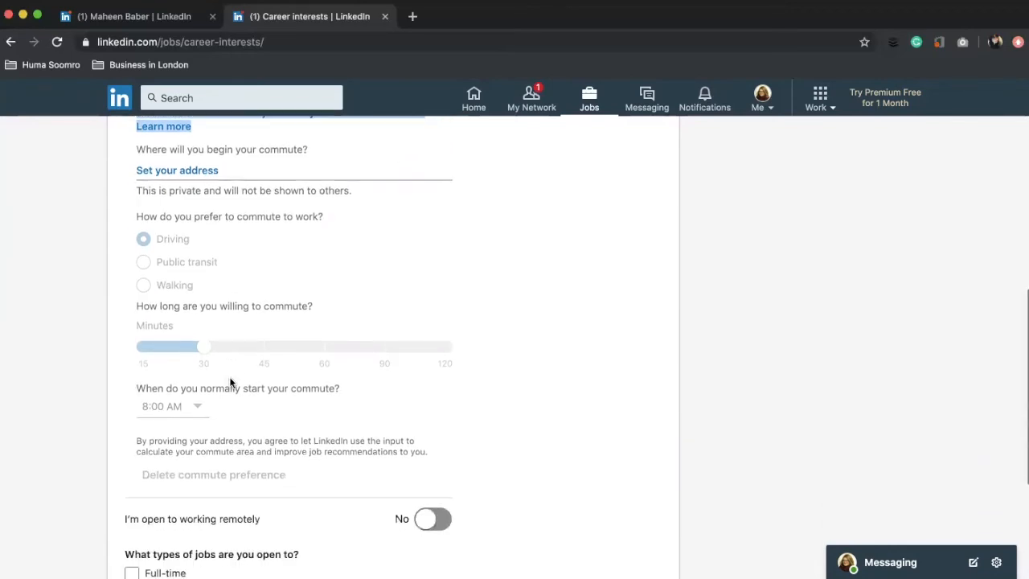
pyautogui.scroll(1, 229, 376)
pyautogui.click(219, 189)
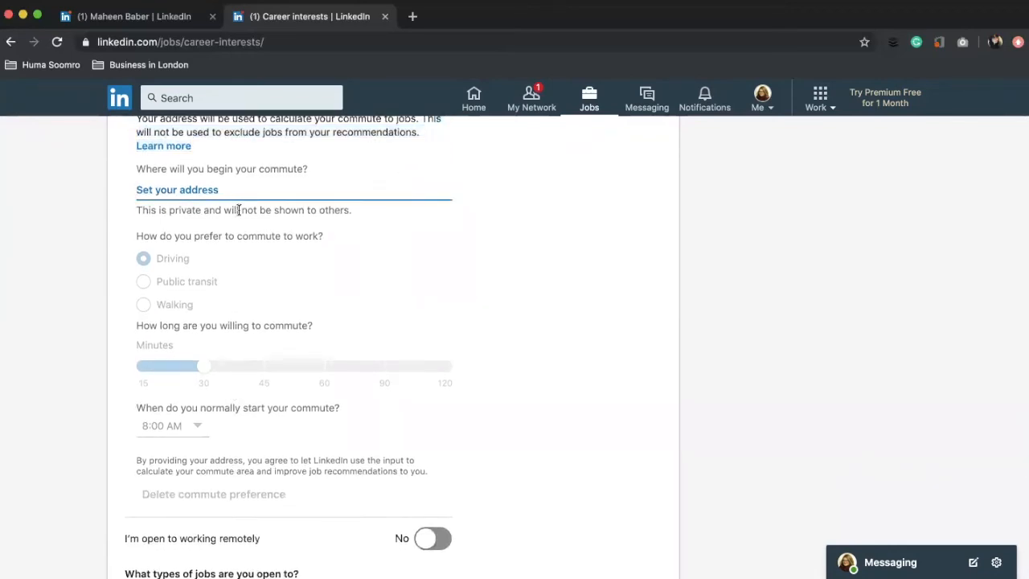
pyautogui.scroll(-1, 238, 210)
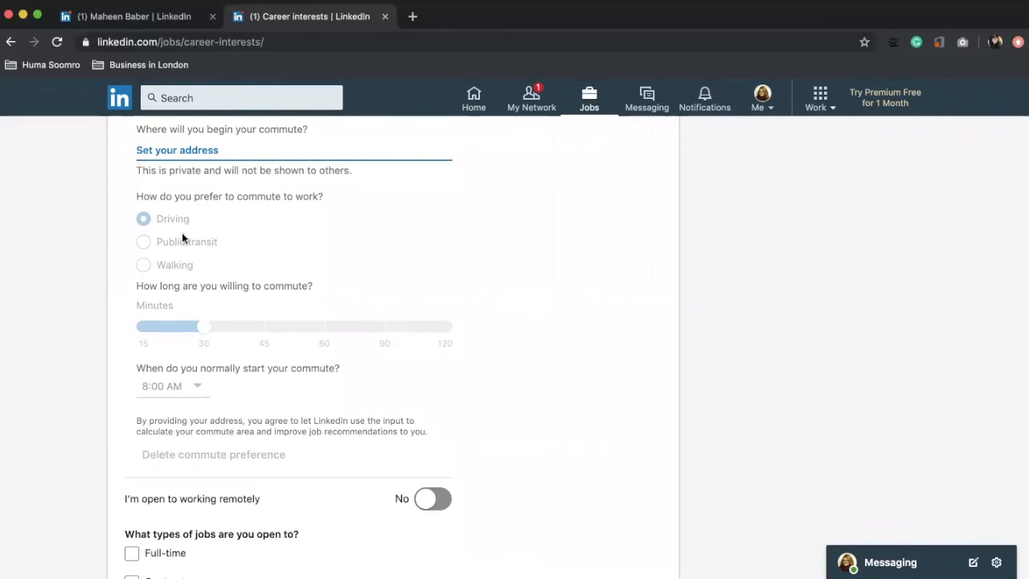
pyautogui.scroll(-2, 185, 326)
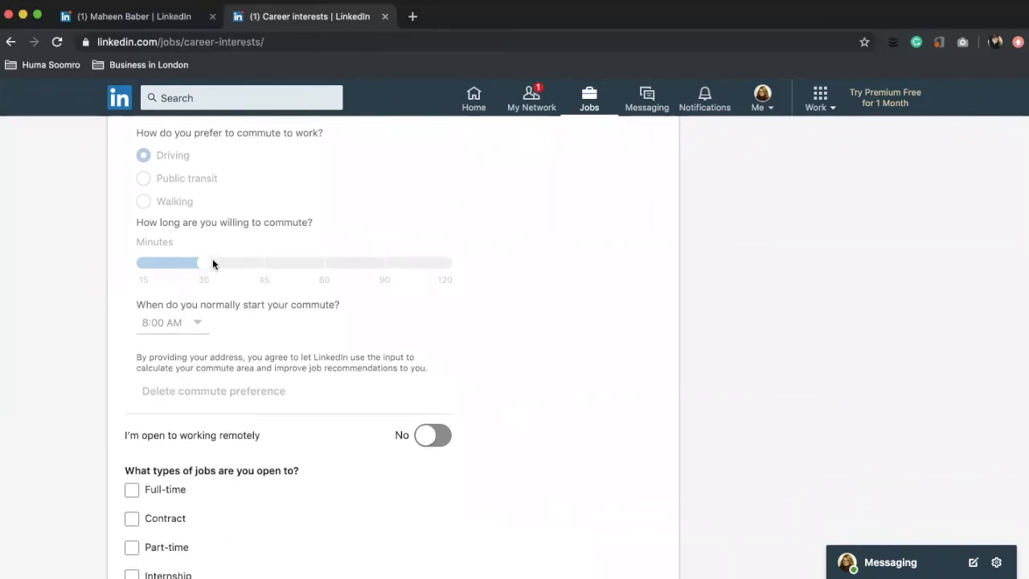
pyautogui.scroll(5, 242, 363)
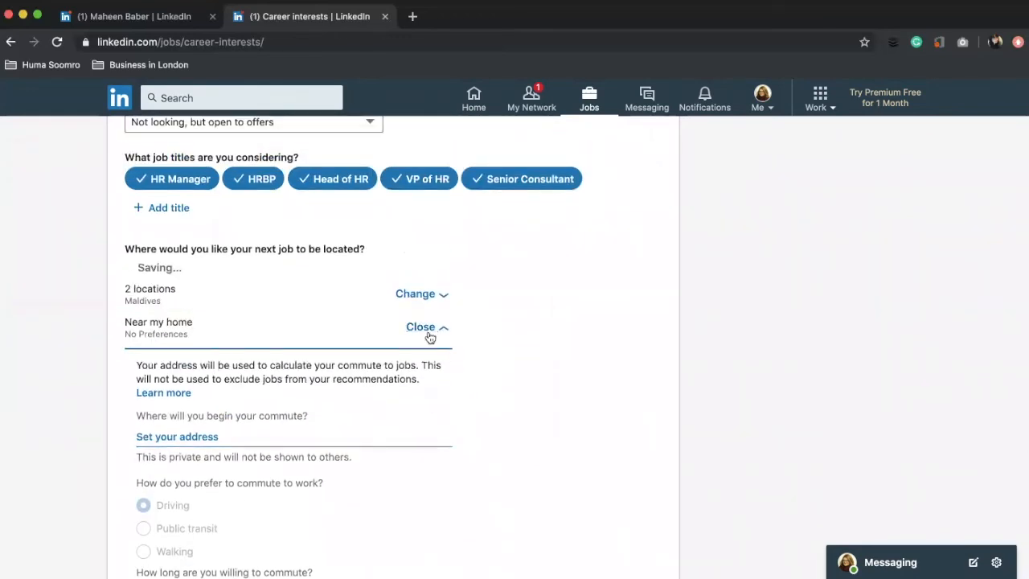
pyautogui.click(430, 337)
pyautogui.scroll(-2, 496, 370)
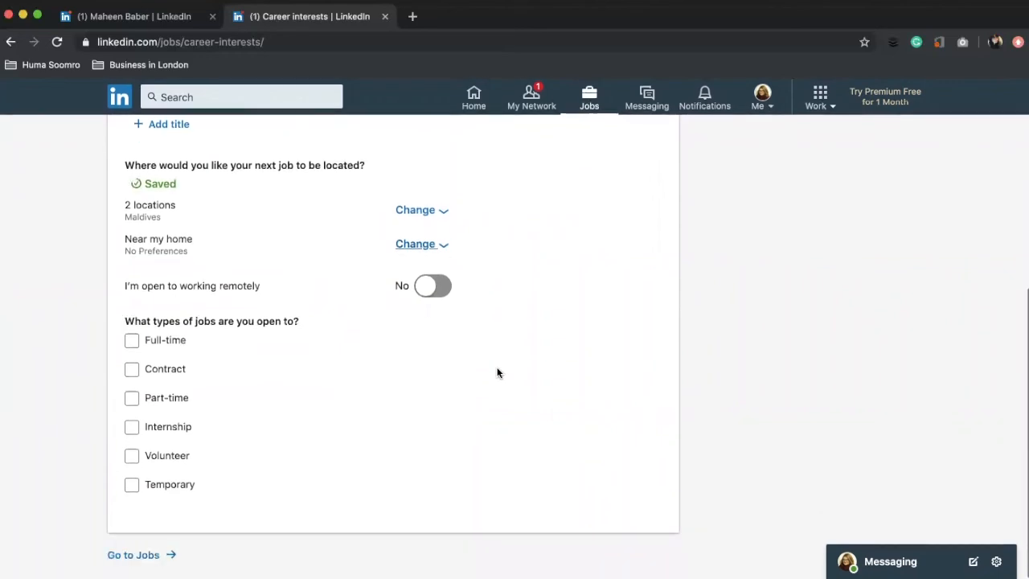
# Step: Mark open to remote work and tick Full-time, Contract, Part-time and Temporary job types
pyautogui.click(426, 297)
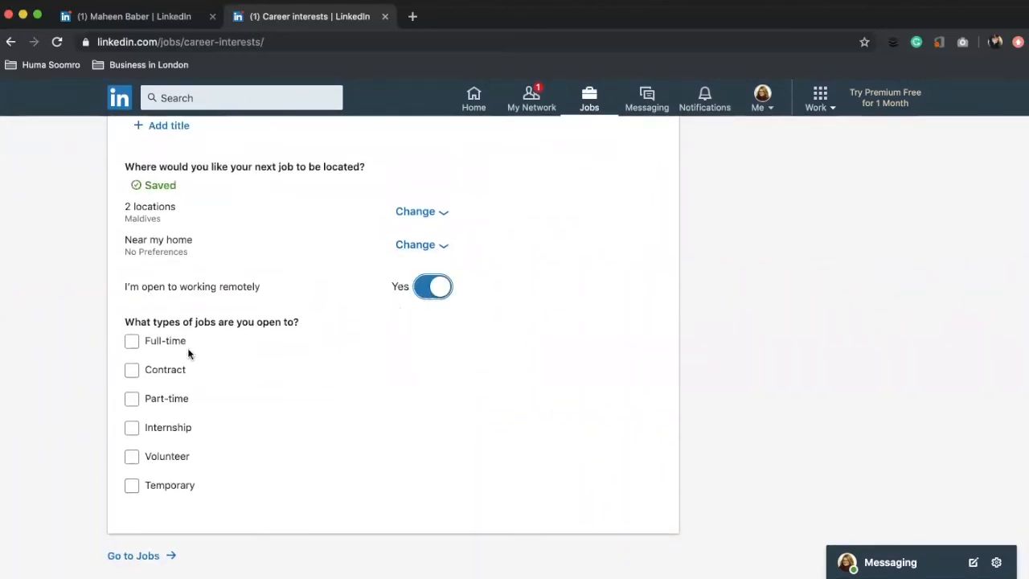
pyautogui.click(133, 344)
pyautogui.click(134, 371)
pyautogui.click(132, 399)
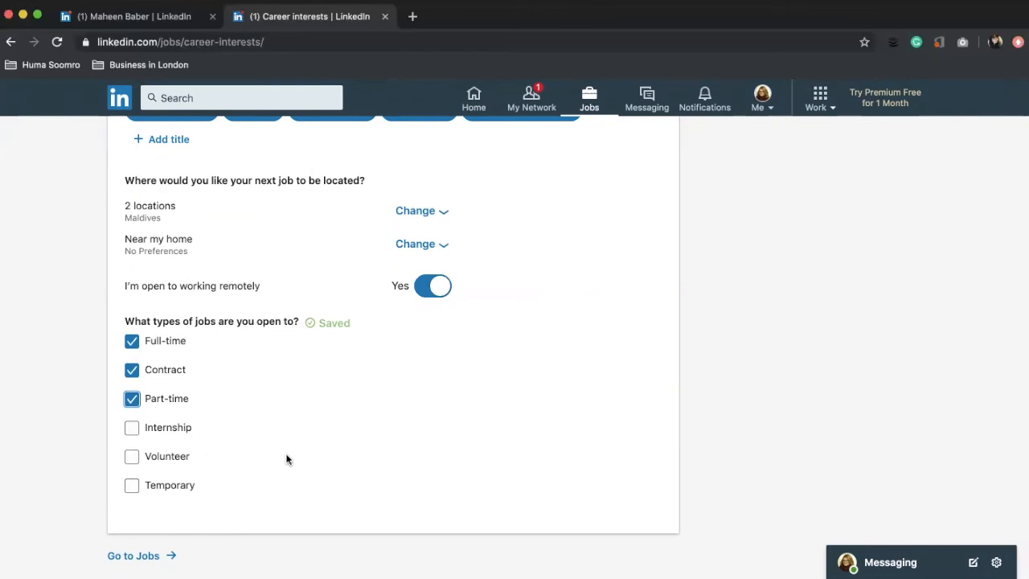
pyautogui.click(134, 486)
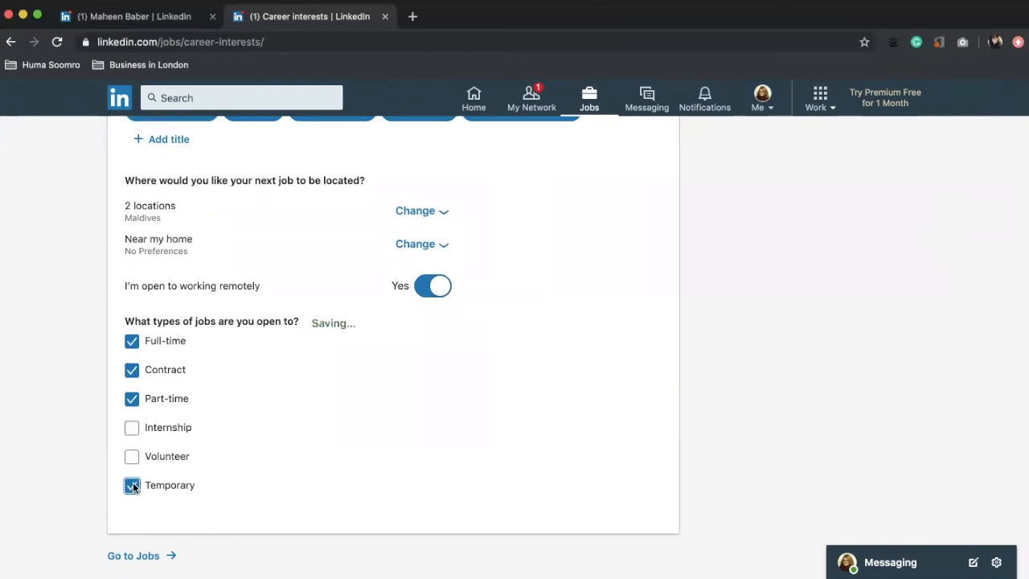
# Step: Review the saved career interests and go to the Jobs home page
pyautogui.scroll(5, 301, 436)
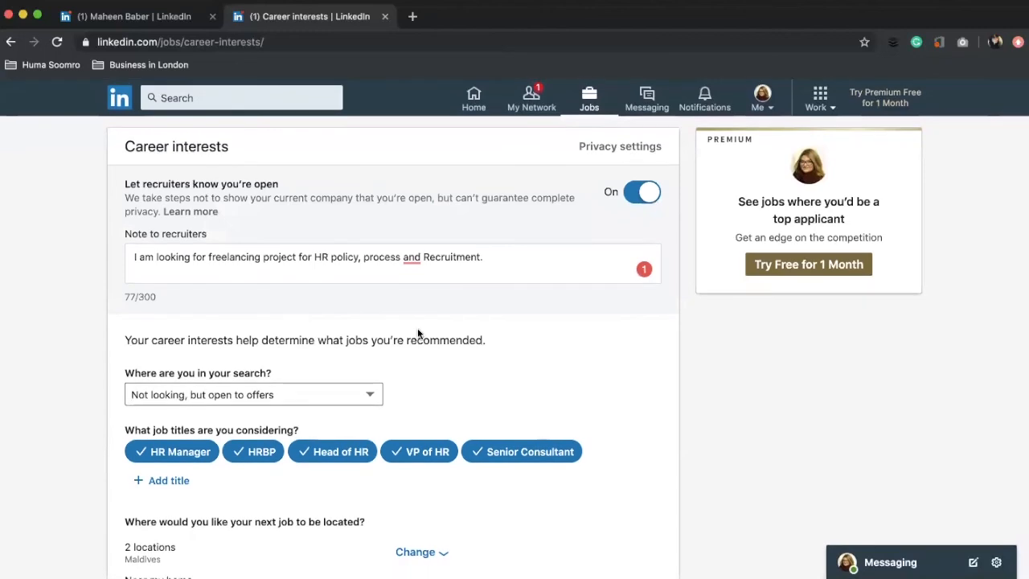
pyautogui.scroll(-2, 561, 349)
pyautogui.scroll(-5, 561, 349)
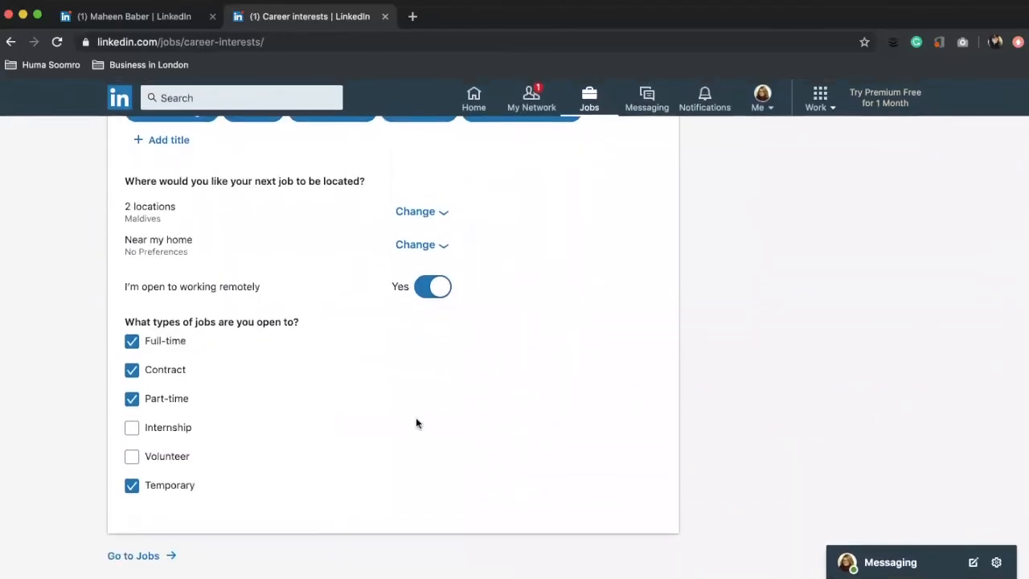
pyautogui.scroll(5, 416, 423)
pyautogui.scroll(-5, 416, 423)
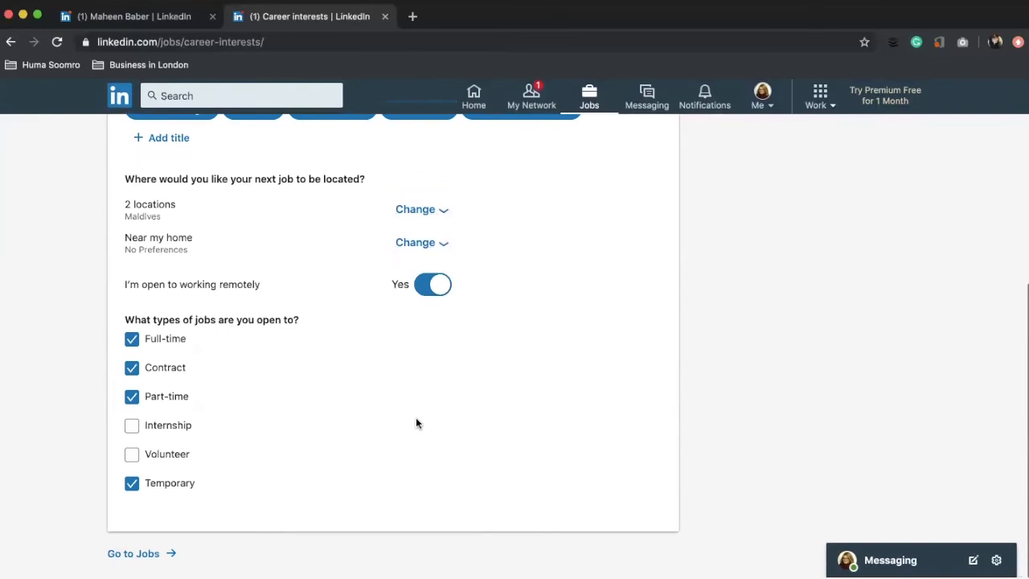
pyautogui.click(159, 555)
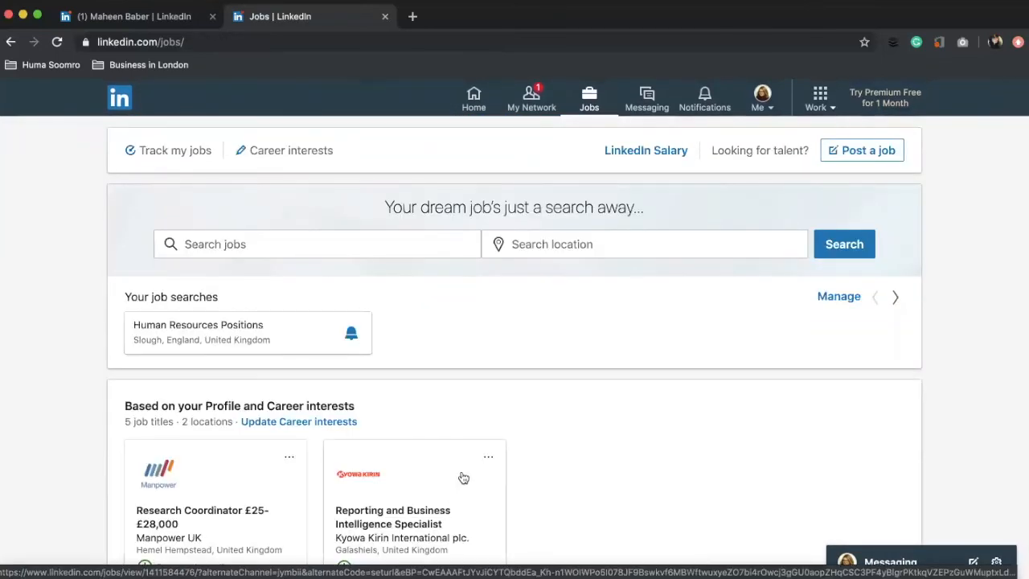
# Step: Look through the full list of 'hr manager' jobs in the United Kingdom, then return home
pyautogui.scroll(-2, 463, 472)
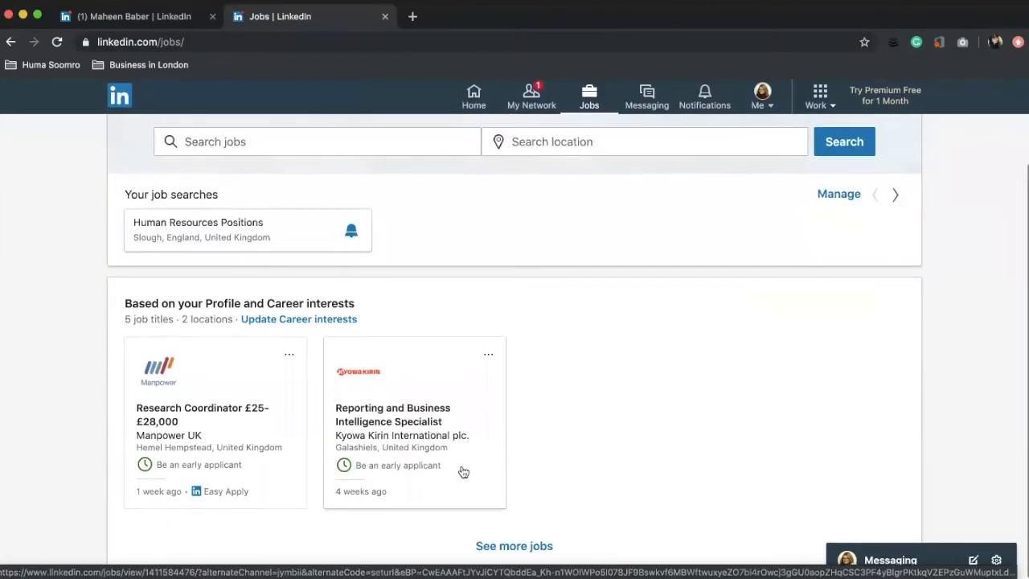
pyautogui.scroll(2, 463, 472)
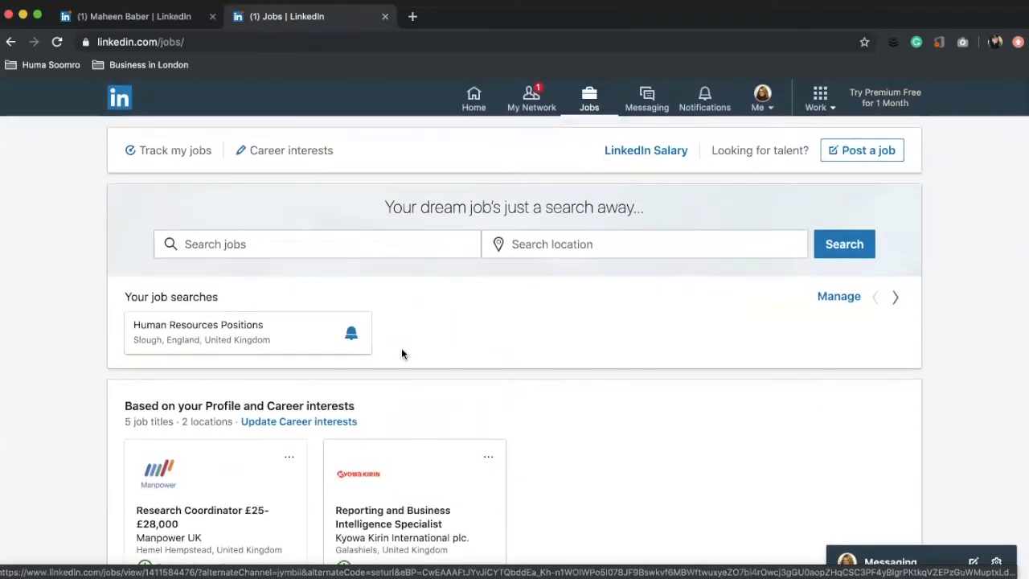
pyautogui.scroll(-2, 313, 342)
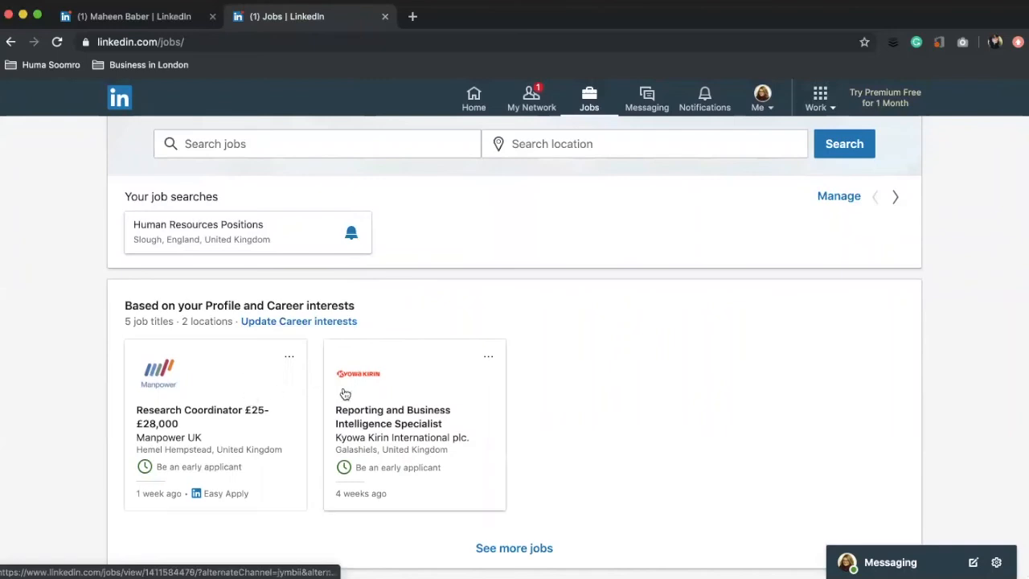
pyautogui.click(505, 548)
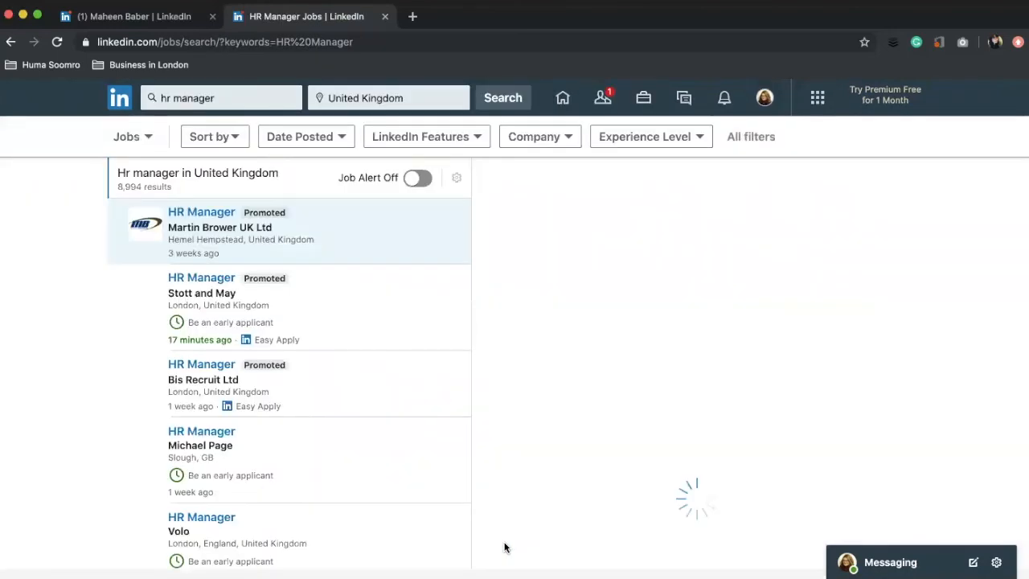
pyautogui.scroll(-9, 408, 457)
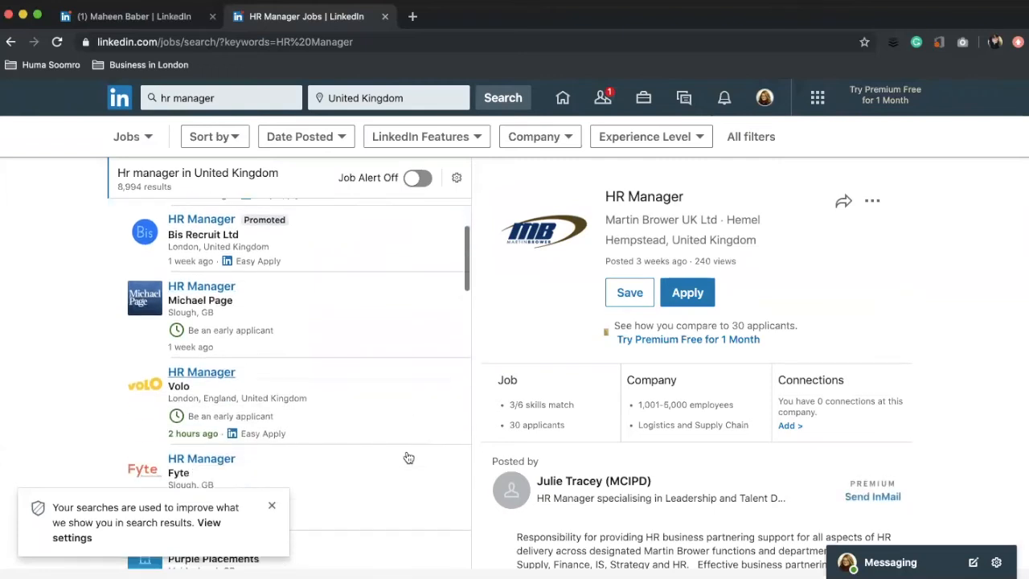
pyautogui.scroll(-3, 409, 457)
pyautogui.scroll(12, 408, 458)
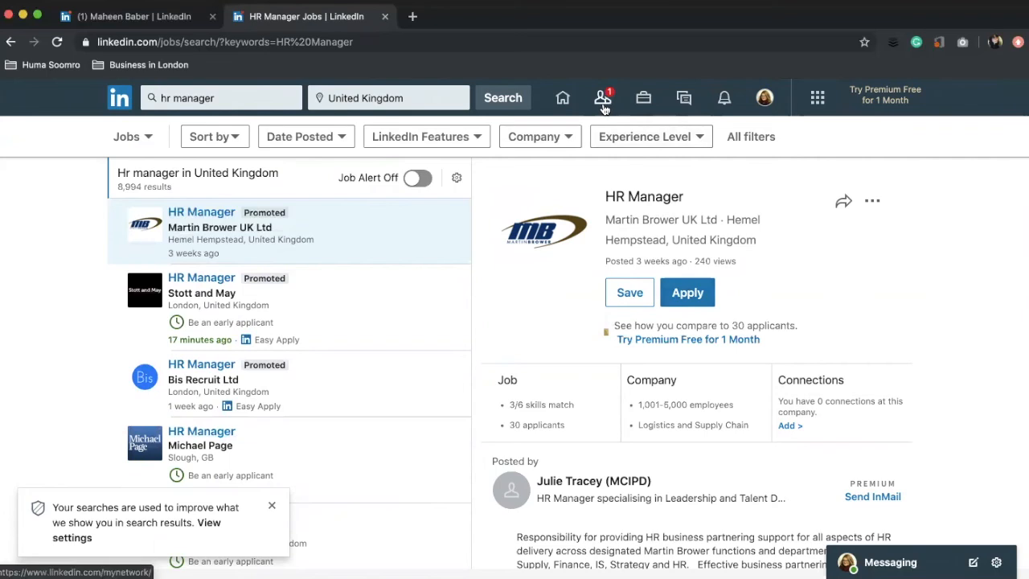
pyautogui.click(573, 100)
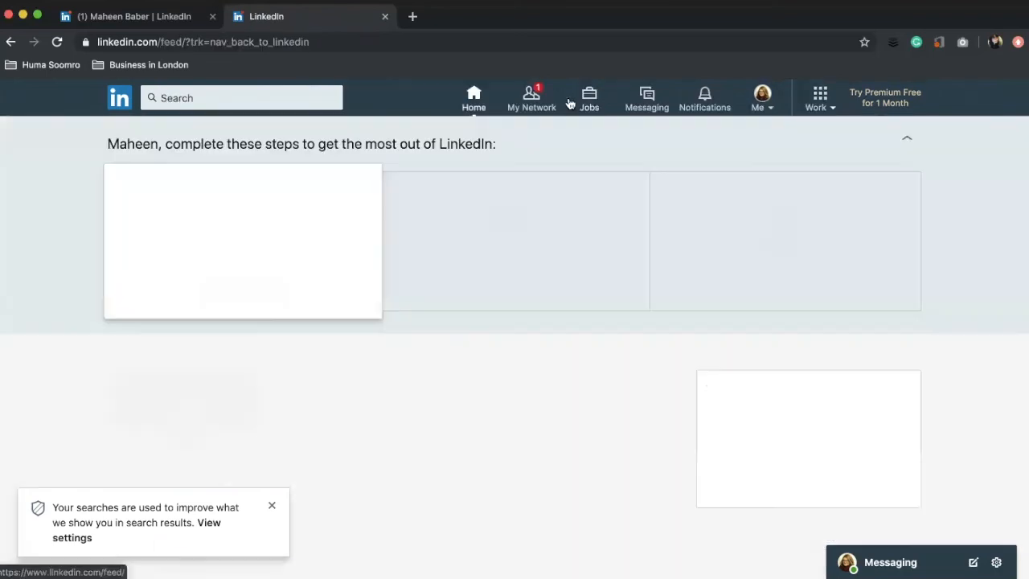
# Step: Open your own profile from the Me menu and scroll through its sections
pyautogui.scroll(-1, 590, 390)
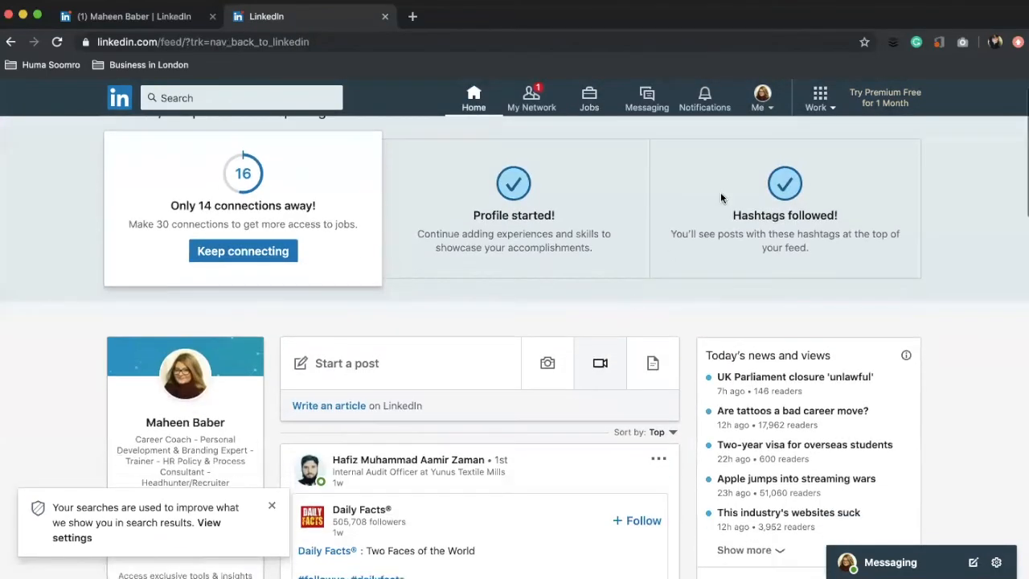
pyautogui.click(767, 112)
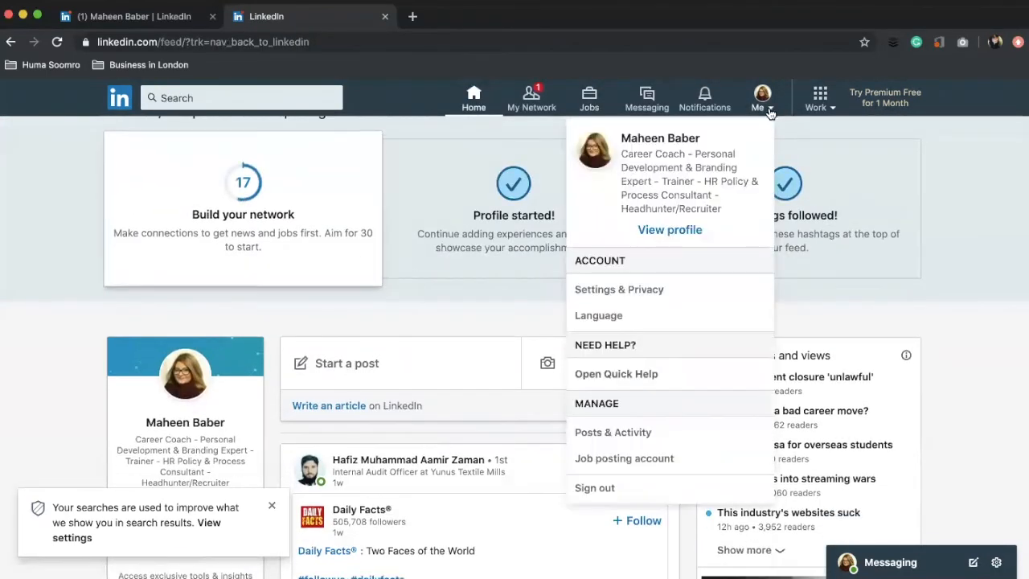
pyautogui.click(684, 229)
pyautogui.scroll(-10, 573, 366)
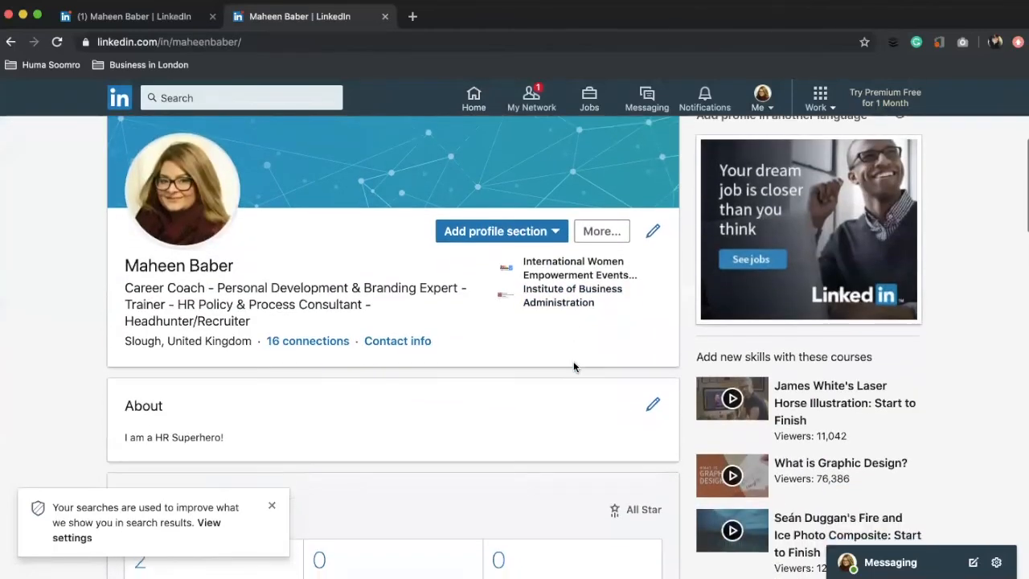
pyautogui.scroll(-12, 573, 367)
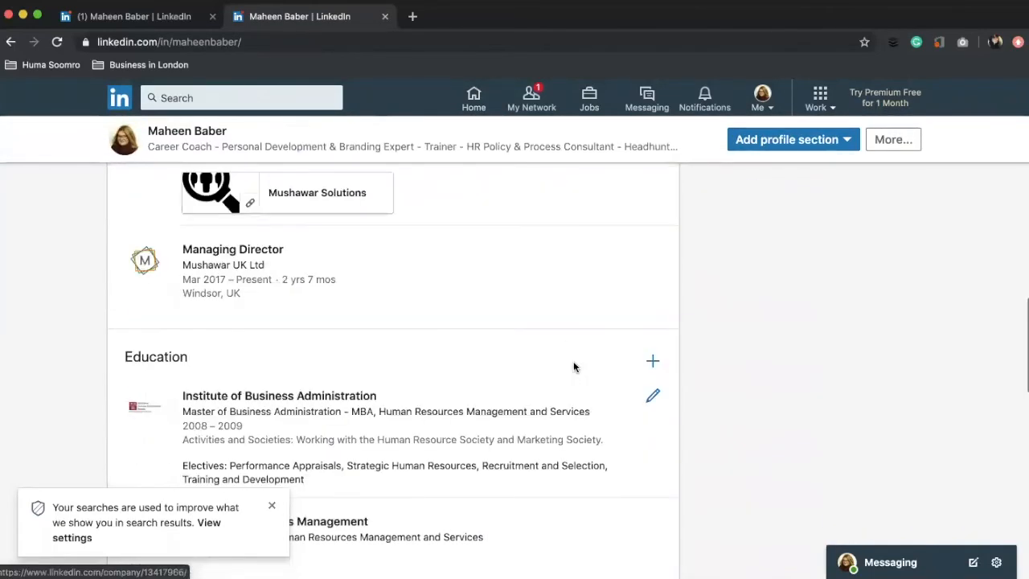
pyautogui.scroll(10, 574, 367)
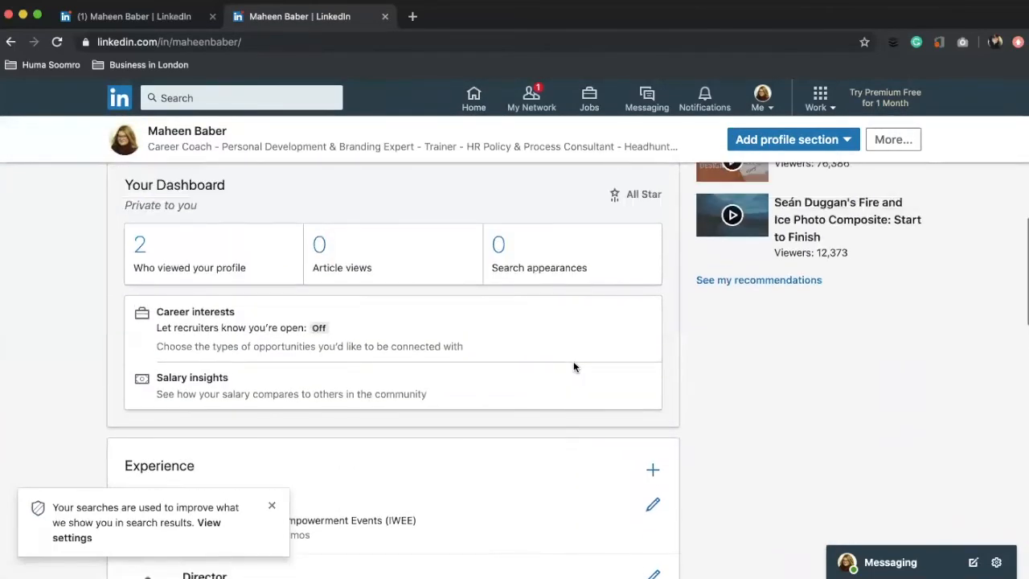
pyautogui.scroll(1, 574, 368)
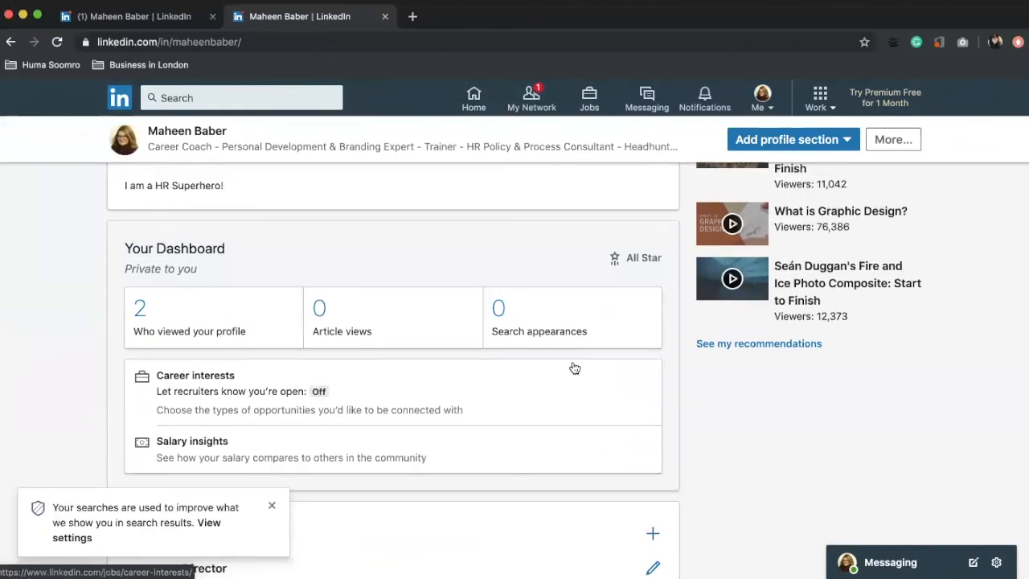
# Step: Open Career interests from Your Dashboard, then go to My Network's 29 pending invitations
pyautogui.click(406, 388)
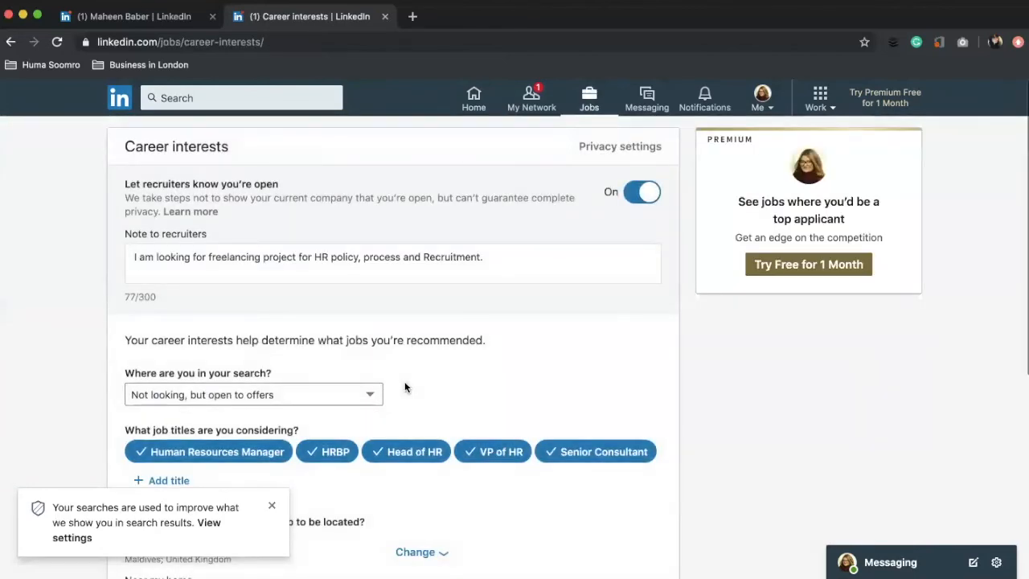
pyautogui.scroll(-3, 439, 378)
pyautogui.scroll(-3, 443, 383)
pyautogui.scroll(5, 443, 384)
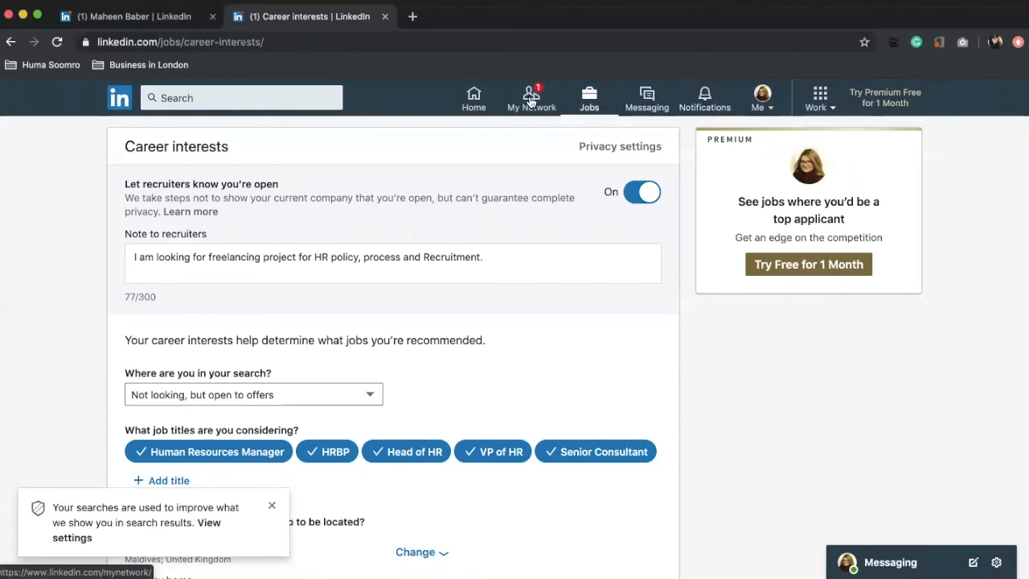
pyautogui.click(528, 98)
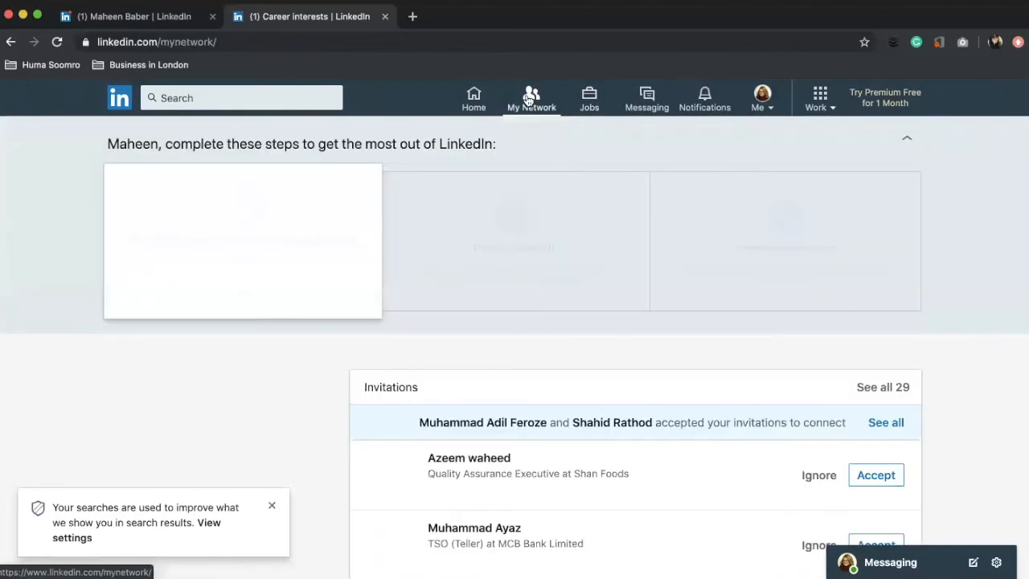
# Step: Browse the My Network connection suggestions, then open the Groups page from the sidebar
pyautogui.scroll(-5, 604, 280)
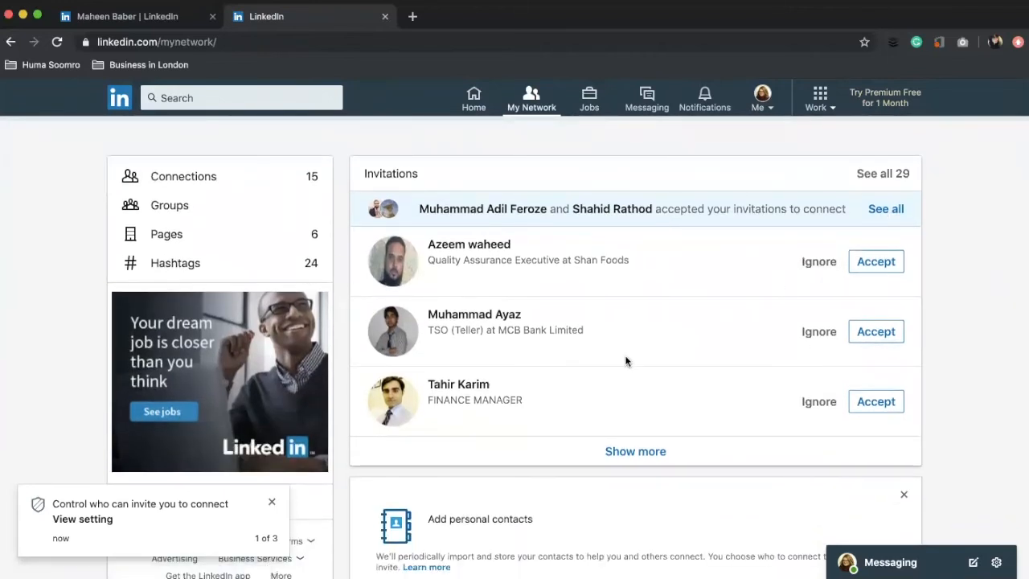
pyautogui.scroll(-10, 584, 395)
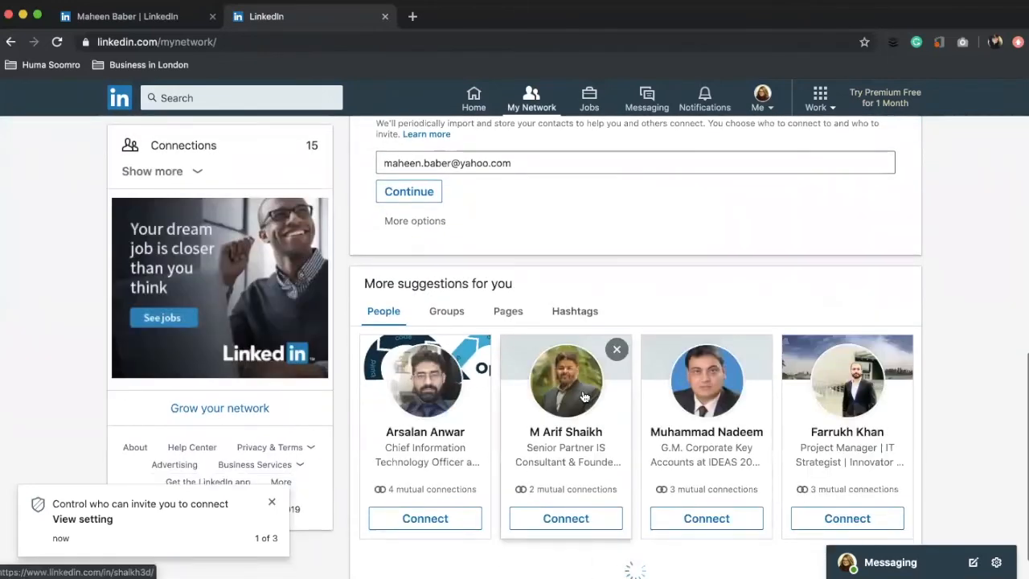
pyautogui.scroll(-1, 573, 394)
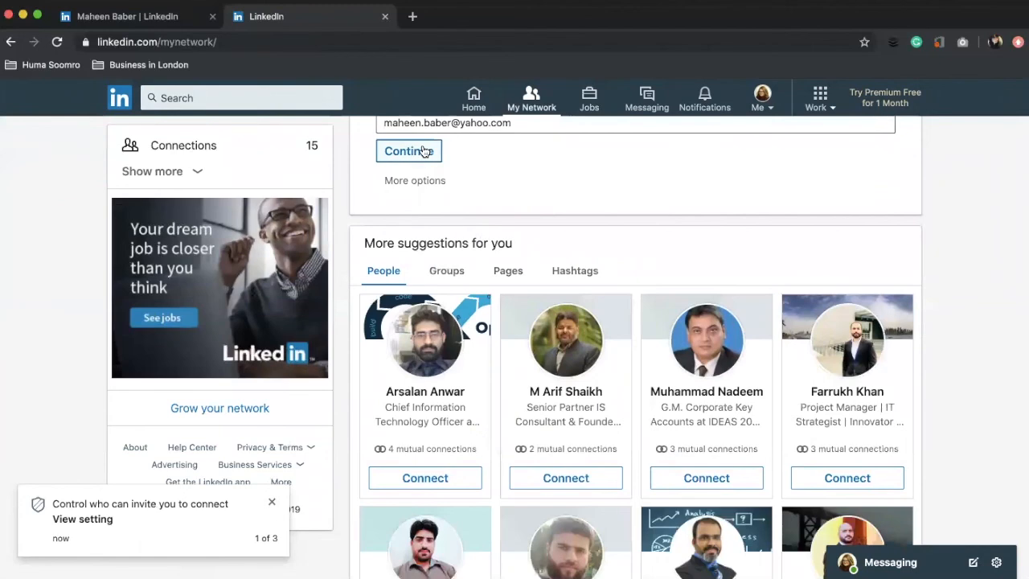
pyautogui.scroll(-4, 487, 290)
pyautogui.scroll(-1, 563, 305)
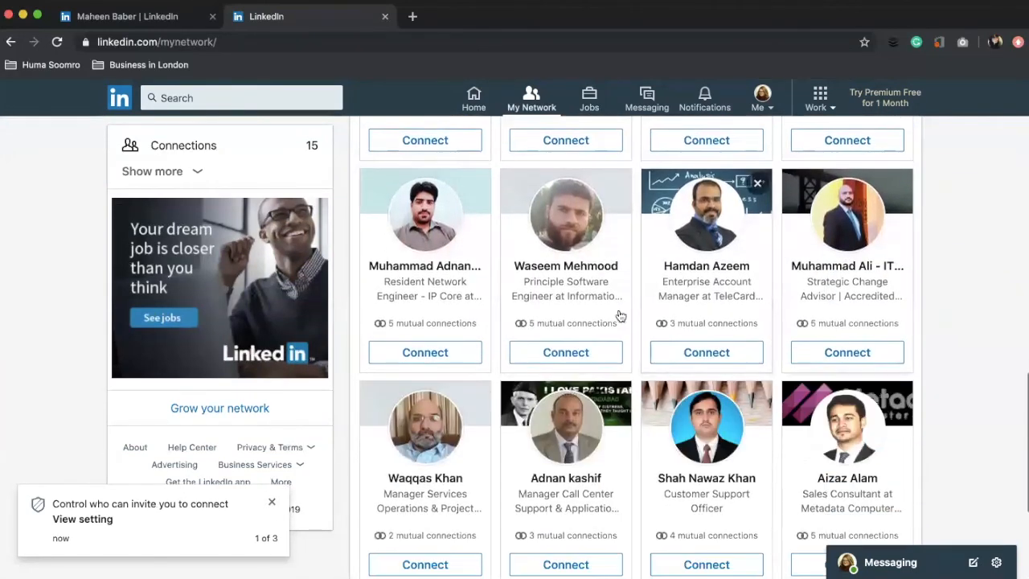
pyautogui.scroll(-4, 691, 418)
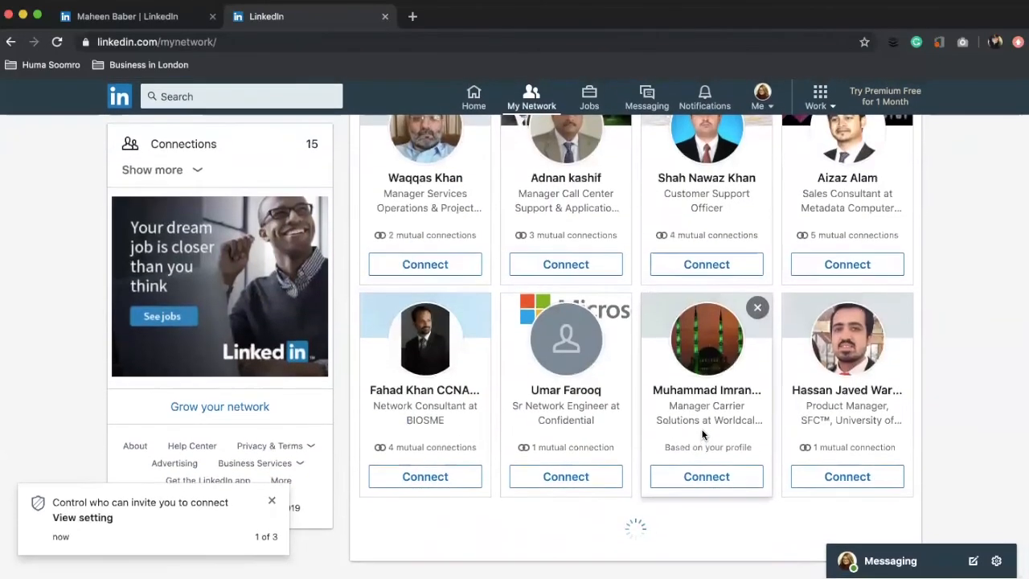
pyautogui.scroll(10, 702, 435)
pyautogui.scroll(5, 703, 435)
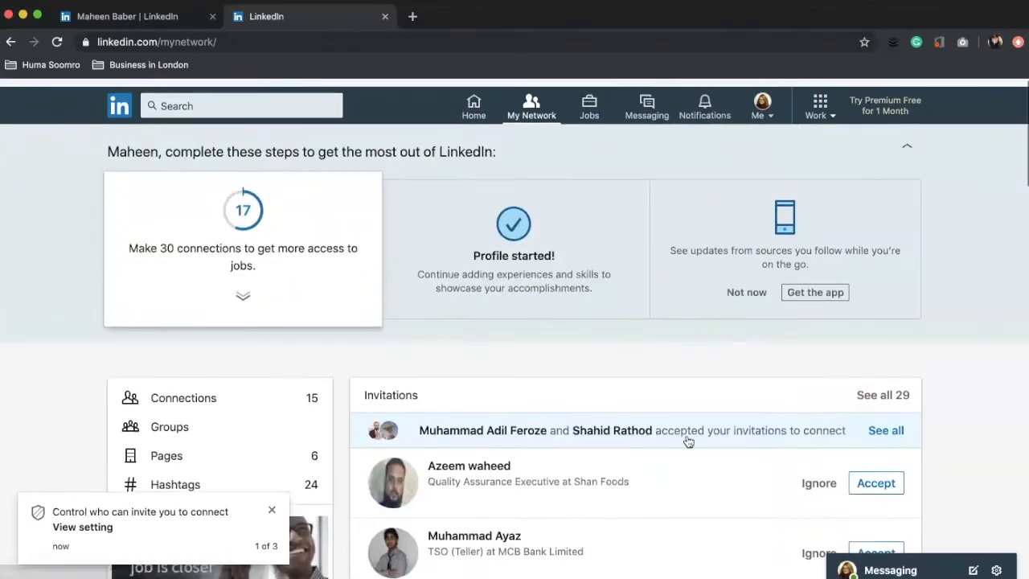
pyautogui.scroll(-1, 307, 432)
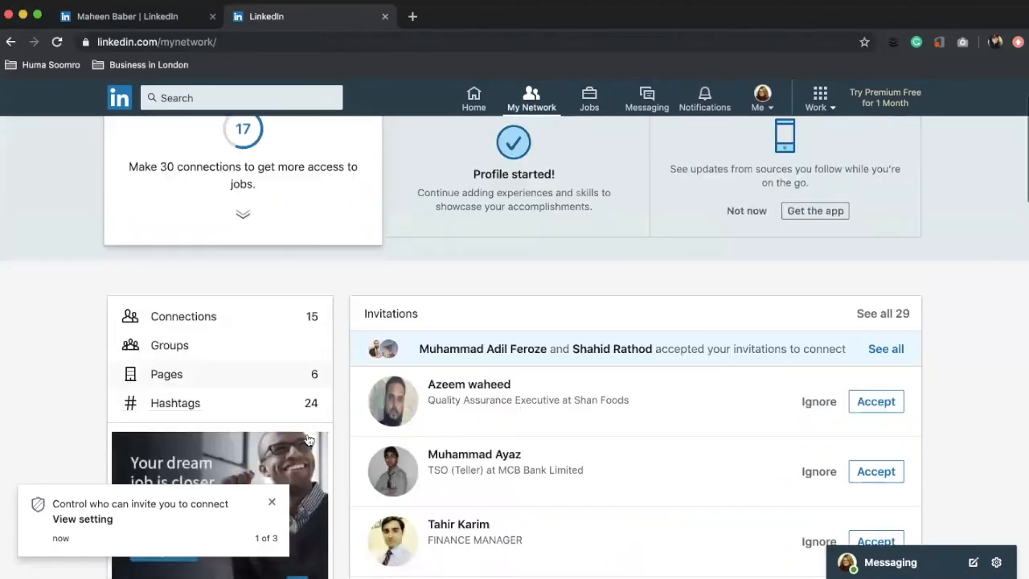
pyautogui.click(271, 337)
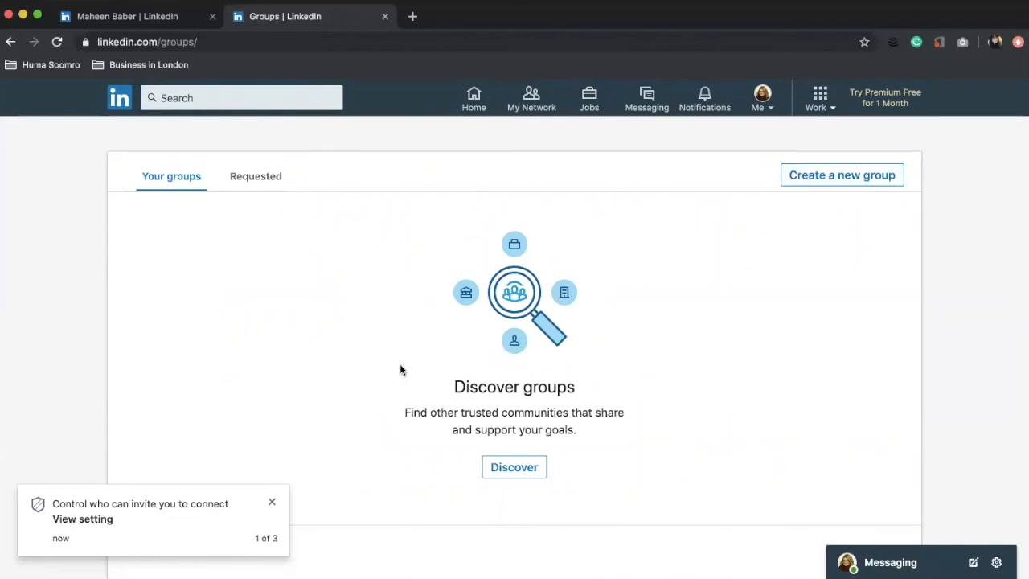
# Step: Find the Harvard Business Review group under Discover and request to join it
pyautogui.click(519, 474)
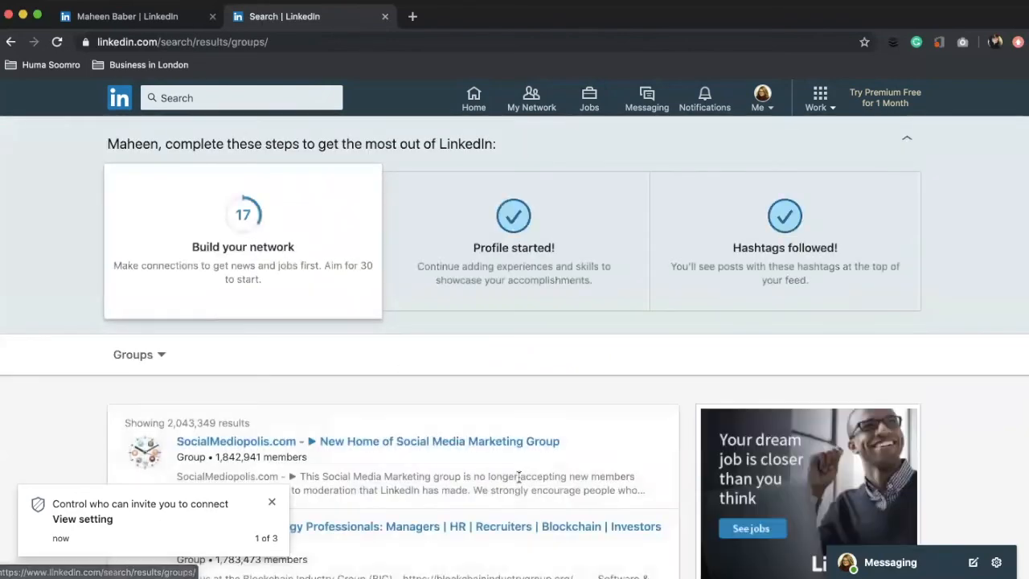
pyautogui.scroll(-3, 510, 468)
pyautogui.scroll(-3, 510, 468)
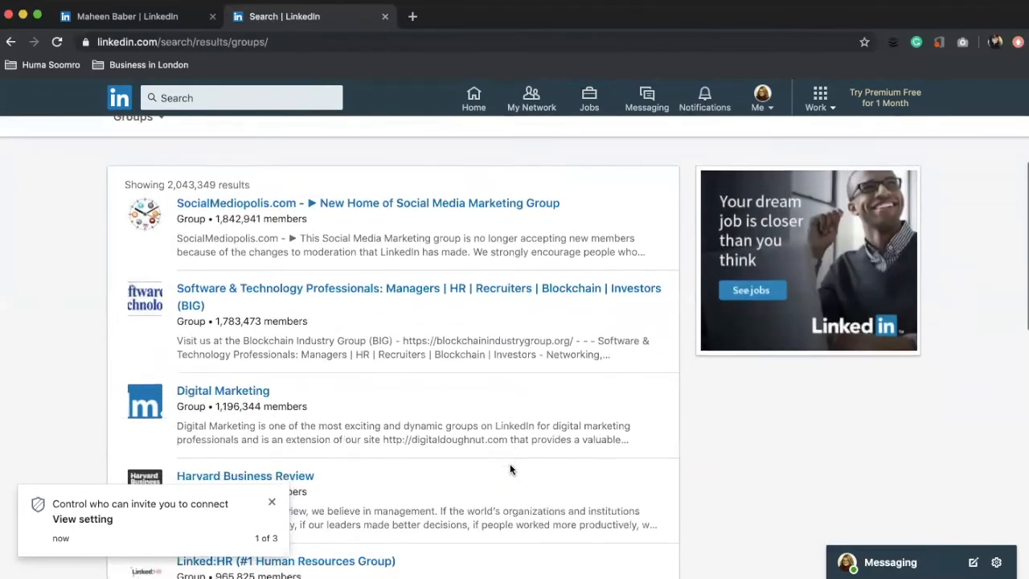
pyautogui.scroll(-3, 510, 464)
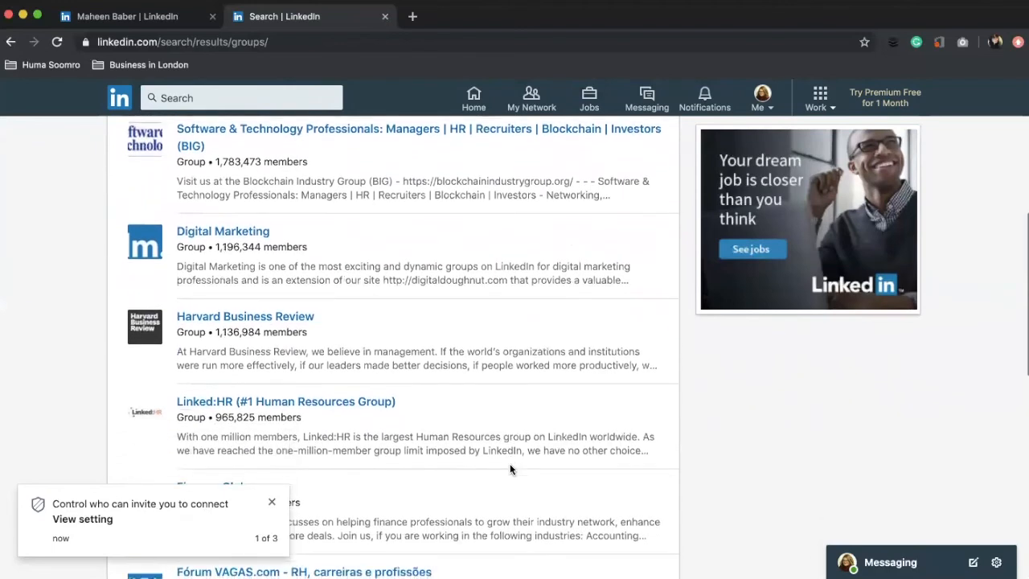
pyautogui.click(292, 195)
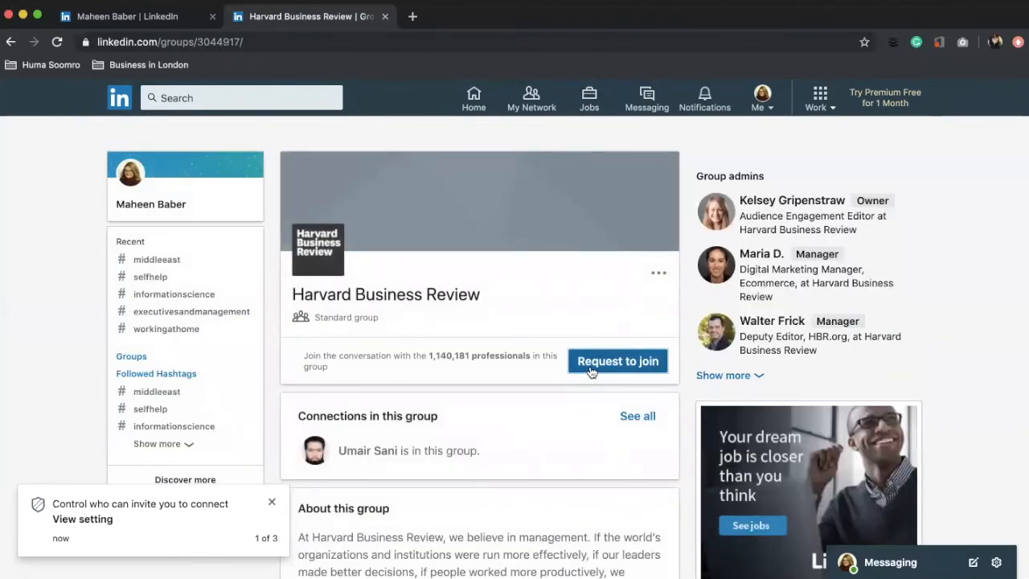
pyautogui.click(591, 369)
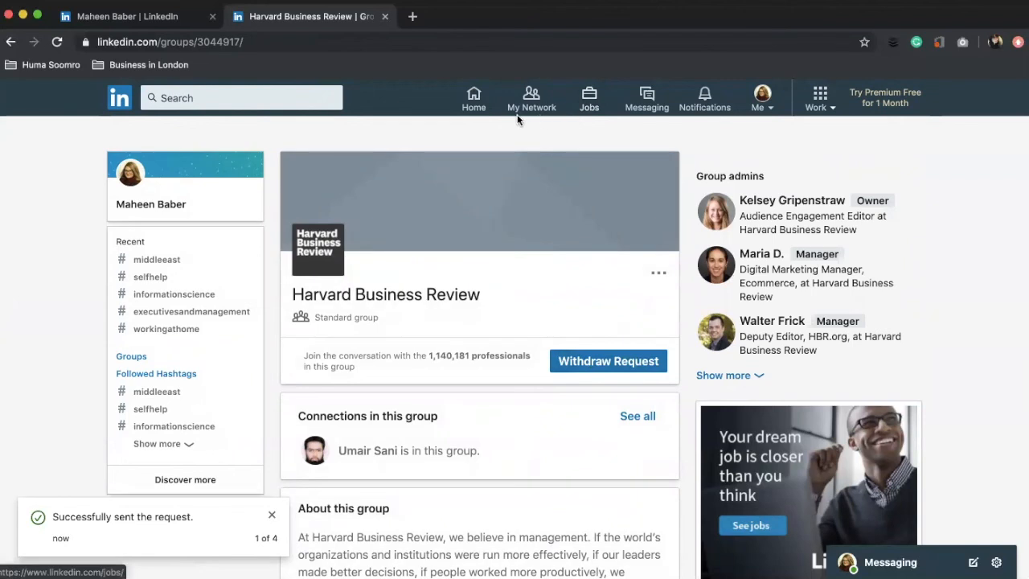
pyautogui.scroll(-5, 448, 318)
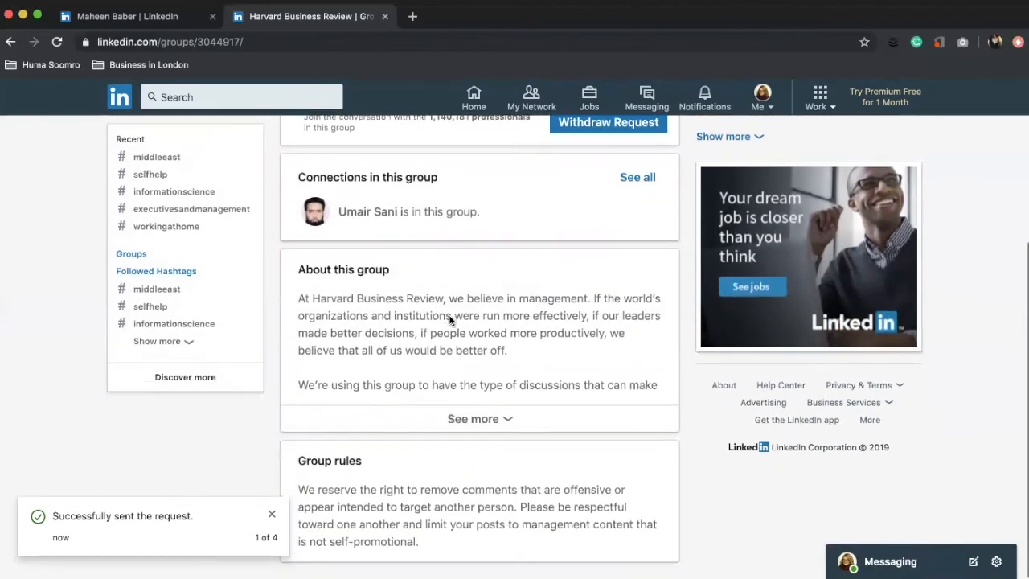
pyautogui.scroll(5, 448, 314)
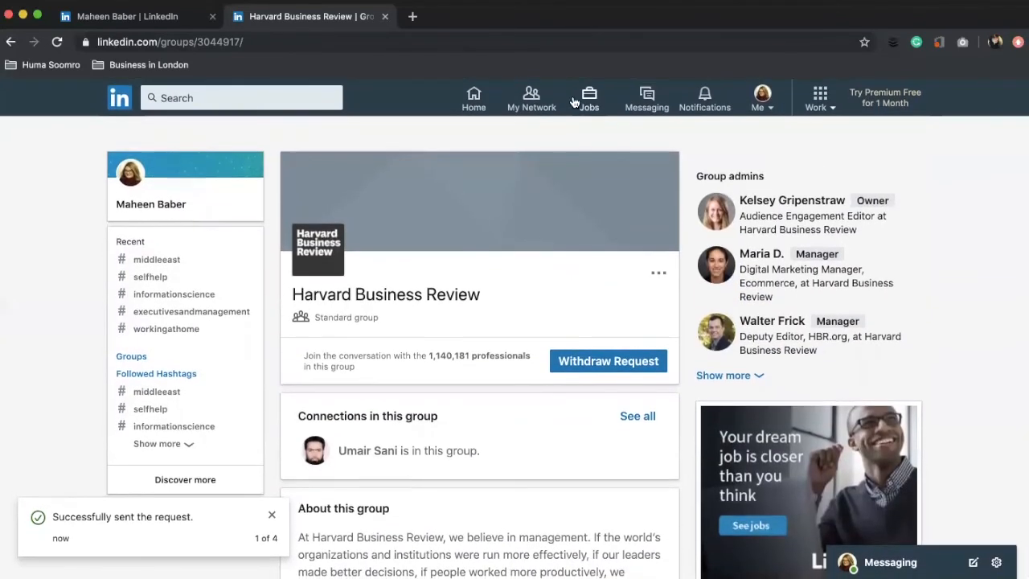
# Step: Return via My Network > Groups > Discover and open The Recruiter.com Network group page
pyautogui.click(537, 111)
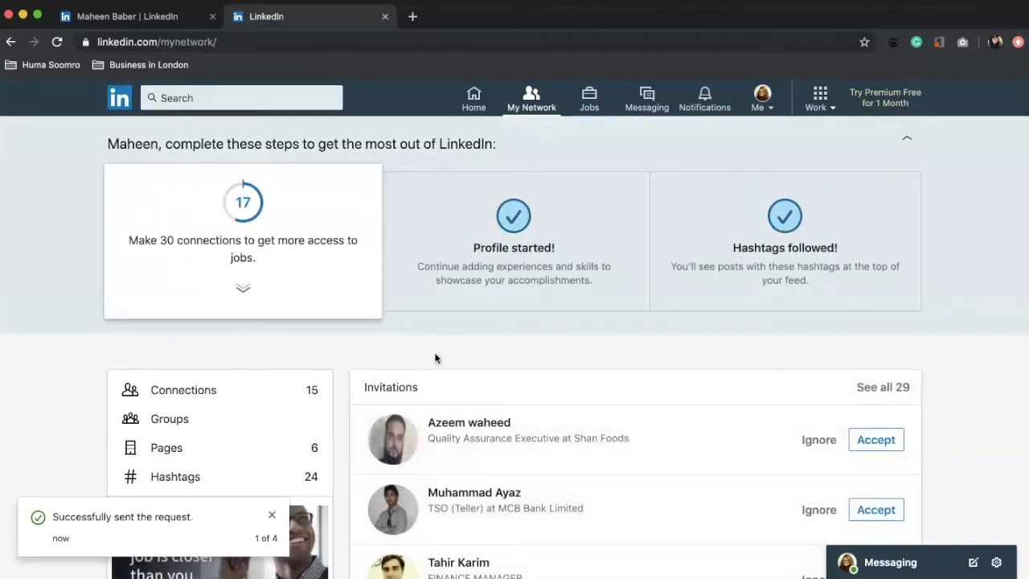
pyautogui.scroll(-3, 434, 353)
pyautogui.click(277, 235)
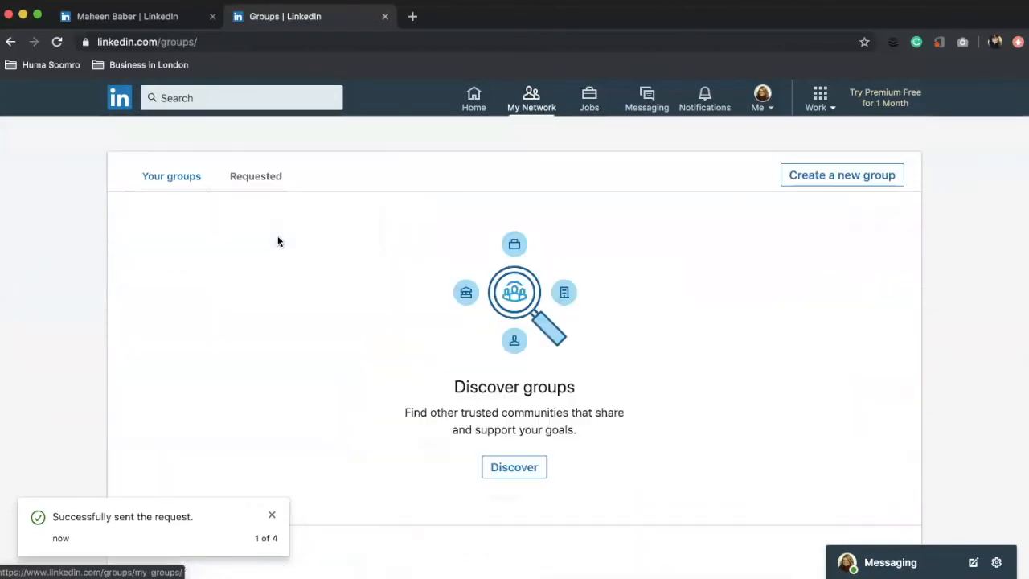
pyautogui.click(508, 467)
pyautogui.scroll(-5, 512, 423)
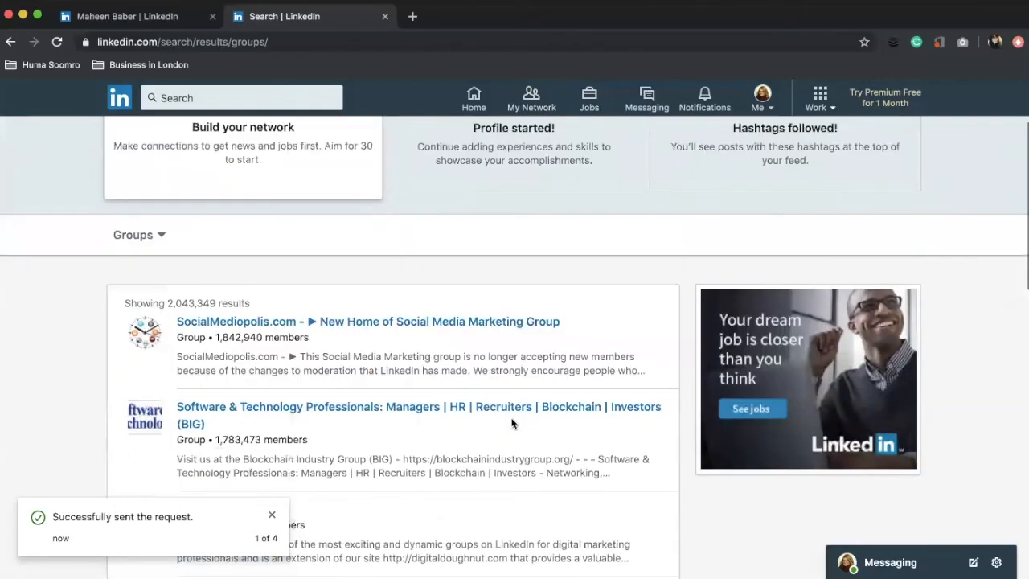
pyautogui.scroll(-4, 512, 422)
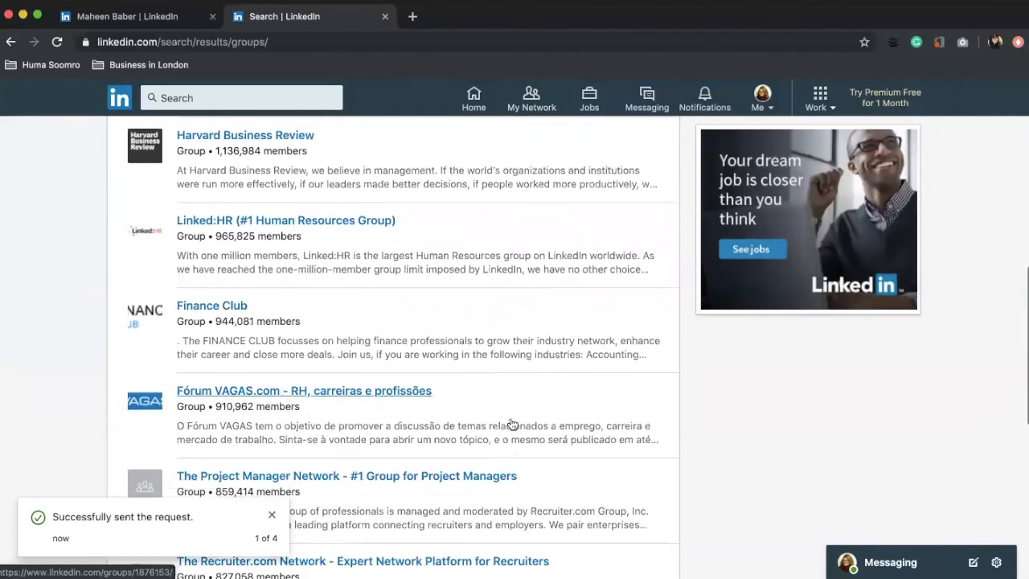
pyautogui.scroll(-3, 512, 424)
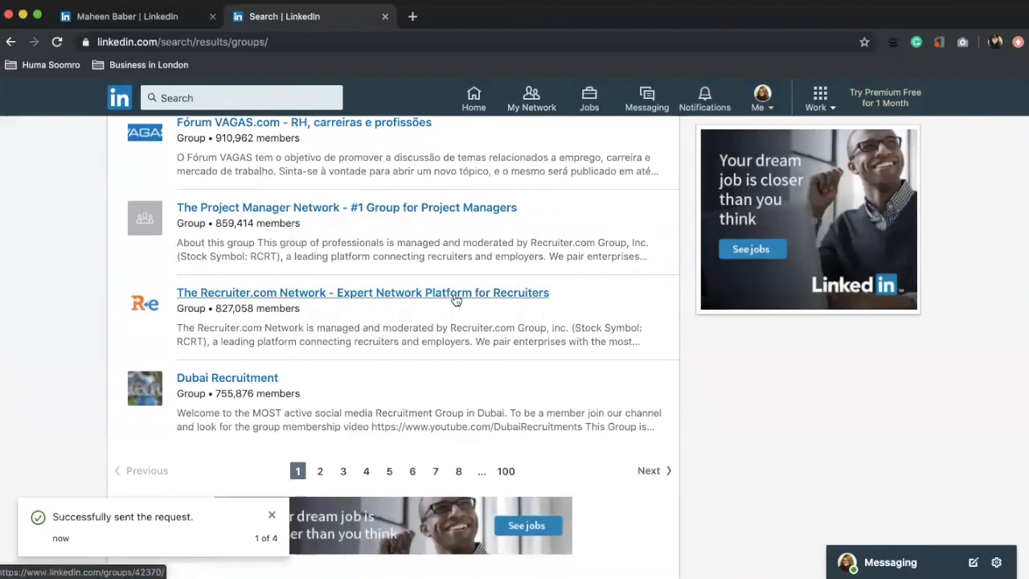
pyautogui.scroll(-3, 435, 361)
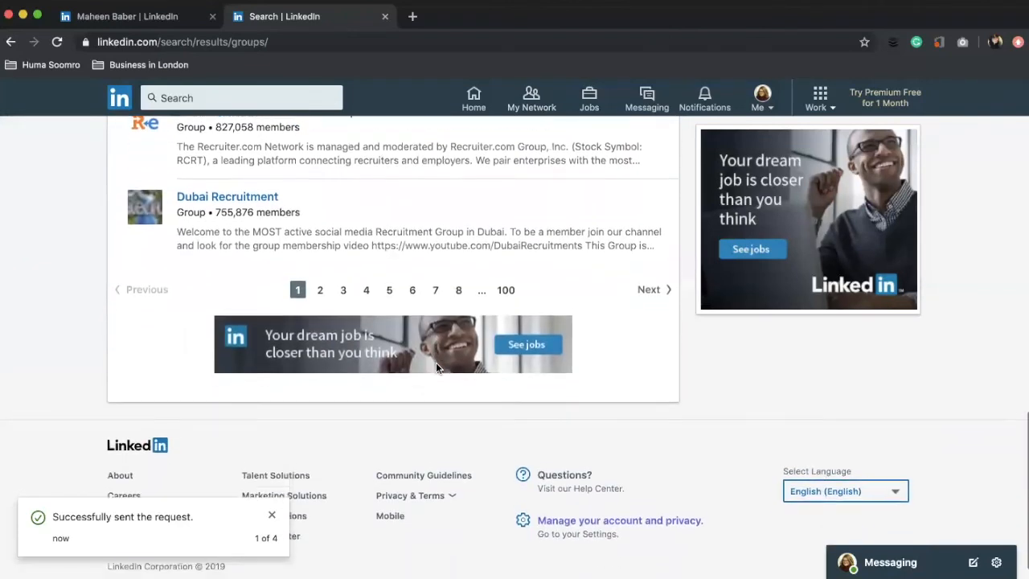
pyautogui.scroll(2, 470, 225)
pyautogui.click(474, 214)
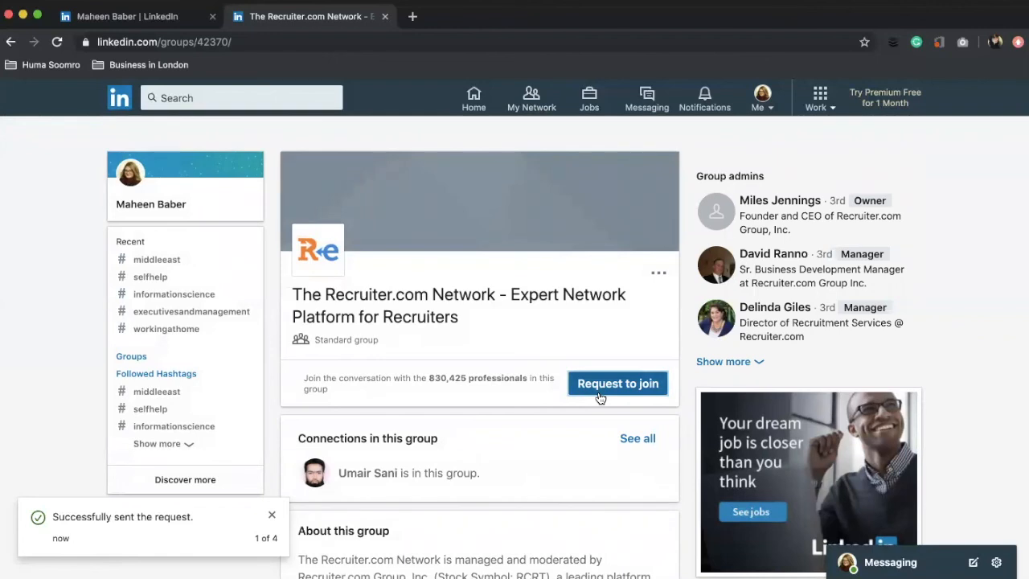
# Step: Return to the home feed and scroll through it
pyautogui.click(475, 109)
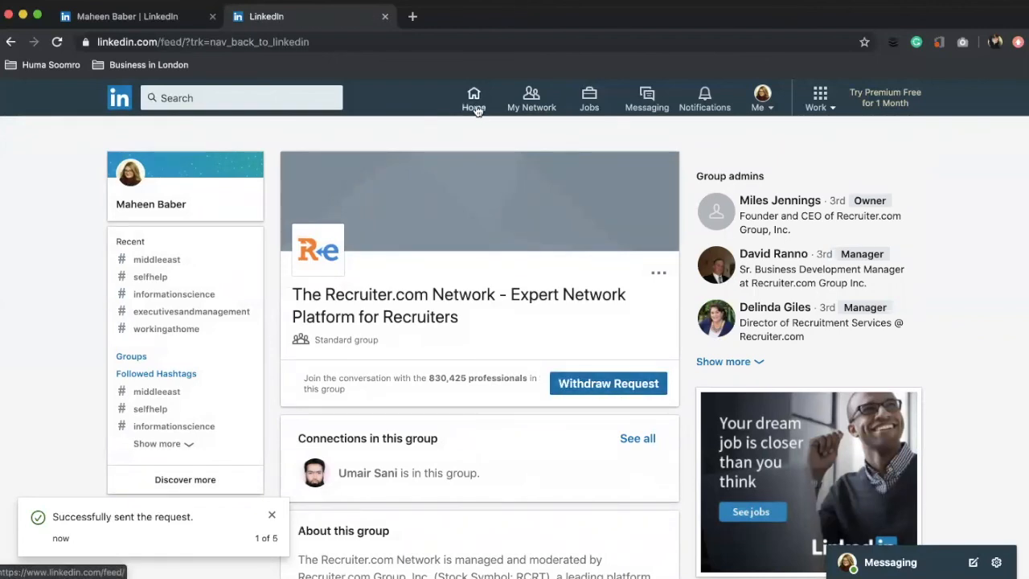
pyautogui.scroll(-1, 495, 263)
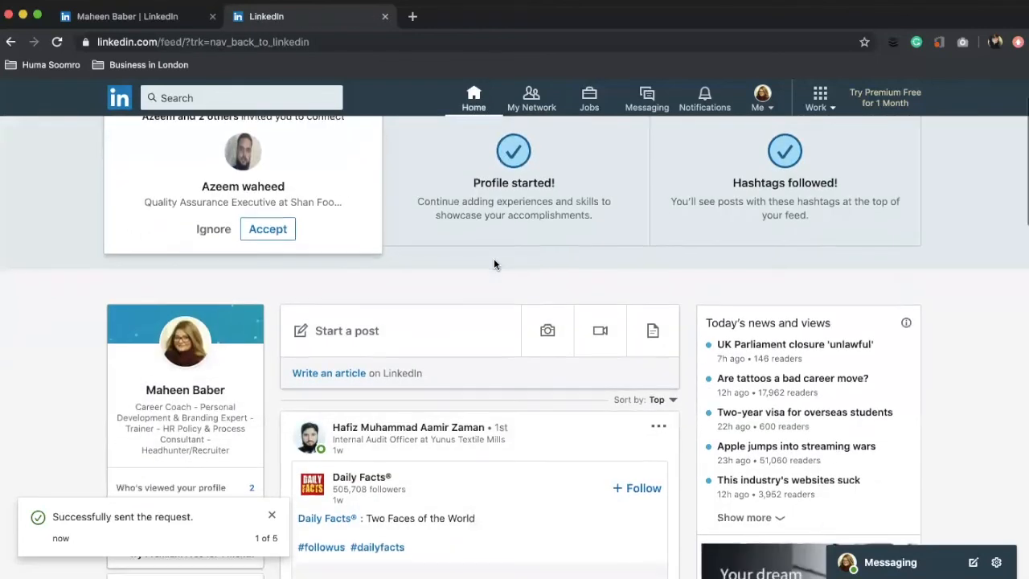
pyautogui.scroll(-5, 494, 263)
pyautogui.scroll(6, 494, 263)
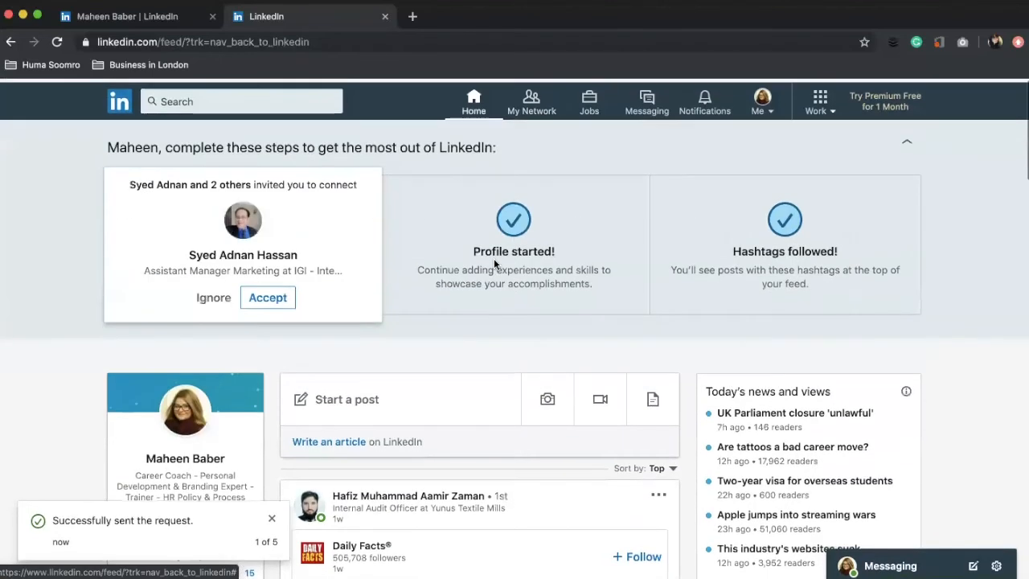
# Step: Open your own profile and scroll through the intro, About and dashboard
pyautogui.click(760, 95)
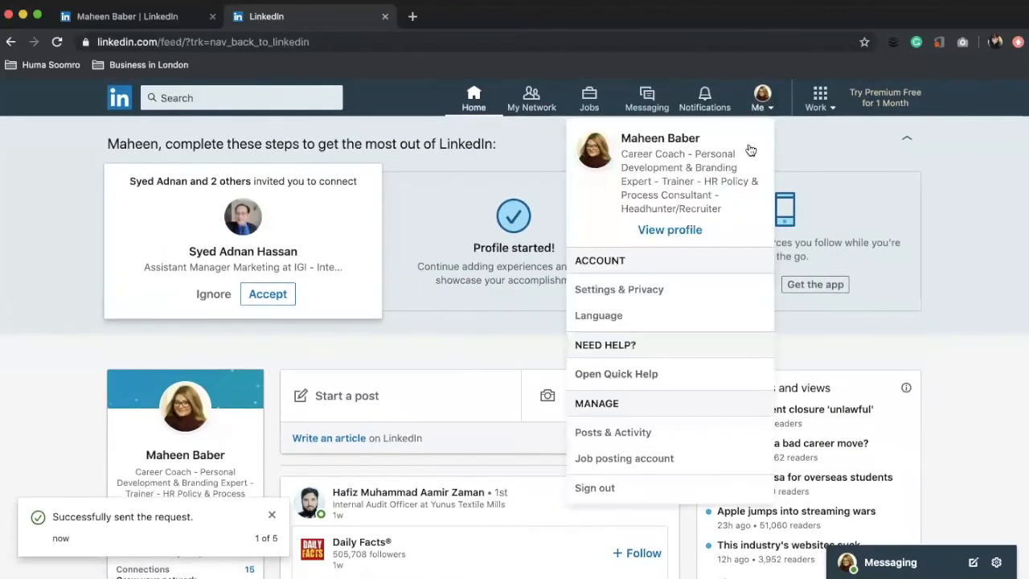
pyautogui.click(688, 230)
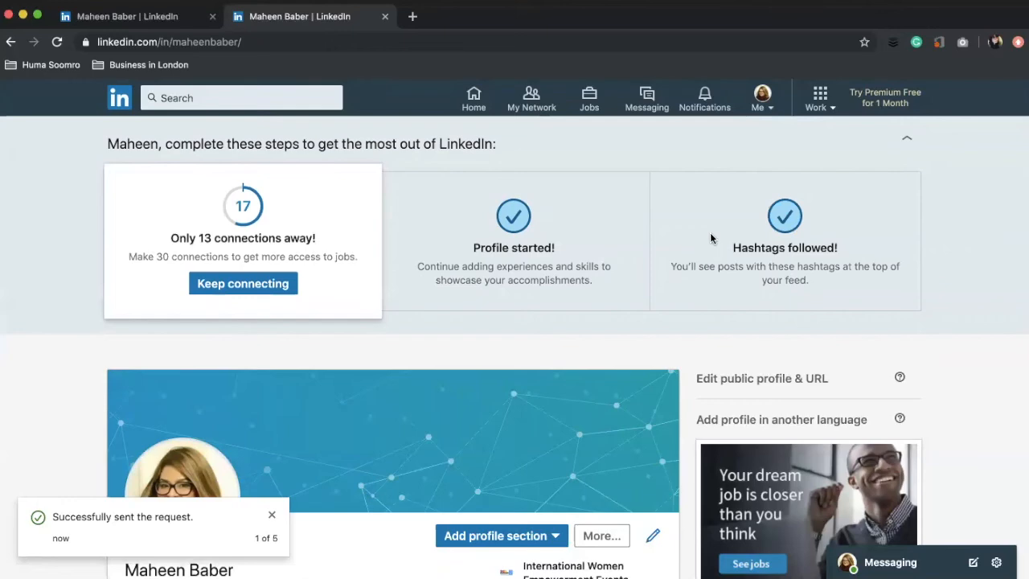
pyautogui.scroll(-15, 710, 232)
pyautogui.scroll(-6, 710, 235)
pyautogui.scroll(8, 711, 234)
pyautogui.scroll(15, 711, 235)
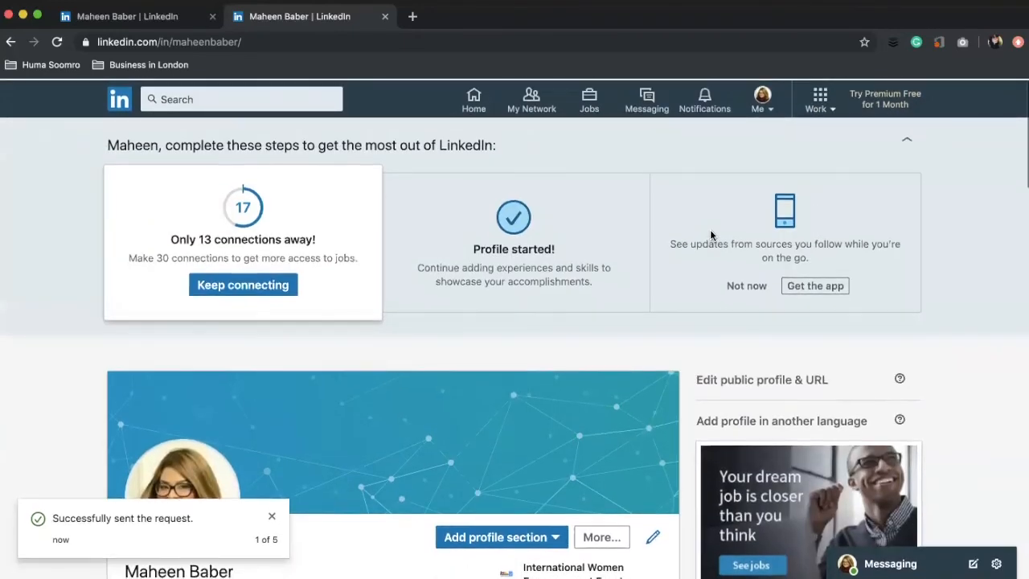
pyautogui.scroll(-8, 710, 233)
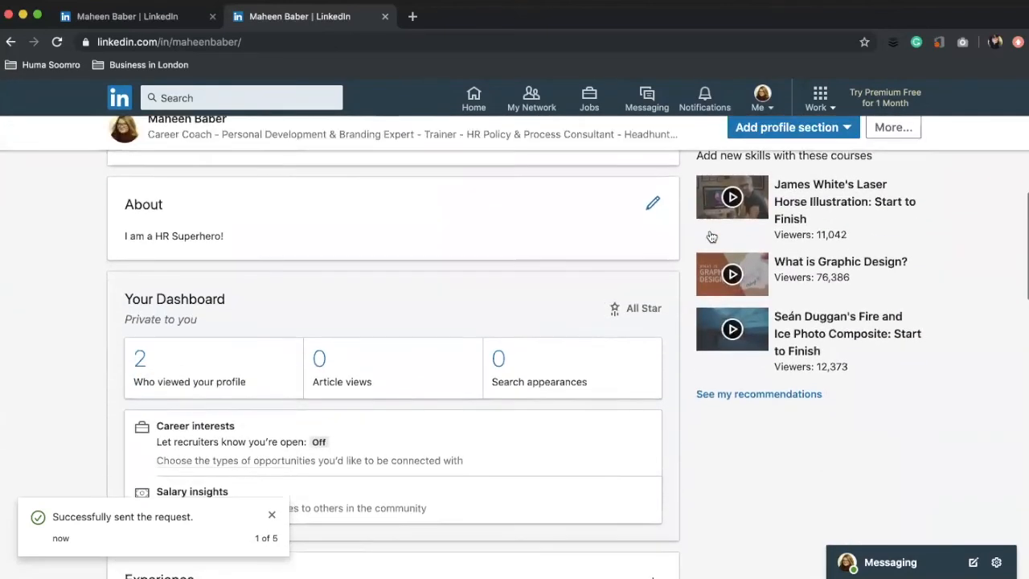
pyautogui.scroll(-2, 710, 234)
# Step: Open the Add profile section list and expand the Intro, About and Background groups
pyautogui.click(846, 140)
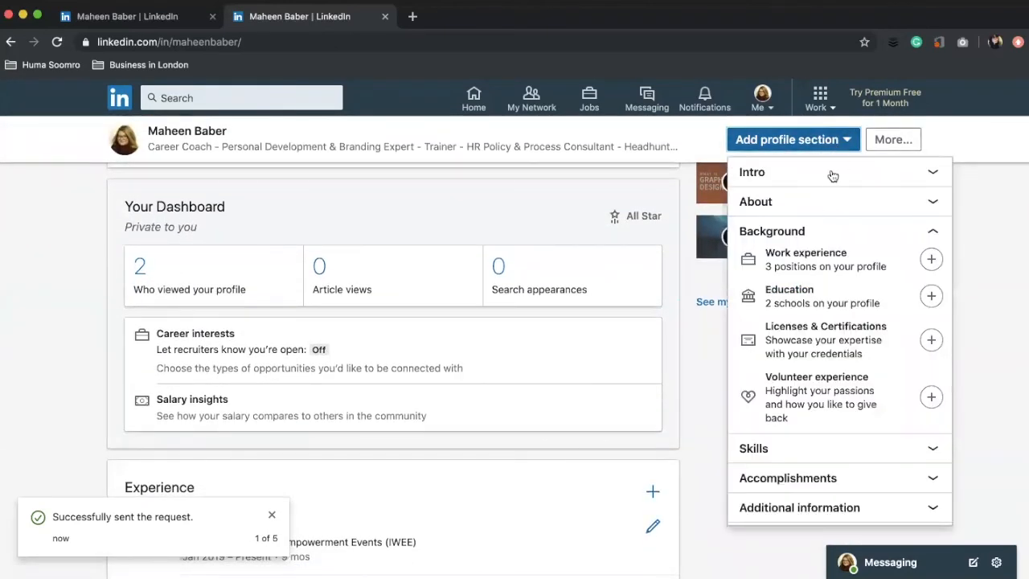
pyautogui.click(921, 177)
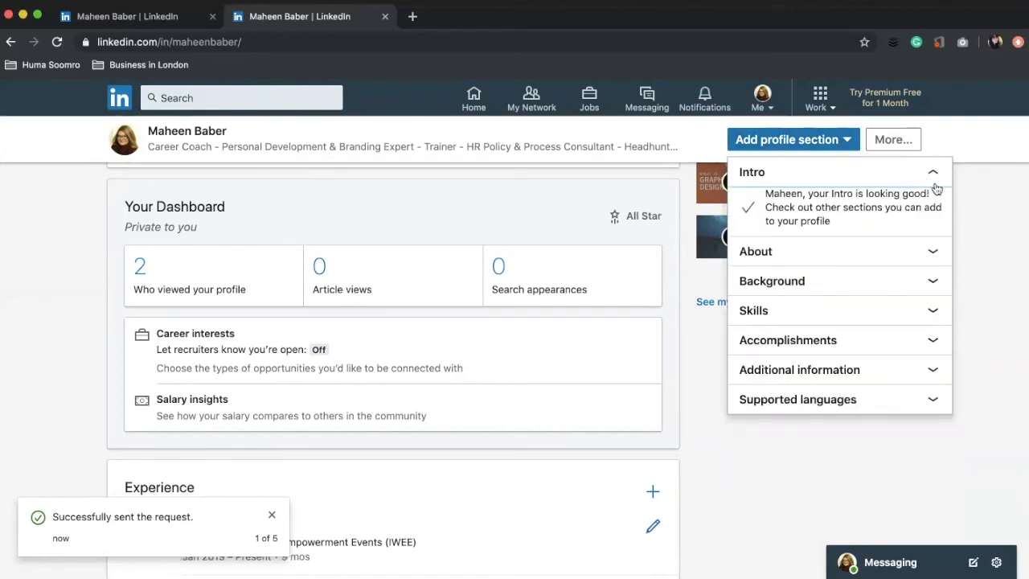
pyautogui.click(929, 247)
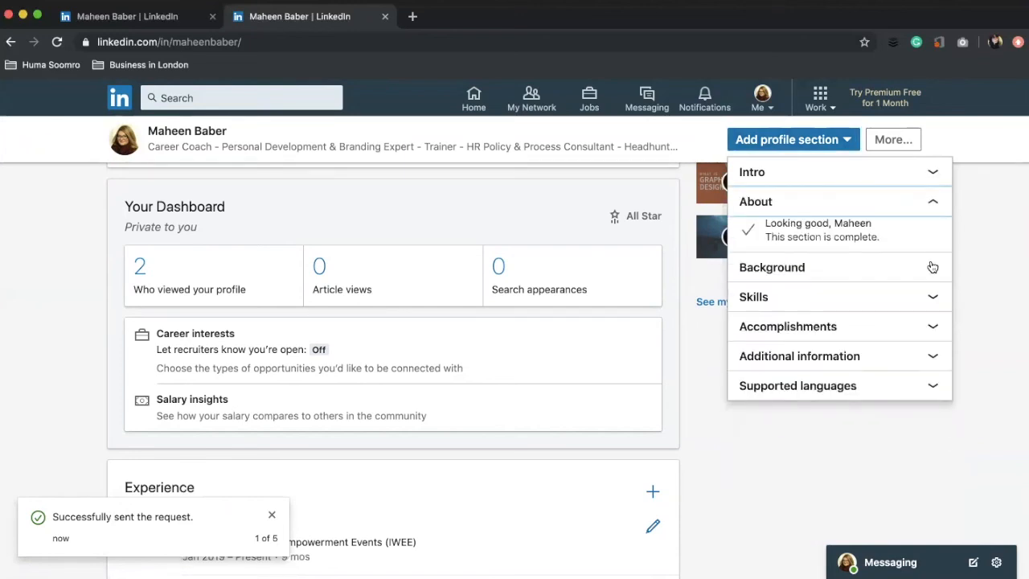
pyautogui.click(930, 266)
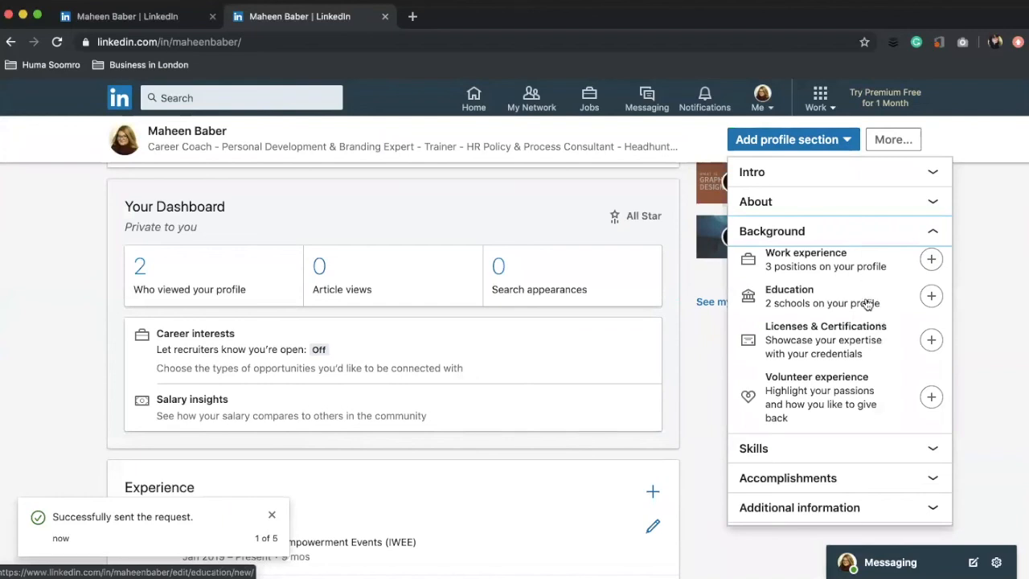
# Step: Expand Skills, Accomplishments and Additional information, reaching Request a Recommendation
pyautogui.scroll(-1, 866, 308)
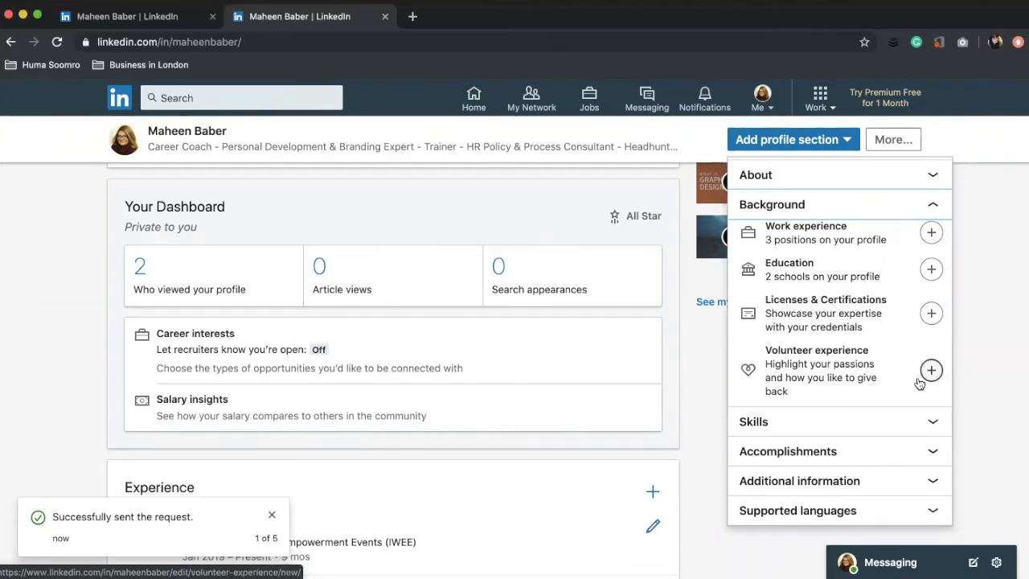
pyautogui.click(934, 423)
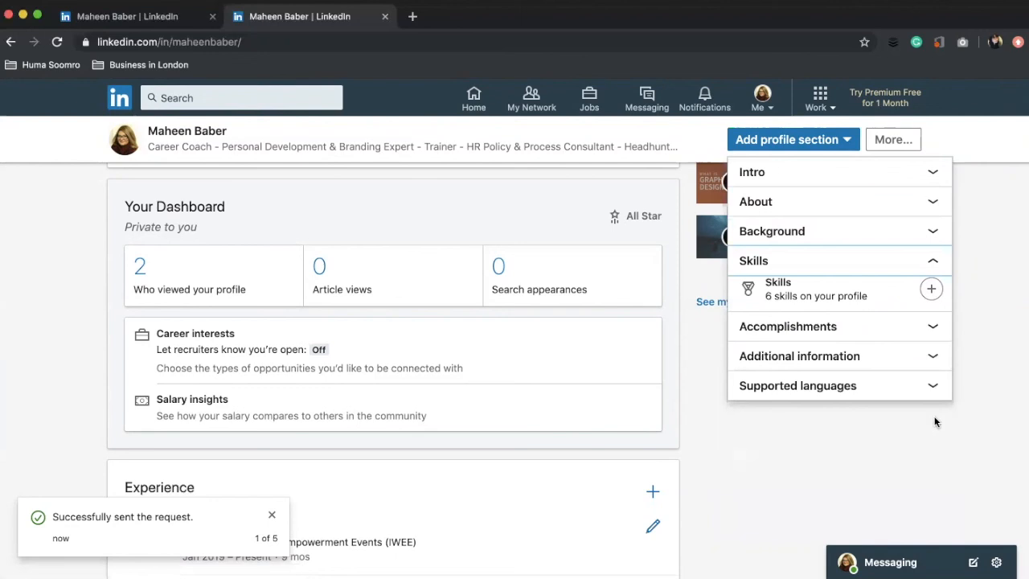
pyautogui.click(930, 328)
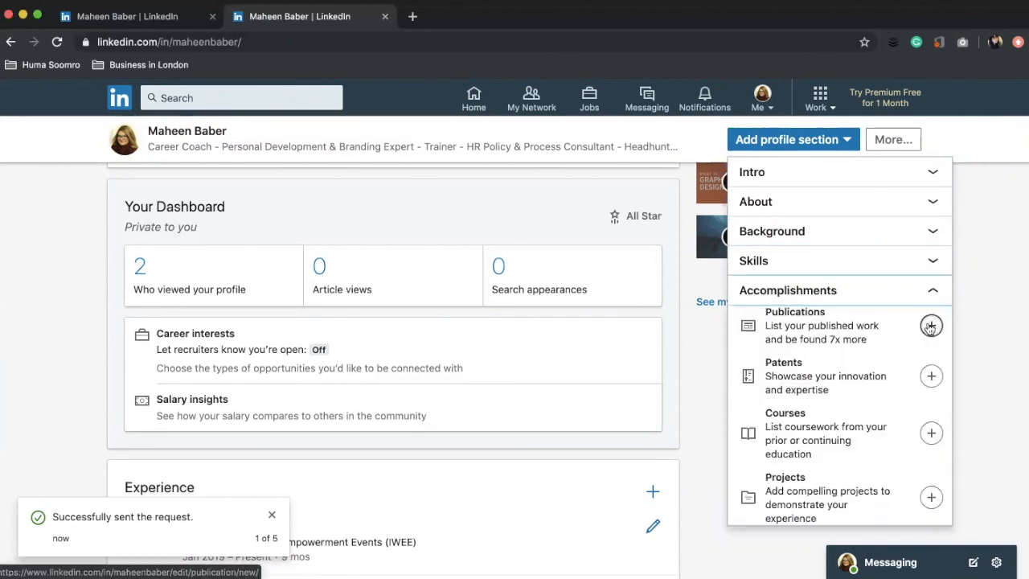
pyautogui.scroll(-2, 874, 373)
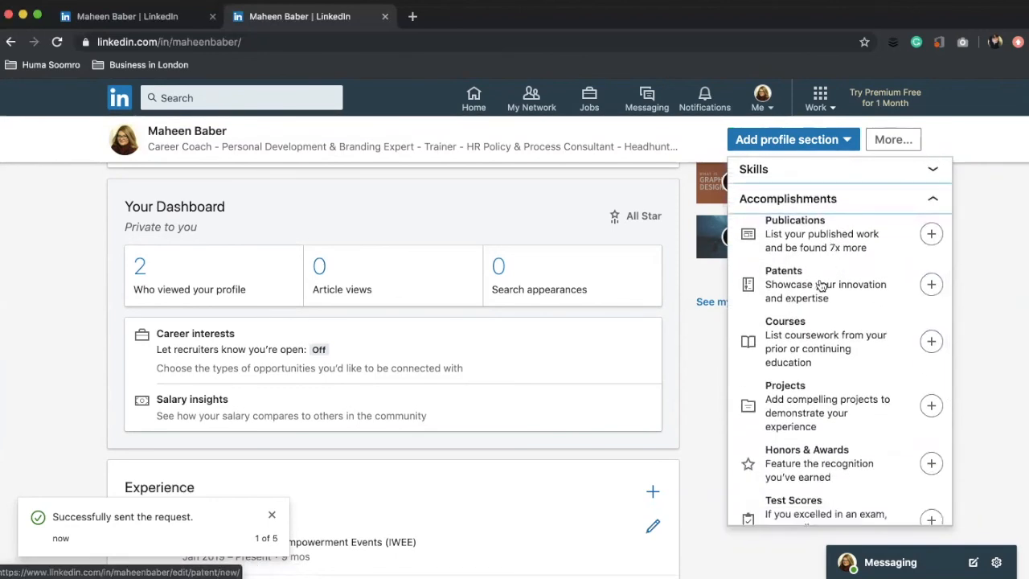
pyautogui.scroll(-3, 828, 305)
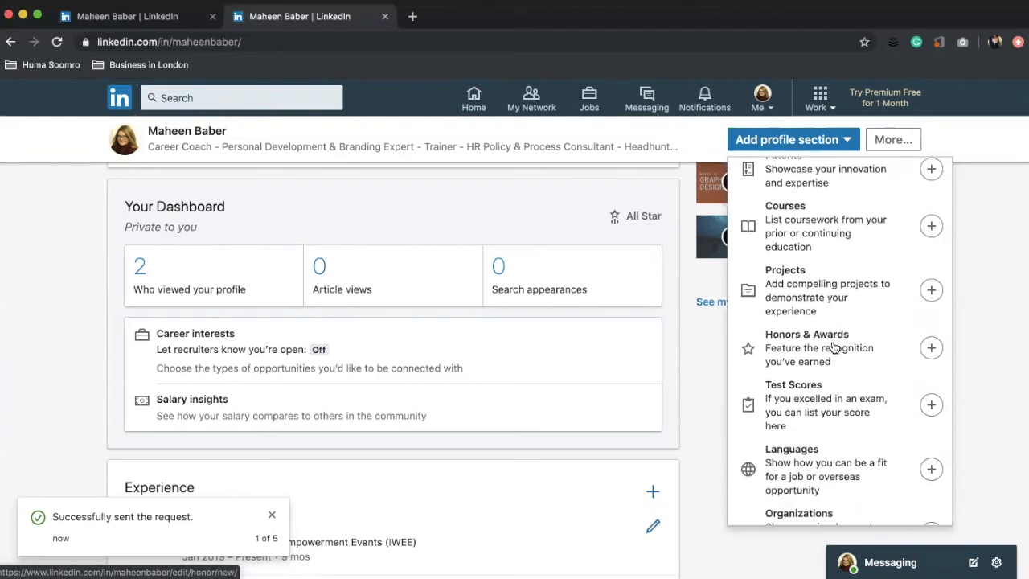
pyautogui.scroll(-3, 832, 346)
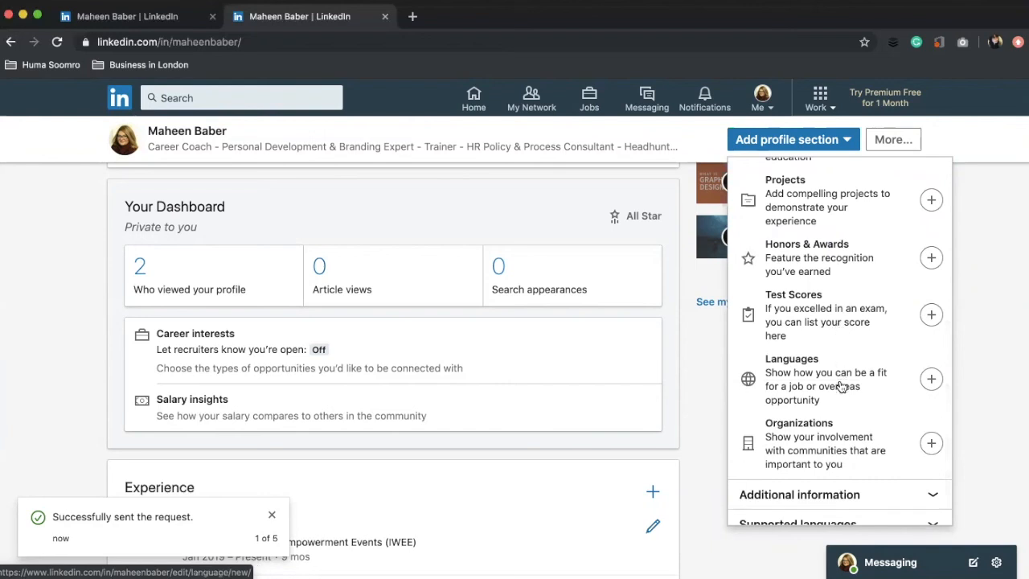
pyautogui.scroll(-1, 840, 386)
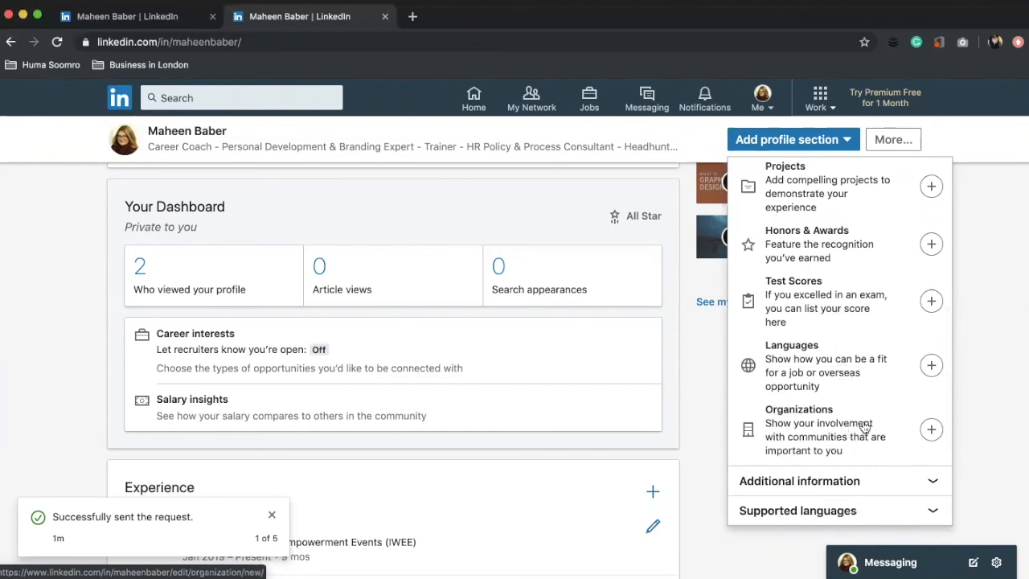
pyautogui.click(930, 482)
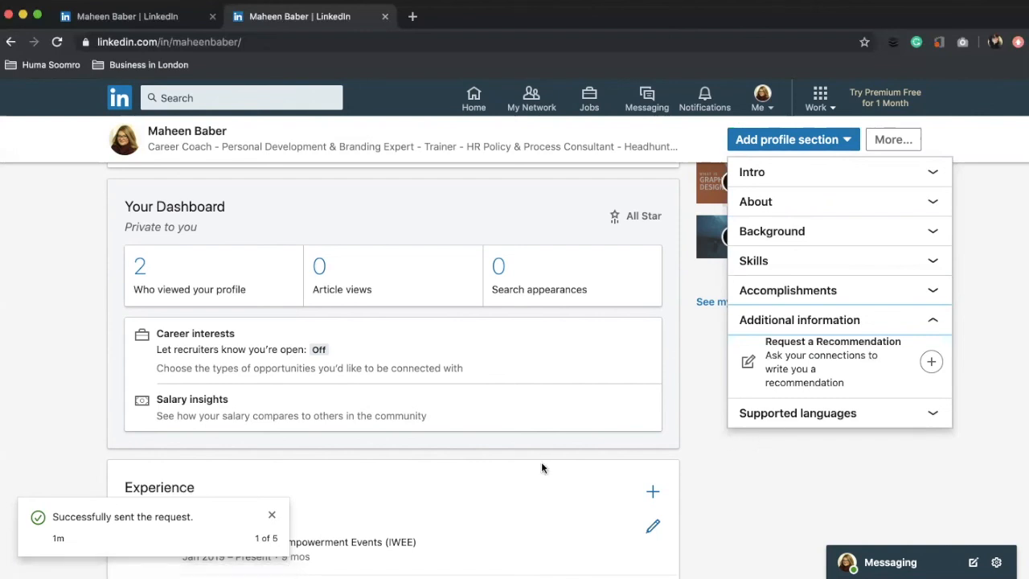
# Step: Scroll through the profile's Experience entries
pyautogui.scroll(-4, 541, 467)
pyautogui.scroll(-2, 542, 466)
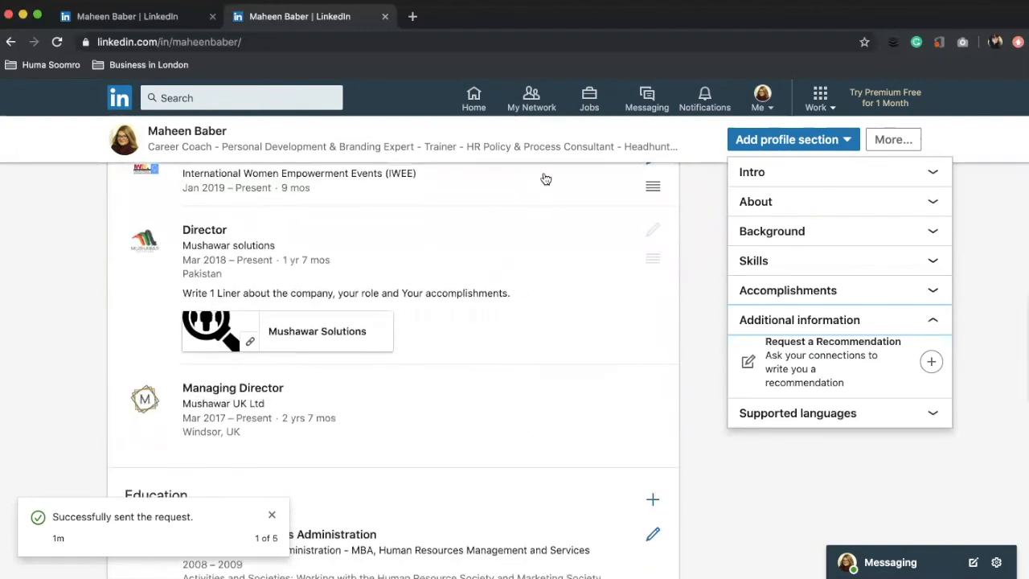
pyautogui.scroll(1, 543, 197)
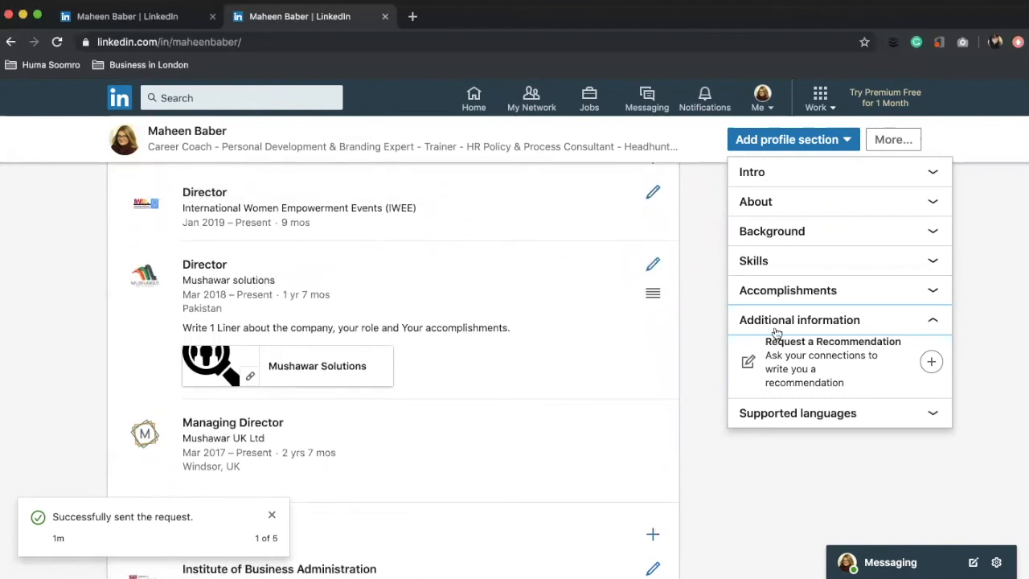
pyautogui.scroll(2, 932, 414)
pyautogui.scroll(1, 839, 238)
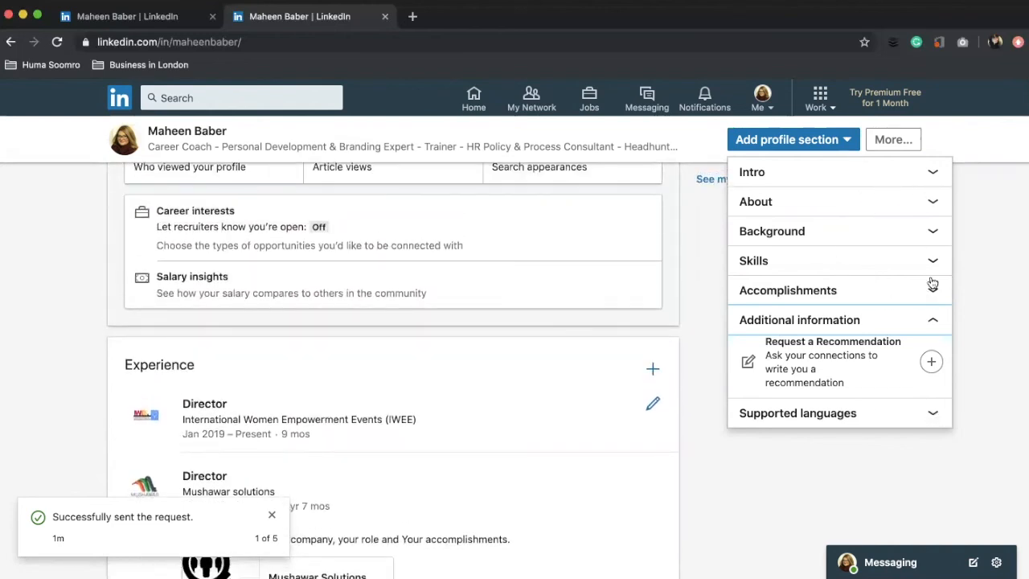
# Step: Expand Accomplishments to show Publications, Patents, Courses and Projects
pyautogui.click(933, 290)
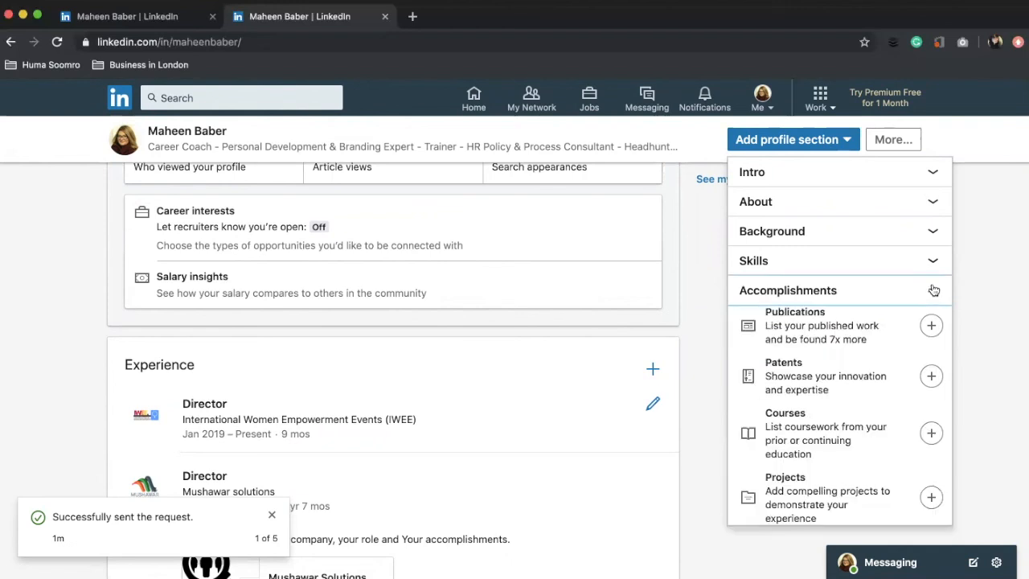
pyautogui.scroll(-5, 857, 399)
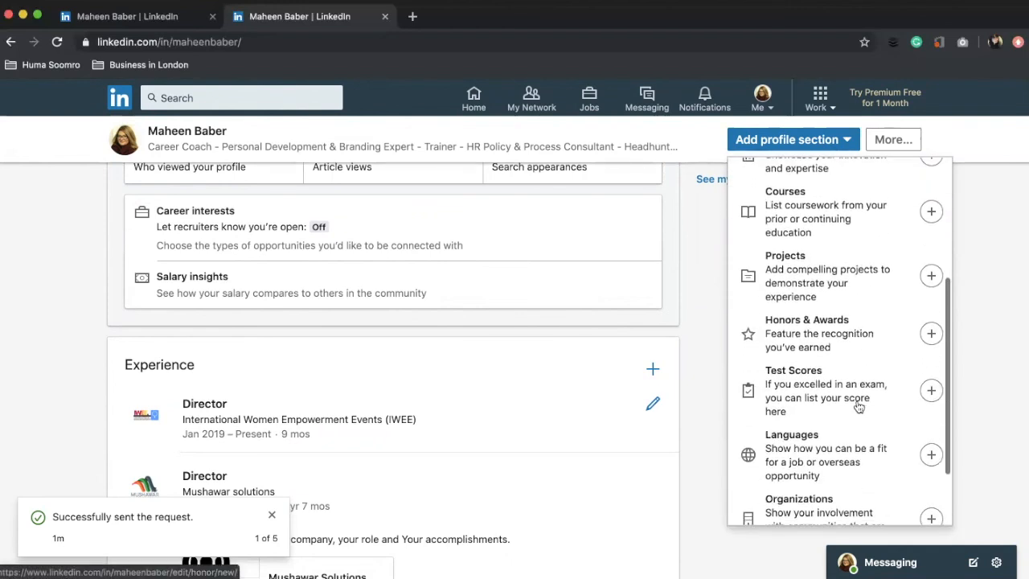
pyautogui.scroll(-1, 857, 406)
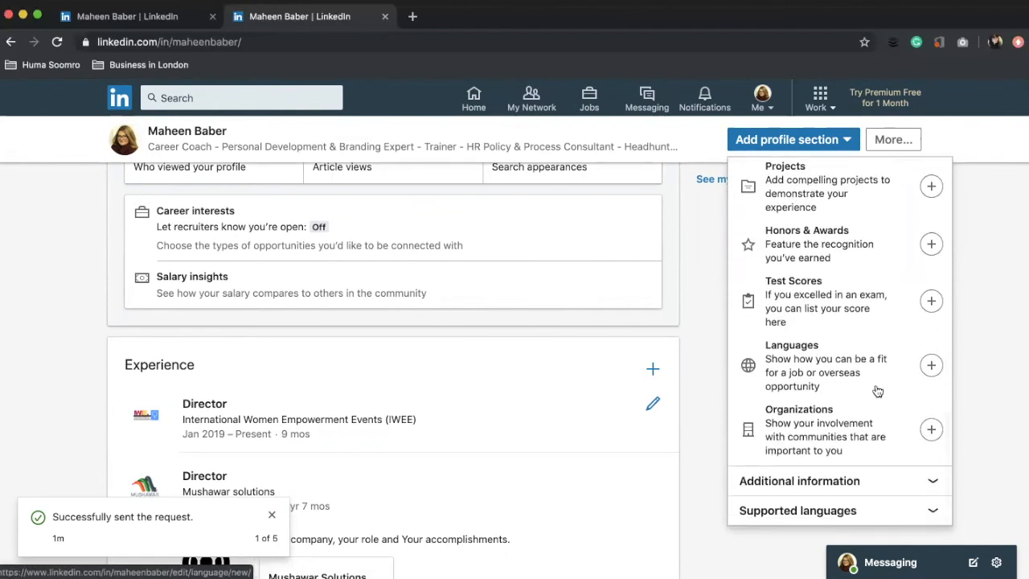
pyautogui.scroll(6, 868, 330)
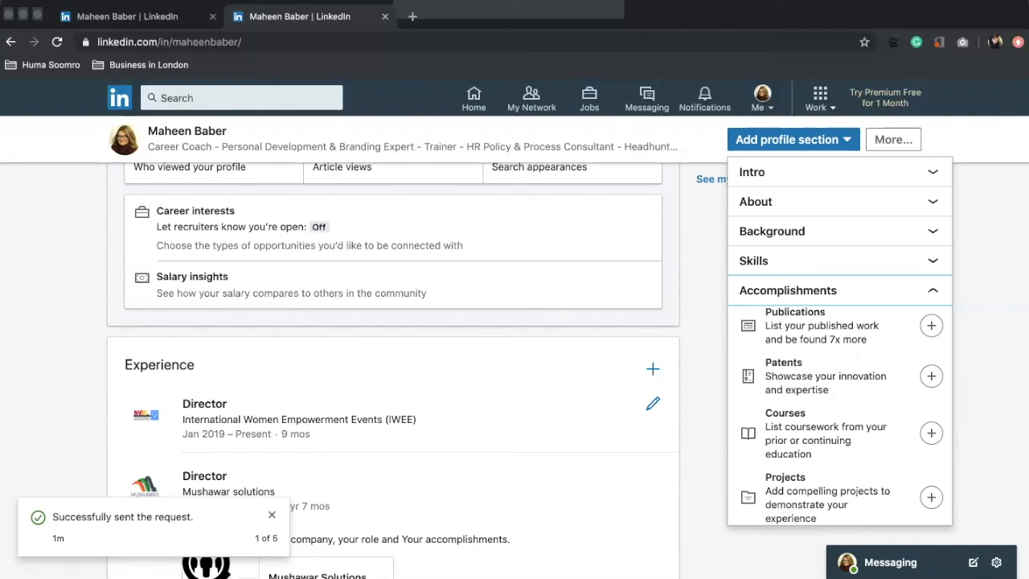
pyautogui.scroll(2, 434, 307)
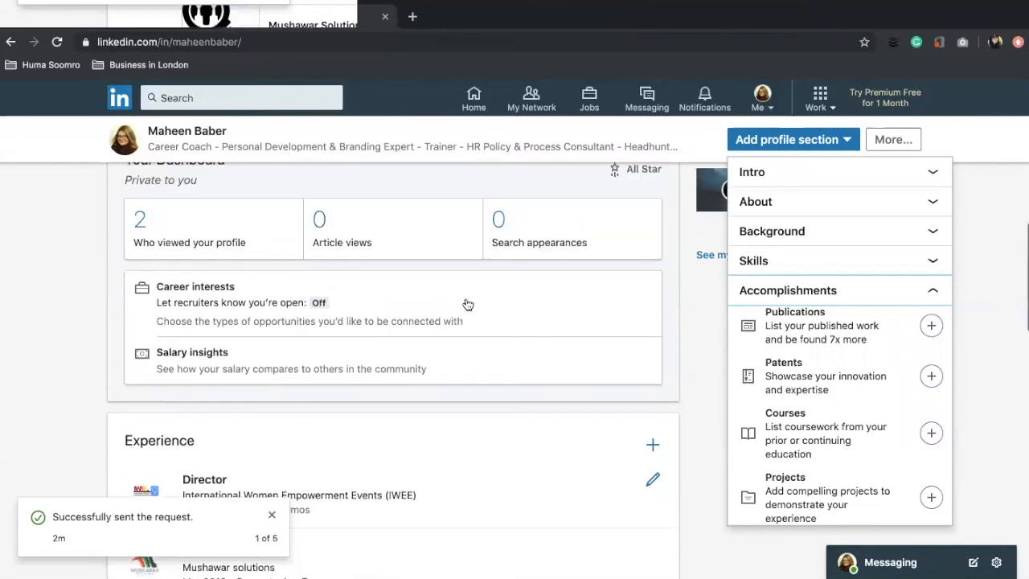
# Step: Close the Add profile section list and review the headline, About and dashboard showing 2 profile viewers
pyautogui.click(1003, 247)
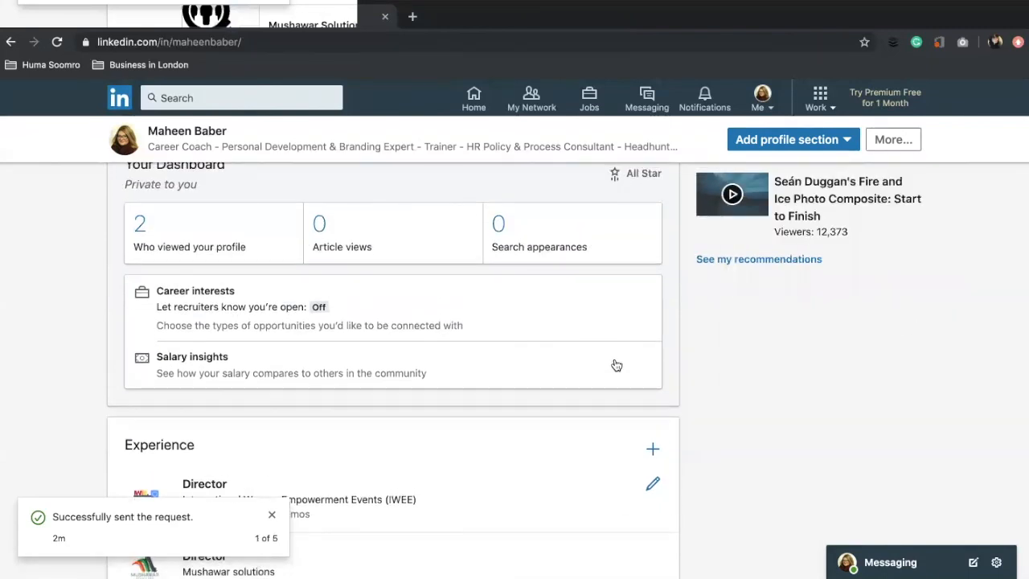
pyautogui.scroll(10, 570, 426)
pyautogui.scroll(-3, 570, 423)
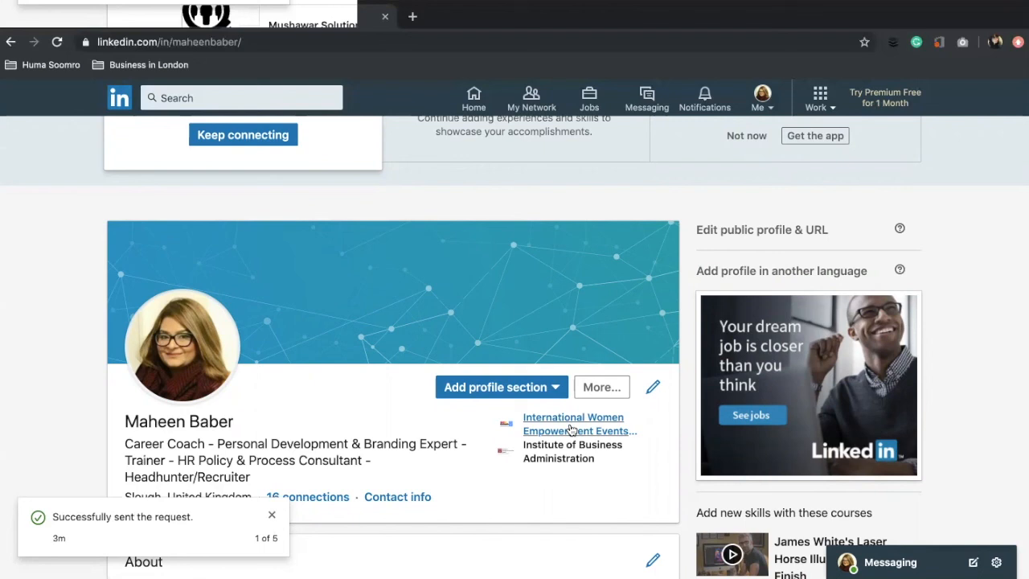
pyautogui.scroll(-3, 579, 468)
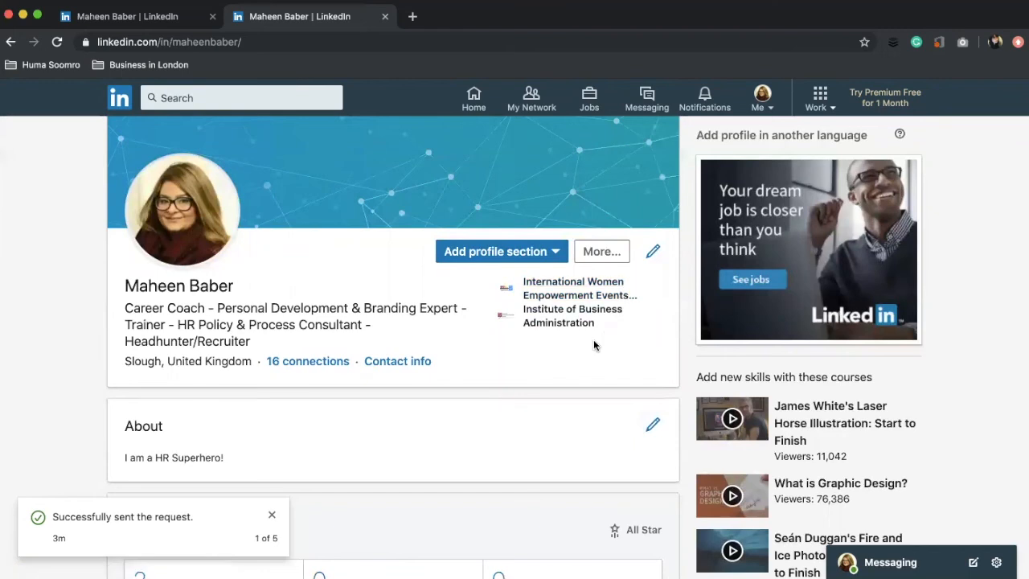
pyautogui.scroll(-5, 594, 346)
pyautogui.scroll(3, 593, 346)
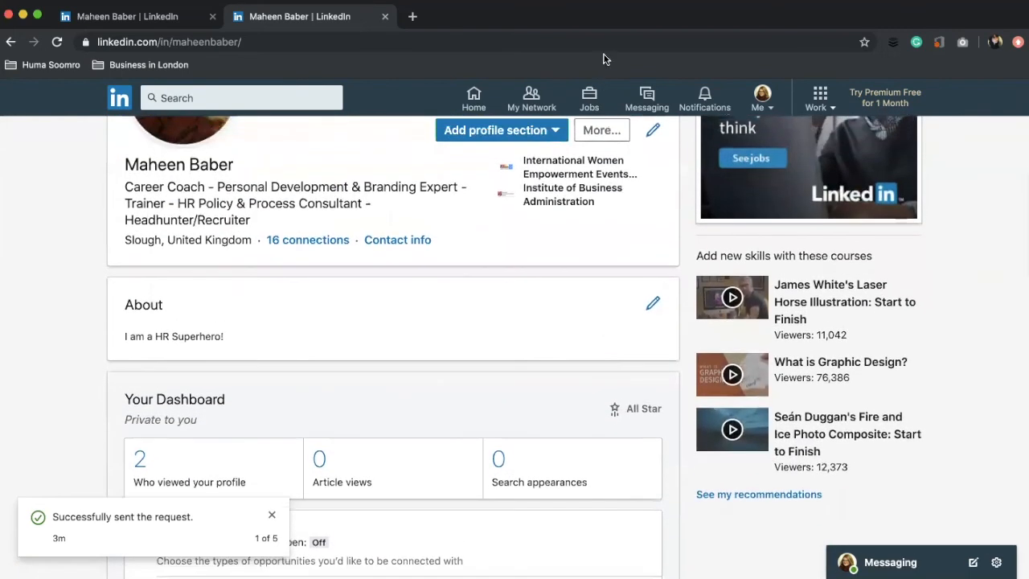